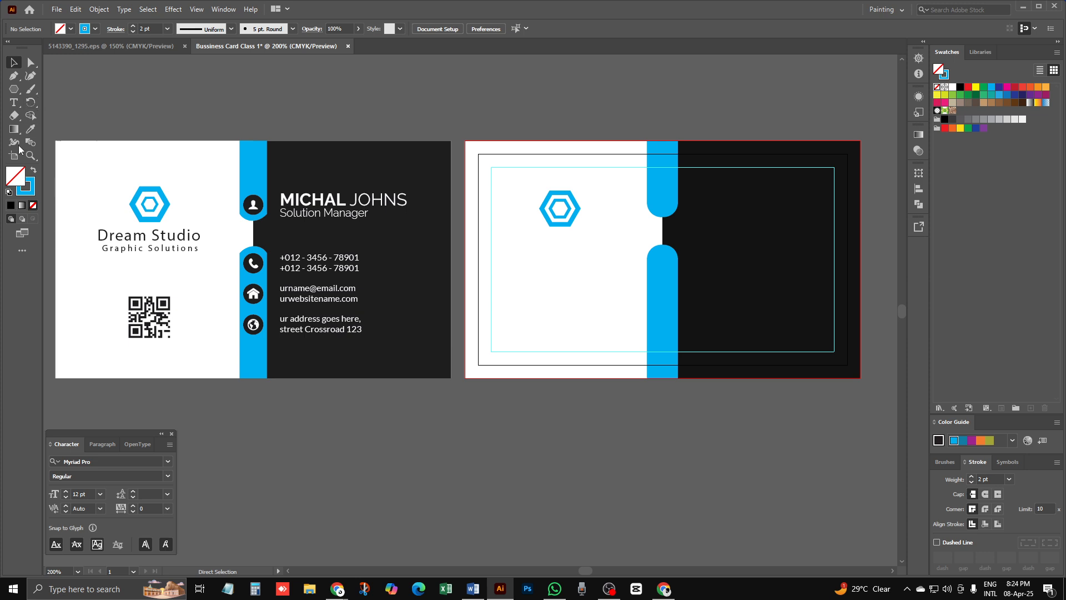
# Step: Add a text object below the hexagon logo reading 'Dream Studio' over 'Graphic Solutions'
pyautogui.click(15, 106)
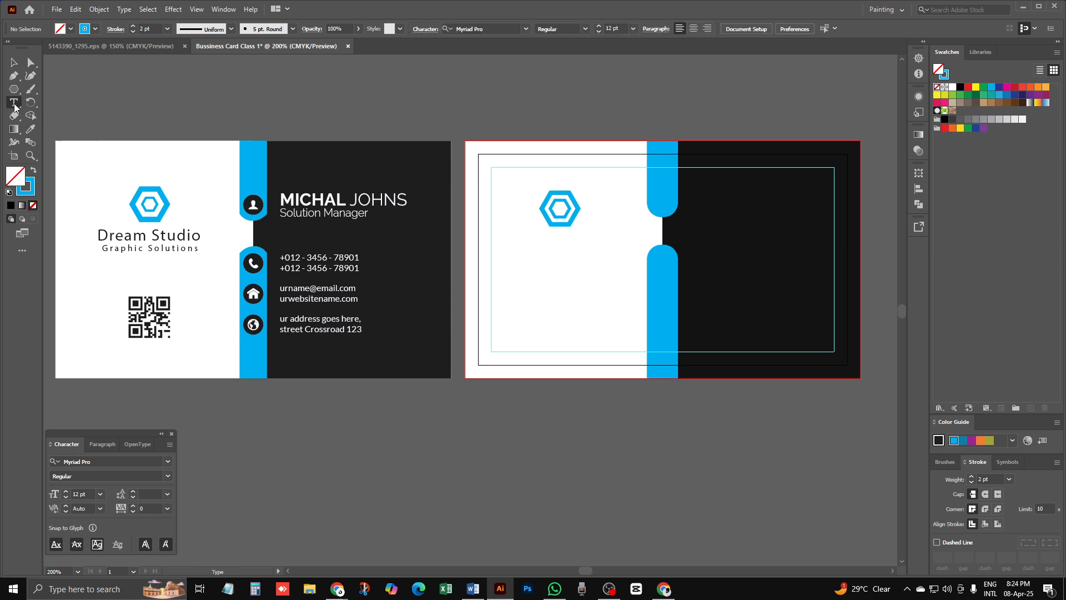
pyautogui.click(509, 244)
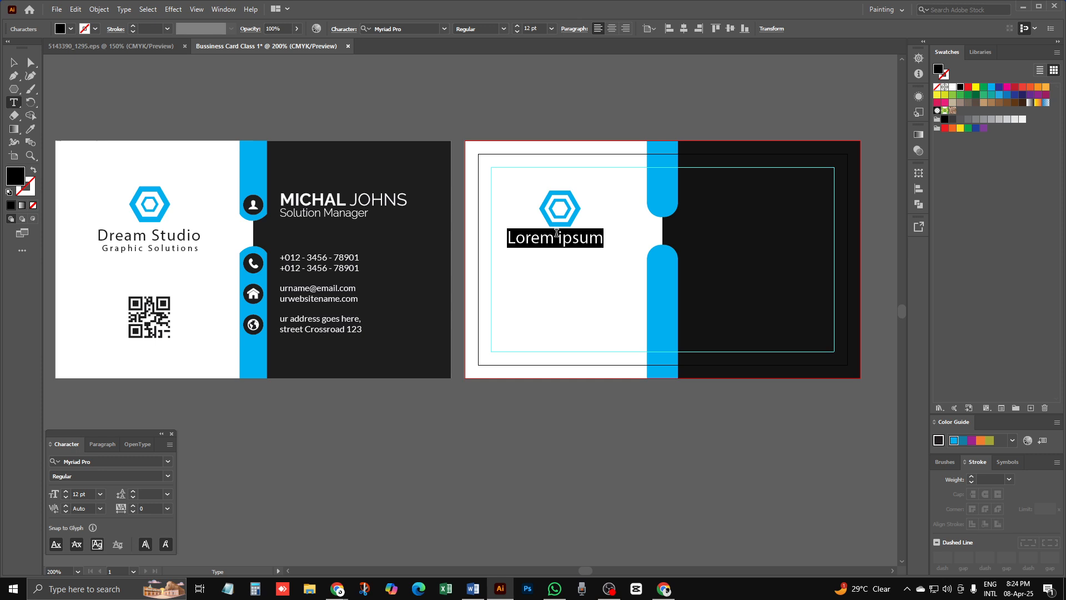
pyautogui.press('BackSpace')
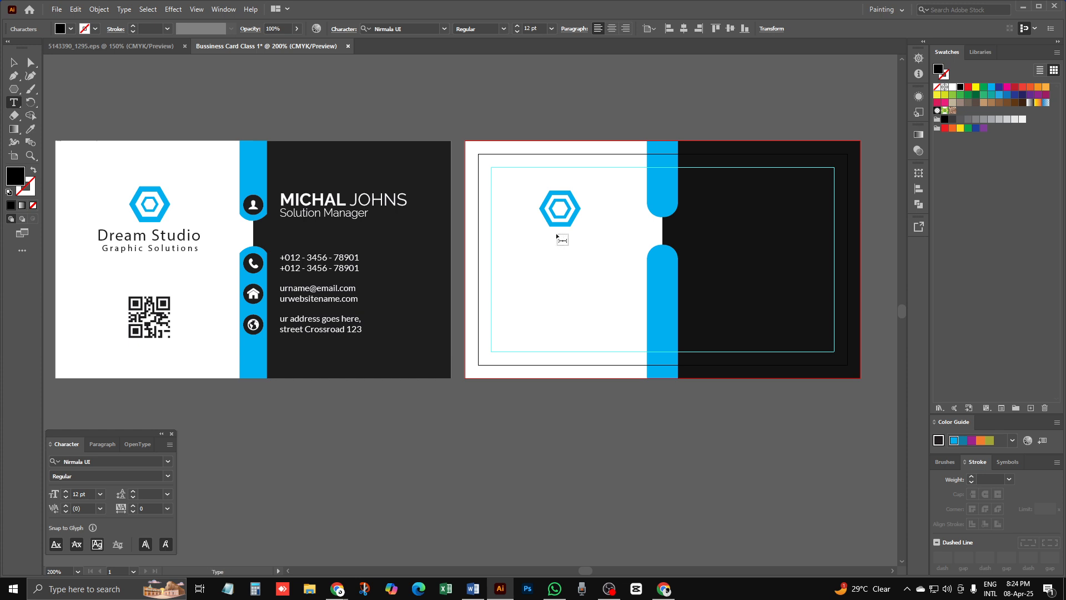
pyautogui.write('Dream Stu')
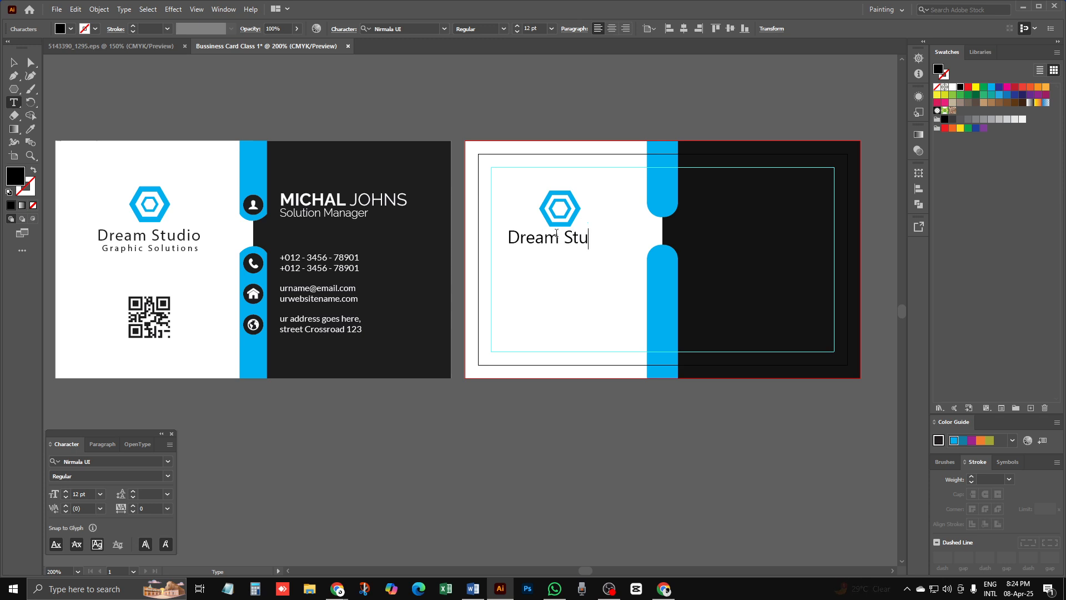
pyautogui.write('dio')
pyautogui.press('Return')
pyautogui.write('Gra')
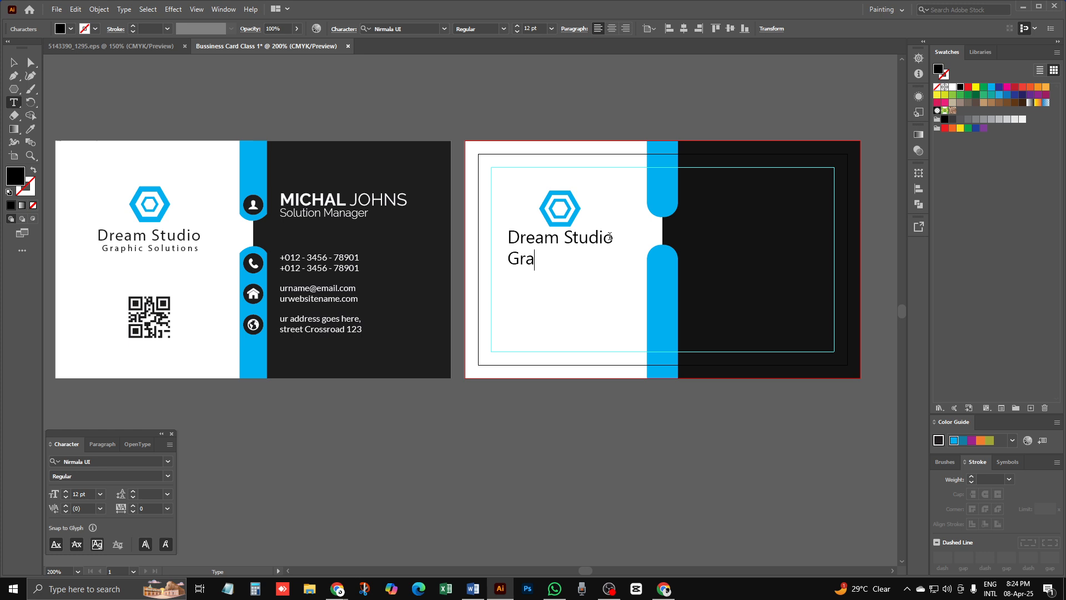
pyautogui.write('phic Solutions')
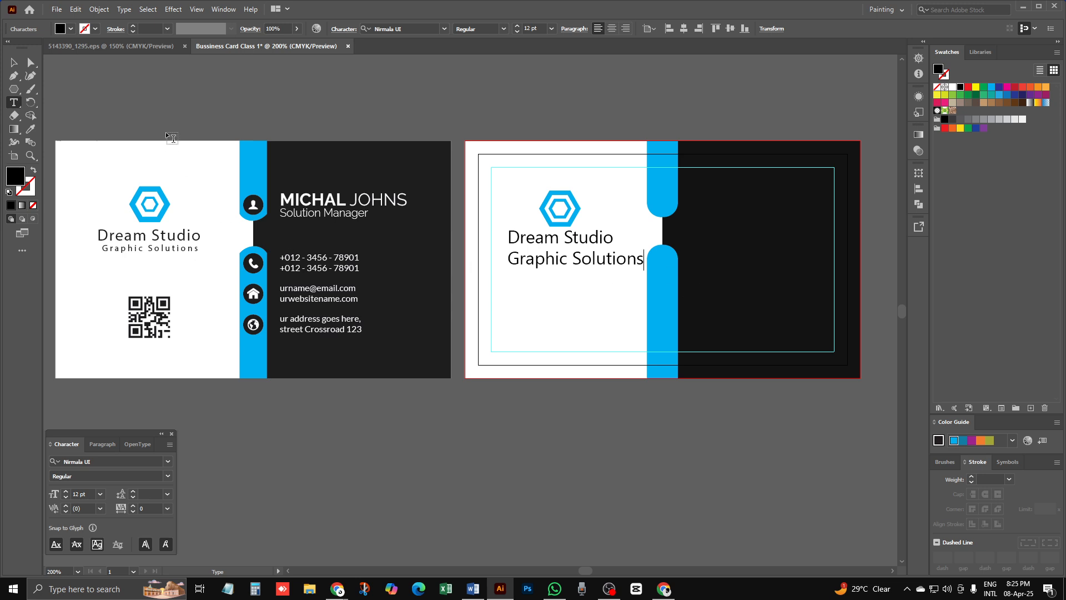
# Step: Reduce the 'Graphic Solutions' line to a 7 pt font size
pyautogui.click(15, 63)
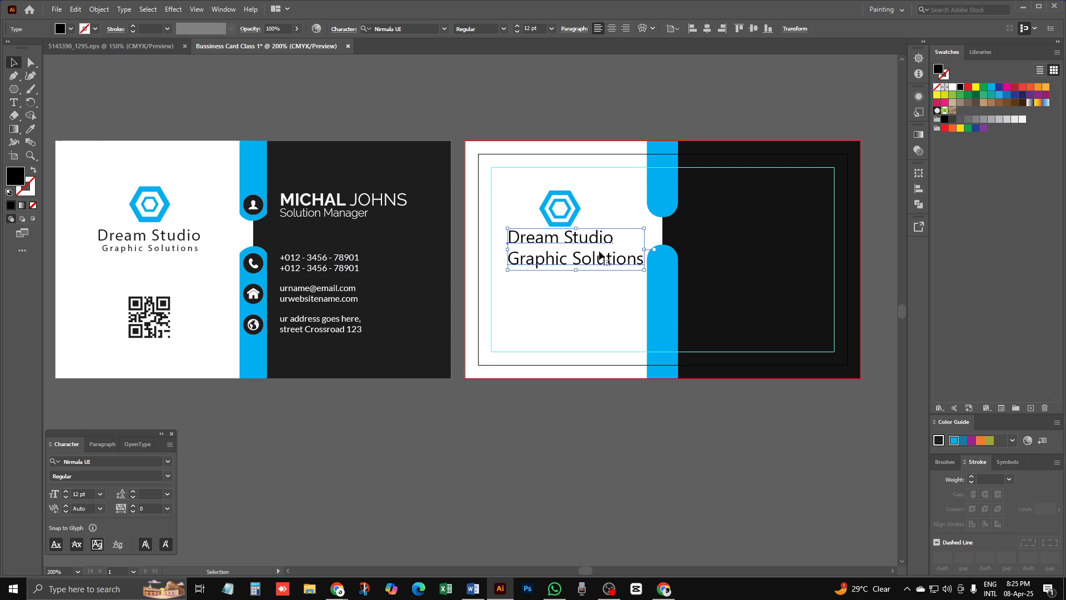
pyautogui.doubleClick(560, 238)
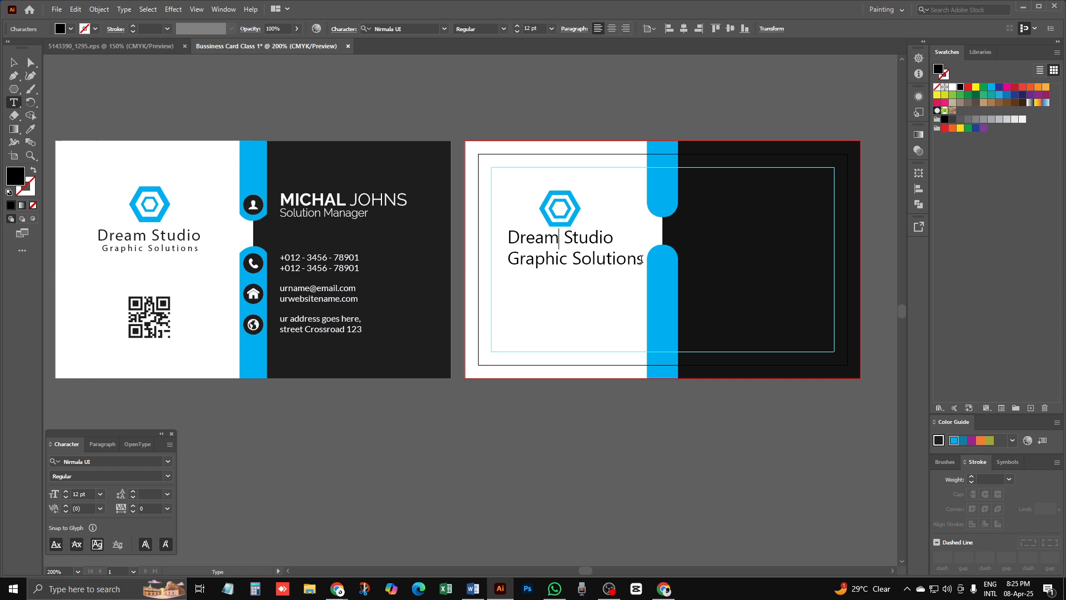
pyautogui.moveTo(642, 258); pyautogui.dragTo(506, 259)
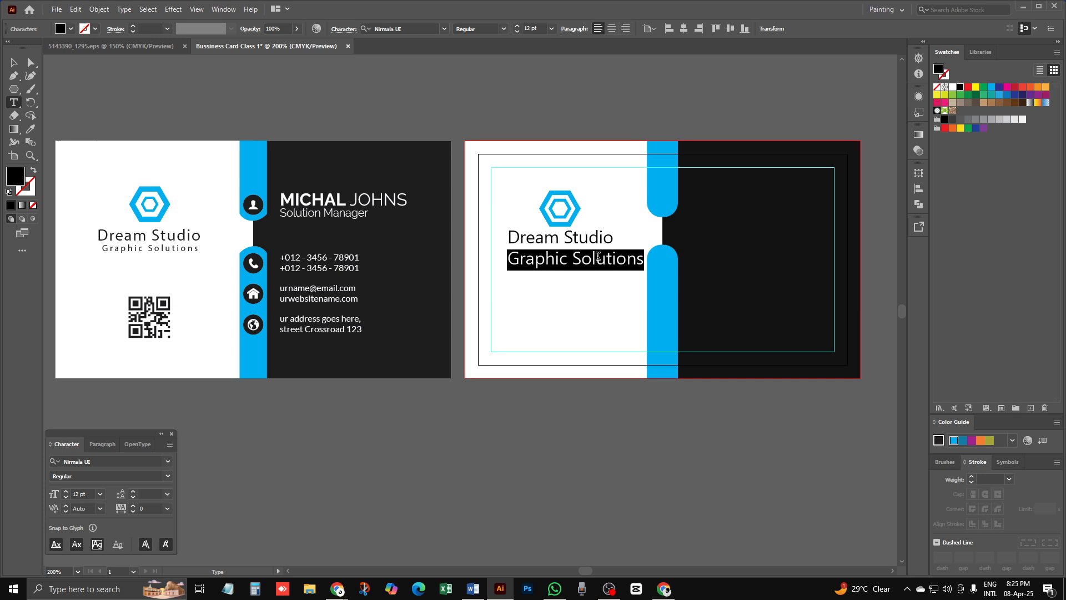
pyautogui.click(518, 32)
pyautogui.click(518, 32)
pyautogui.click(518, 32)
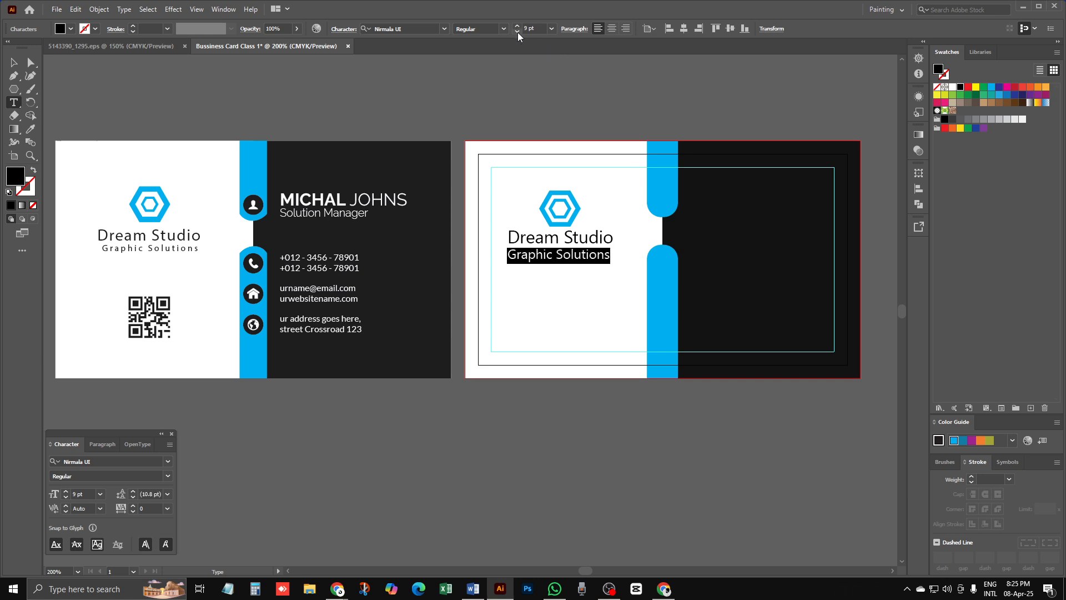
pyautogui.click(518, 32)
pyautogui.click(518, 33)
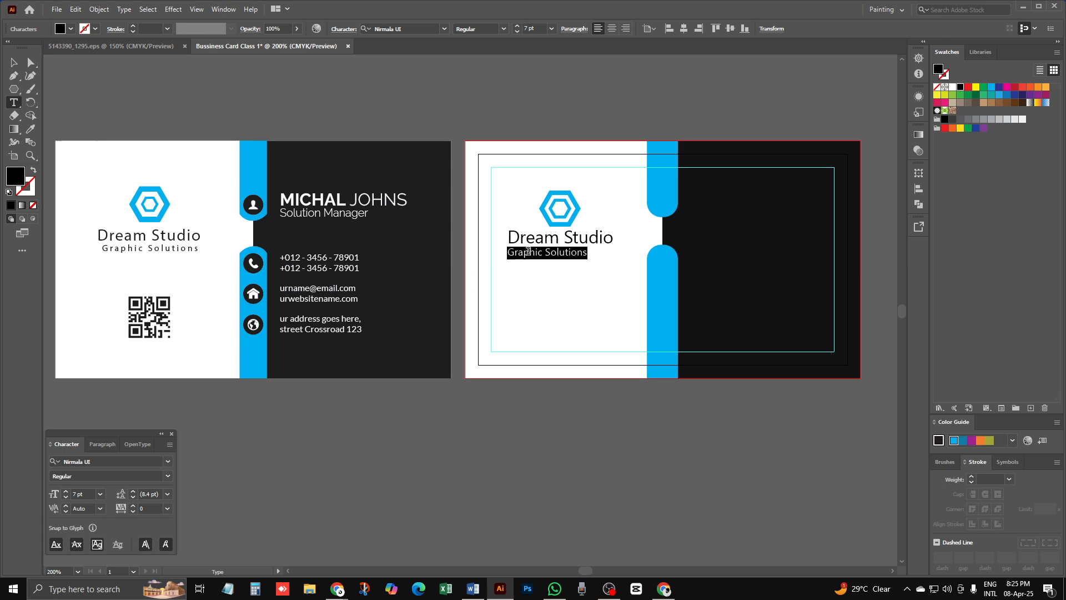
# Step: Centre-align both text lines and move the text object directly under the hexagon
pyautogui.click(612, 30)
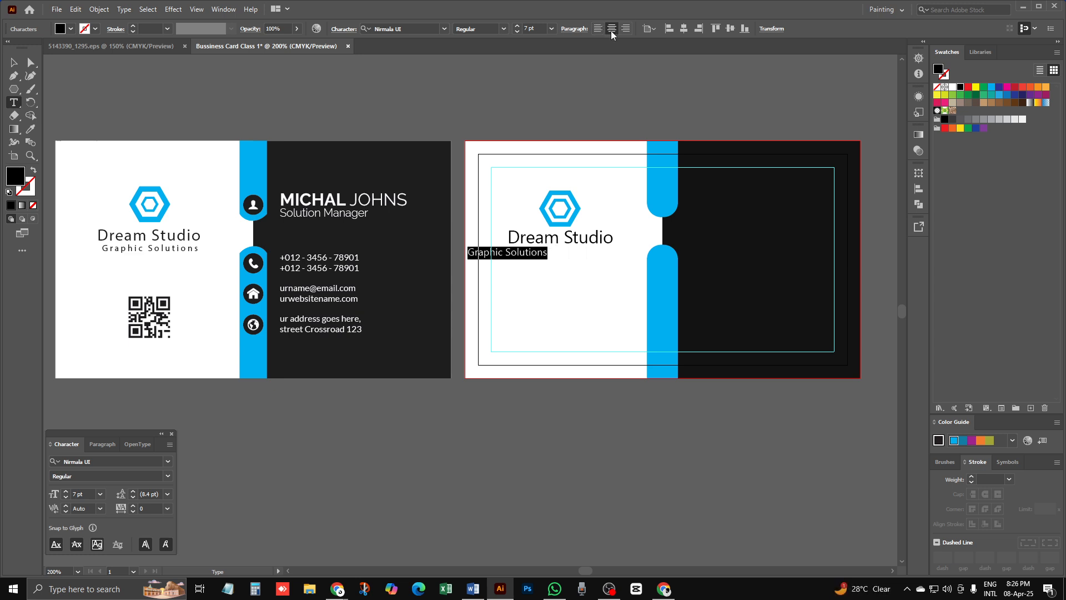
pyautogui.click(598, 29)
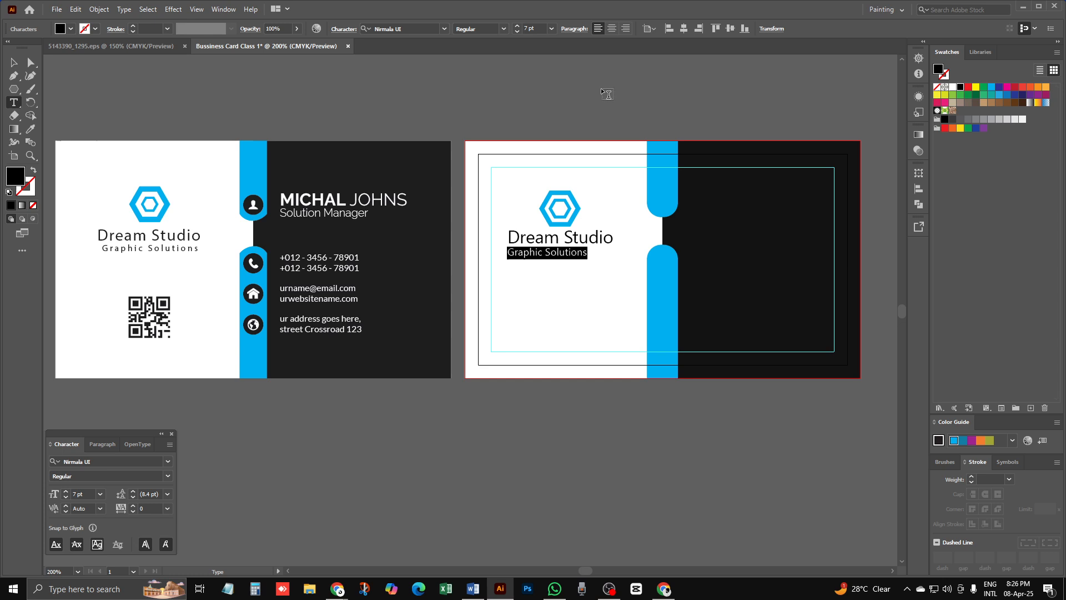
pyautogui.click(568, 245)
pyautogui.hotkey('ctrl', 'a')
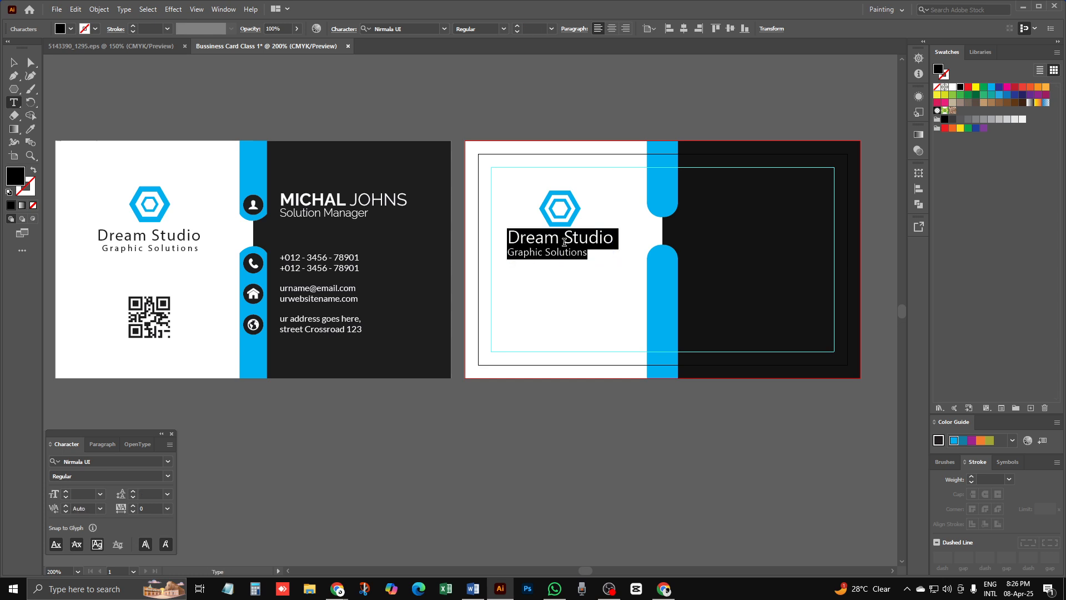
pyautogui.click(529, 232)
pyautogui.hotkey('ctrl', 'a')
pyautogui.click(612, 31)
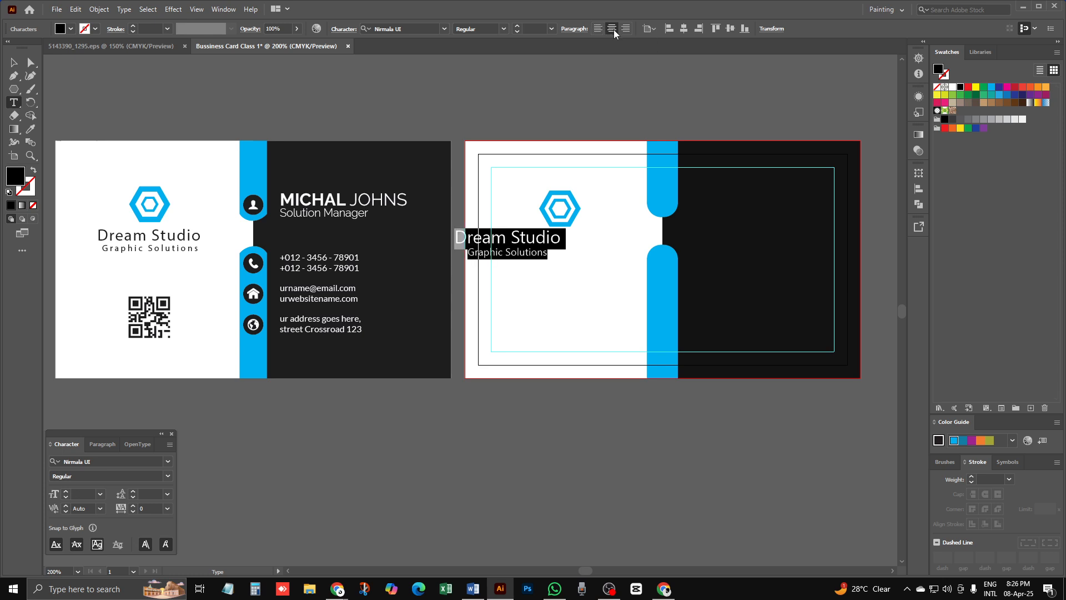
pyautogui.click(14, 62)
pyautogui.moveTo(518, 242); pyautogui.dragTo(572, 243)
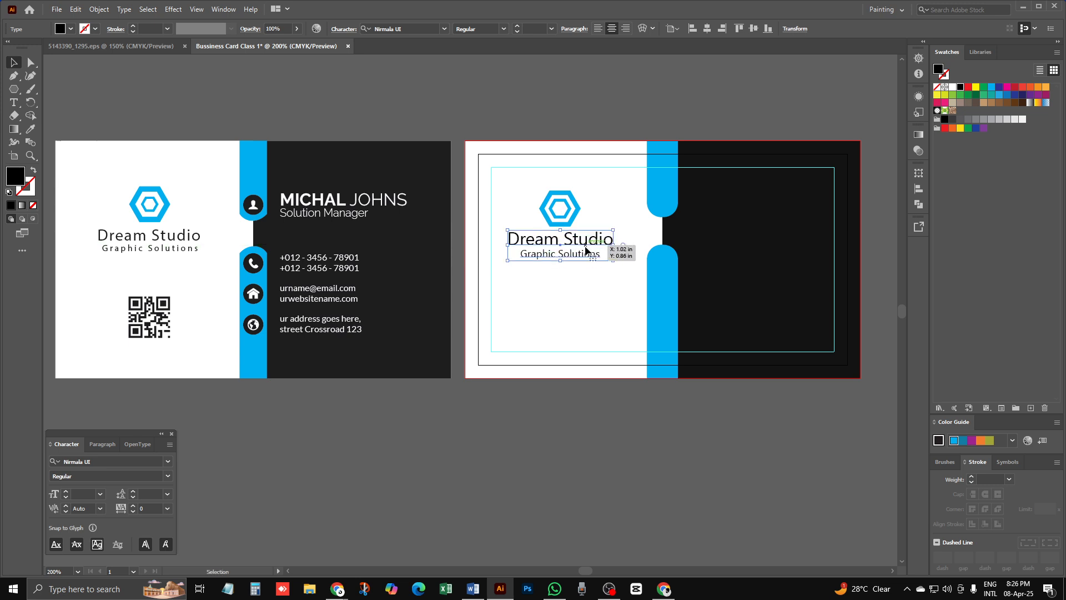
# Step: Zoom in on the second card's logo text, hide the bounding box, and close the floating Character panel
pyautogui.keyDown('ctrl'); pyautogui.click(167, 252); pyautogui.keyUp('ctrl')
pyautogui.keyDown('ctrl'); pyautogui.click(494, 326); pyautogui.keyUp('ctrl')
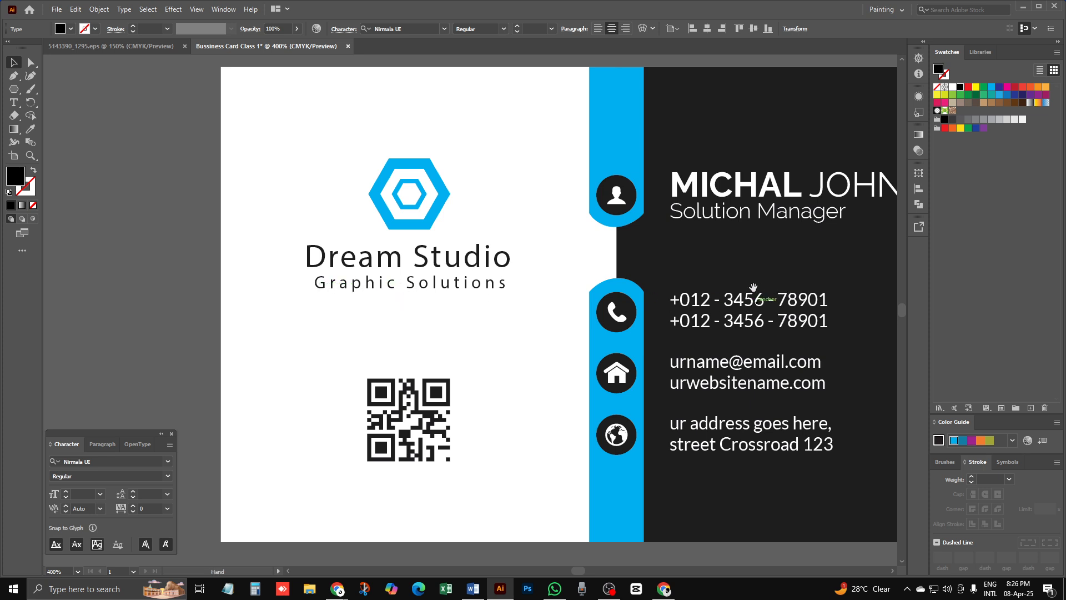
pyautogui.moveTo(749, 288); pyautogui.dragTo(230, 284)
pyautogui.moveTo(635, 253); pyautogui.dragTo(413, 241)
pyautogui.click(413, 241)
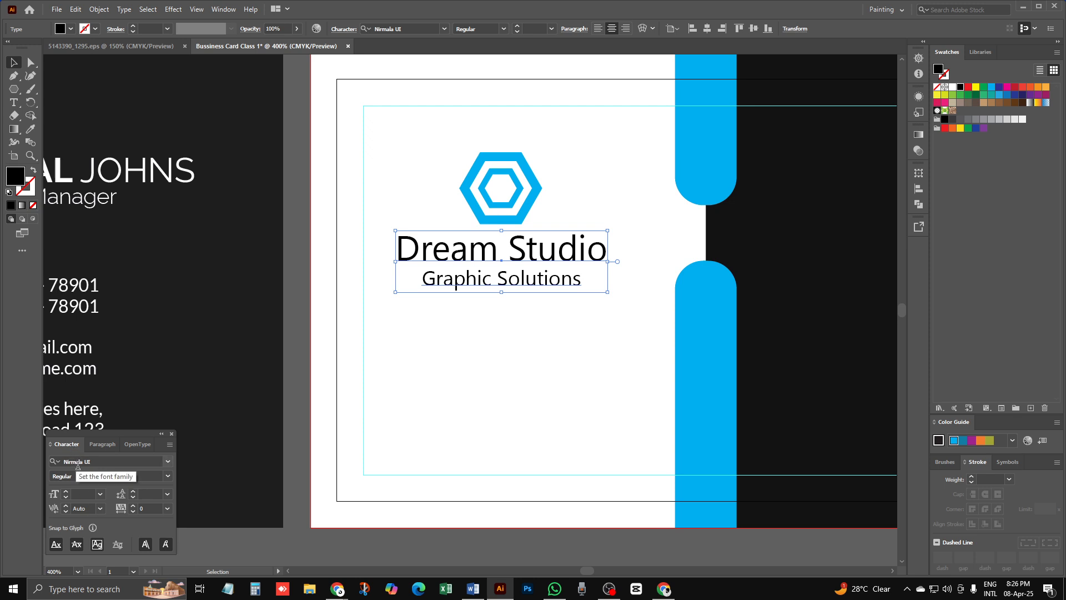
pyautogui.hotkey('ctrl', 'shift', 'b')
pyautogui.hotkey('ctrl', '-')
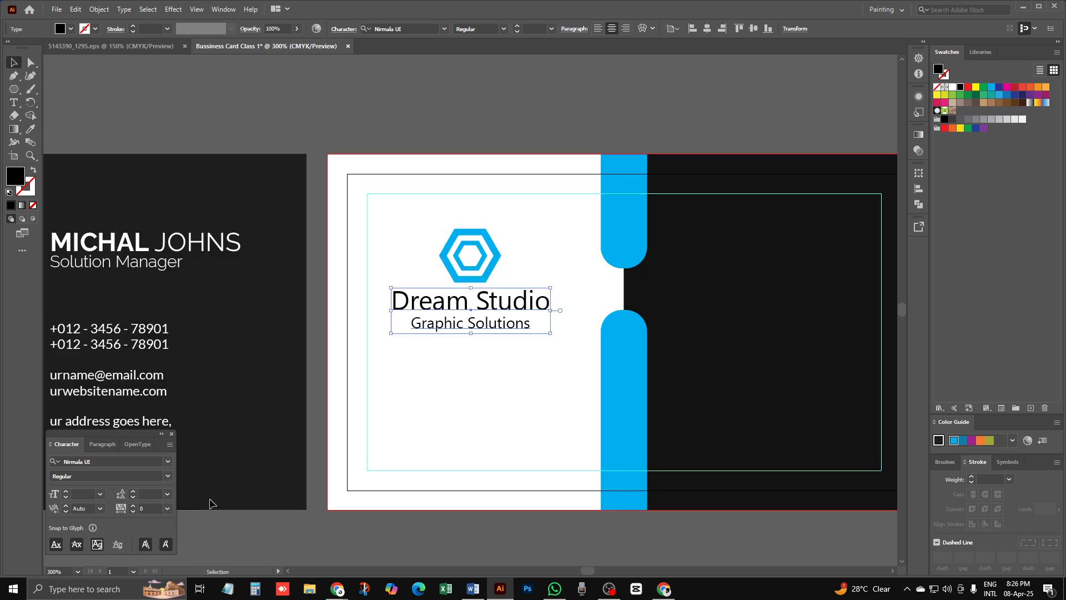
pyautogui.moveTo(439, 397); pyautogui.dragTo(448, 337)
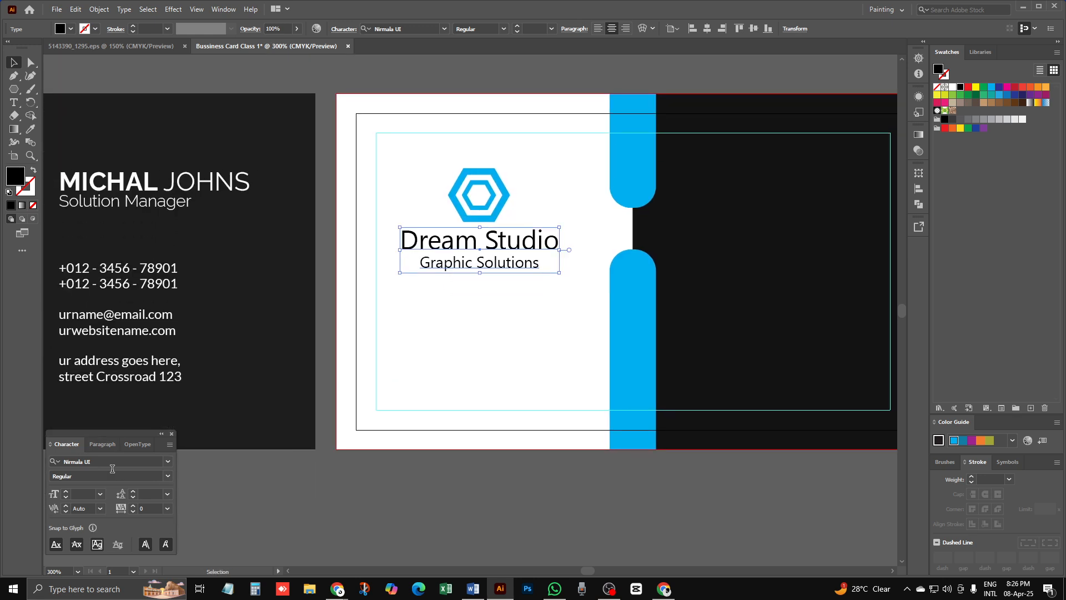
pyautogui.click(172, 434)
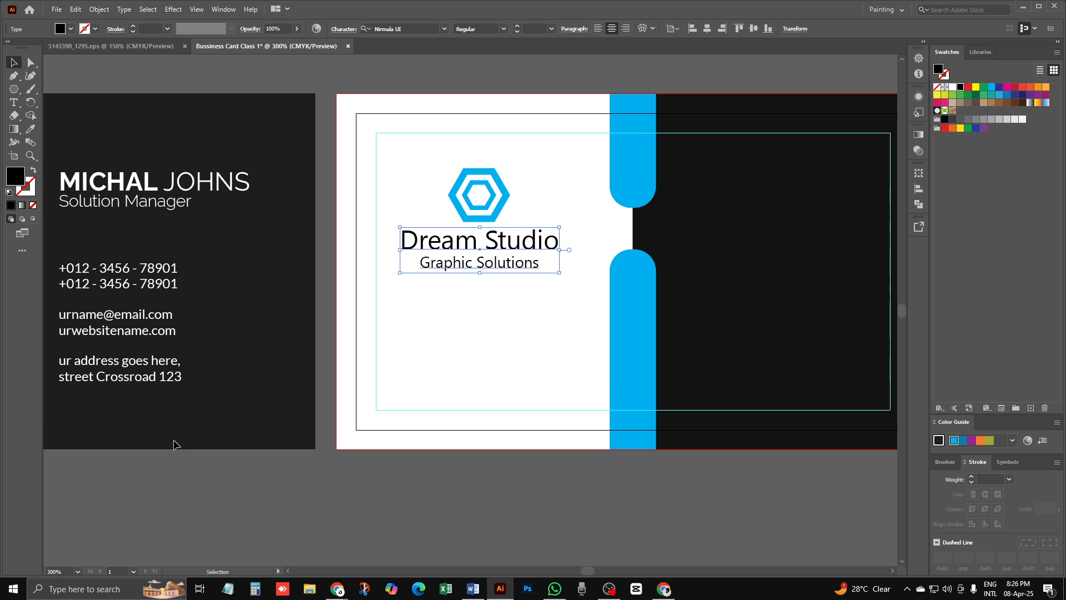
# Step: Reopen the Character panel from the Window > Type menu
pyautogui.click(224, 10)
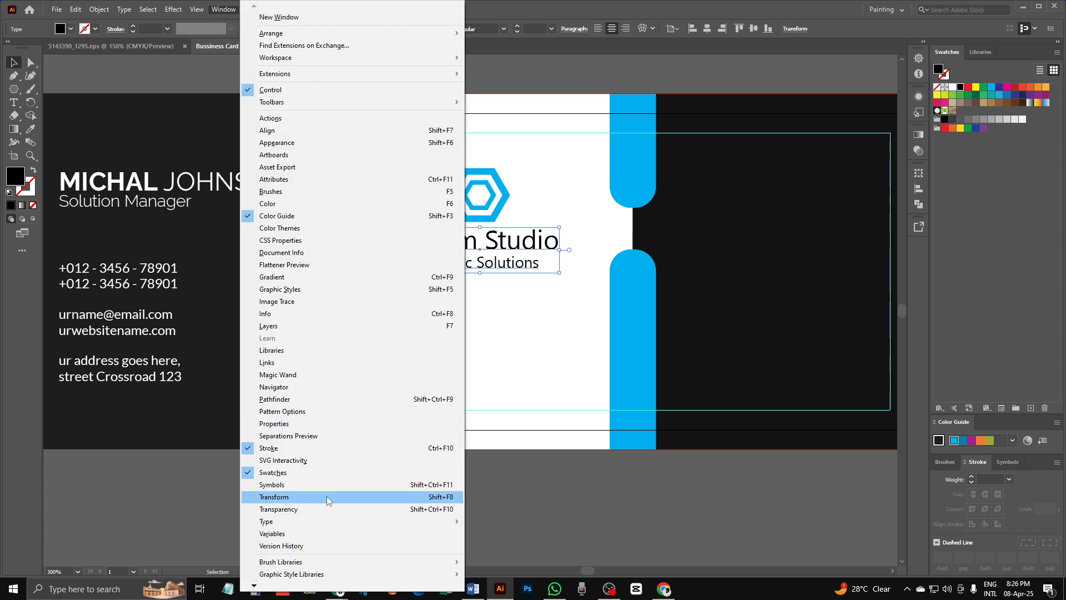
pyautogui.moveTo(286, 523)
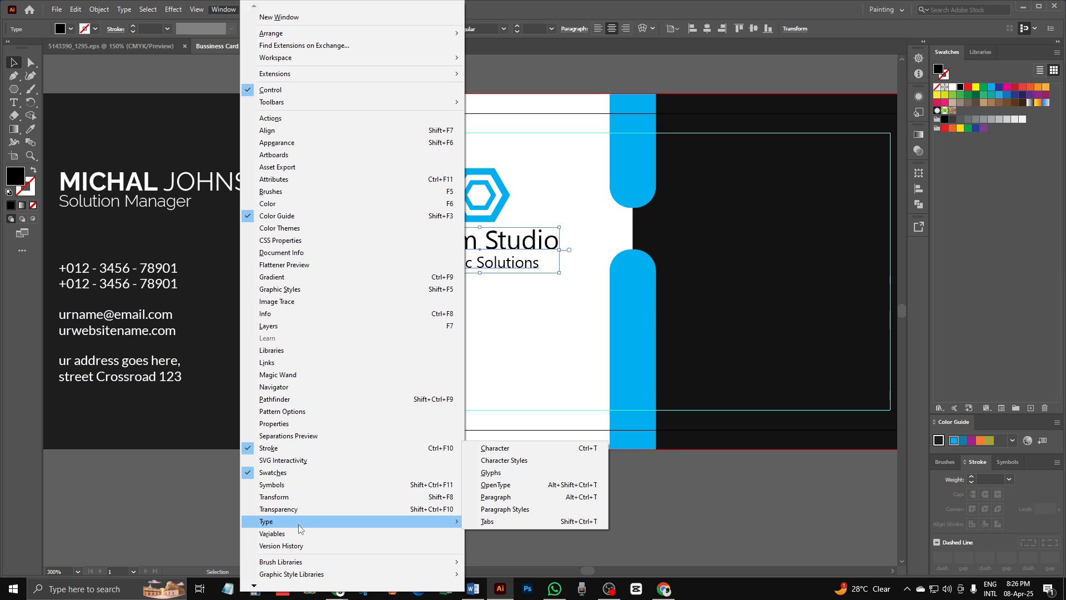
pyautogui.click(510, 449)
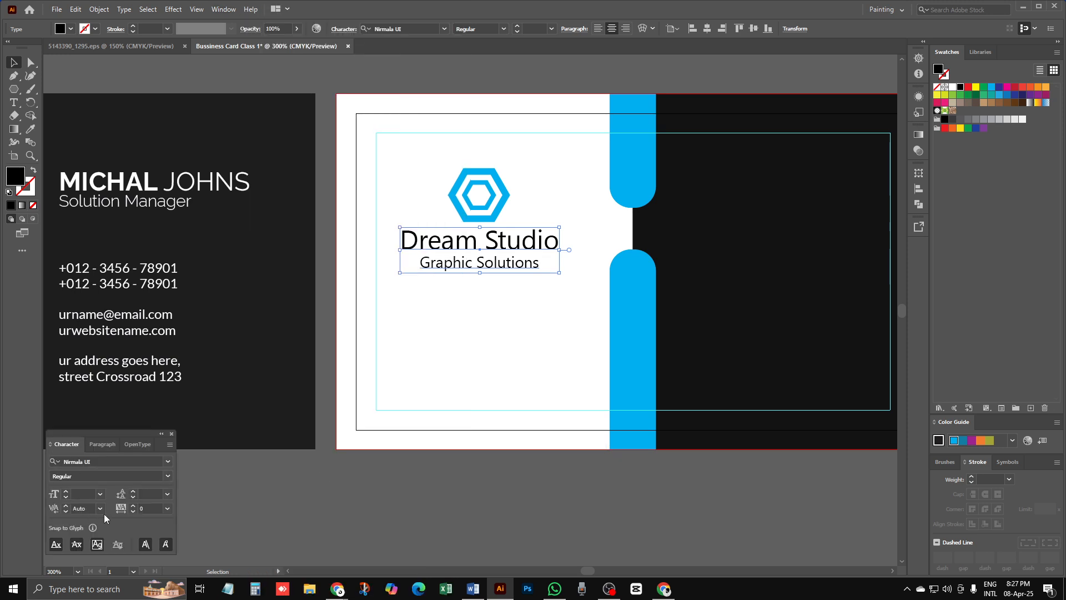
pyautogui.press('t')
pyautogui.click(520, 263)
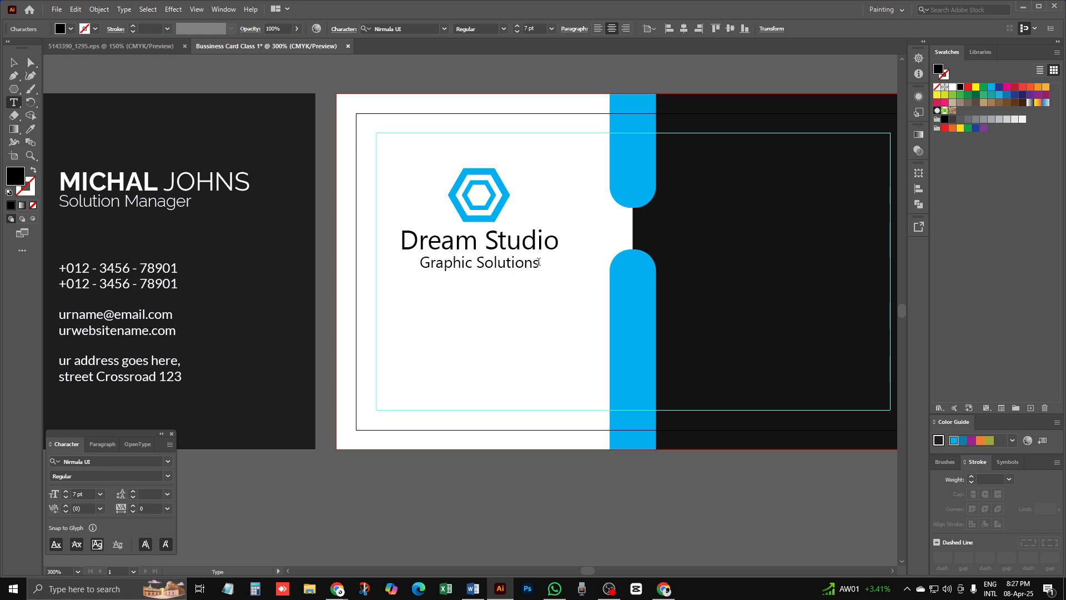
# Step: Set the tracking of the selected 'Graphic Solutions' line to 120 in the Character panel
pyautogui.moveTo(538, 262); pyautogui.dragTo(420, 264)
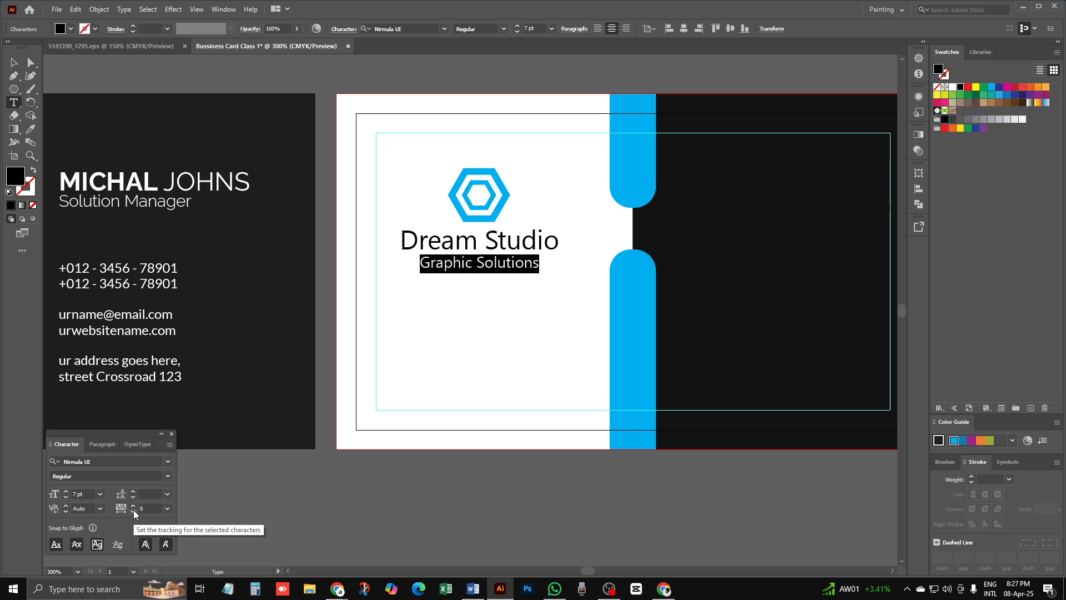
pyautogui.click(132, 505)
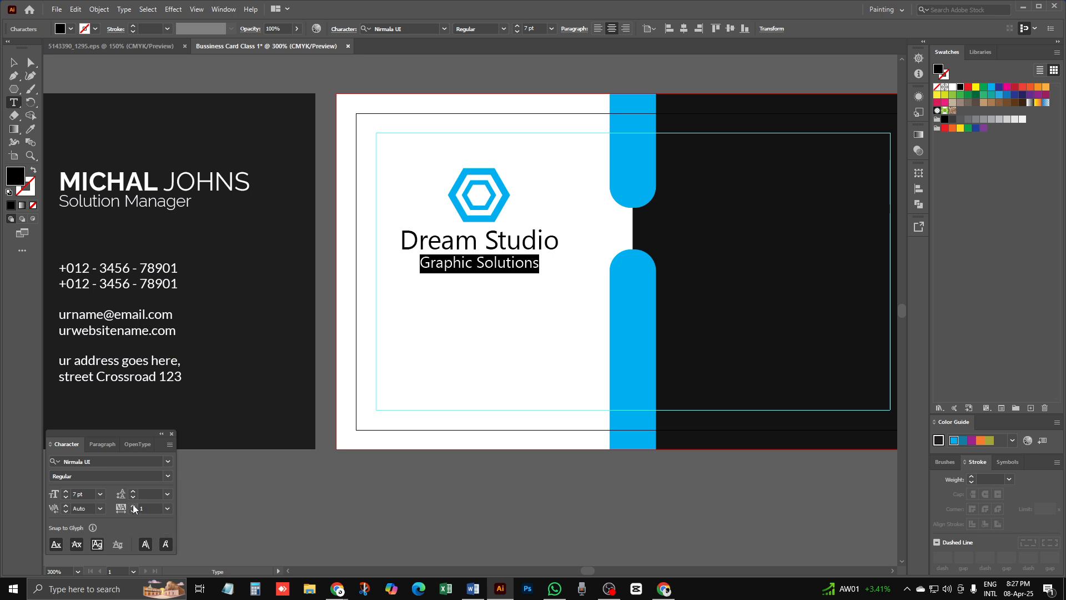
pyautogui.click(133, 505)
pyautogui.click(133, 506)
pyautogui.click(133, 505)
pyautogui.click(133, 505)
pyautogui.click(133, 506)
pyautogui.click(133, 505)
pyautogui.click(133, 506)
pyautogui.click(133, 506)
pyautogui.click(133, 506)
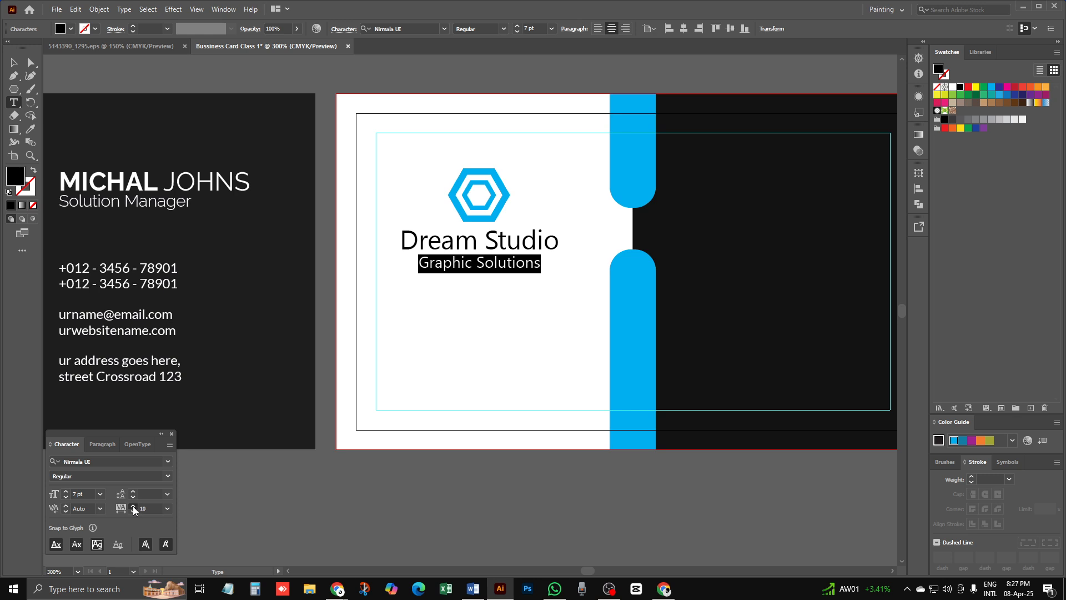
pyautogui.click(133, 506)
pyautogui.click(132, 506)
pyautogui.click(133, 506)
pyautogui.click(133, 506)
pyautogui.click(133, 506)
pyautogui.click(133, 506)
pyautogui.click(133, 505)
pyautogui.click(133, 506)
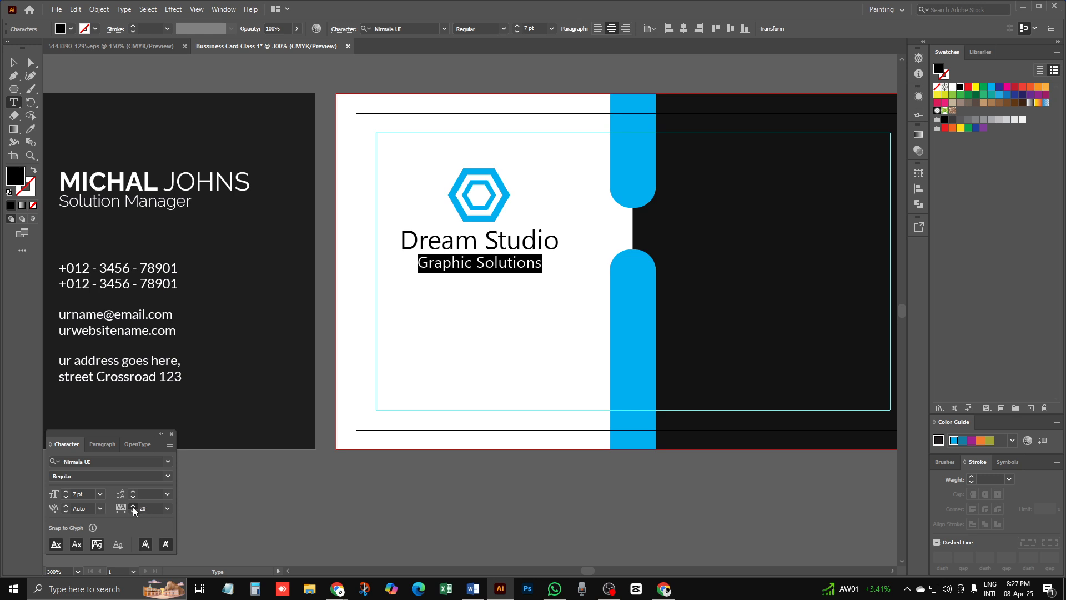
pyautogui.click(133, 505)
pyautogui.click(133, 506)
pyautogui.click(132, 506)
pyautogui.click(133, 506)
pyautogui.click(133, 505)
pyautogui.click(133, 505)
pyautogui.click(133, 505)
pyautogui.click(133, 505)
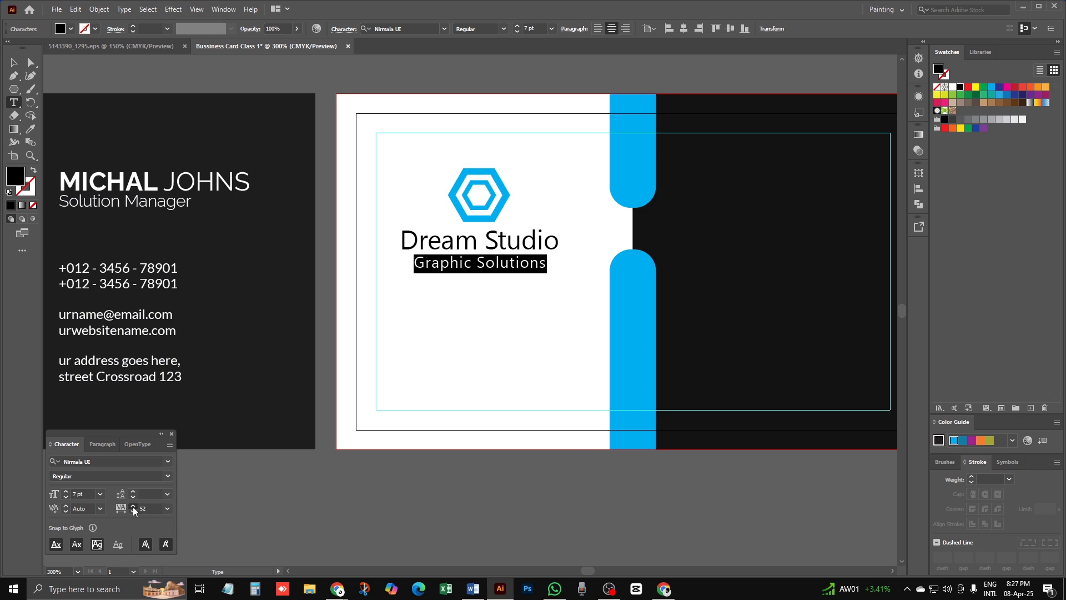
pyautogui.click(133, 505)
pyautogui.click(133, 505)
pyautogui.click(133, 506)
pyautogui.click(133, 505)
pyautogui.click(132, 505)
pyautogui.click(132, 505)
pyautogui.click(133, 505)
pyautogui.click(133, 505)
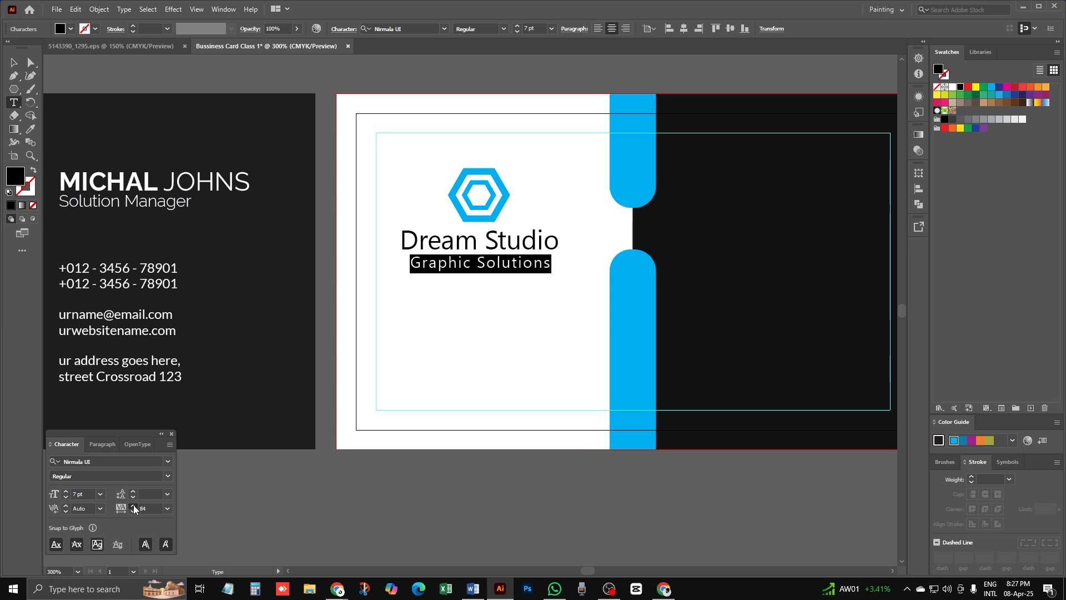
pyautogui.click(133, 504)
pyautogui.click(134, 505)
pyautogui.click(133, 505)
pyautogui.click(134, 505)
pyautogui.click(134, 504)
pyautogui.click(133, 504)
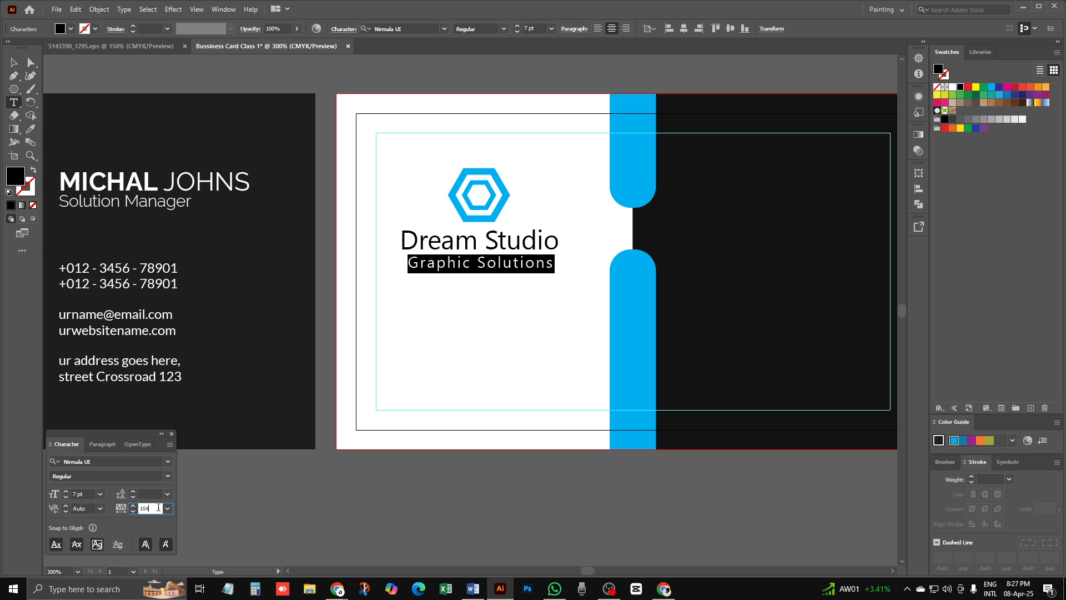
pyautogui.doubleClick(144, 508)
pyautogui.press('Return')
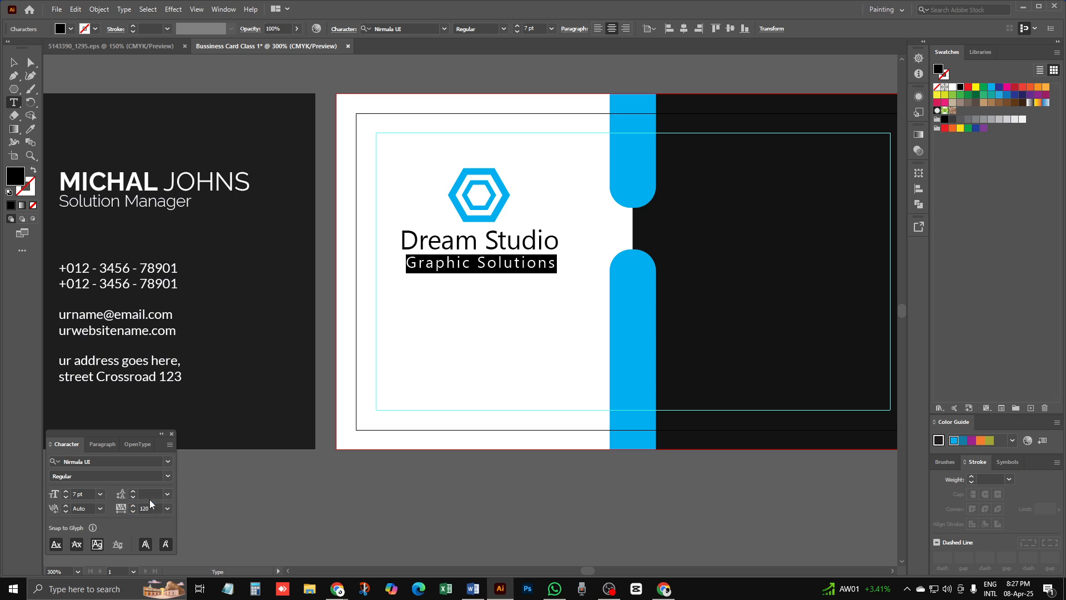
pyautogui.click(503, 263)
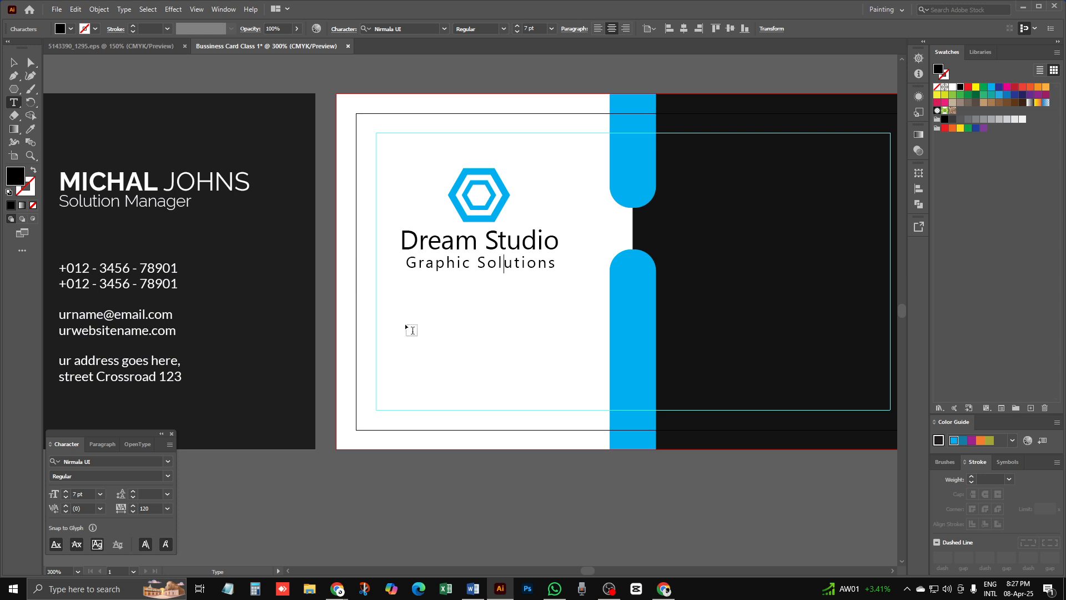
pyautogui.press('Escape')
# Step: Zoom to the logo area and nudge the 'Dream Studio' text slightly right
pyautogui.click(437, 362)
pyautogui.hotkey('ctrl', '-')
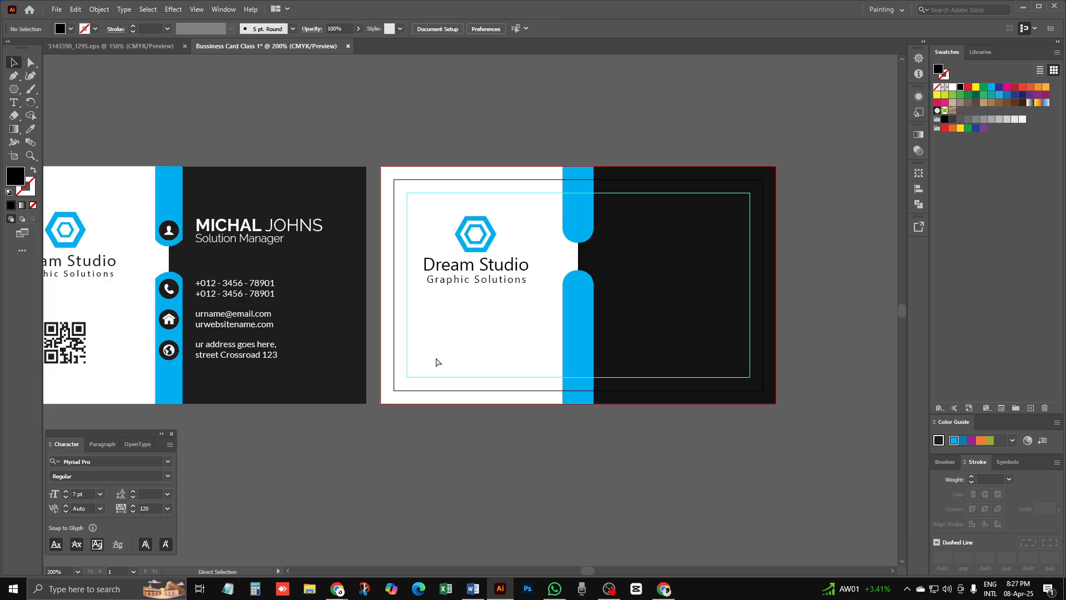
pyautogui.press('space')
pyautogui.moveTo(128, 293); pyautogui.dragTo(207, 296)
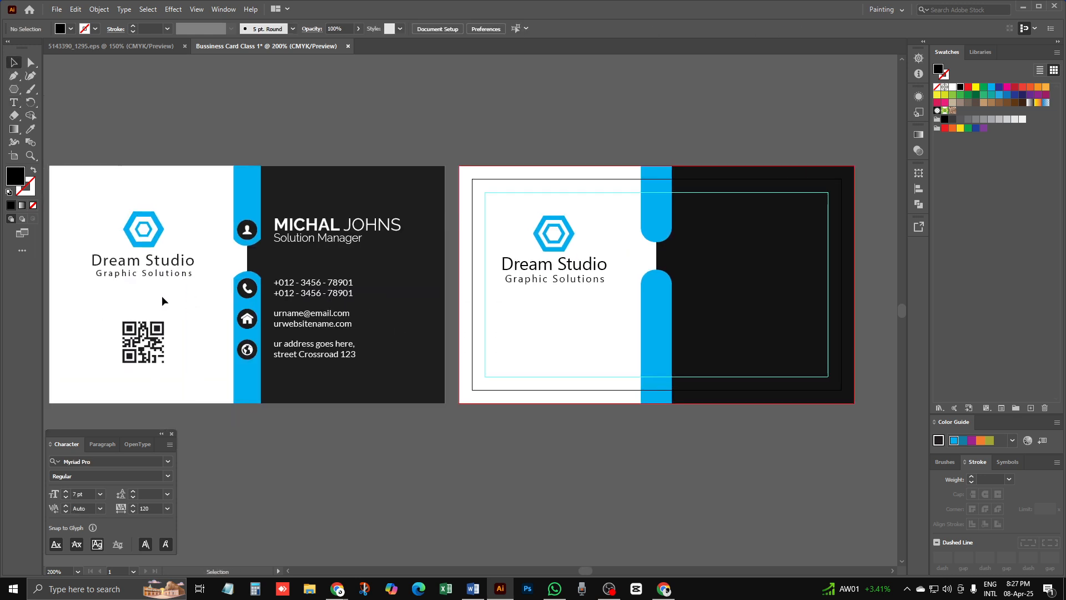
pyautogui.click(569, 270)
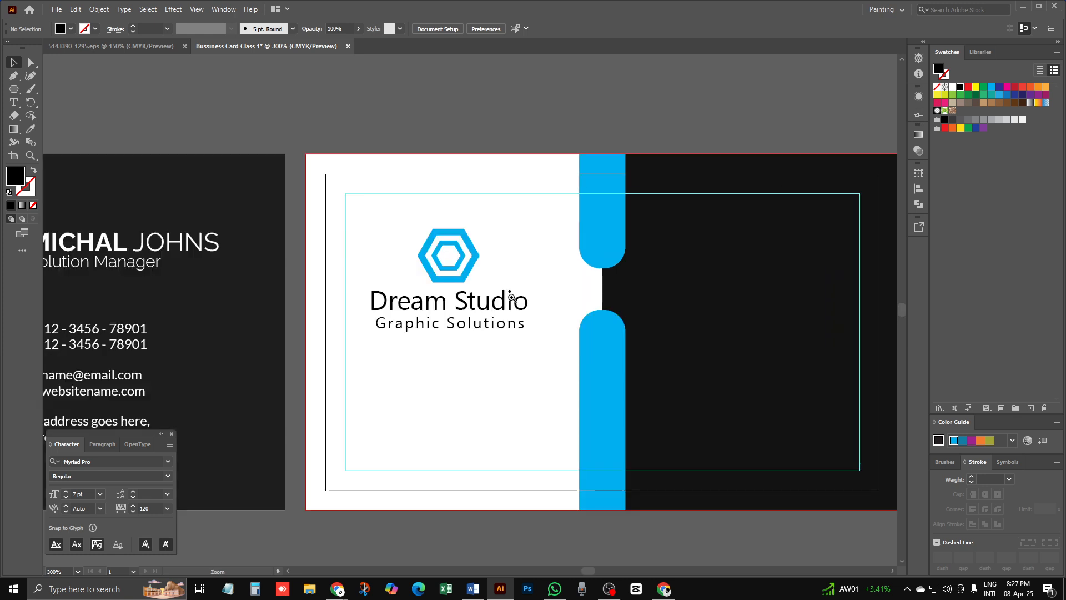
pyautogui.click(464, 312)
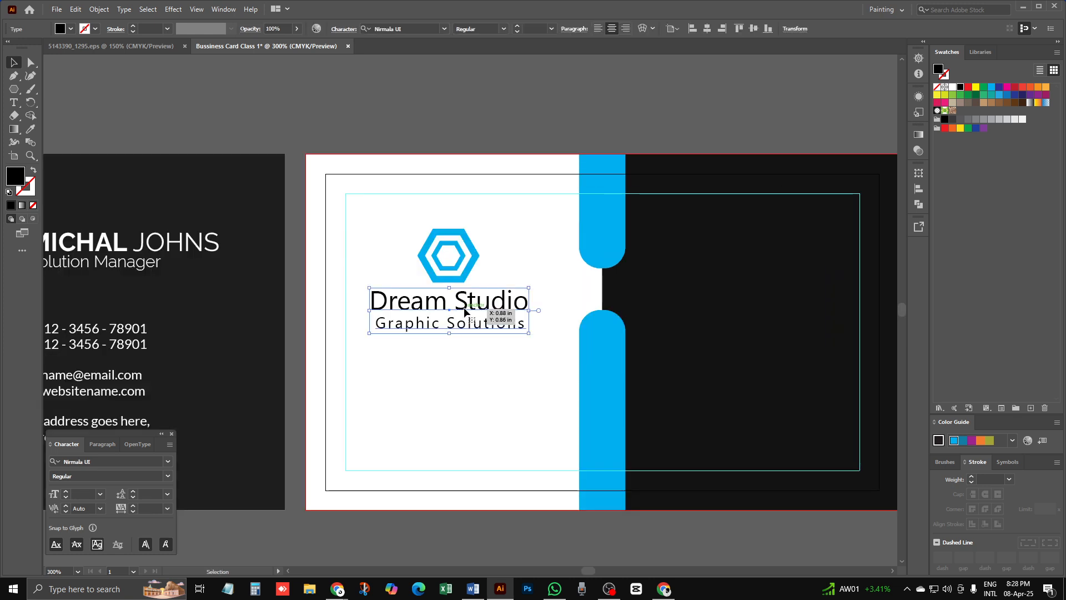
pyautogui.doubleClick(465, 312)
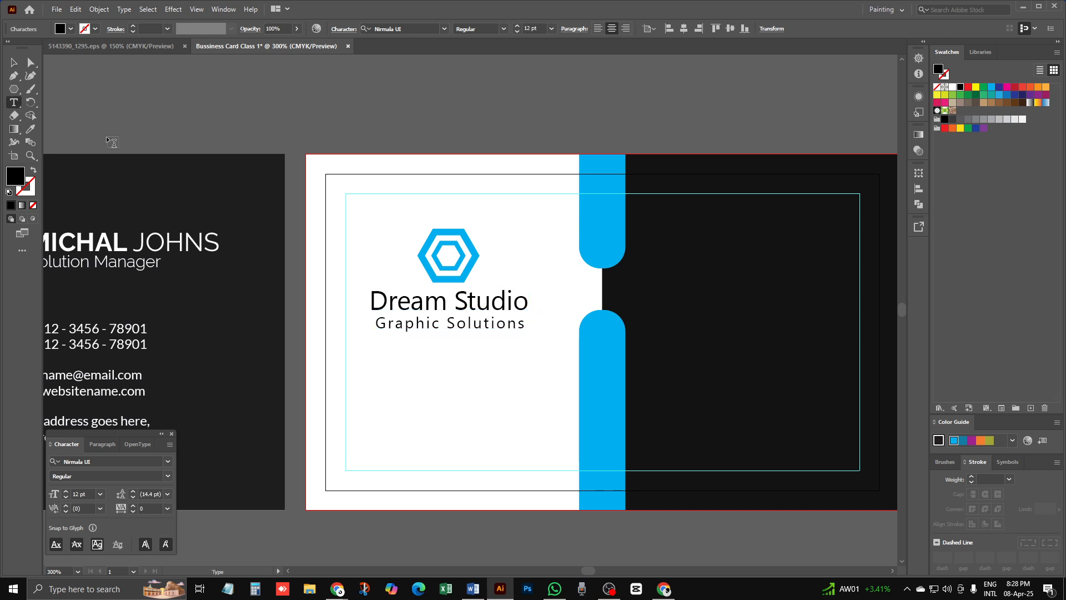
pyautogui.click(14, 62)
pyautogui.click(440, 356)
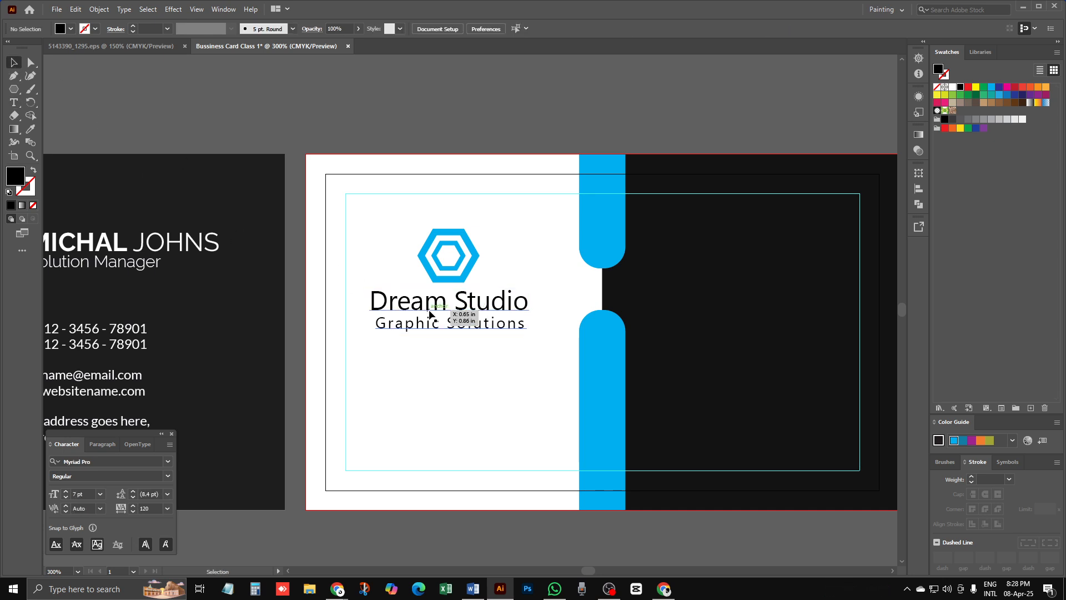
pyautogui.moveTo(428, 302); pyautogui.dragTo(433, 301)
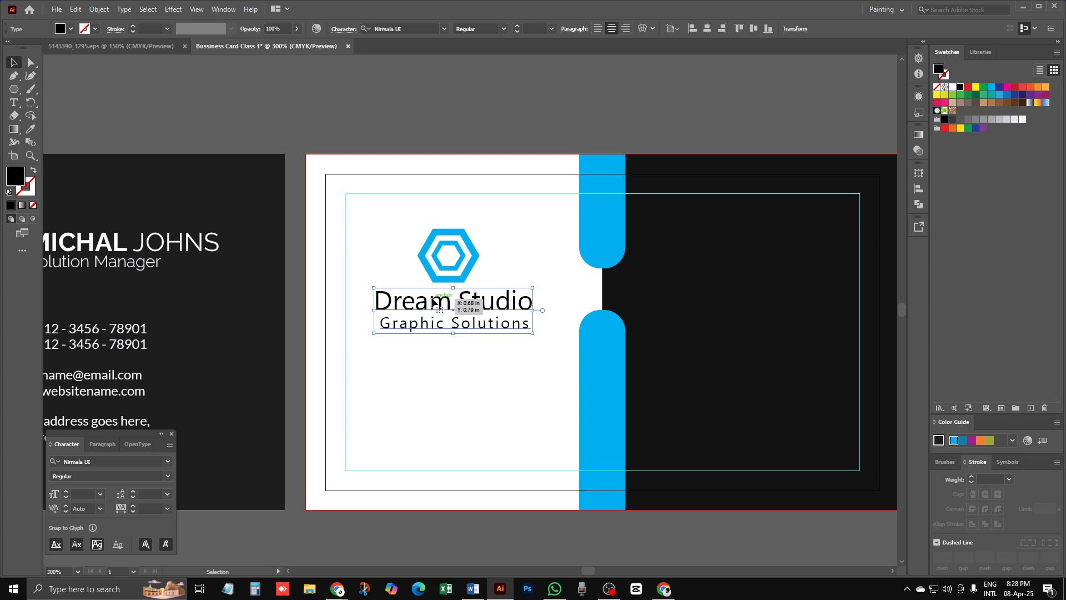
pyautogui.click(469, 365)
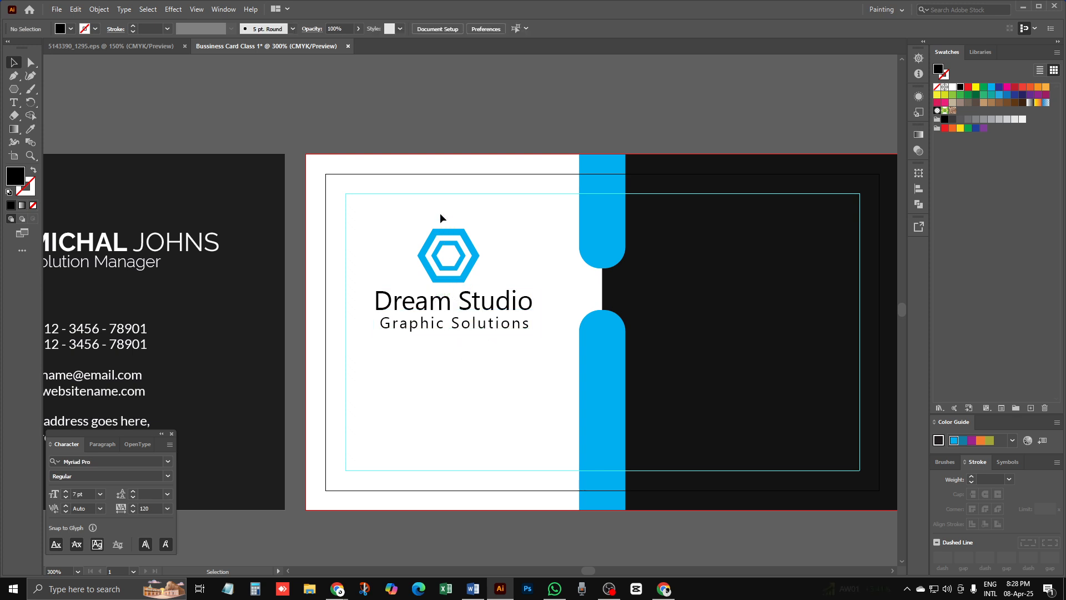
# Step: Marquee-select the hexagon and text, then apply Horizontal Align Center
pyautogui.click(448, 259)
pyautogui.click(465, 359)
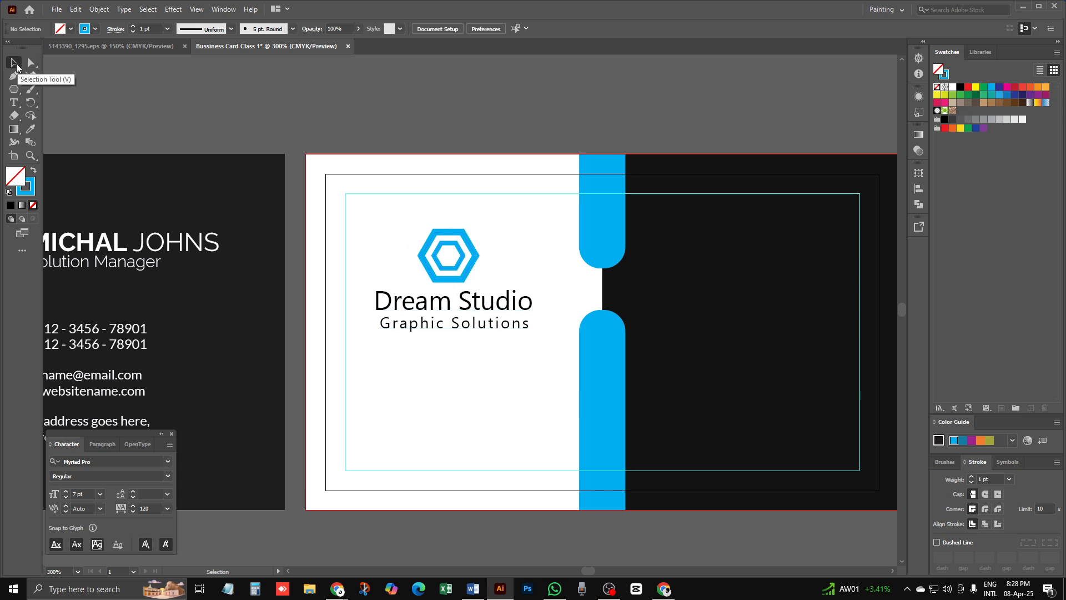
pyautogui.moveTo(352, 209); pyautogui.dragTo(555, 420)
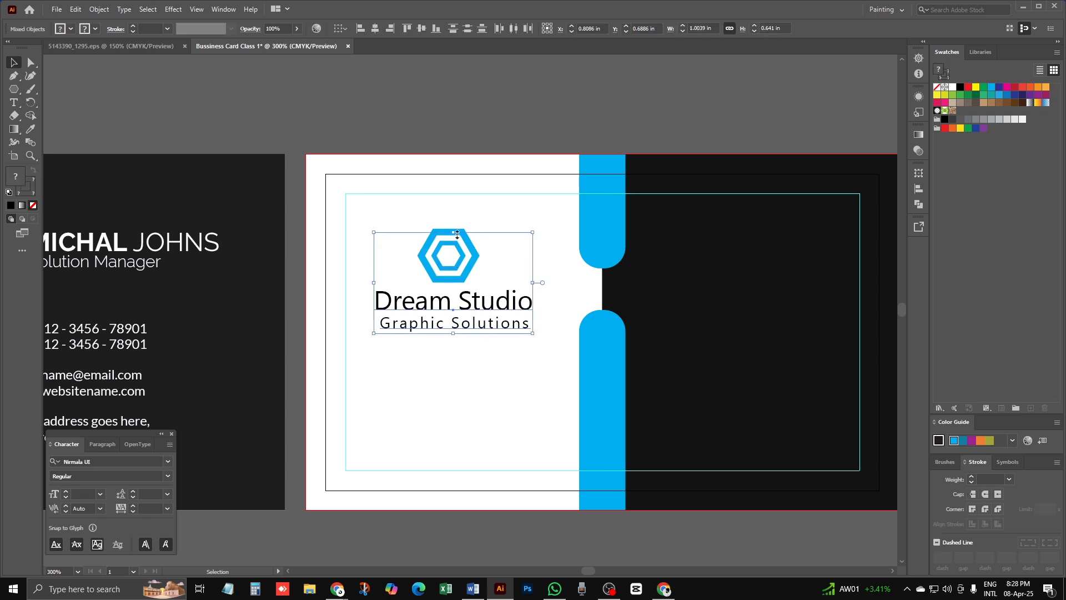
pyautogui.click(376, 30)
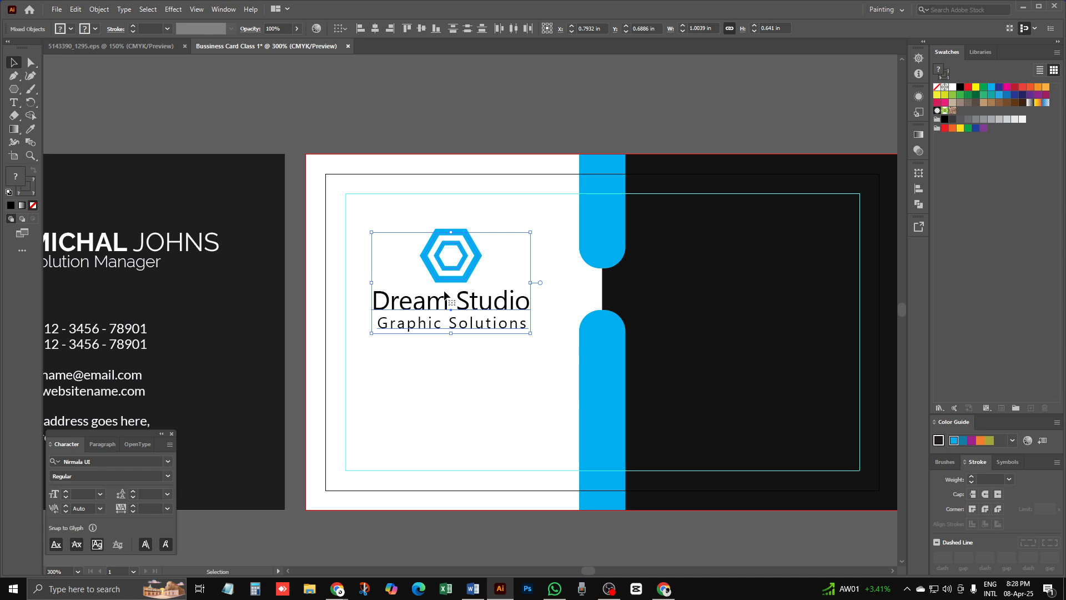
pyautogui.press('a')
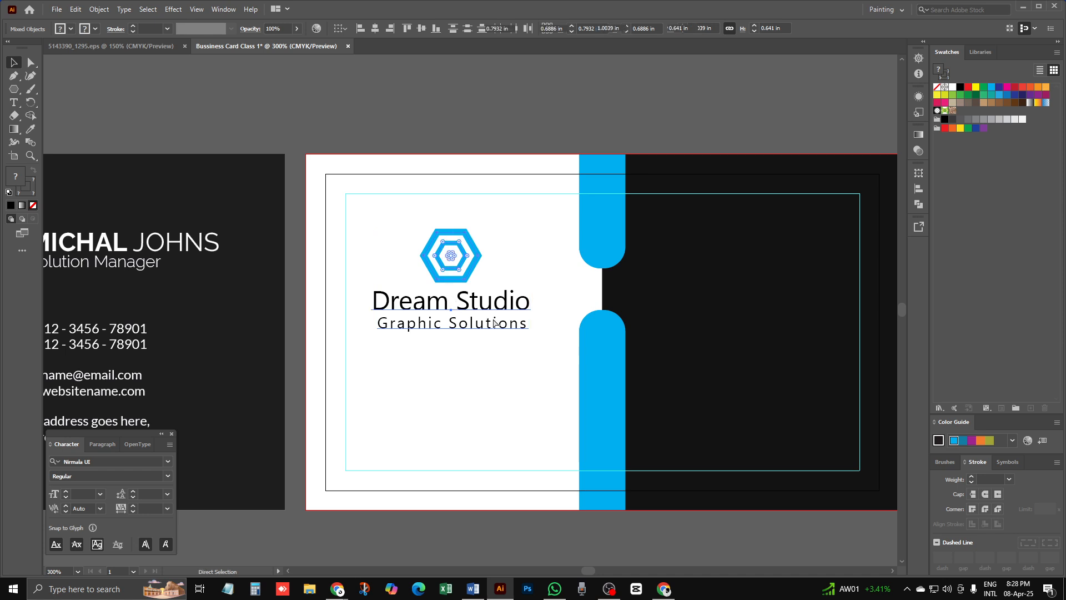
pyautogui.click(487, 401)
pyautogui.hotkey('ctrl', '-')
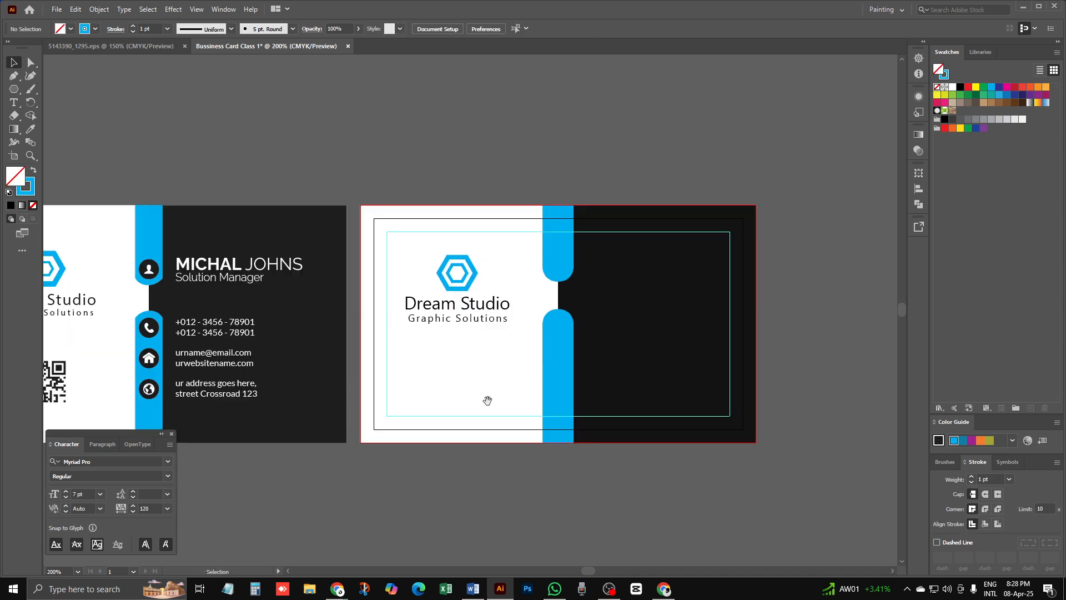
pyautogui.moveTo(433, 350); pyautogui.dragTo(513, 310)
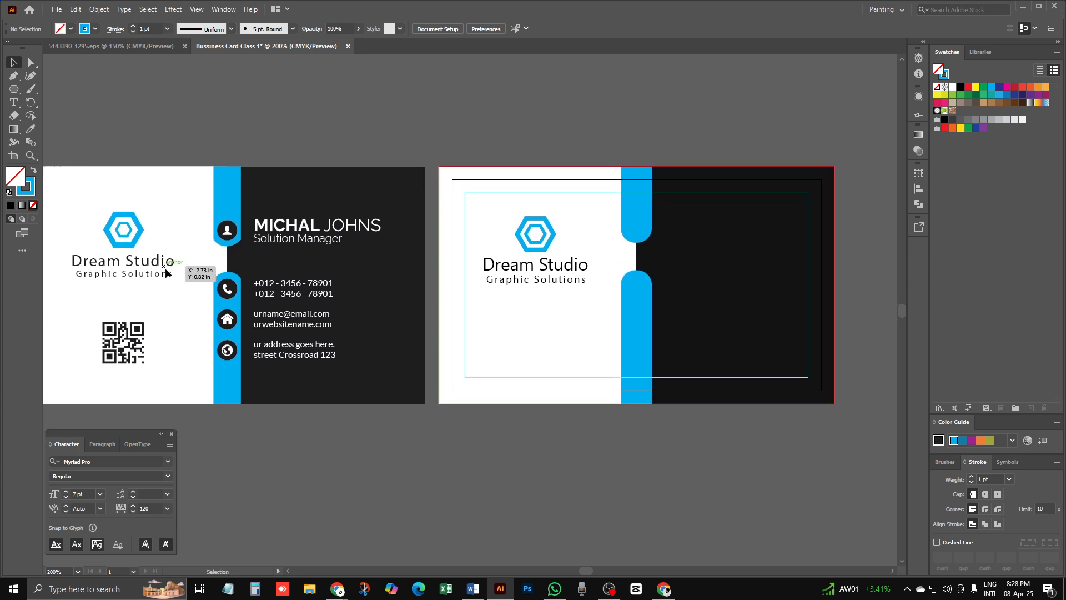
pyautogui.click(531, 278)
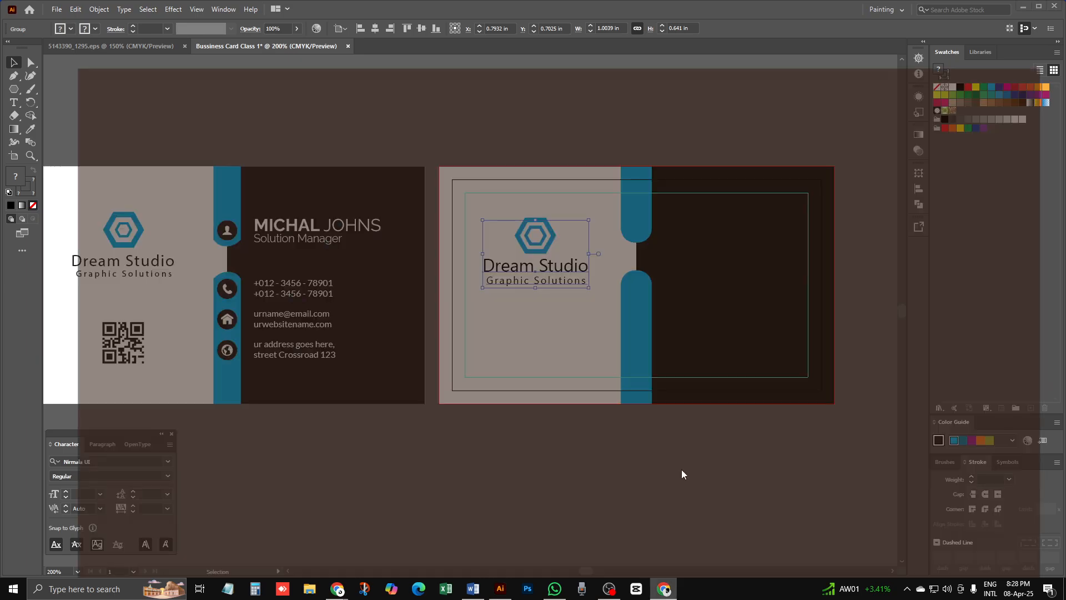
# Step: Search Google for 'qr qode' in a new Chrome tab
pyautogui.click(665, 536)
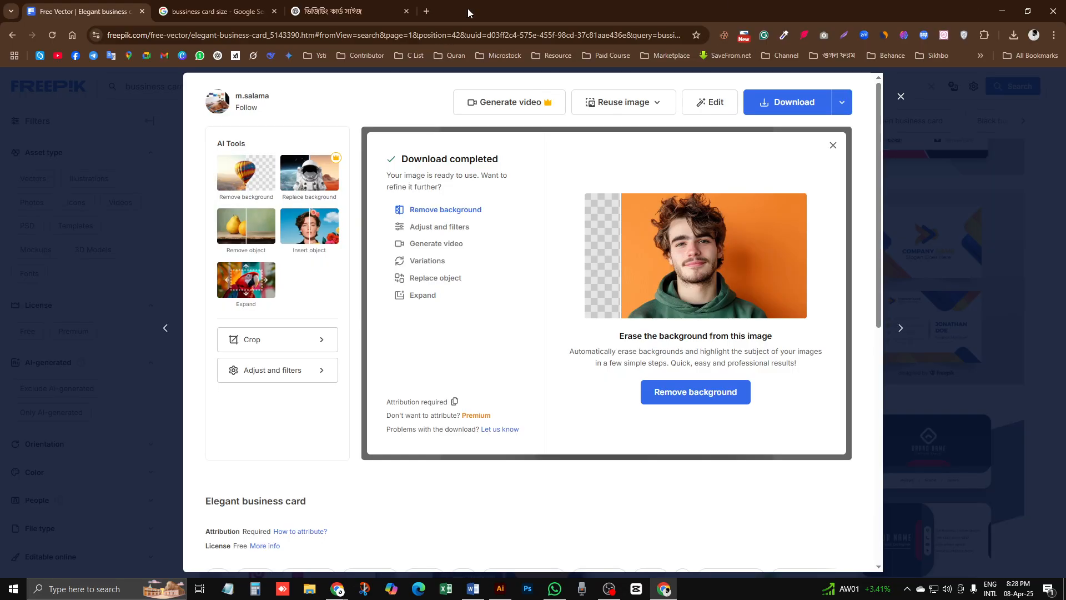
pyautogui.click(426, 12)
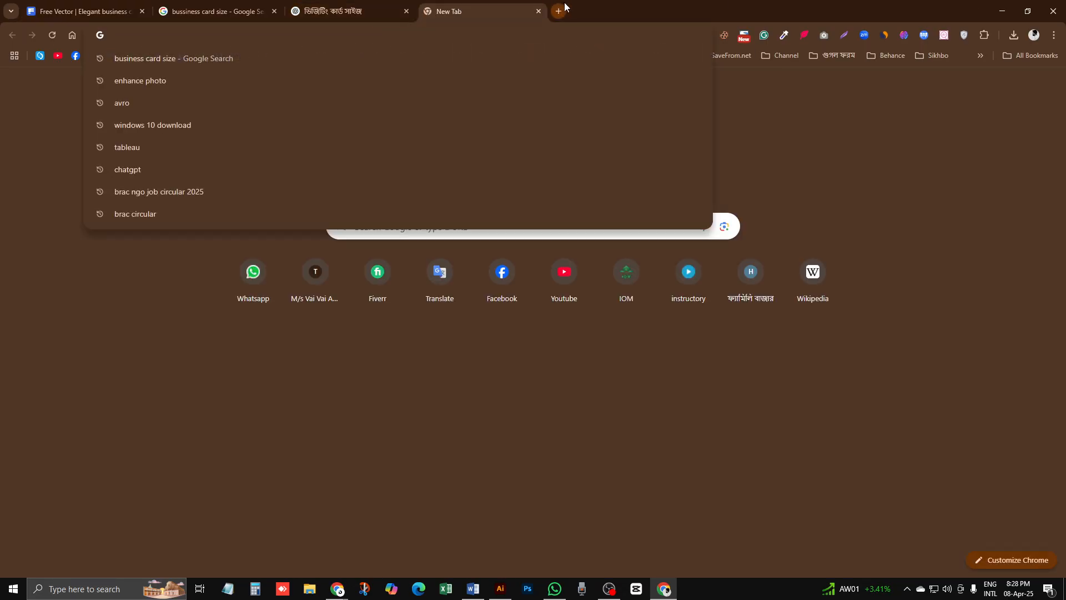
pyautogui.write('go')
pyautogui.press('Escape')
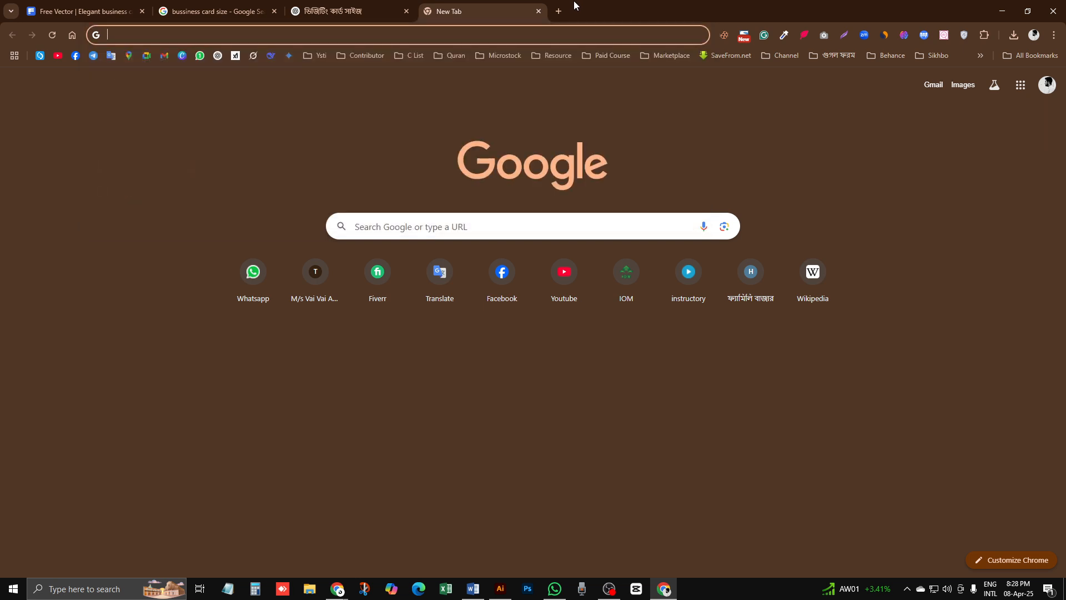
pyautogui.write('qr')
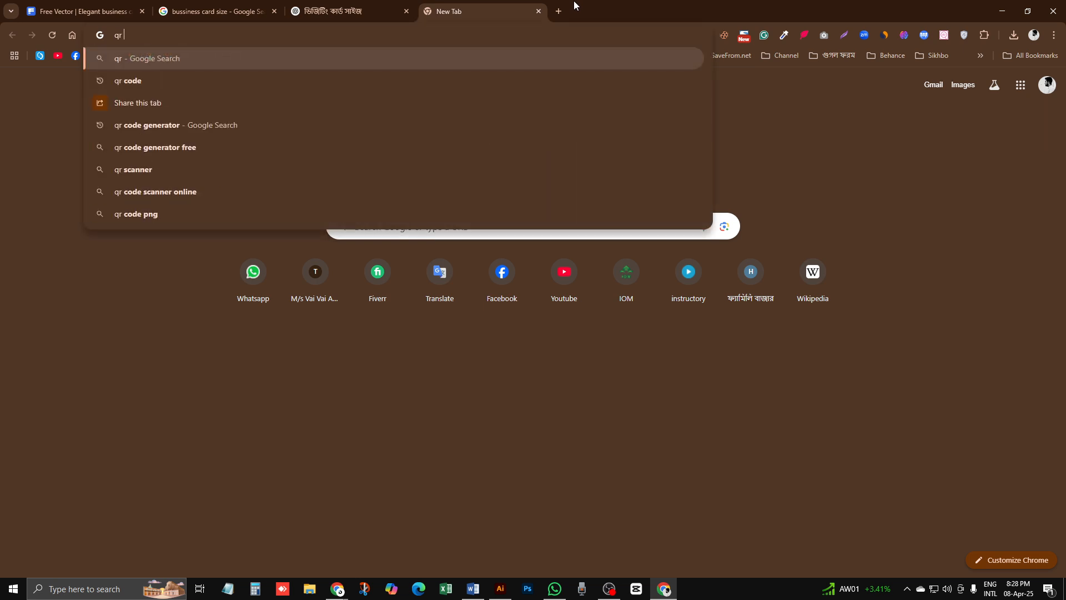
pyautogui.write(' qode')
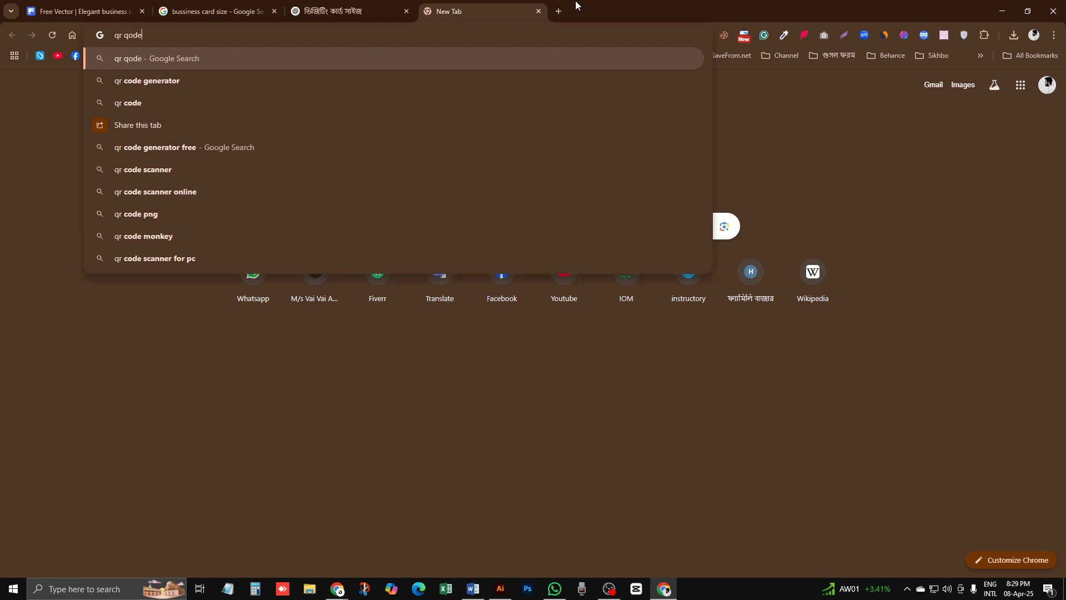
pyautogui.press('Return')
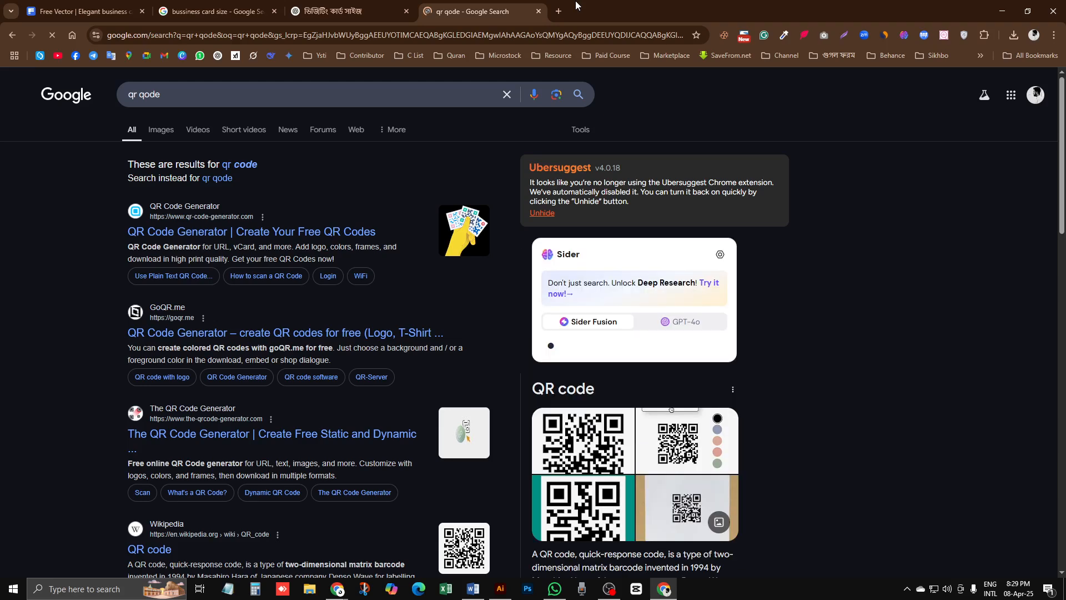
pyautogui.click(348, 4)
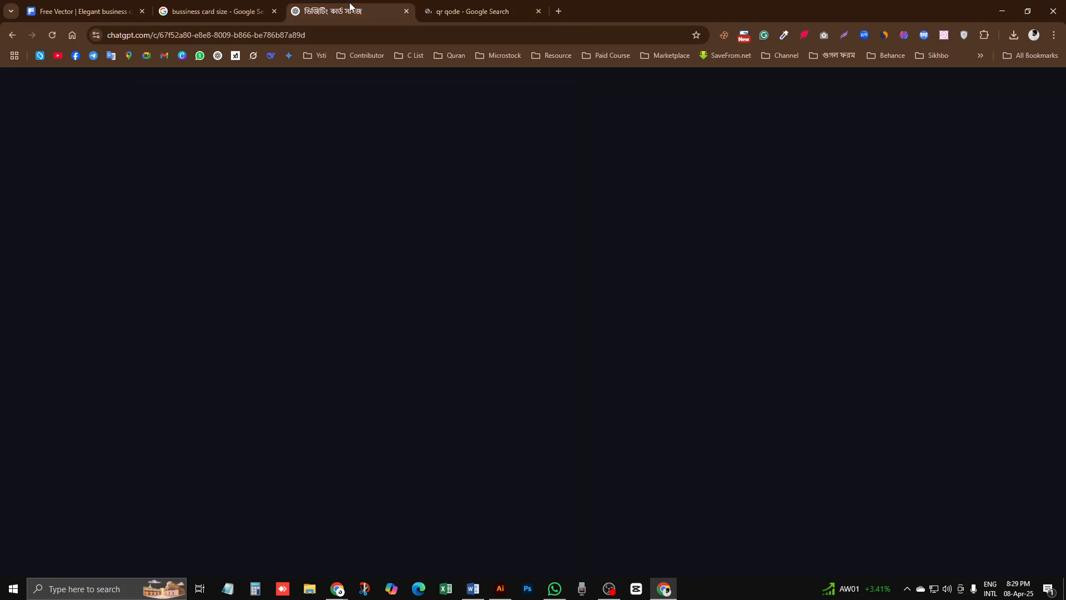
pyautogui.click(1002, 11)
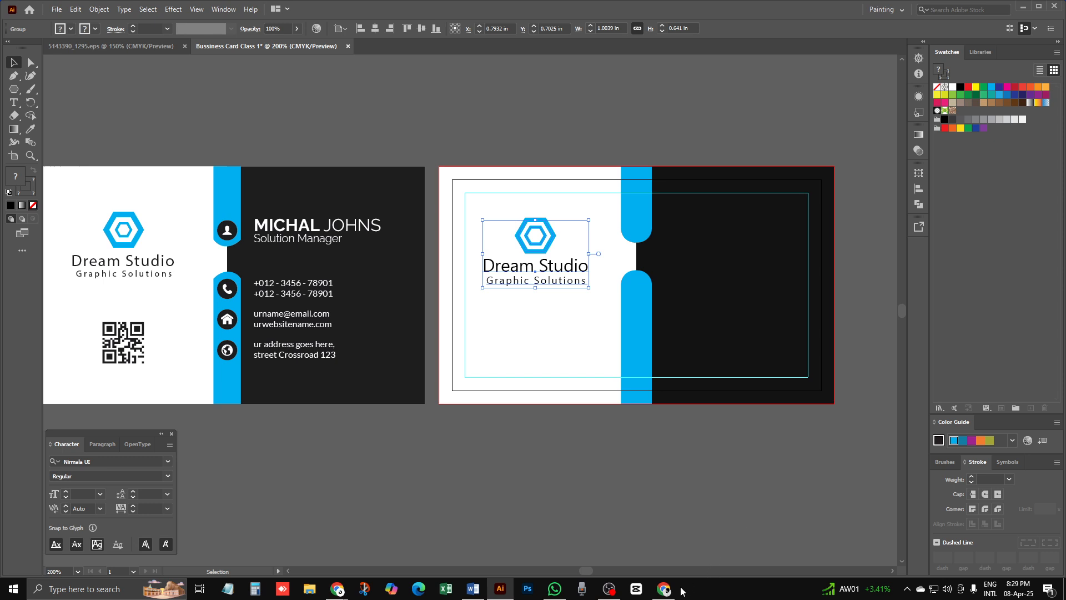
pyautogui.click(665, 589)
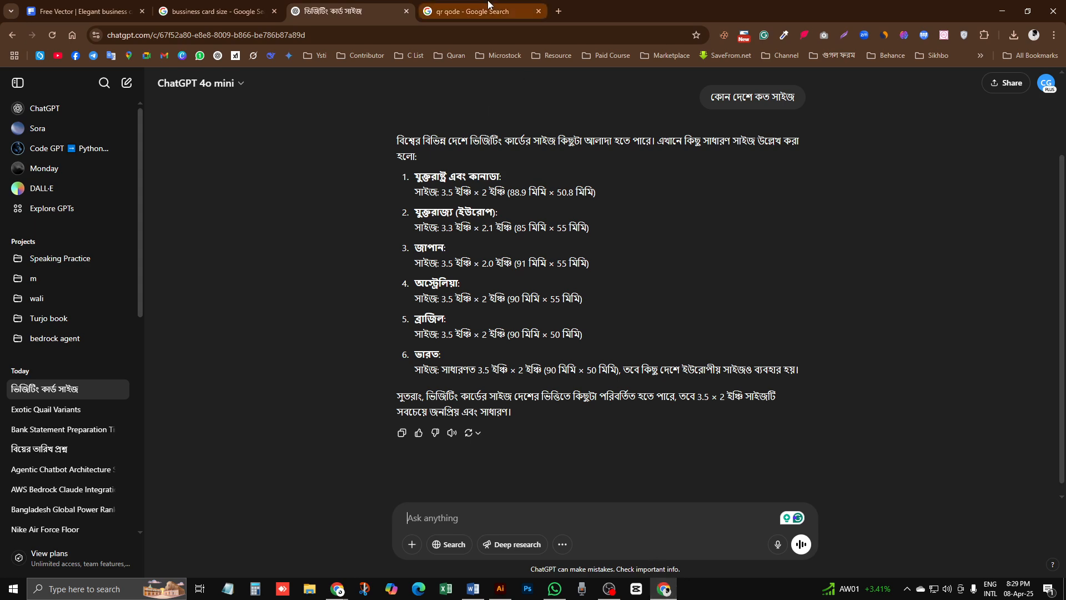
pyautogui.click(488, 8)
# Step: Copy a QR code picture from the Google Images results and return to Illustrator
pyautogui.click(169, 130)
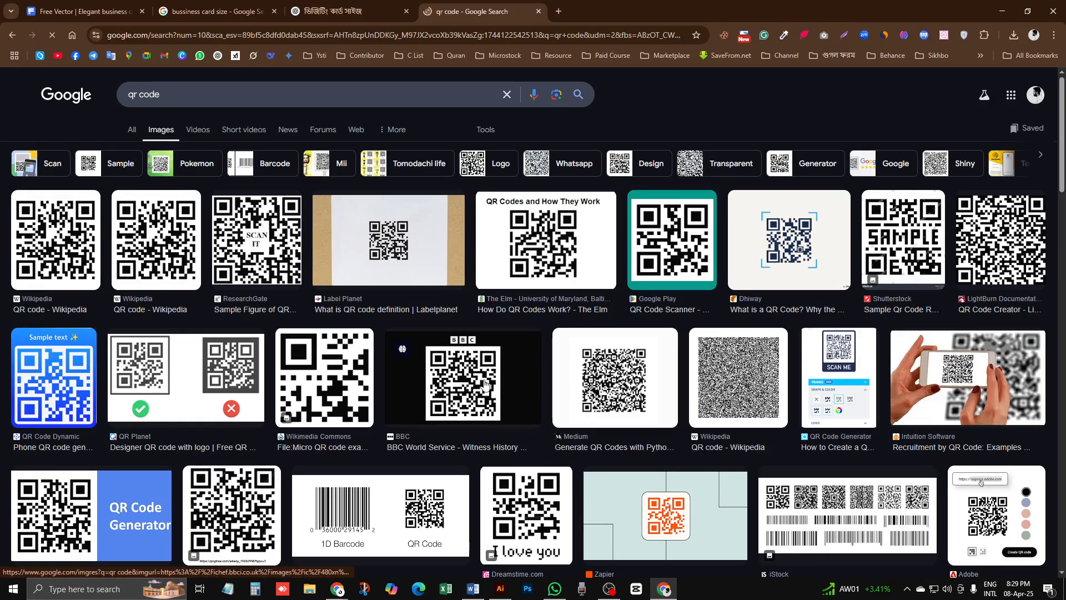
pyautogui.click(400, 245)
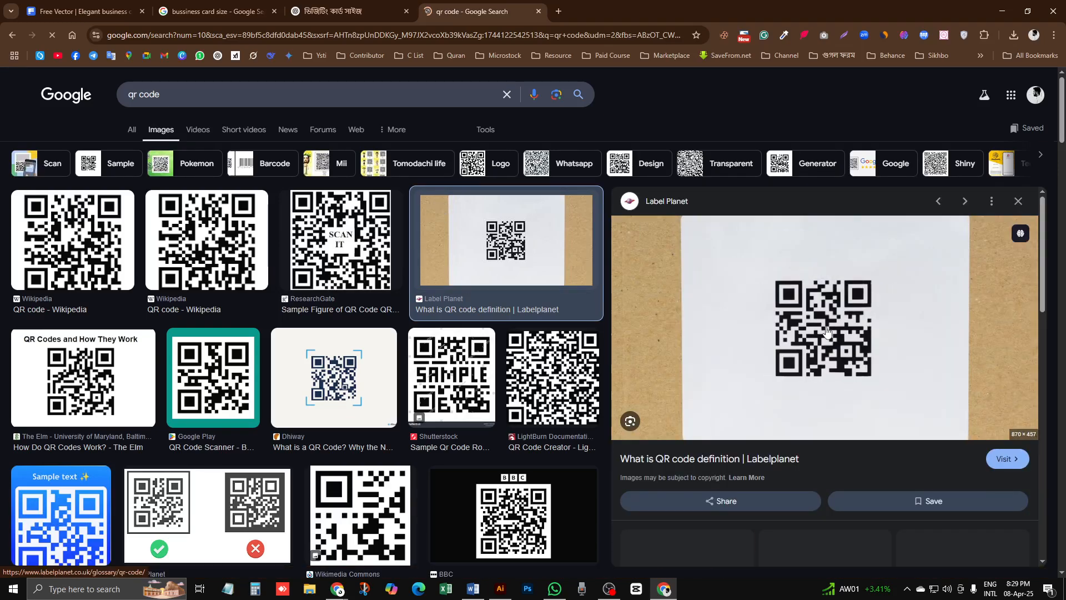
pyautogui.rightClick(897, 352)
pyautogui.click(898, 429)
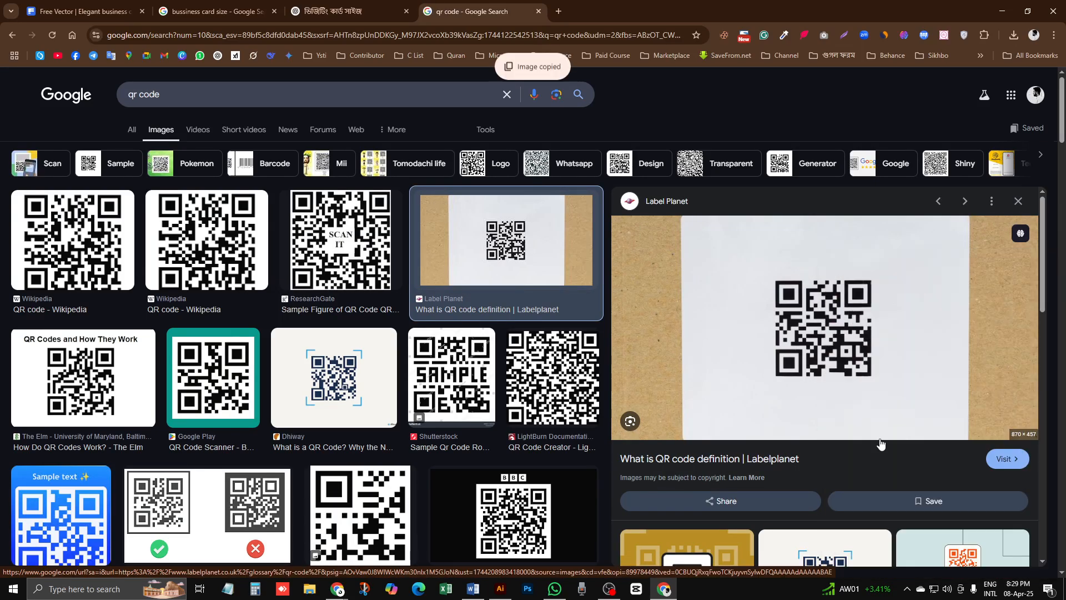
pyautogui.click(490, 593)
pyautogui.click(433, 448)
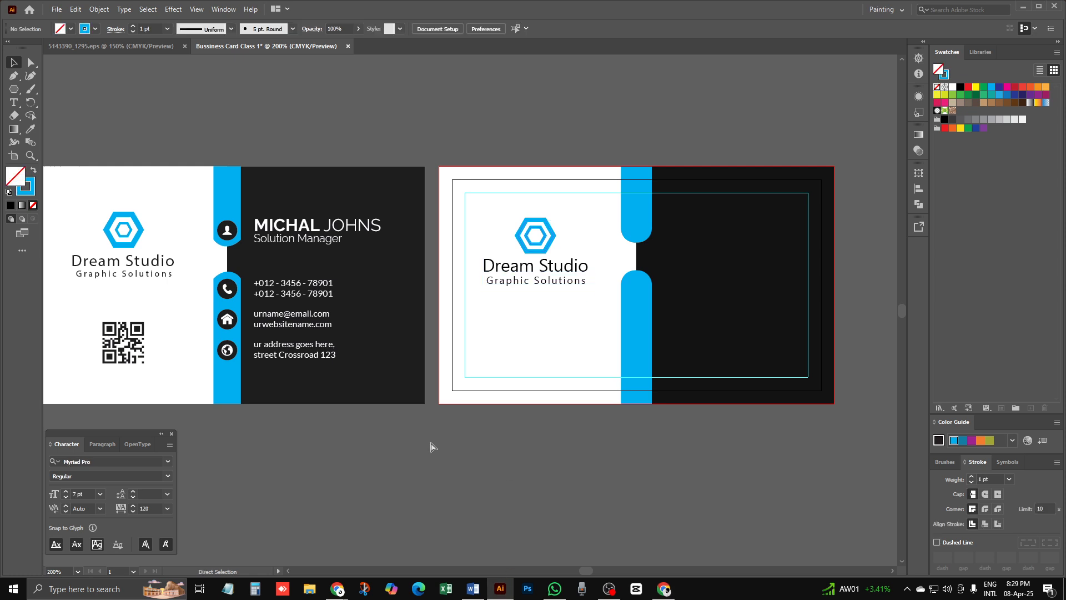
# Step: Paste the copied QR code photo and scale it down
pyautogui.hotkey('ctrl', 'v')
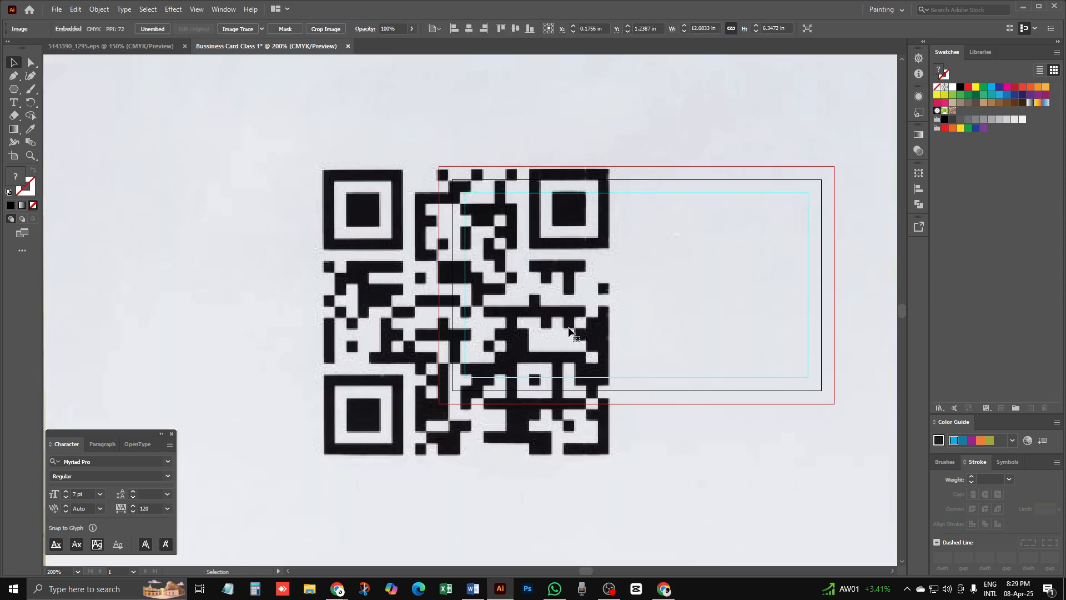
pyautogui.hotkey('ctrl', '-')
pyautogui.hotkey('ctrl', '-')
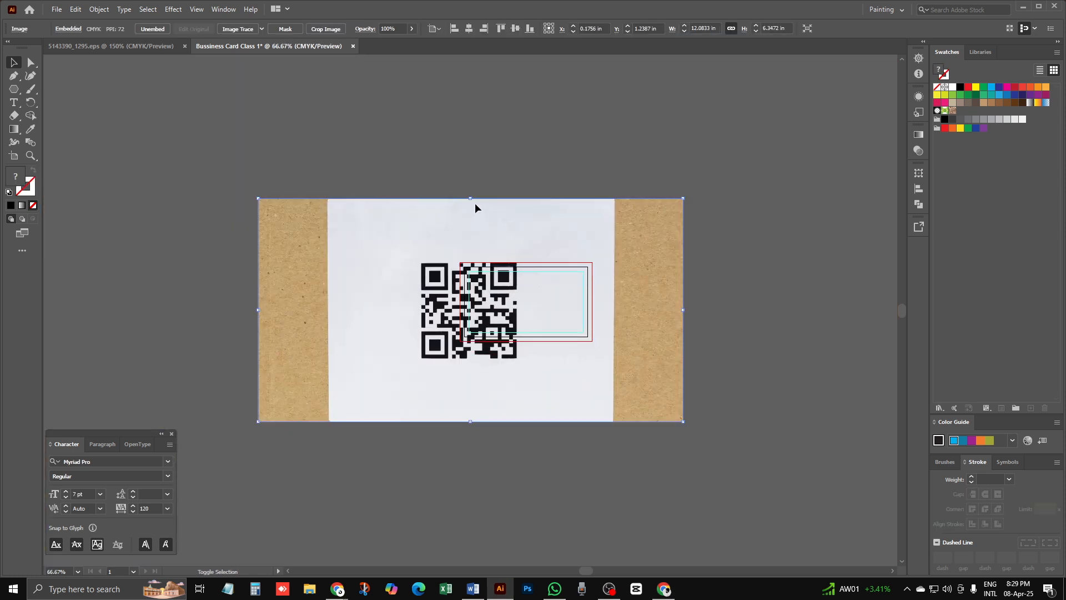
pyautogui.moveTo(470, 199); pyautogui.dragTo(478, 373)
pyautogui.hotkey('ctrl', '+')
pyautogui.hotkey('ctrl', '+')
pyautogui.hotkey('ctrl', '+')
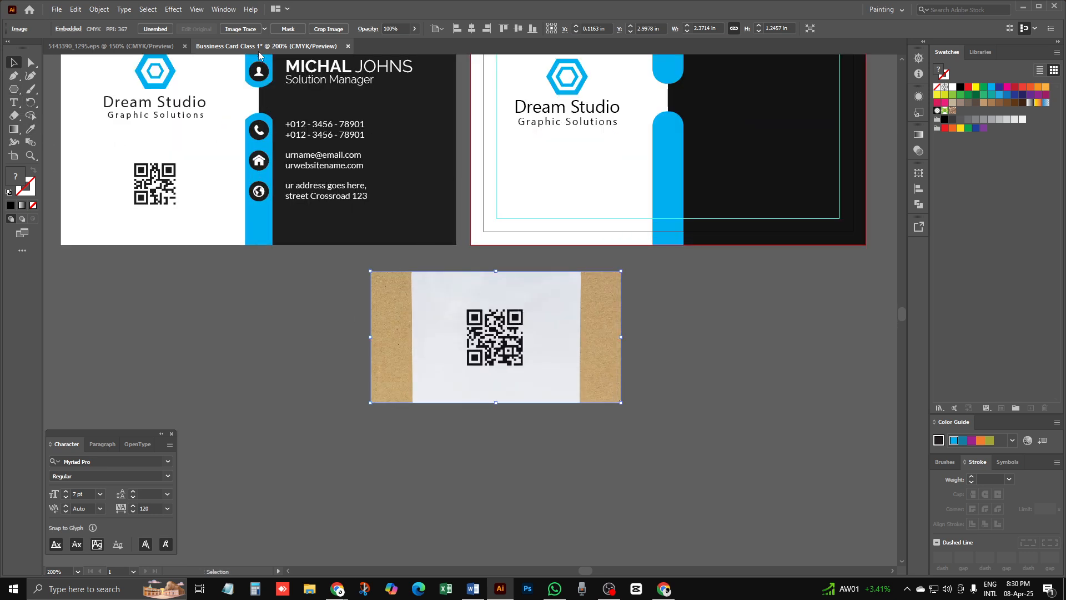
# Step: Crop the photo tightly around the QR code and apply the crop
pyautogui.click(336, 30)
pyautogui.moveTo(522, 274); pyautogui.dragTo(522, 305)
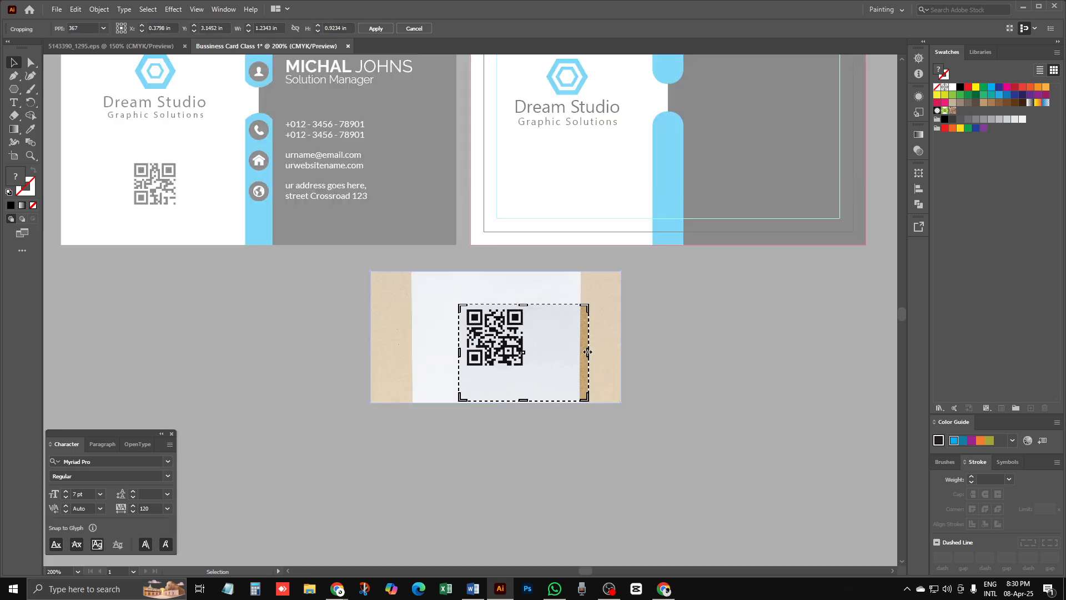
pyautogui.moveTo(587, 353); pyautogui.dragTo(526, 350)
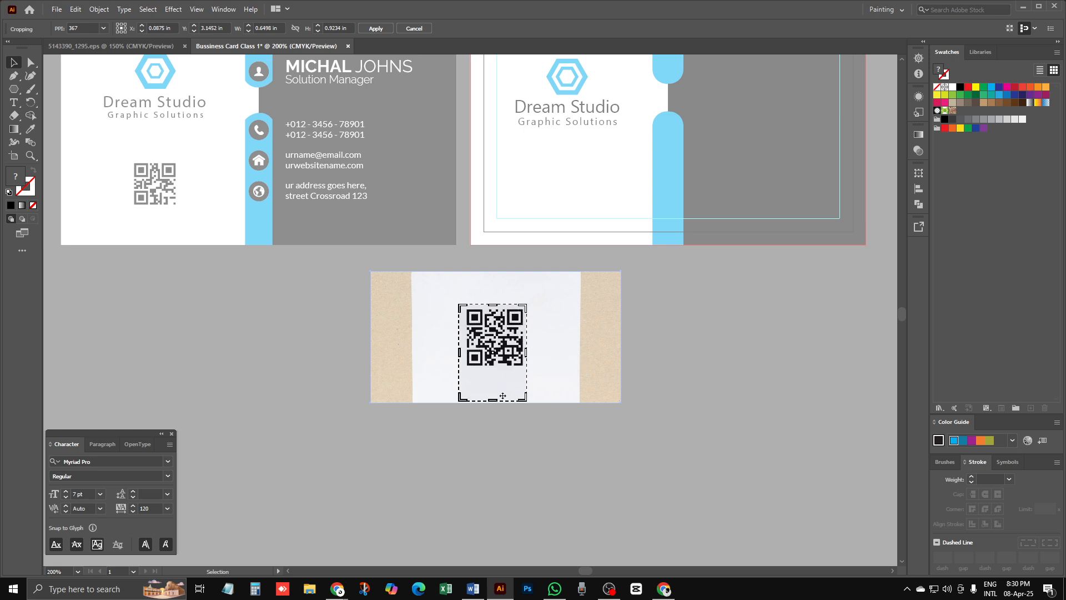
pyautogui.moveTo(499, 401); pyautogui.dragTo(499, 382)
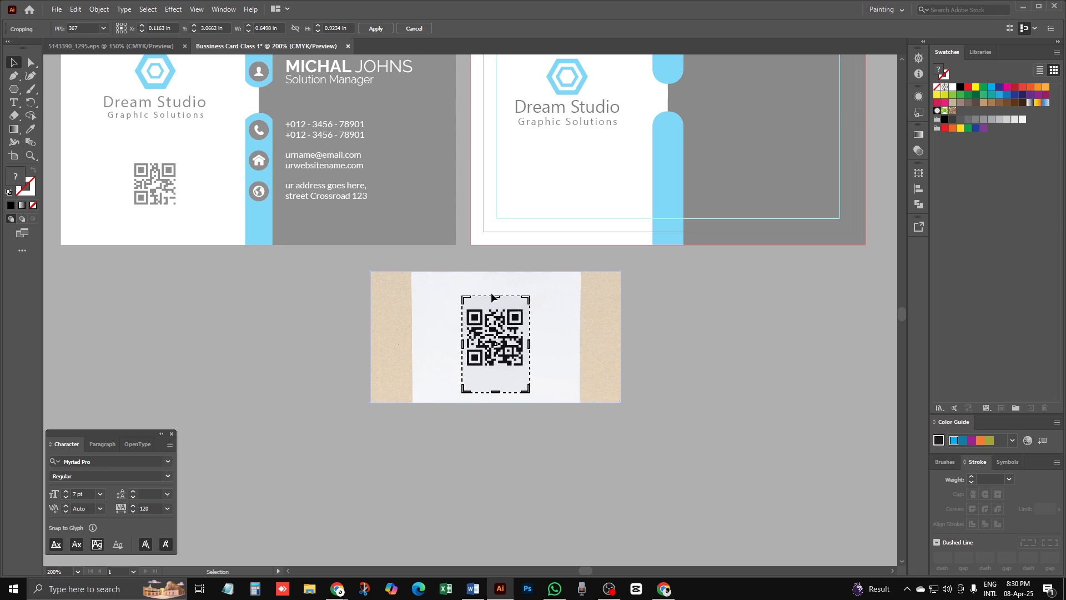
pyautogui.moveTo(496, 295); pyautogui.dragTo(497, 307)
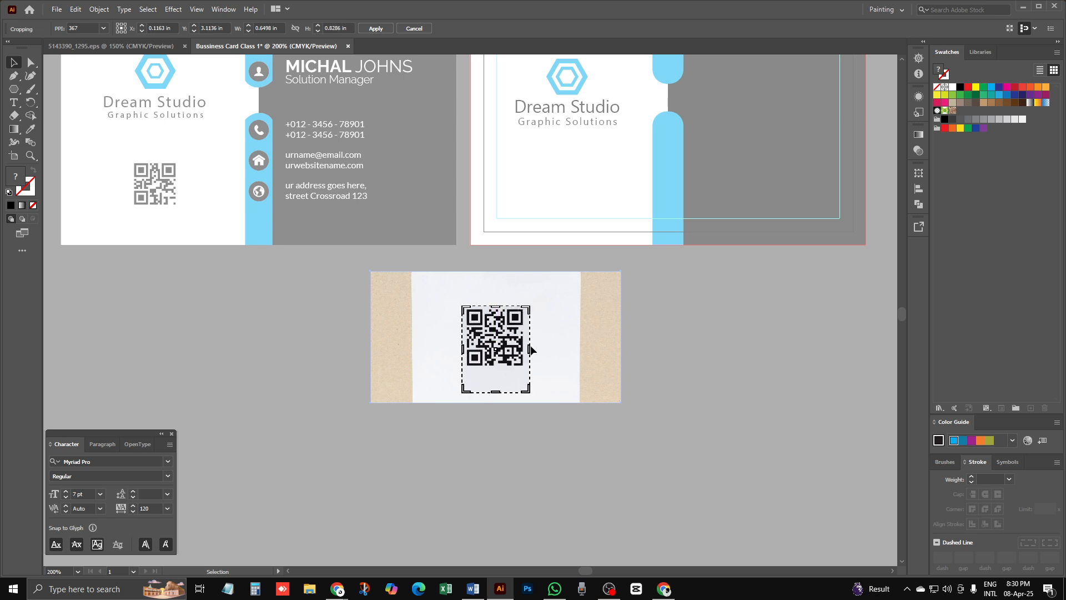
pyautogui.moveTo(531, 349); pyautogui.dragTo(526, 349)
pyautogui.moveTo(460, 348); pyautogui.dragTo(463, 349)
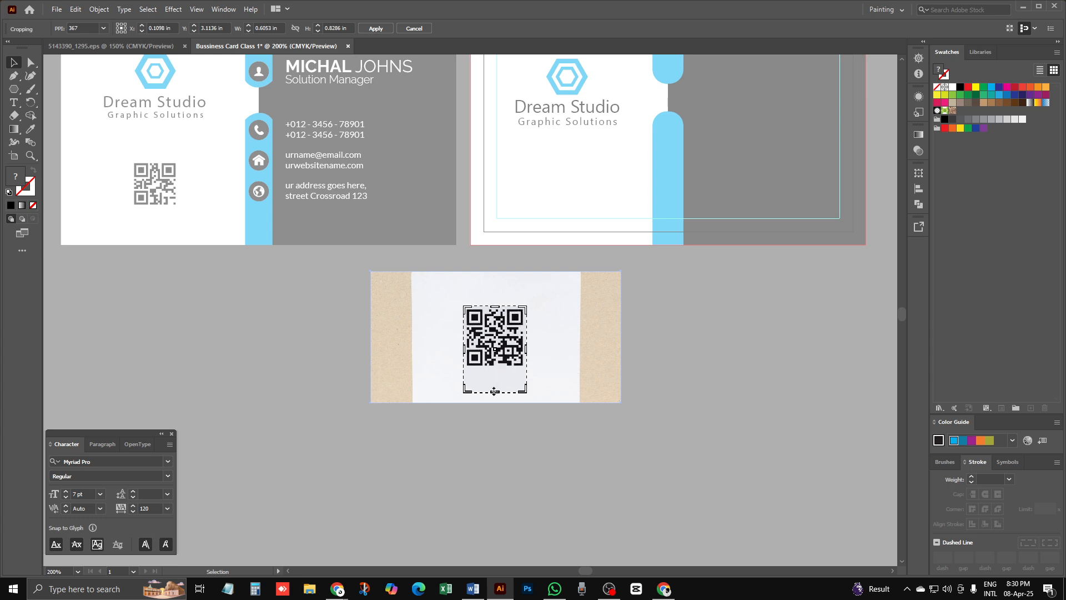
pyautogui.moveTo(494, 392); pyautogui.dragTo(494, 368)
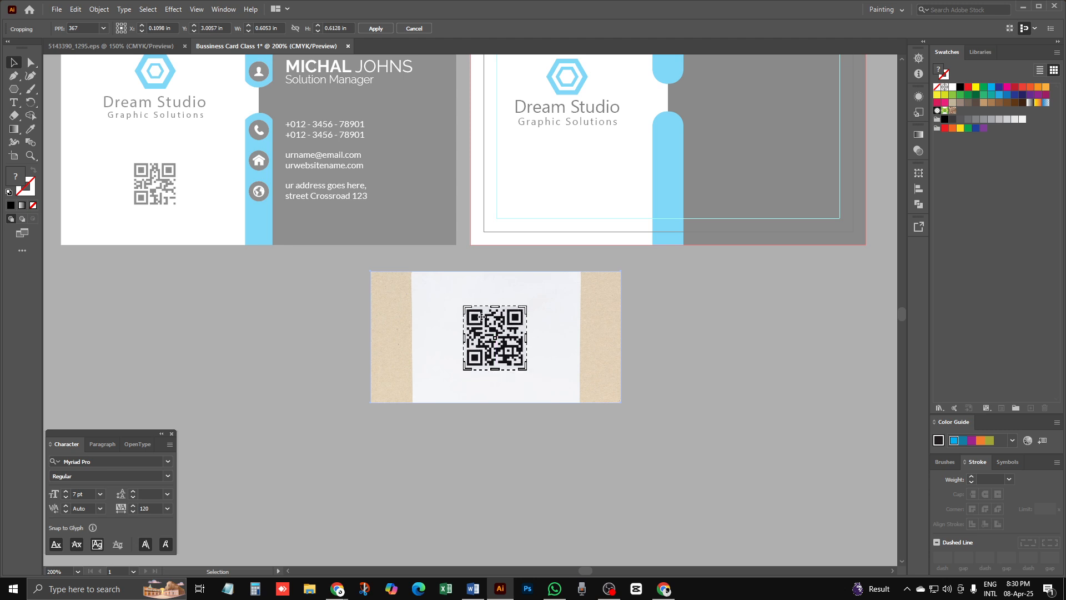
pyautogui.click(376, 29)
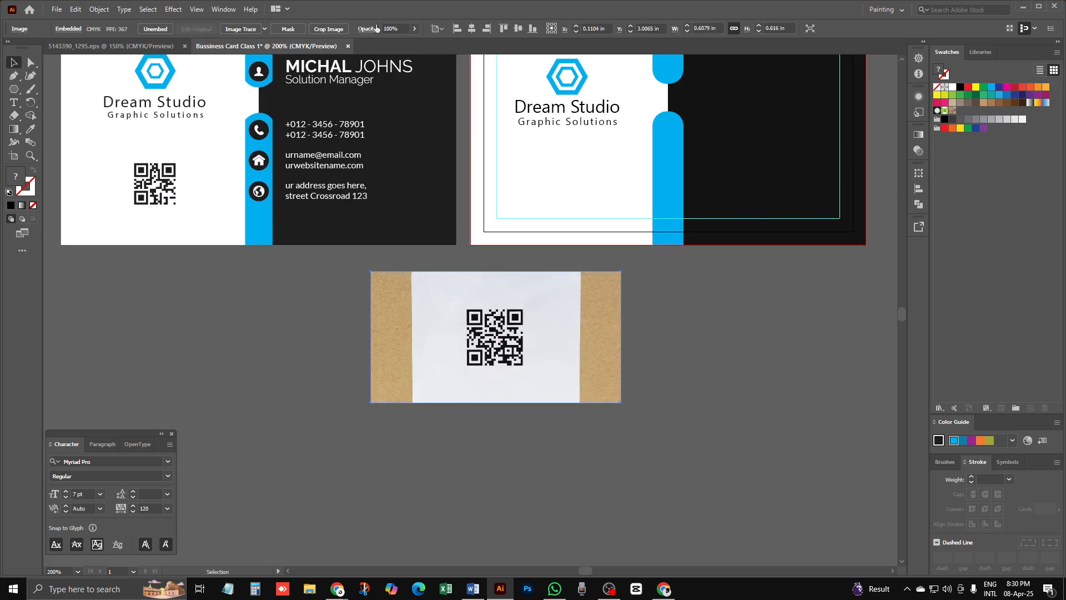
# Step: Shrink the cropped QR code and move it below the card for tracing
pyautogui.click(568, 391)
pyautogui.moveTo(501, 342); pyautogui.dragTo(569, 152)
pyautogui.click(606, 299)
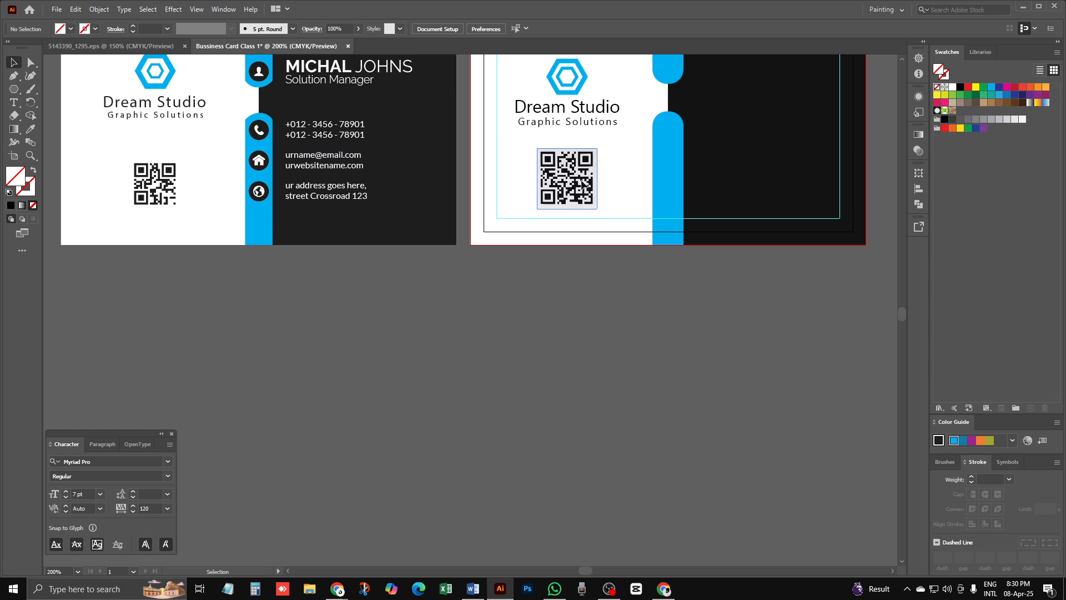
pyautogui.moveTo(577, 195); pyautogui.dragTo(574, 326)
pyautogui.hotkey('ctrl', '+')
pyautogui.hotkey('ctrl', '+')
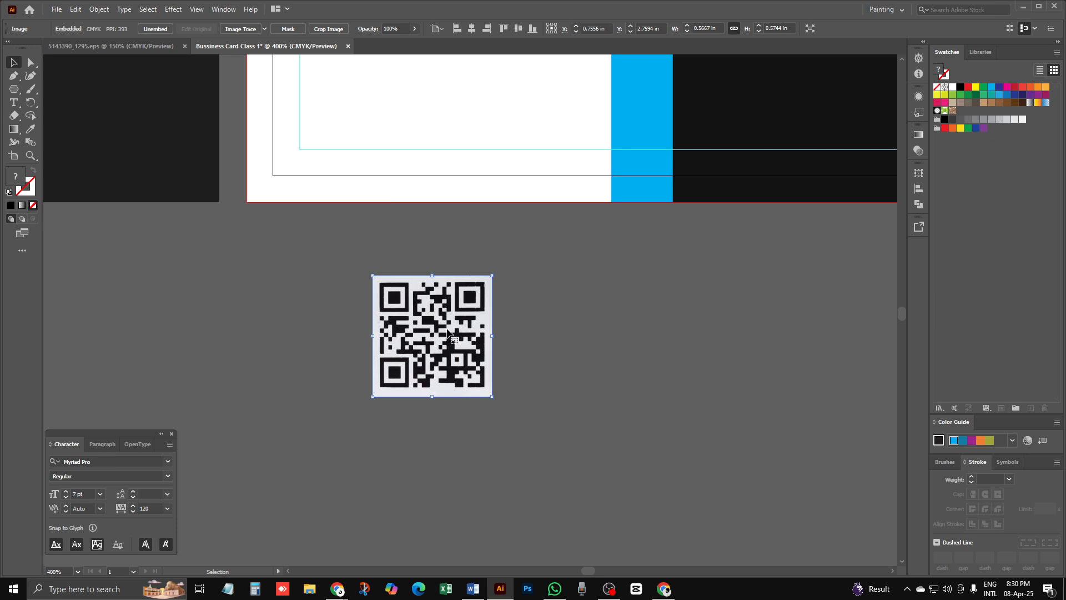
# Step: Trace the QR code with the Sketched Art preset and place it under the 'Dream Studio' text
pyautogui.click(264, 28)
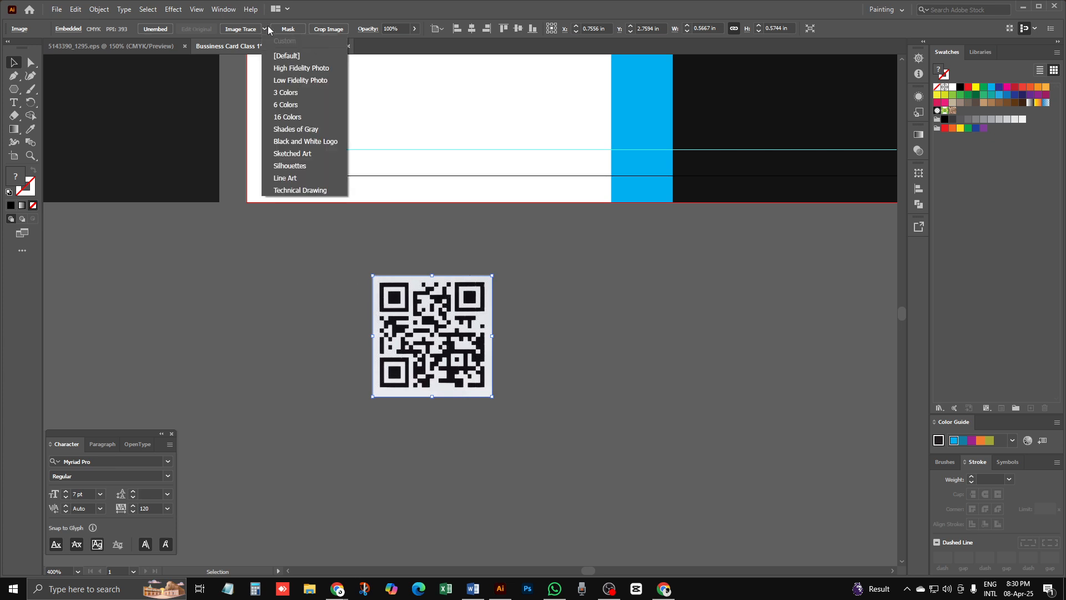
pyautogui.click(310, 153)
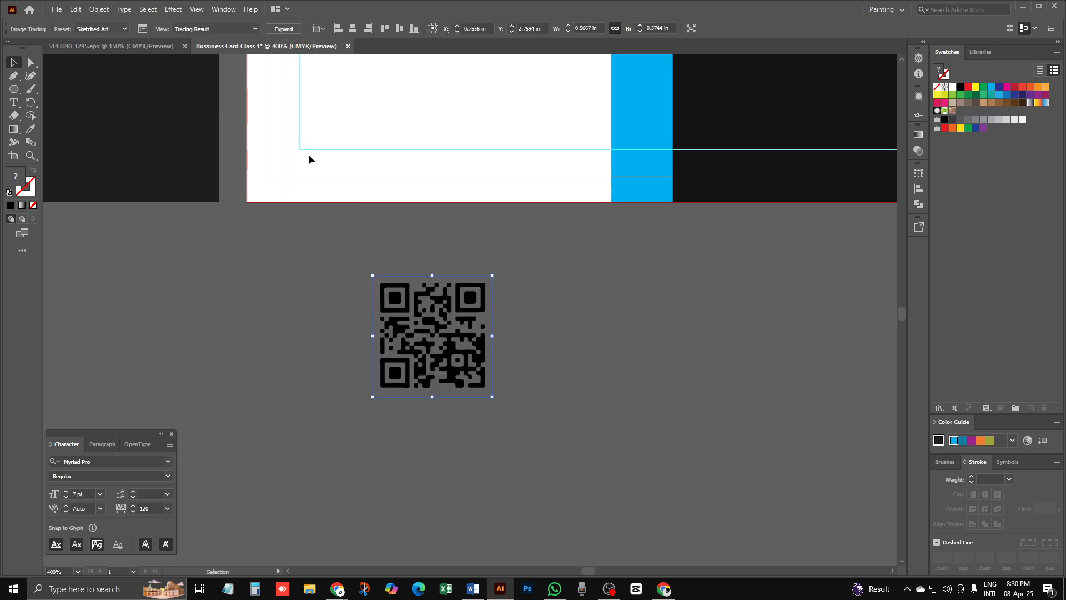
pyautogui.click(557, 290)
pyautogui.moveTo(427, 351)
pyautogui.mouseDown()
pyautogui.moveTo(425, 195)
pyautogui.moveTo(447, 118)
pyautogui.mouseUp()
pyautogui.moveTo(507, 238); pyautogui.dragTo(484, 439)
pyautogui.moveTo(450, 318); pyautogui.dragTo(441, 280)
pyautogui.moveTo(422, 210); pyautogui.dragTo(422, 227)
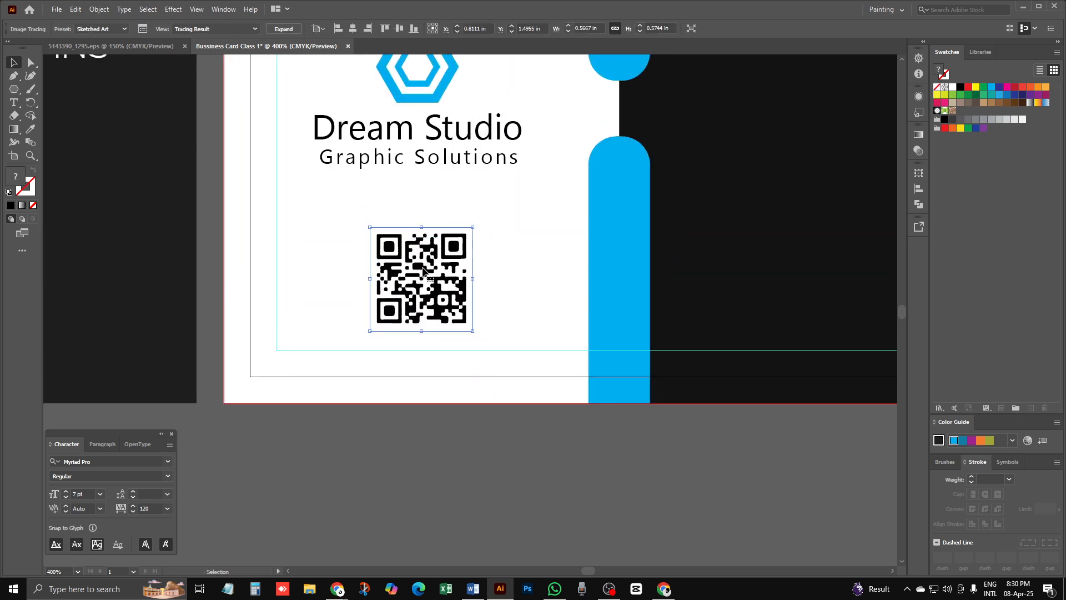
pyautogui.moveTo(422, 270); pyautogui.dragTo(411, 260)
pyautogui.click(455, 503)
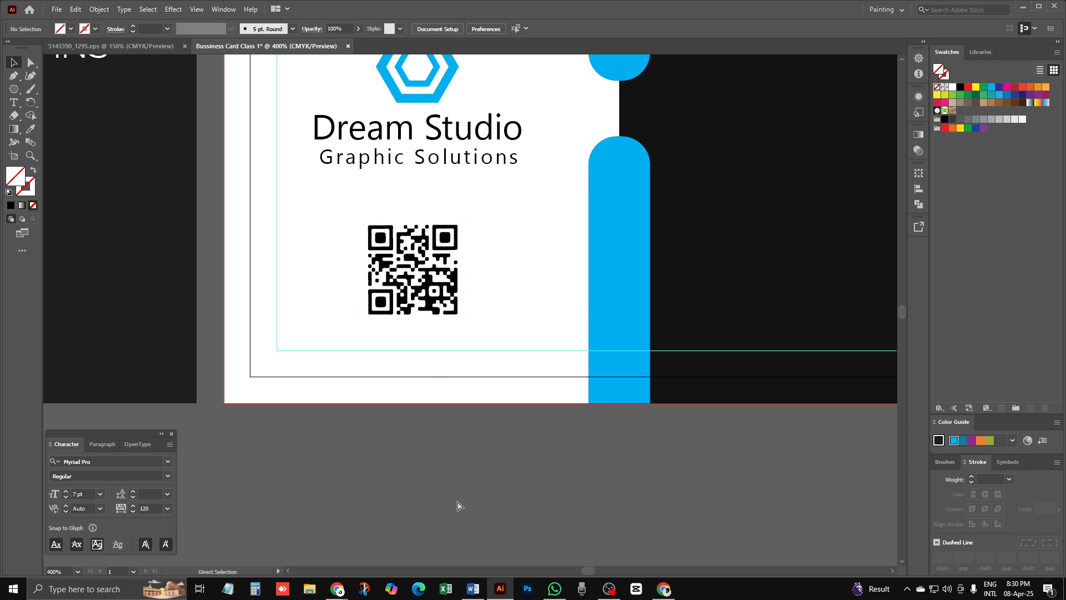
# Step: Zoom in on the reference card's phone icon, then zoom out and recentre the first card
pyautogui.hotkey('ctrl', '-')
pyautogui.hotkey('ctrl', '-')
pyautogui.hotkey('ctrl', '-')
pyautogui.press('v')
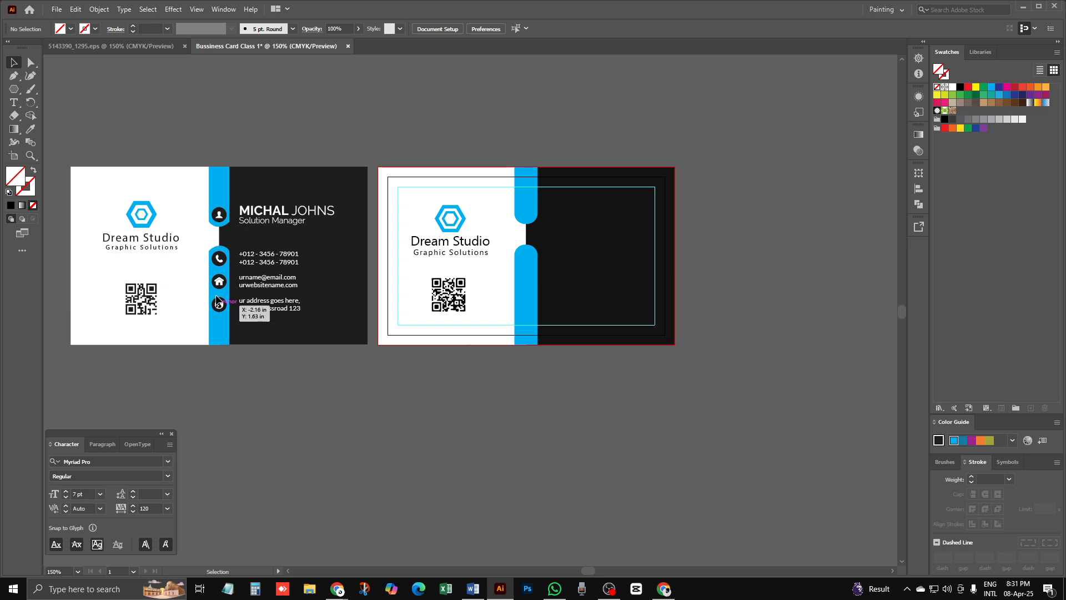
pyautogui.press('z')
pyautogui.click(225, 225)
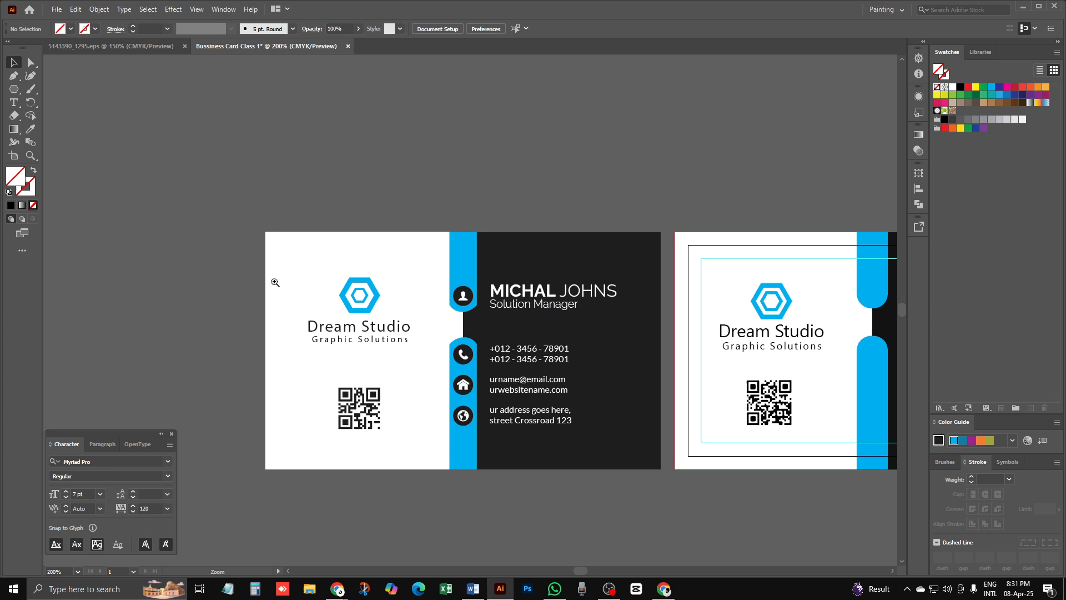
pyautogui.click(431, 327)
pyautogui.moveTo(527, 376); pyautogui.dragTo(510, 346)
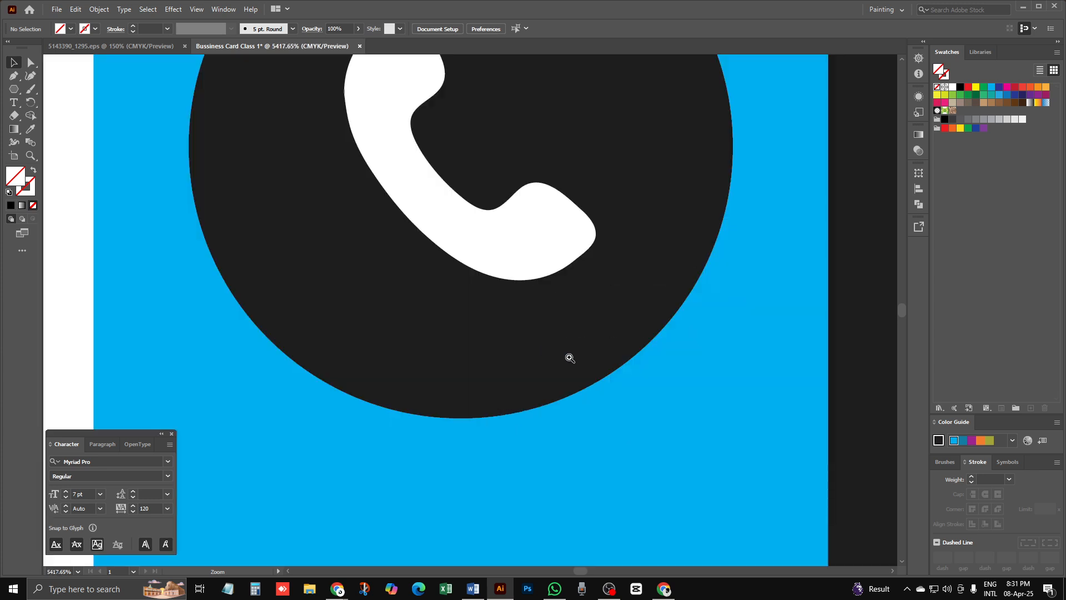
pyautogui.hotkey('ctrl', '-')
pyautogui.hotkey('ctrl', '-')
pyautogui.hotkey('ctrl', '-')
pyautogui.hotkey('ctrl', '-')
pyautogui.hotkey('ctrl', '-')
pyautogui.hotkey('ctrl', '-')
pyautogui.hotkey('ctrl', '-')
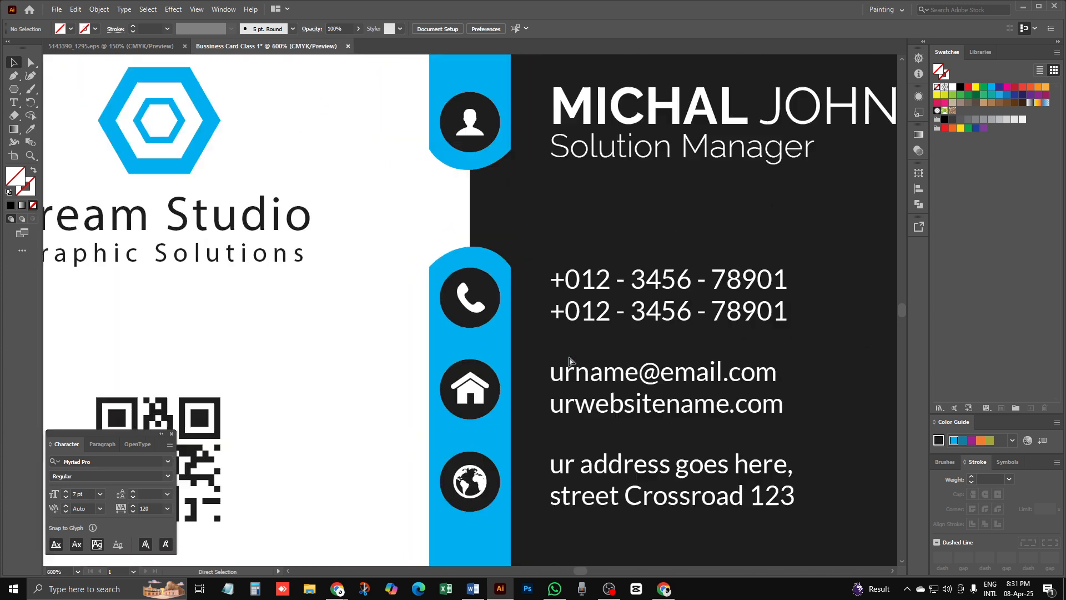
pyautogui.hotkey('ctrl', '-')
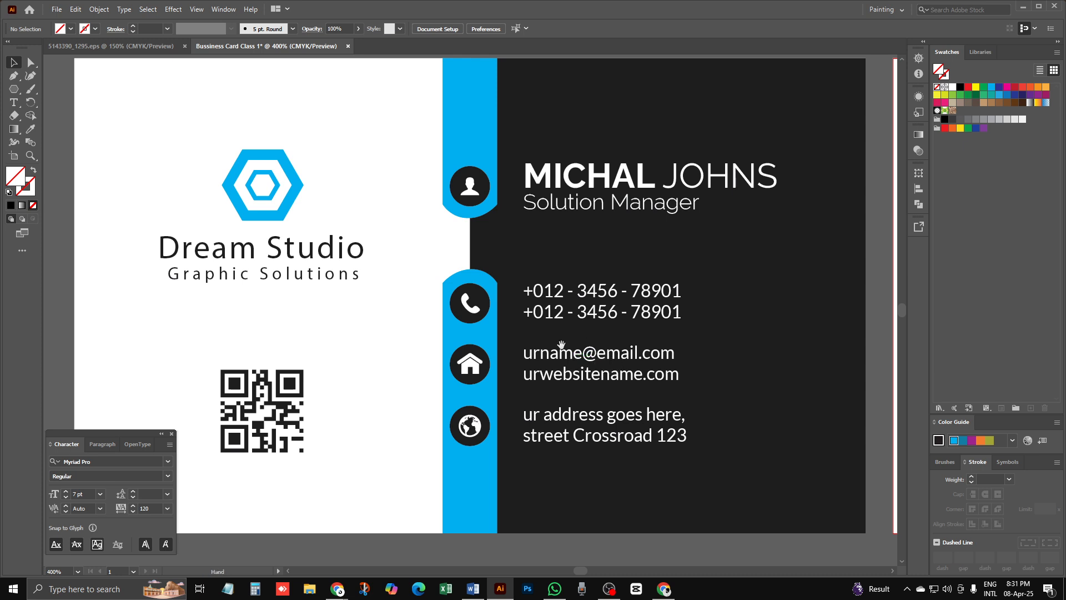
pyautogui.moveTo(561, 345); pyautogui.dragTo(504, 306)
pyautogui.moveTo(488, 258); pyautogui.dragTo(466, 304)
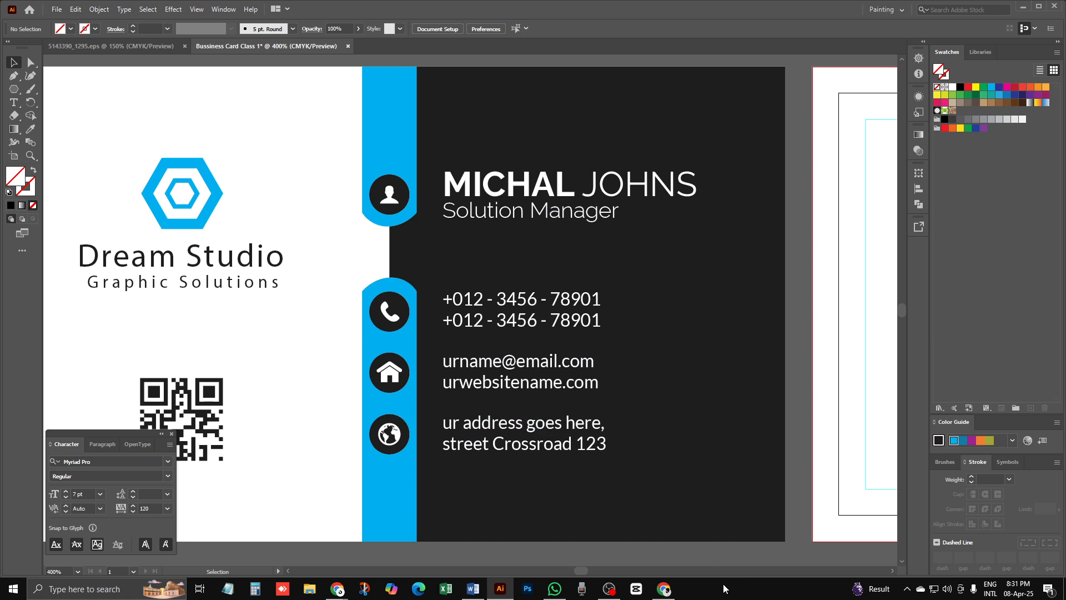
# Step: Bring the Google Meet window back up and open the in-call chat
pyautogui.click(664, 589)
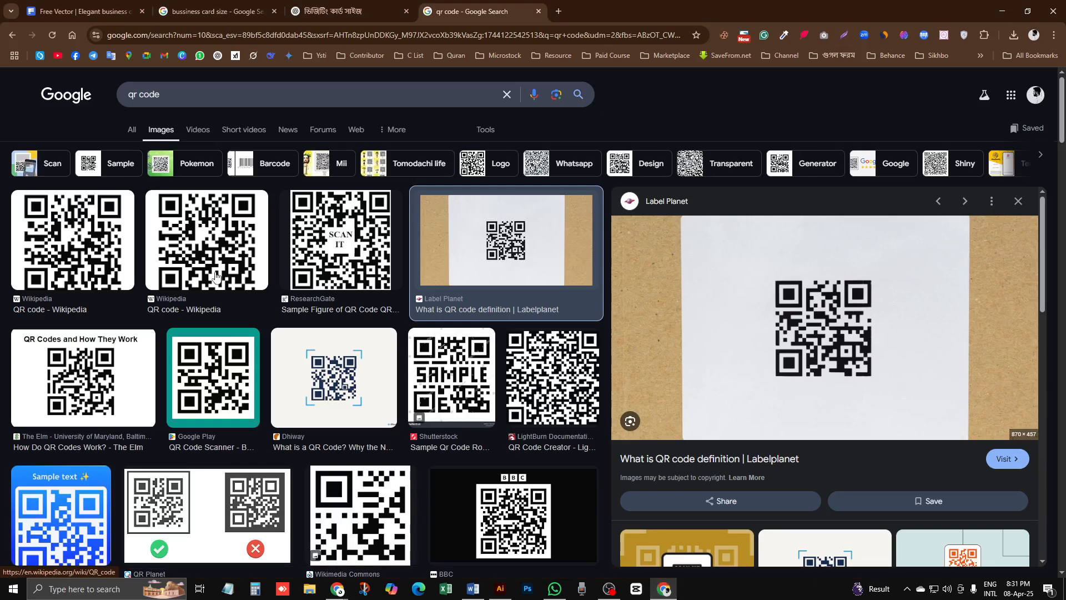
pyautogui.click(111, 8)
pyautogui.click(1003, 11)
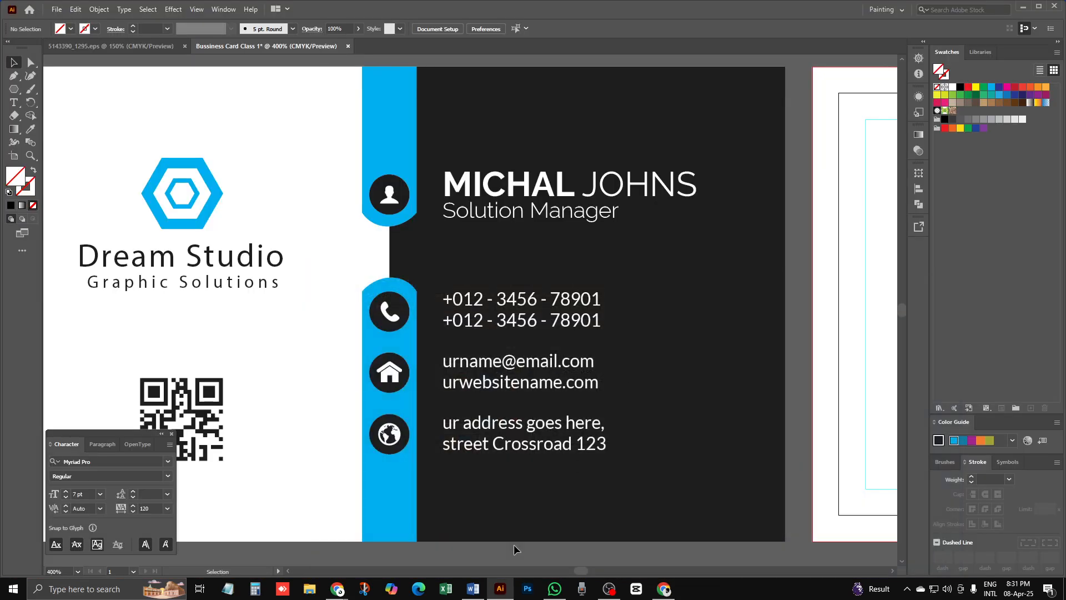
pyautogui.moveTo(345, 597)
pyautogui.click(297, 536)
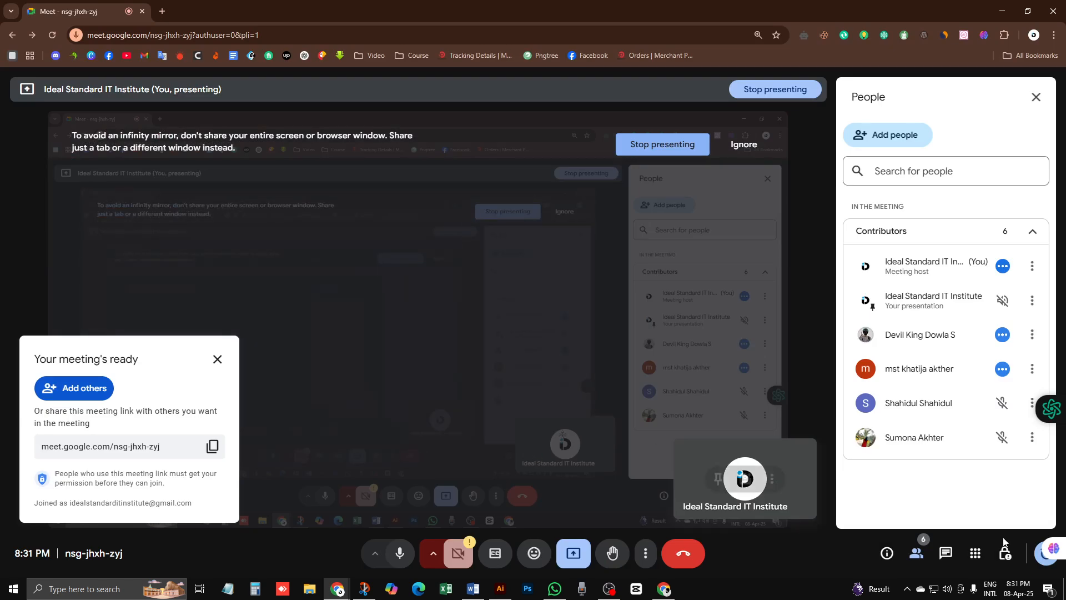
pyautogui.click(946, 554)
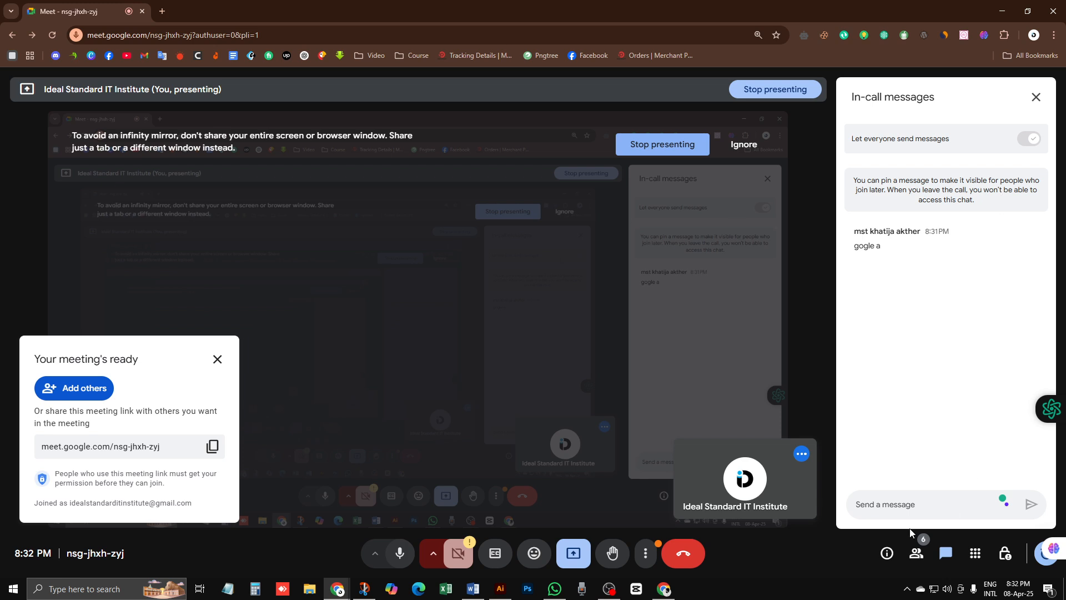
# Step: Open and dismiss Meet's More options menu, then start a new Chrome tab
pyautogui.click(641, 553)
pyautogui.click(643, 555)
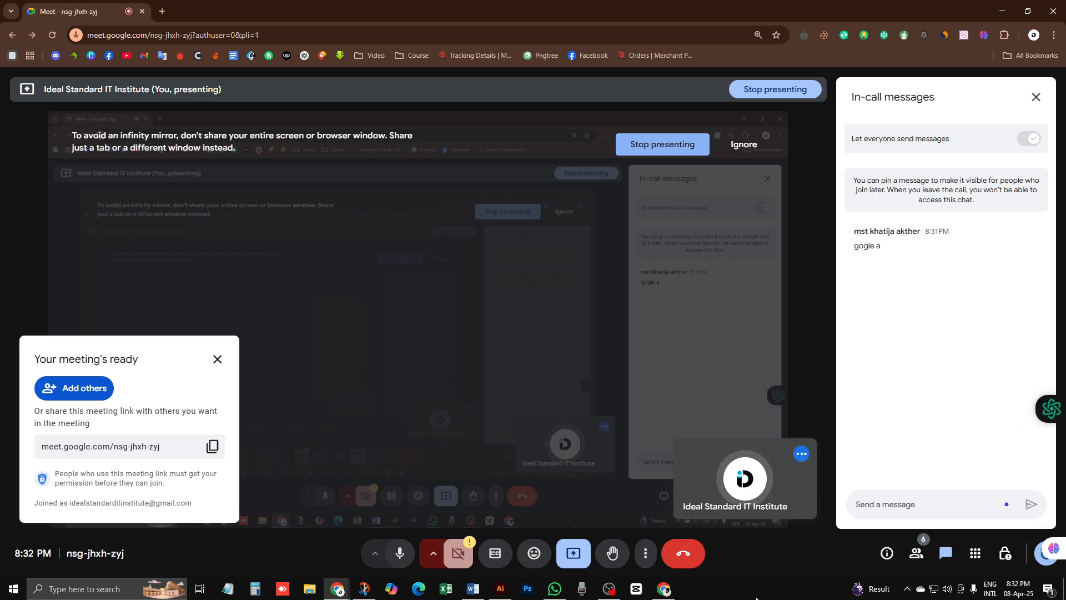
pyautogui.click(163, 10)
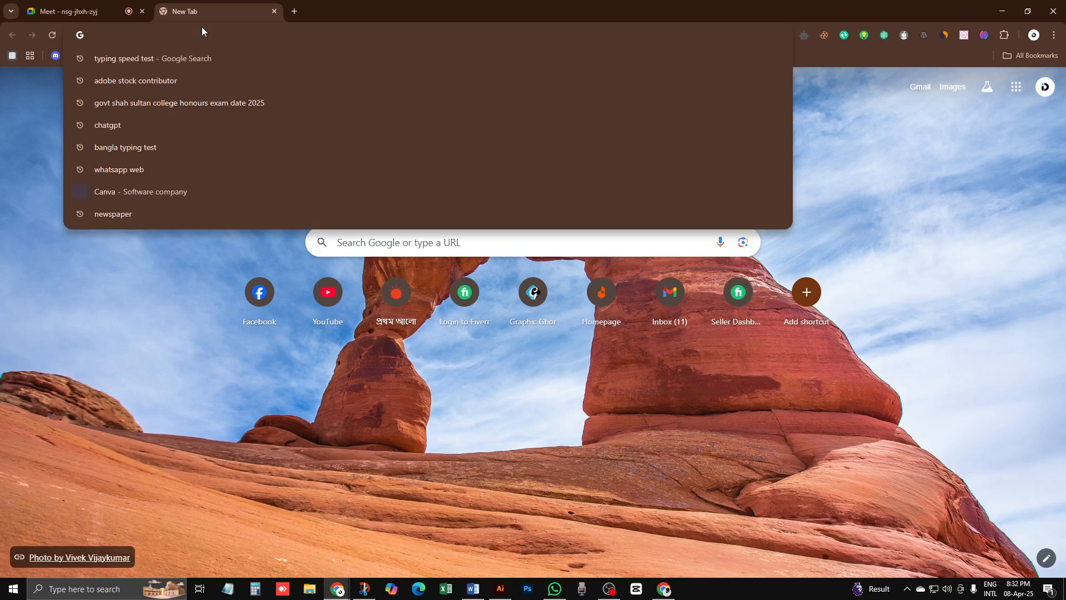
# Step: Google 'flaticon' and open flaticon.com from the top search result
pyautogui.write('fla')
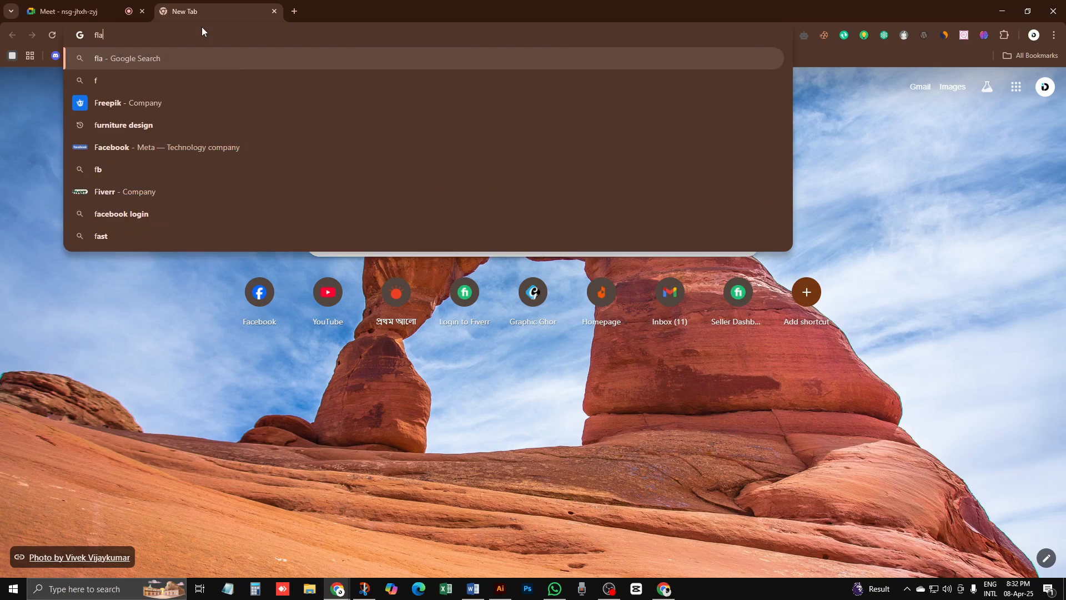
pyautogui.write('t')
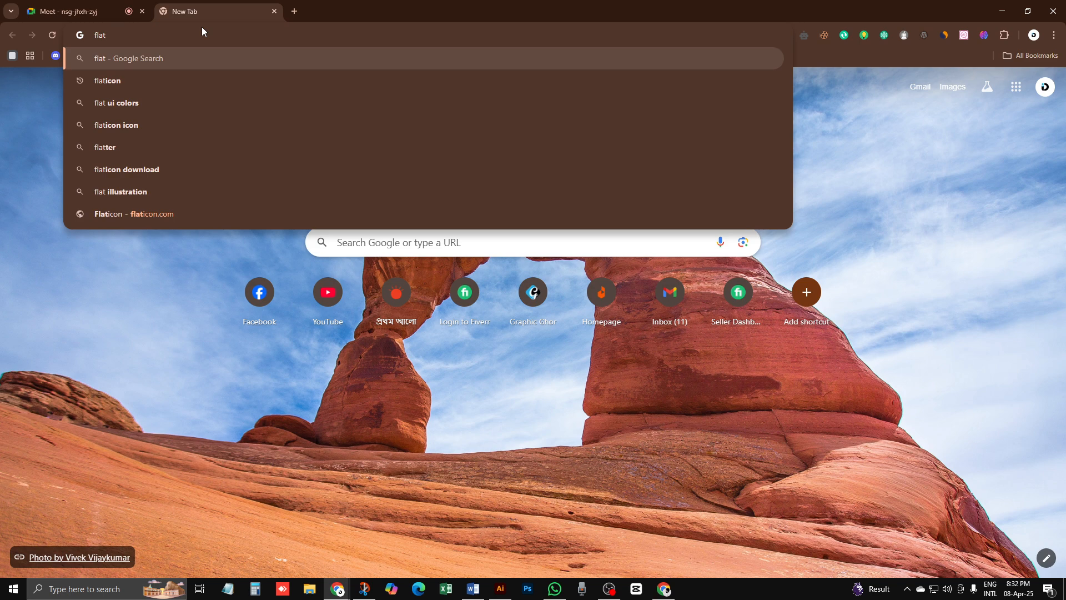
pyautogui.write('icon')
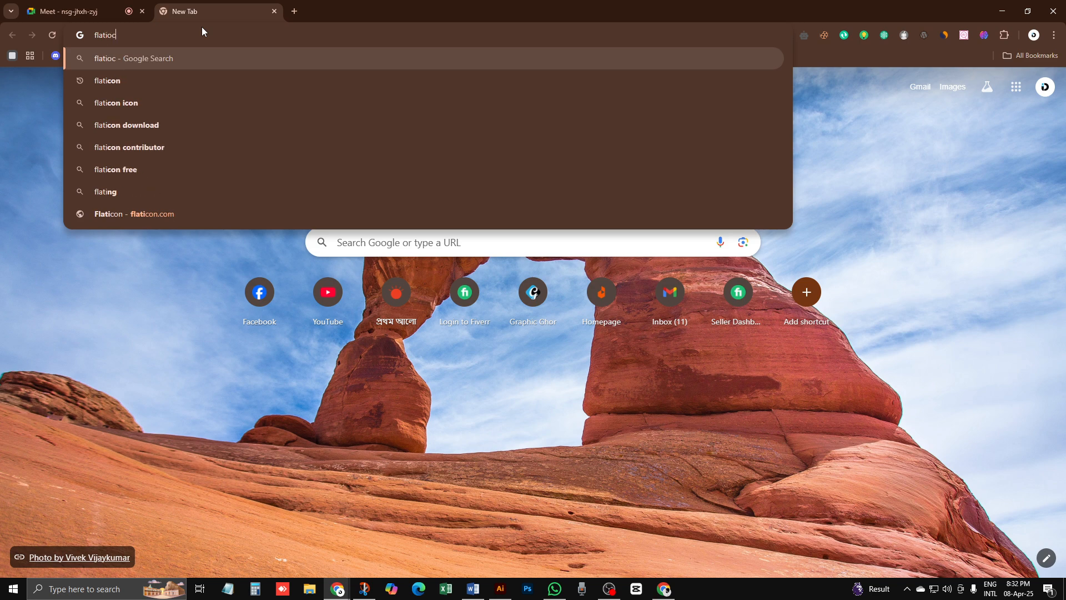
pyautogui.press('BackSpace')
pyautogui.press('BackSpace')
pyautogui.press('BackSpace')
pyautogui.write('con')
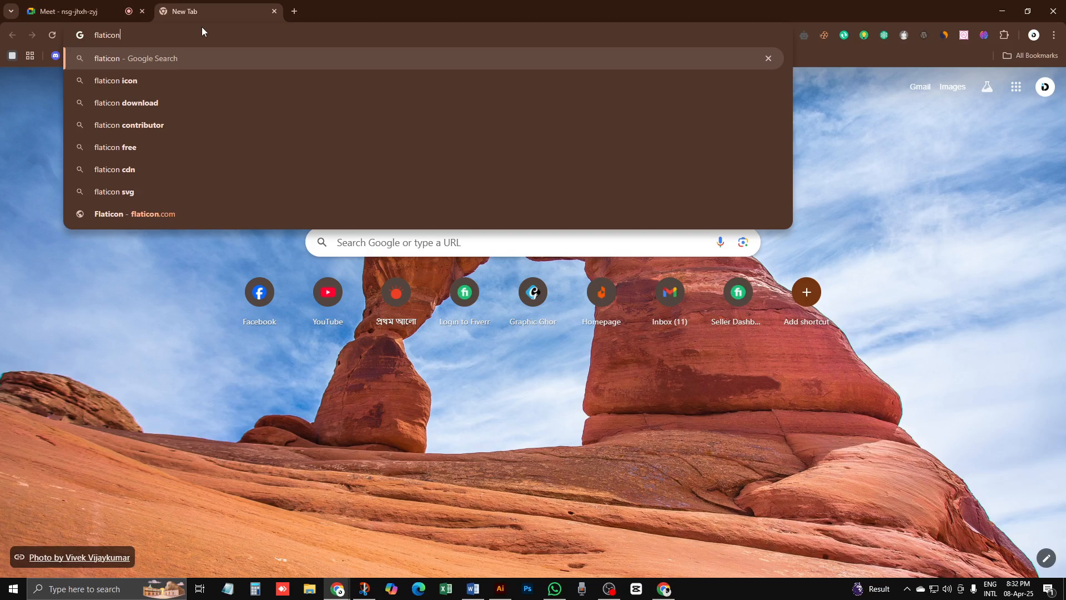
pyautogui.press('Return')
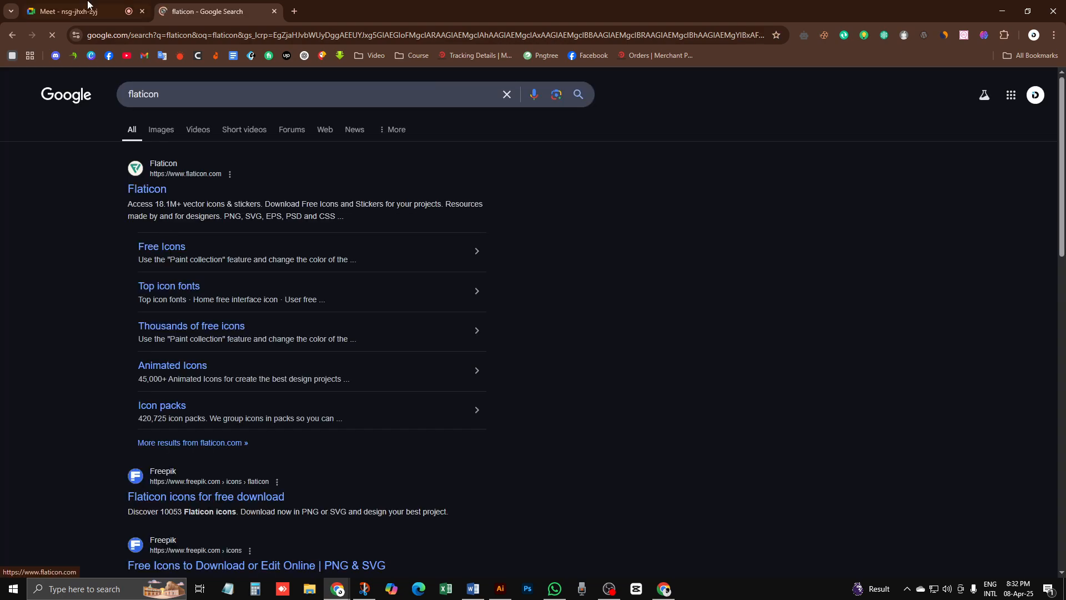
pyautogui.click(87, 7)
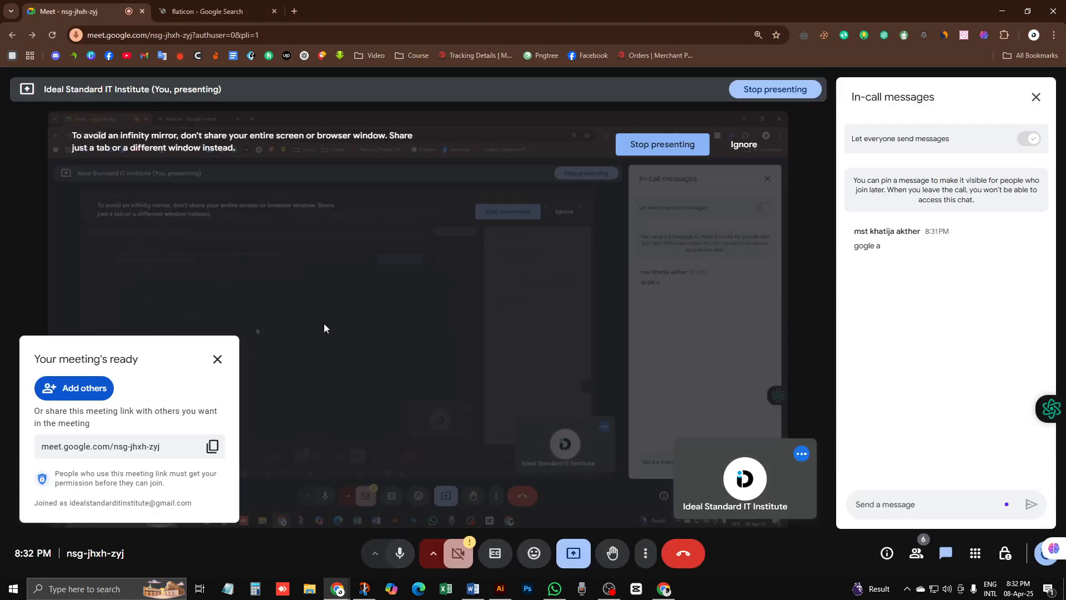
pyautogui.click(246, 5)
pyautogui.click(165, 192)
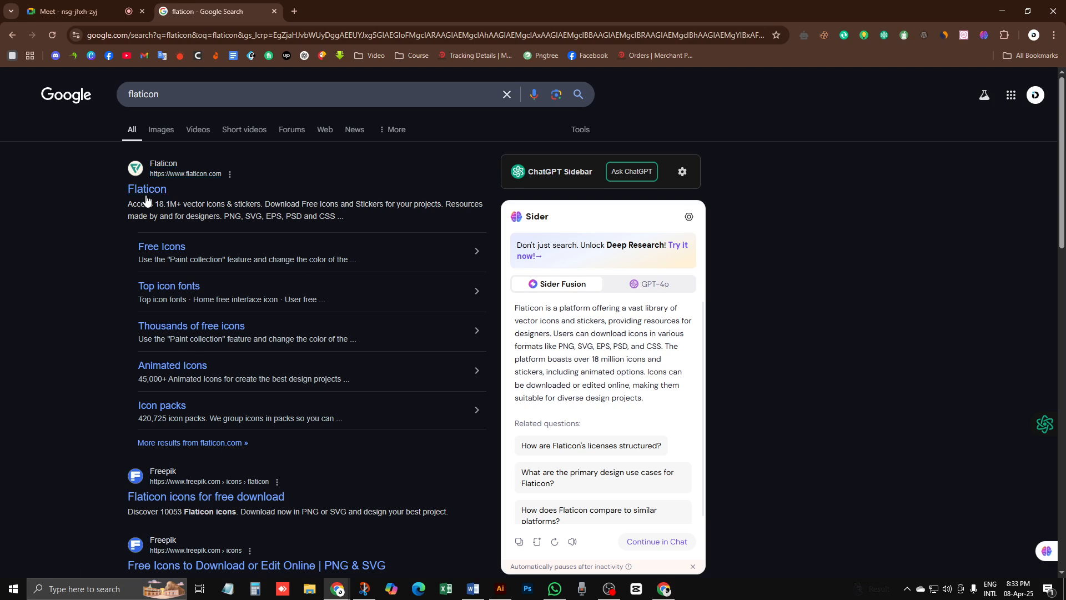
pyautogui.click(146, 190)
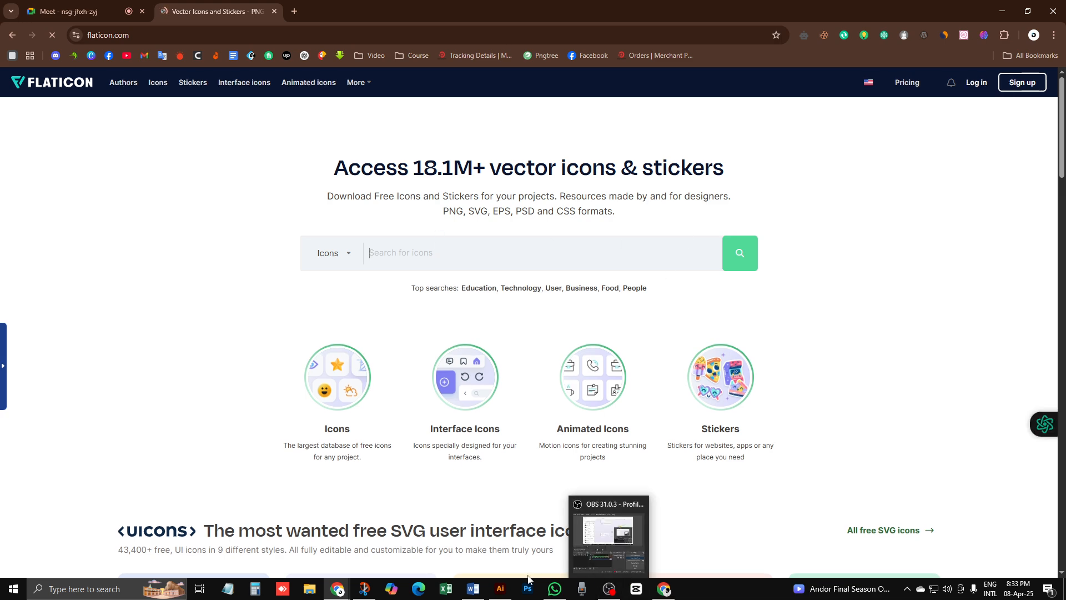
# Step: Return to Chrome and sign in to Flaticon with the Google account
pyautogui.click(501, 590)
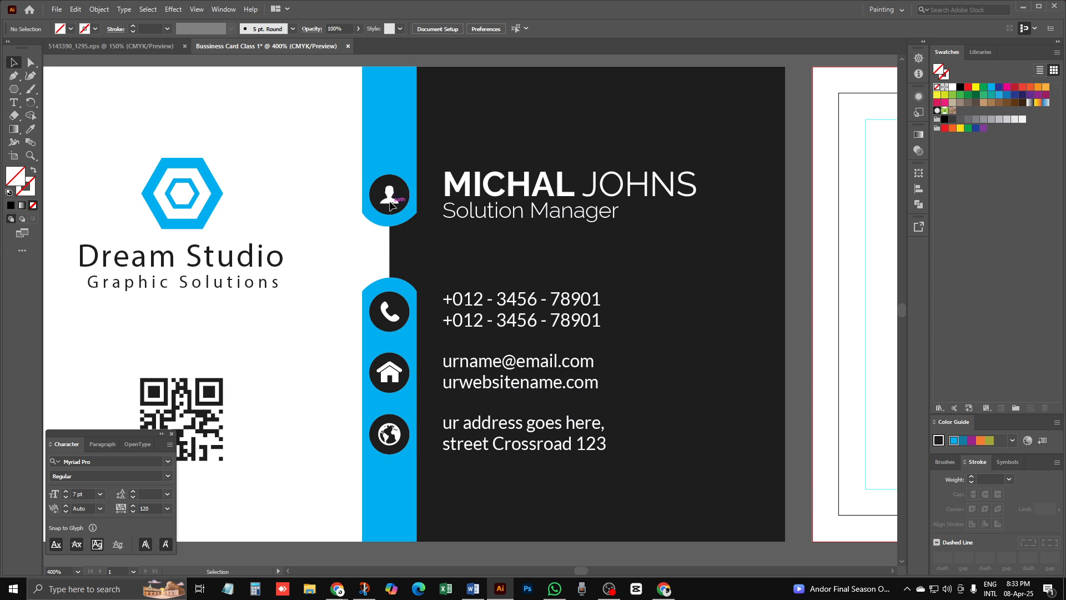
pyautogui.moveTo(341, 586)
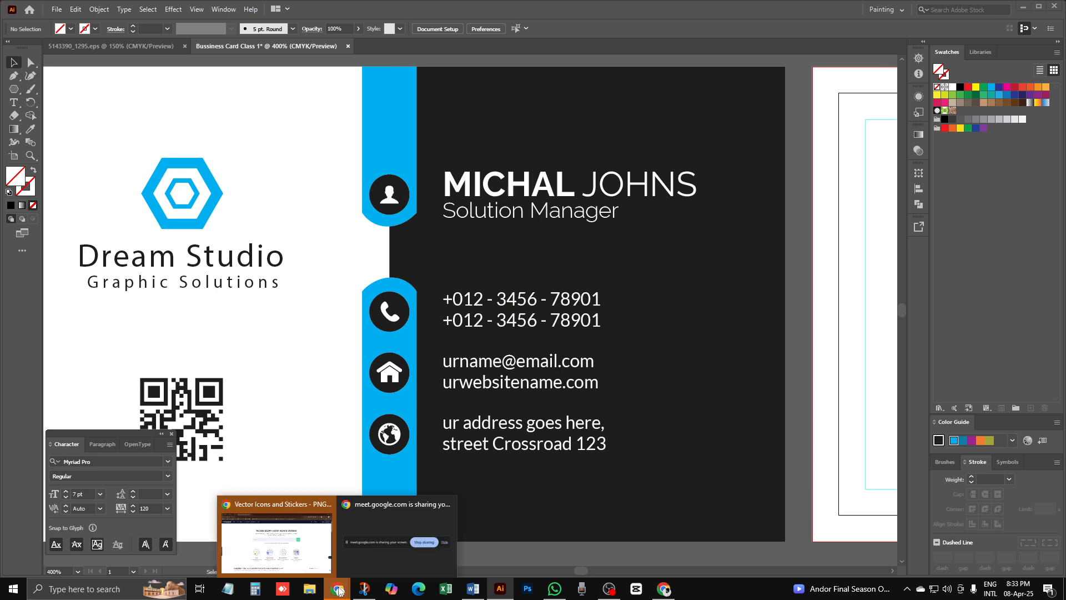
pyautogui.click(313, 537)
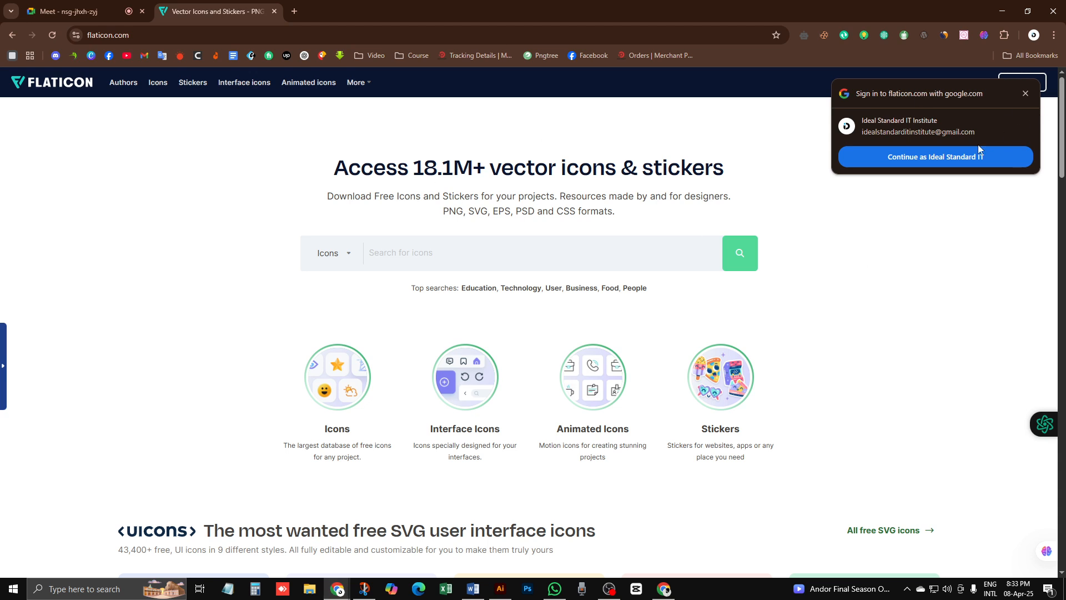
pyautogui.click(945, 157)
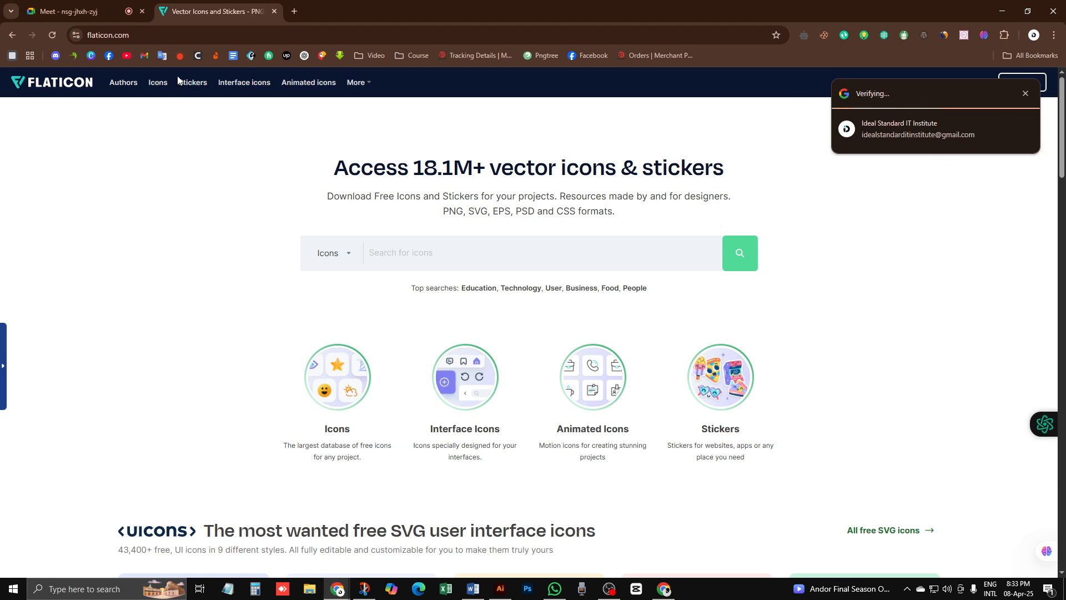
# Step: Switch between Illustrator and Chrome, ending back on the Flaticon tab
pyautogui.click(70, 11)
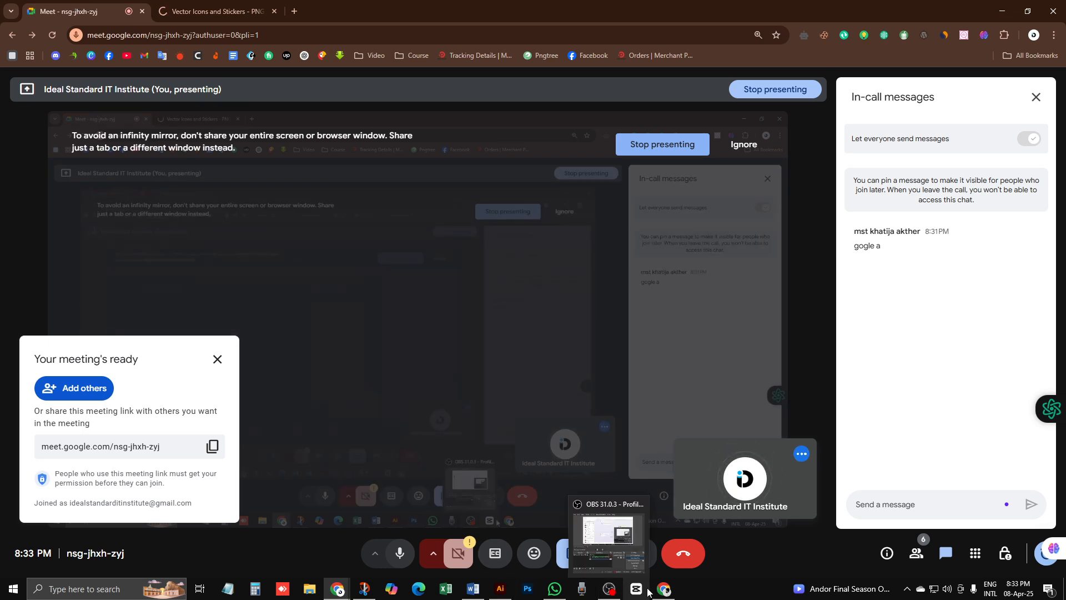
pyautogui.click(492, 588)
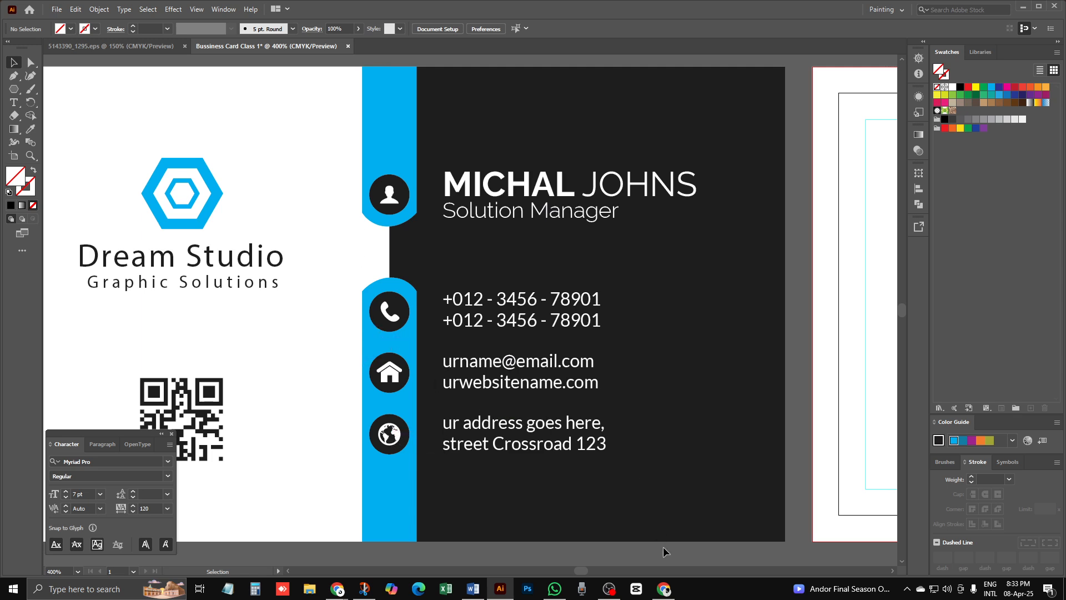
pyautogui.moveTo(664, 589)
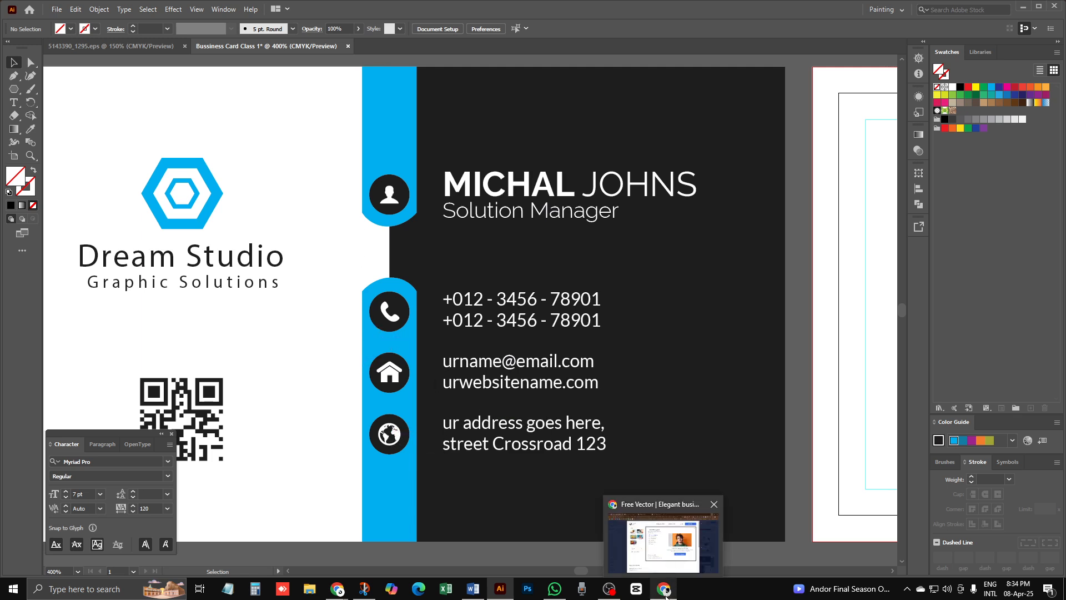
pyautogui.moveTo(337, 589)
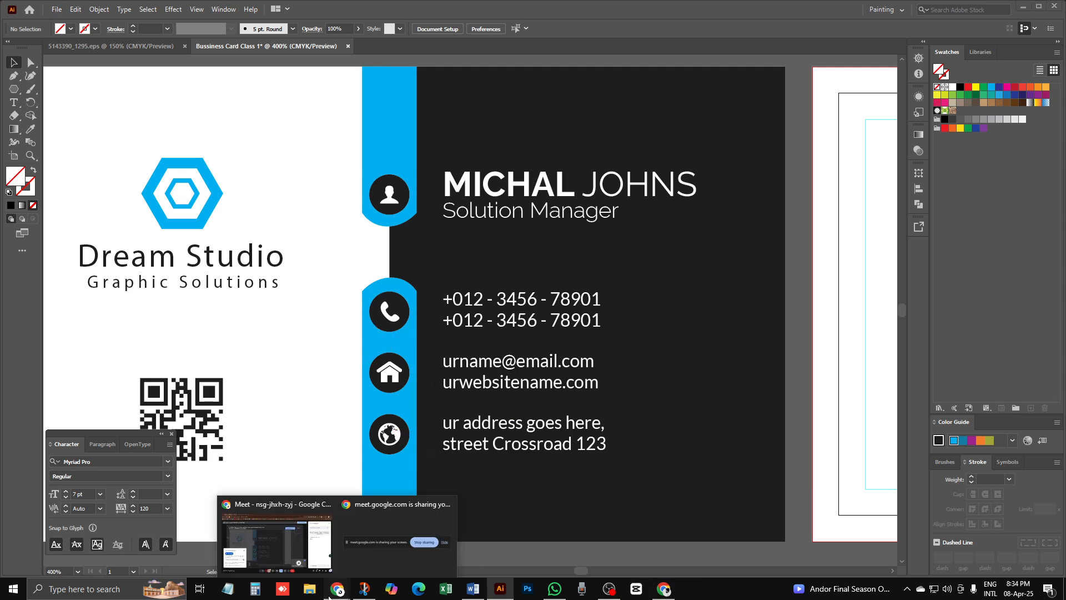
pyautogui.click(300, 525)
pyautogui.click(212, 6)
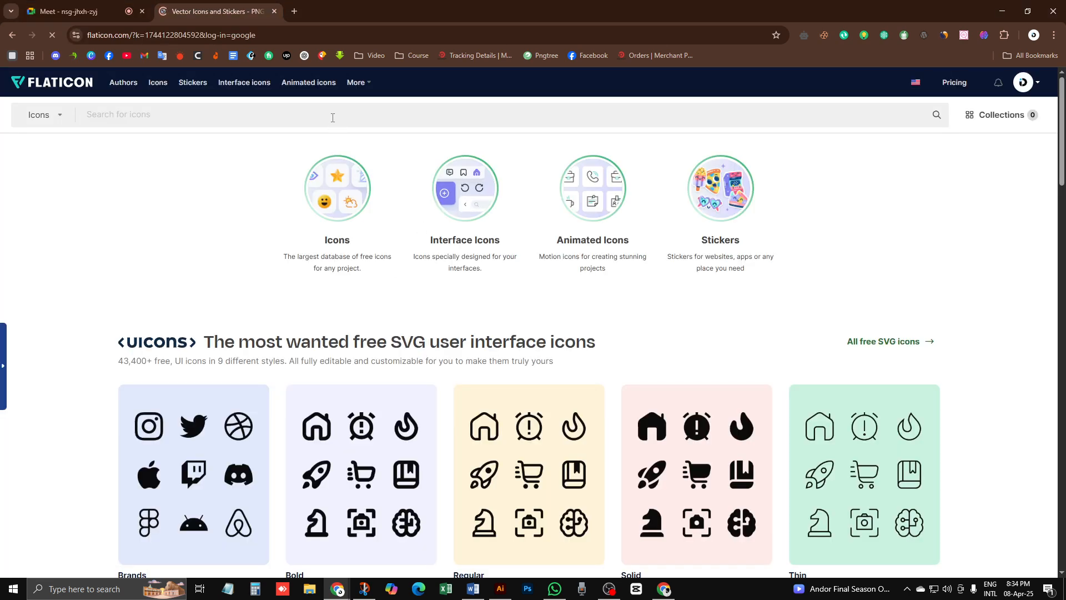
# Step: Search Flaticon for 'profile' icons and close the stock image ad
pyautogui.click(332, 117)
pyautogui.write('pro')
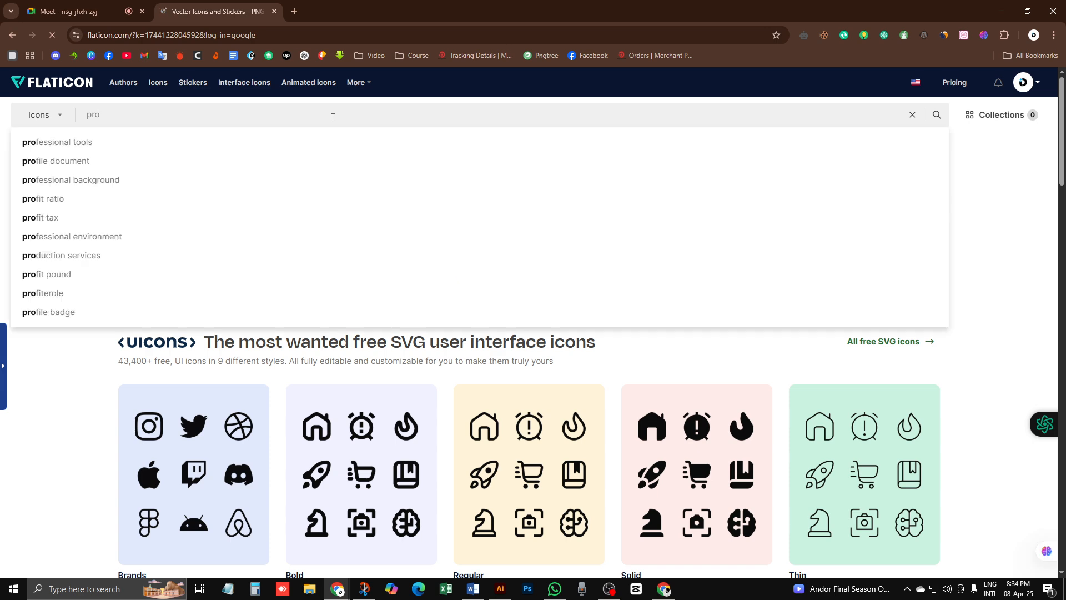
pyautogui.write('file')
pyautogui.press('Return')
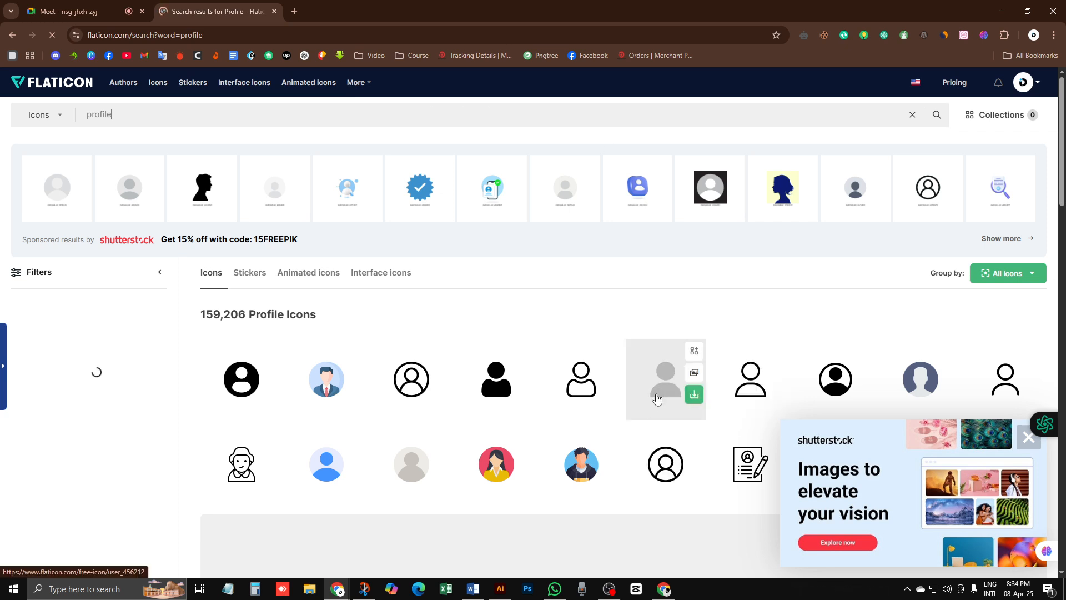
pyautogui.click(1029, 438)
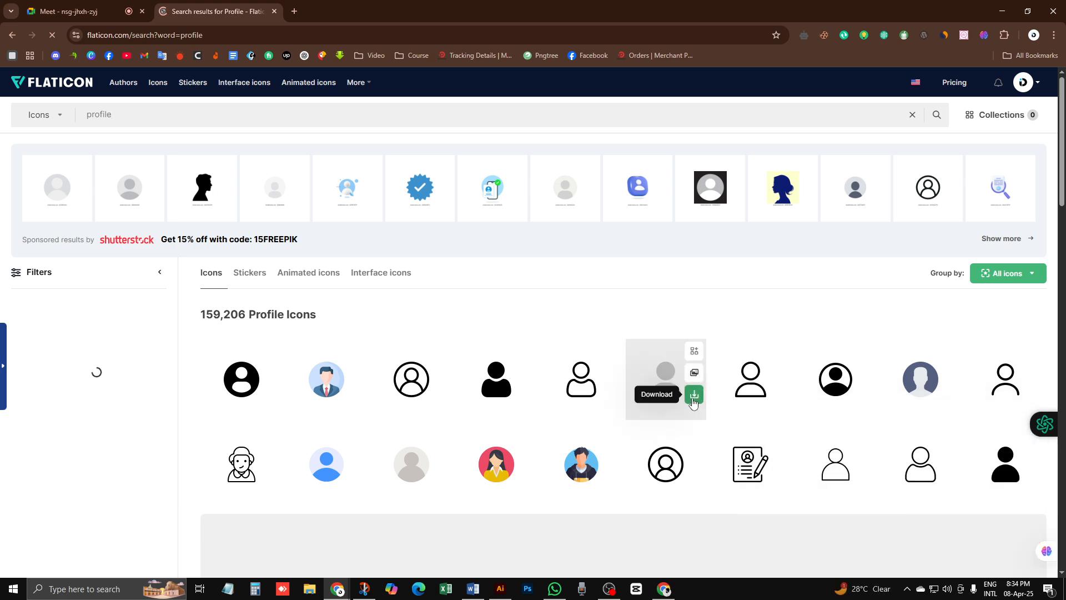
# Step: Download the grey user icon as a free PNG, then open its detail page
pyautogui.click(694, 398)
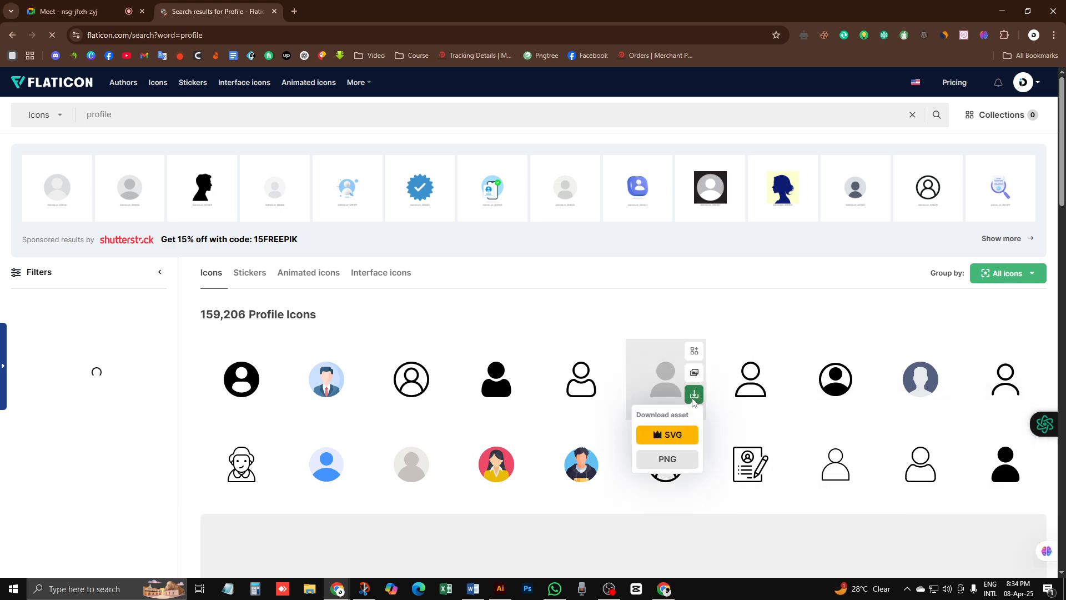
pyautogui.click(671, 466)
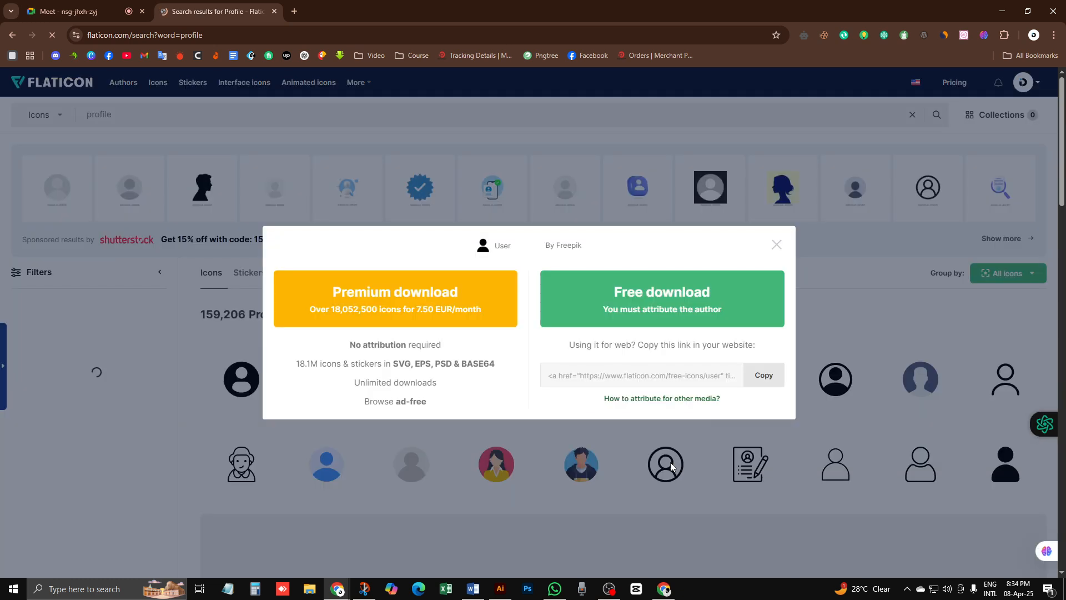
pyautogui.click(660, 313)
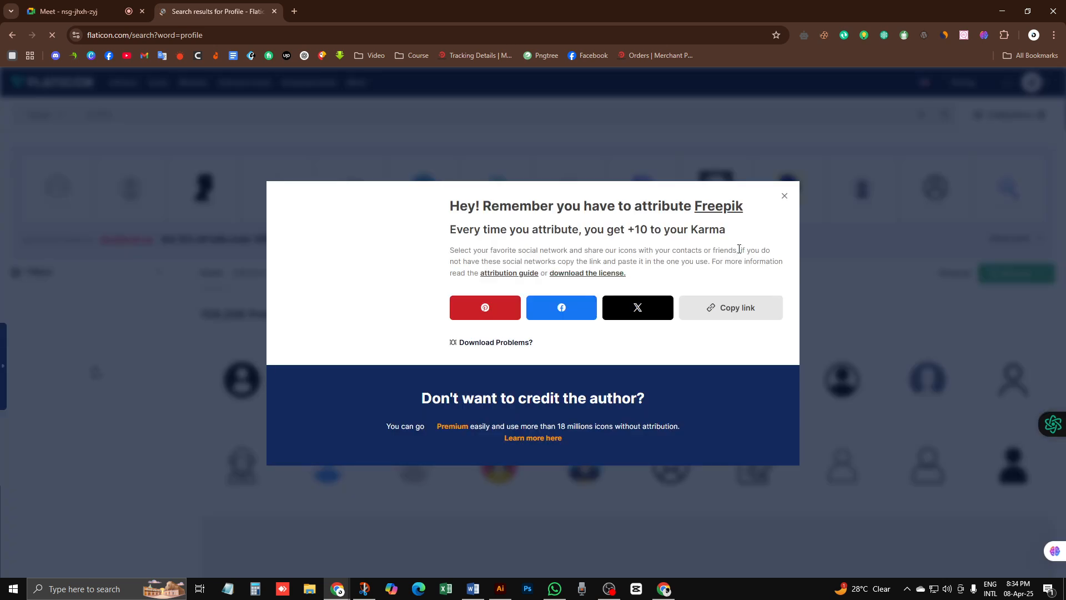
pyautogui.click(784, 194)
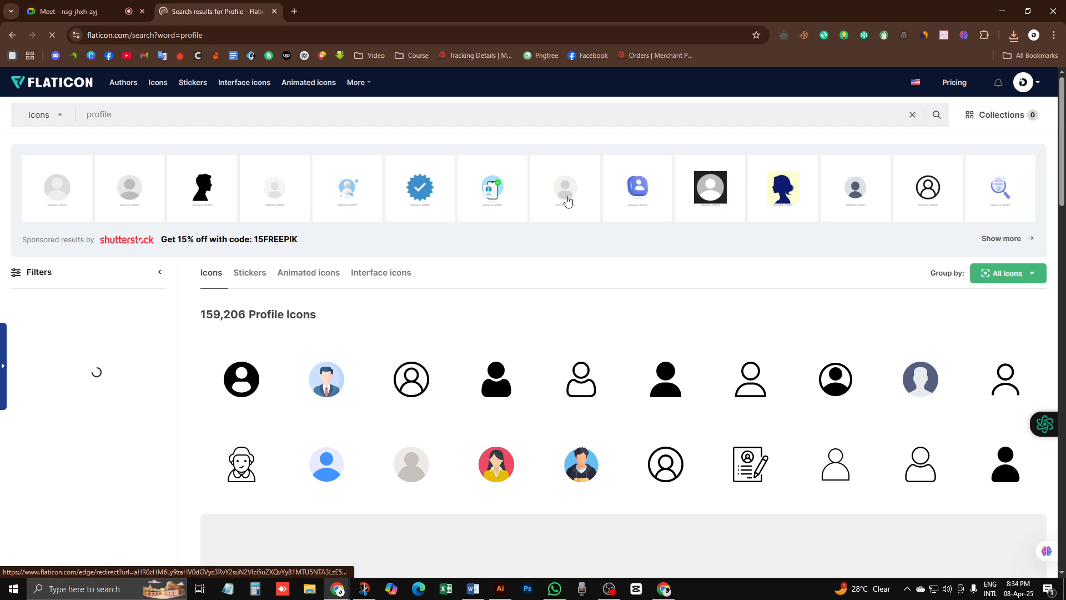
pyautogui.click(674, 384)
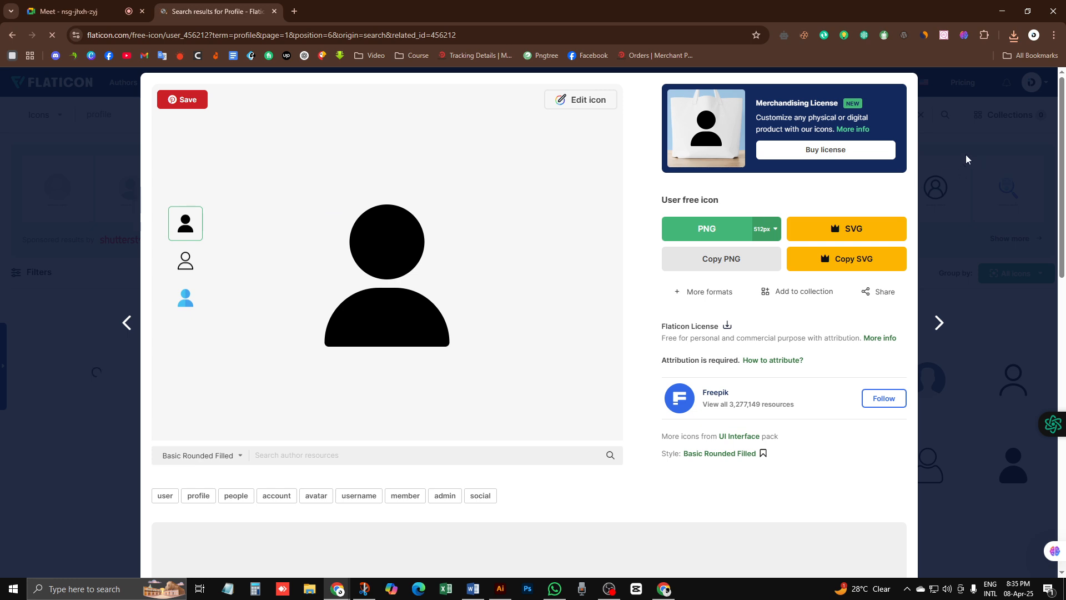
# Step: Check recent downloads, wait out the unresponsive page, and go back to the Flaticon homepage
pyautogui.click(1014, 35)
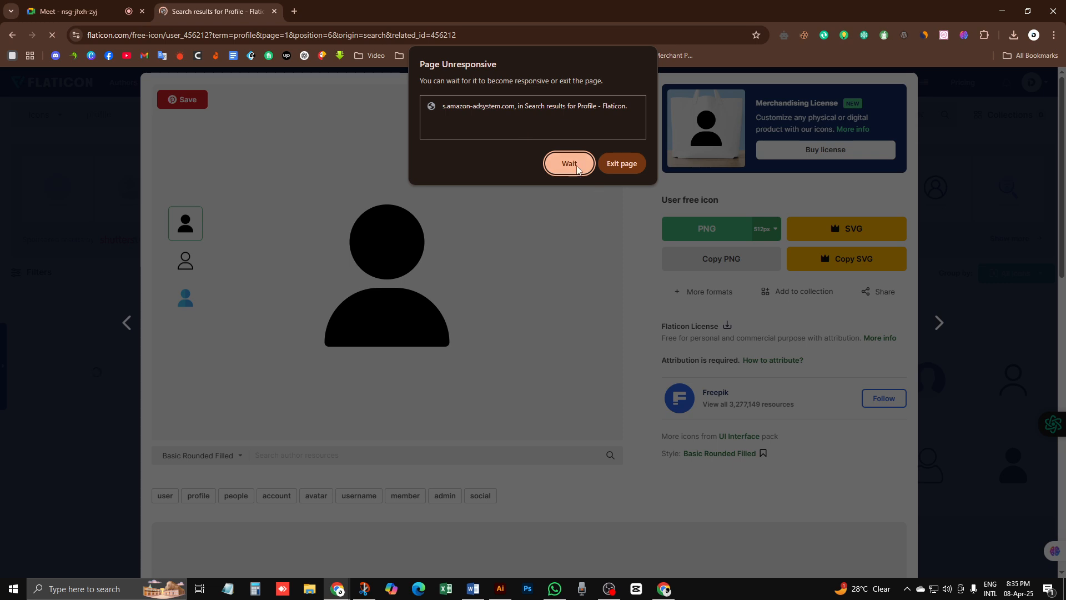
pyautogui.click(572, 166)
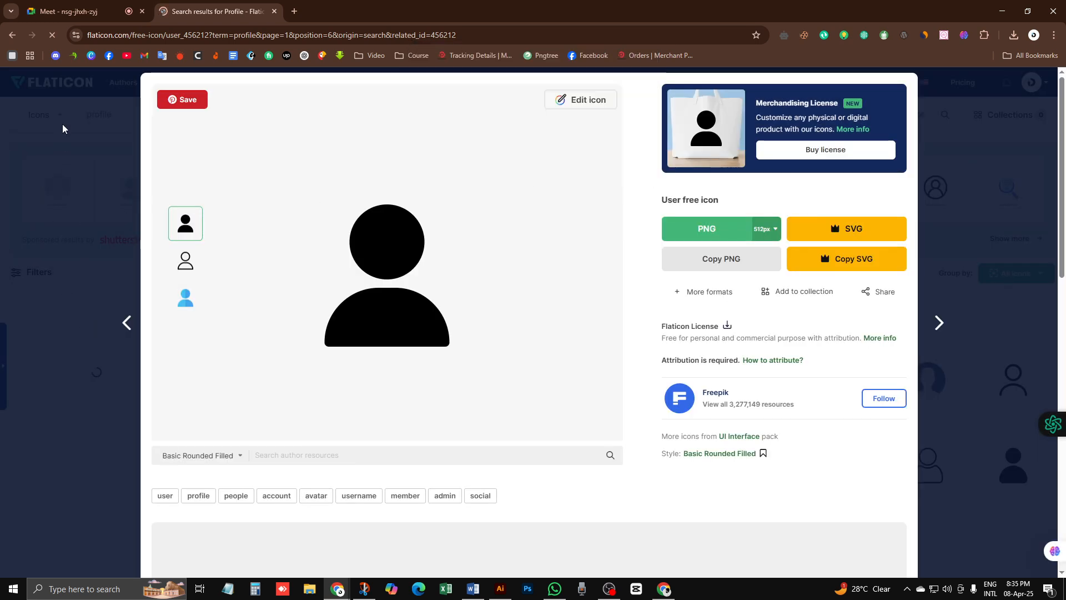
pyautogui.click(12, 35)
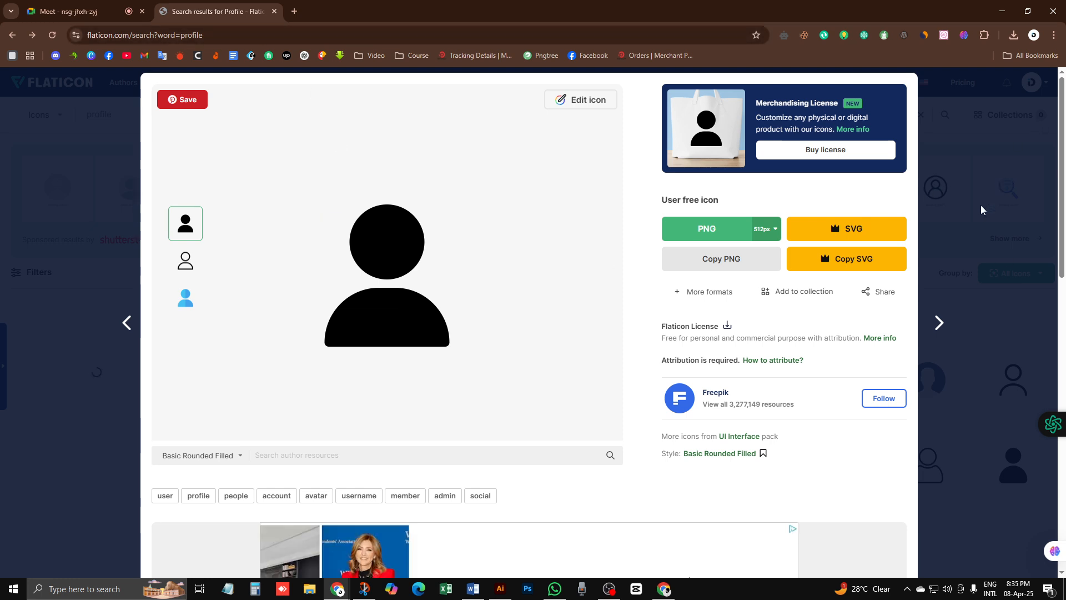
pyautogui.click(11, 35)
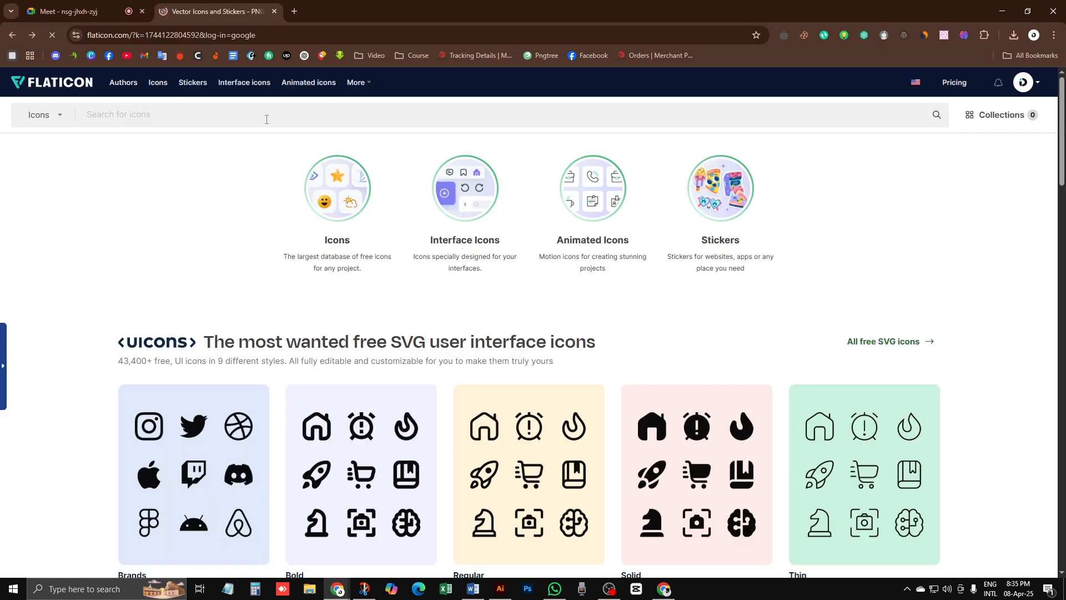
# Step: Search Flaticon for 'call' icons
pyautogui.click(499, 590)
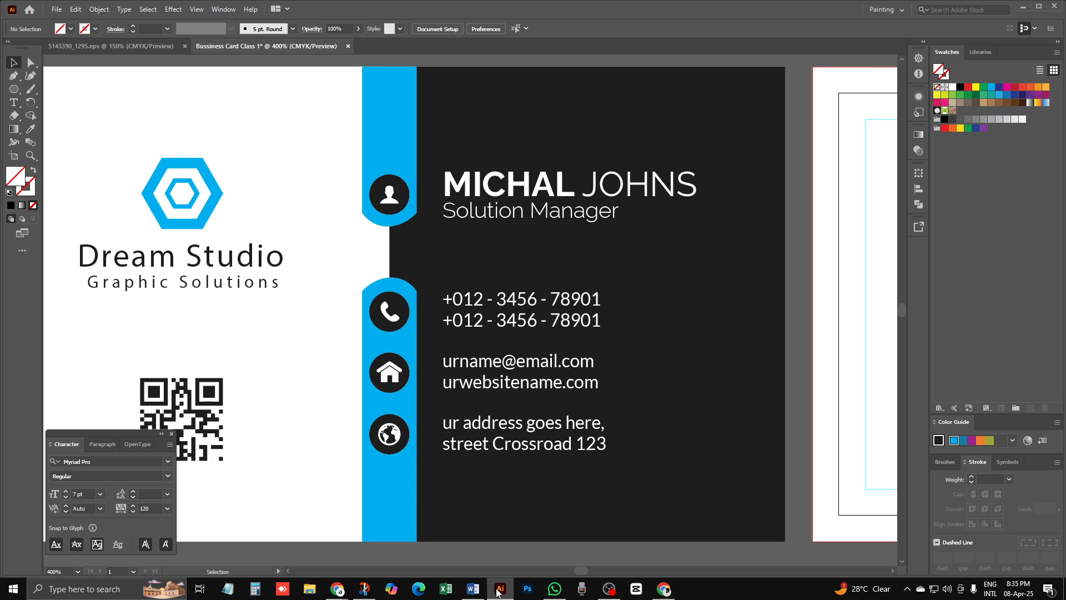
pyautogui.click(499, 590)
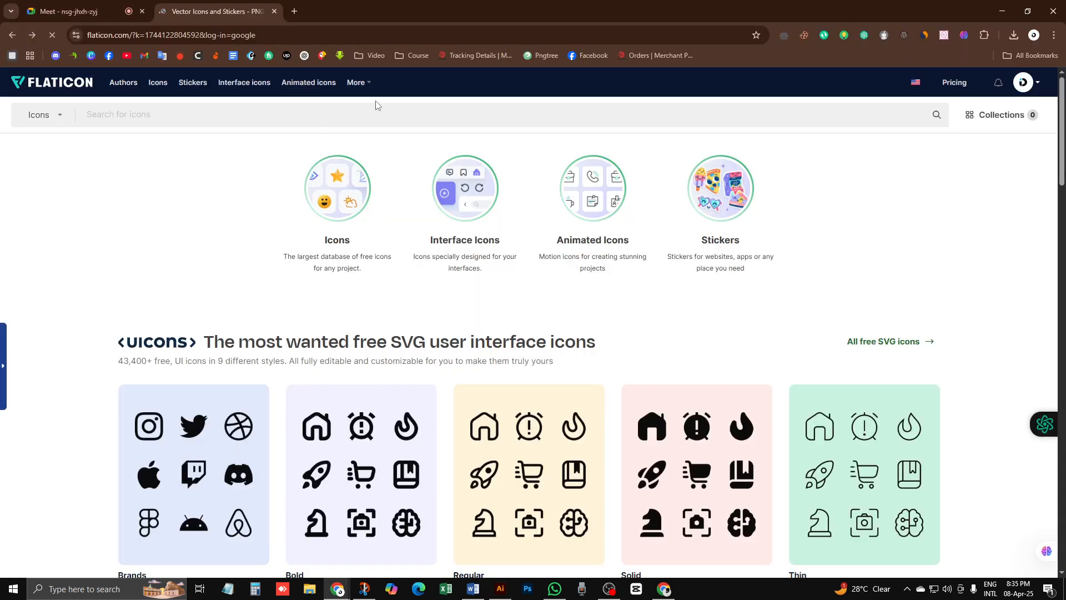
pyautogui.write('call')
pyautogui.press('Return')
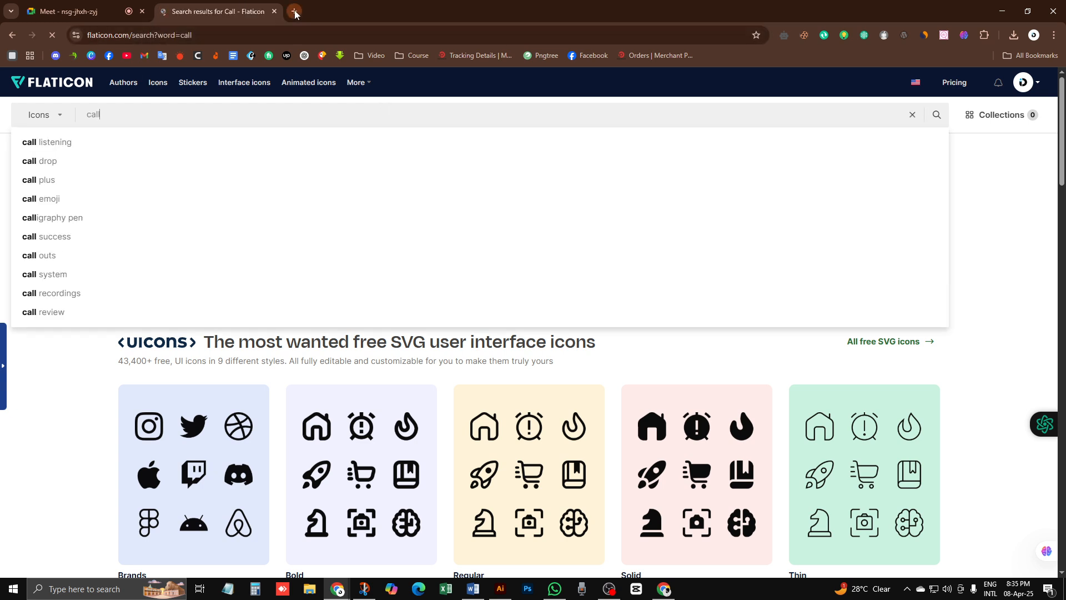
# Step: Open a call icon from the results in a new tab
pyautogui.scroll(-1, 344, 277)
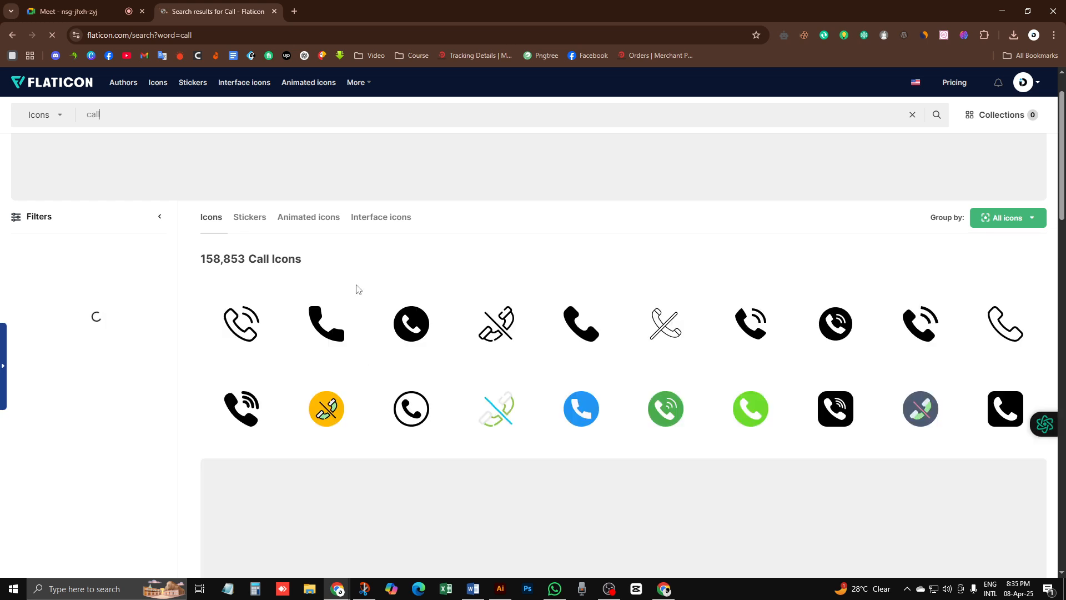
pyautogui.rightClick(744, 324)
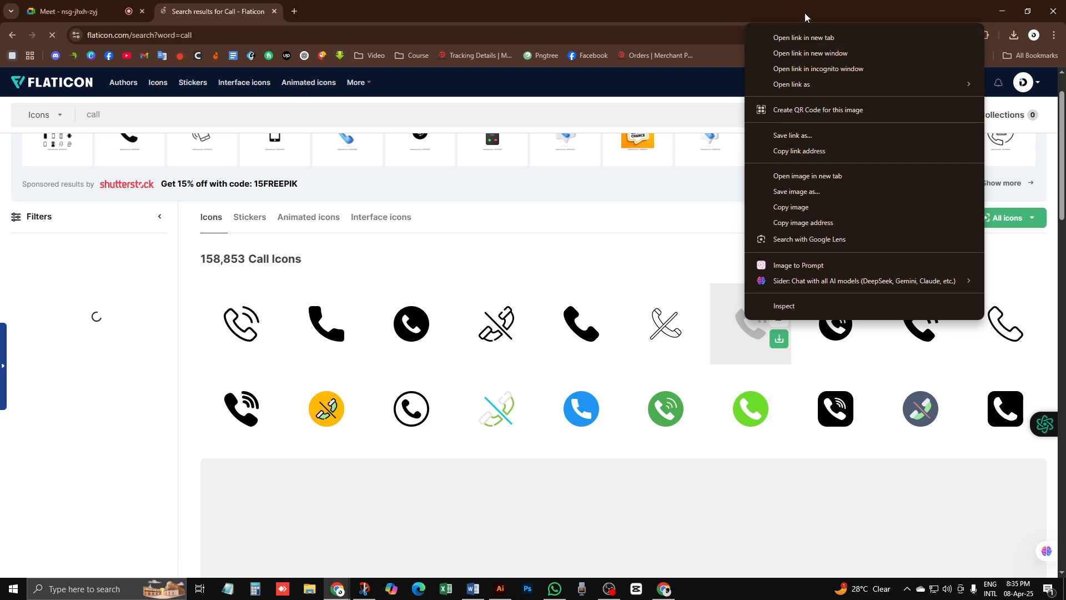
pyautogui.click(803, 37)
# Step: Search for 'home' icons and open the solid home icon in a new tab
pyautogui.scroll(1, 188, 169)
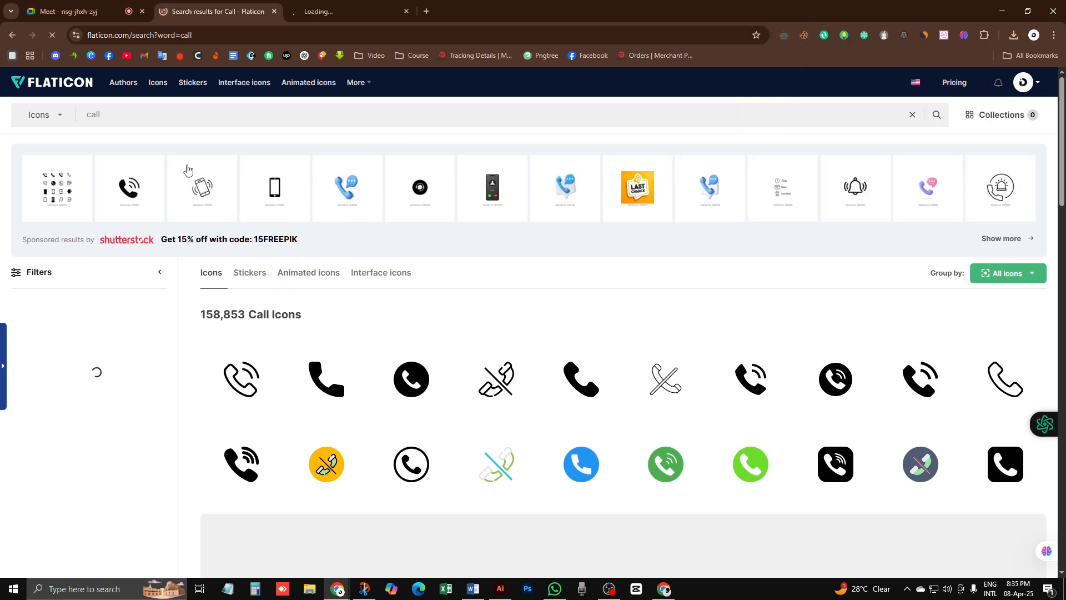
pyautogui.doubleClick(123, 114)
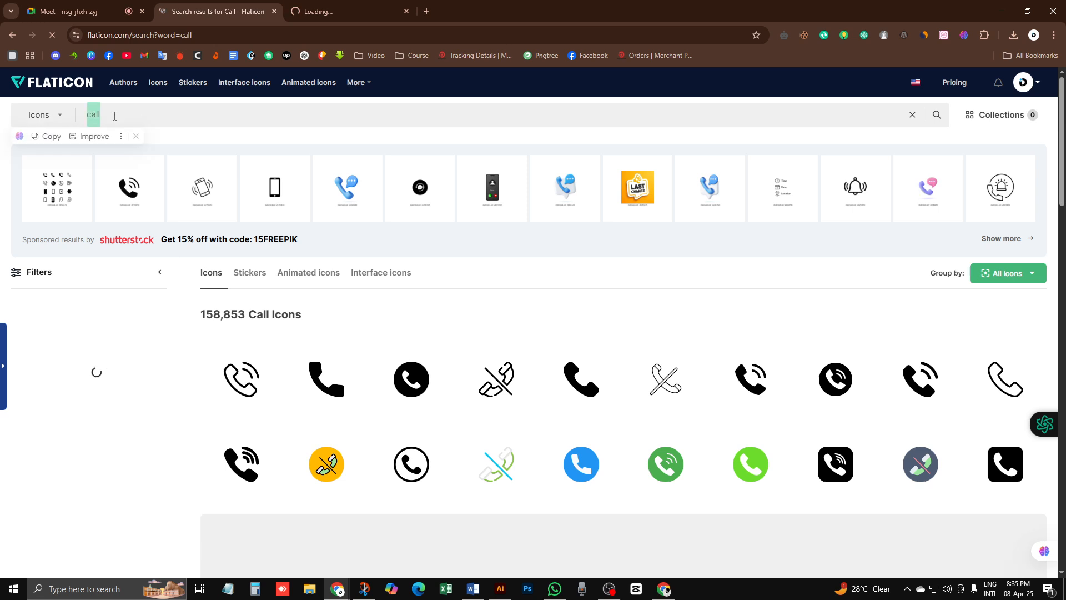
pyautogui.write('home')
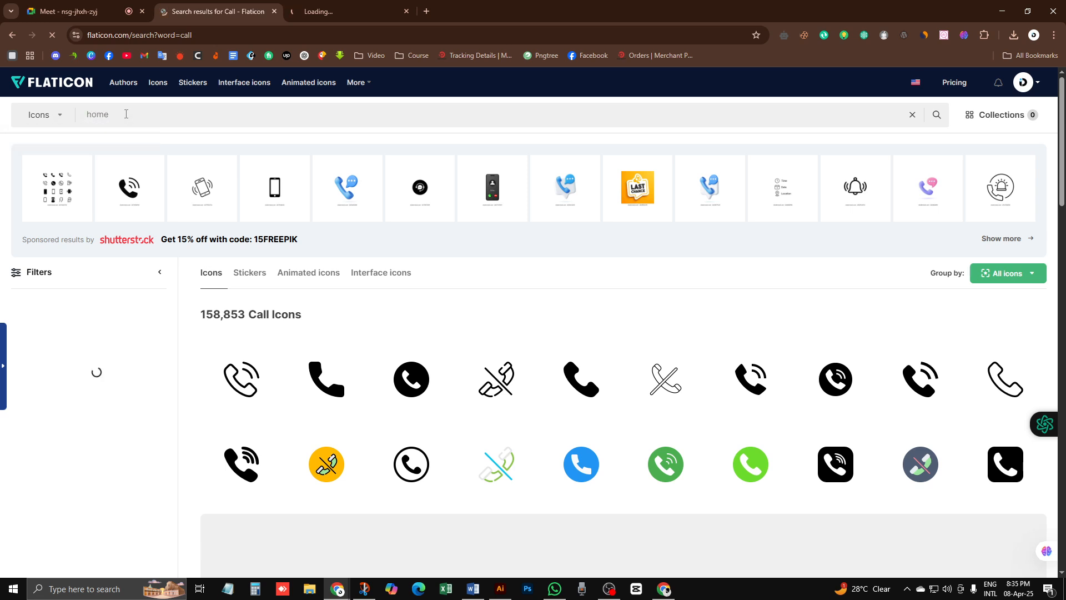
pyautogui.press('Return')
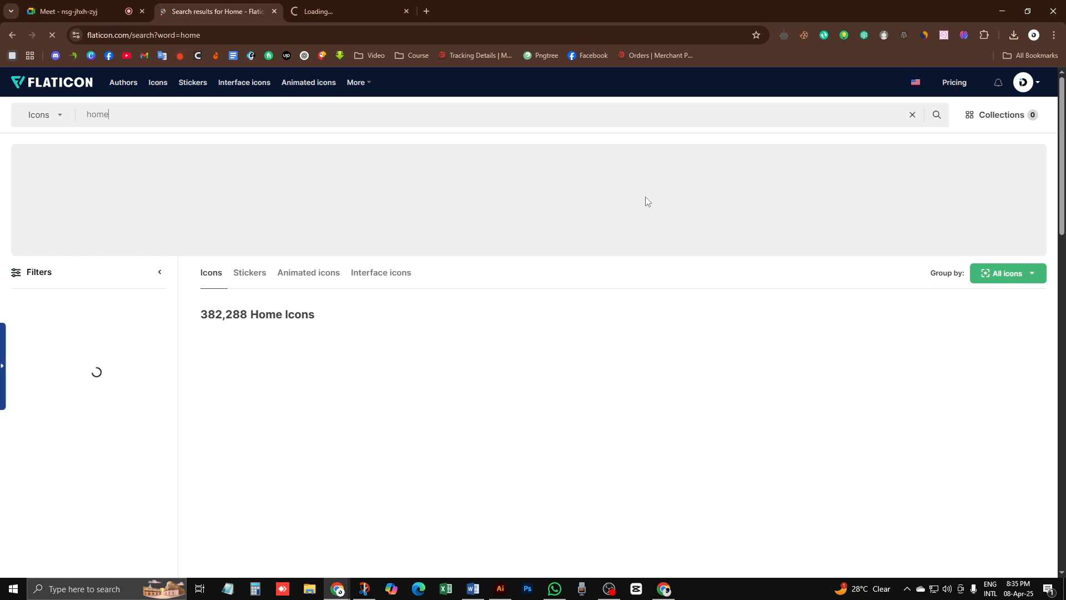
pyautogui.scroll(-1, 359, 392)
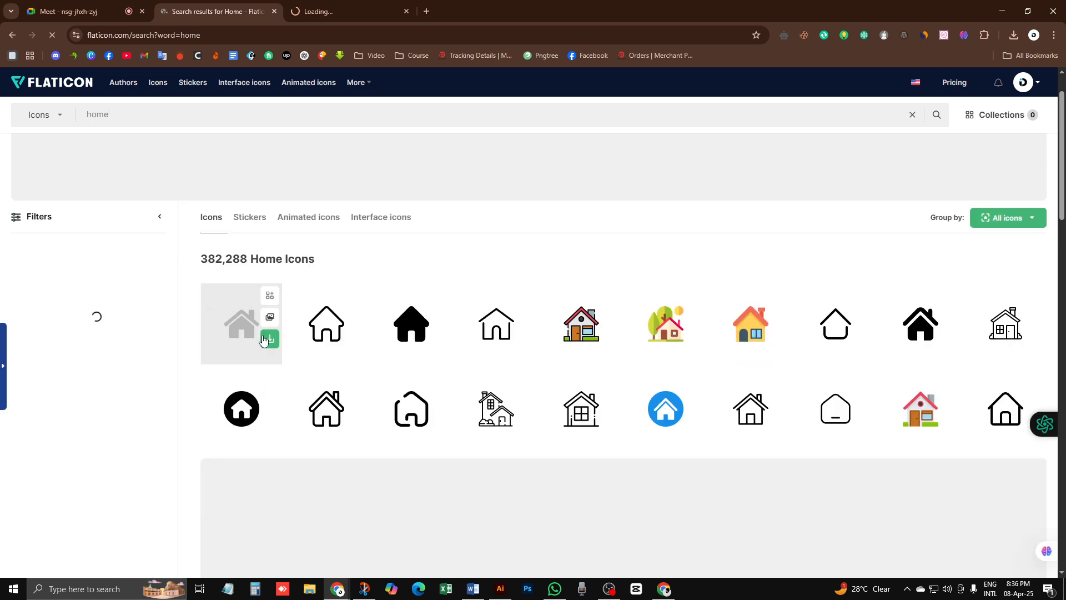
pyautogui.rightClick(264, 340)
pyautogui.click(293, 37)
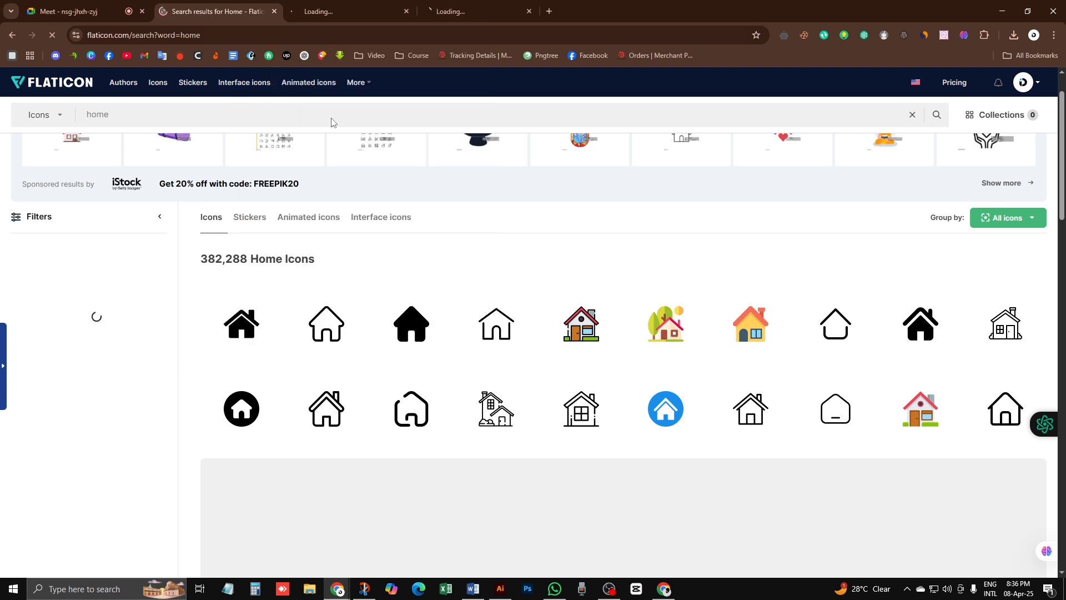
# Step: Search for 'web' icons, scroll the results, then replace the query with 'world'
pyautogui.scroll(1, 216, 161)
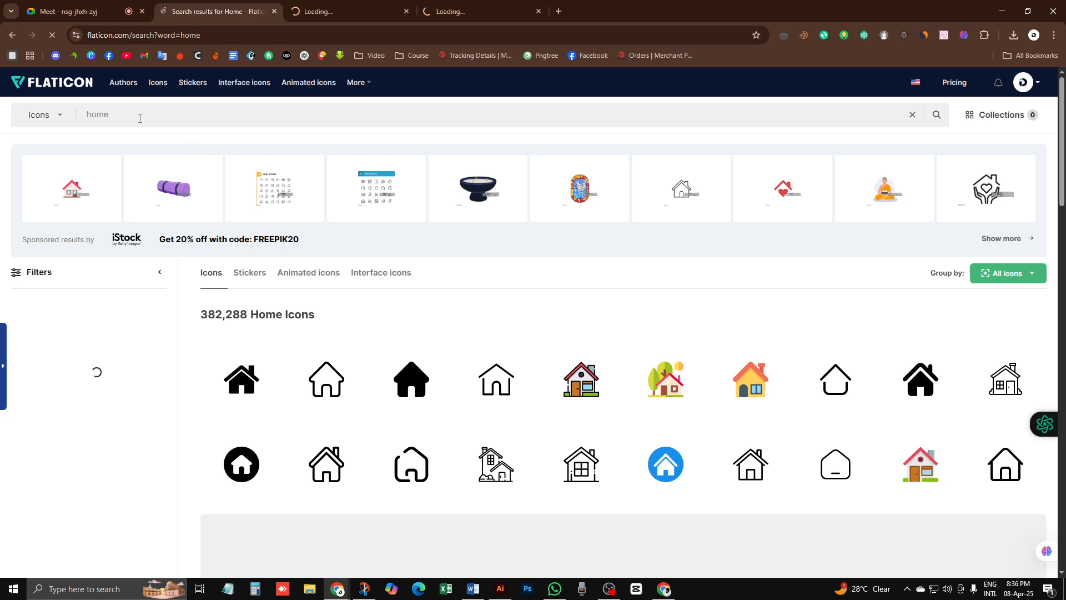
pyautogui.doubleClick(92, 119)
pyautogui.write('web')
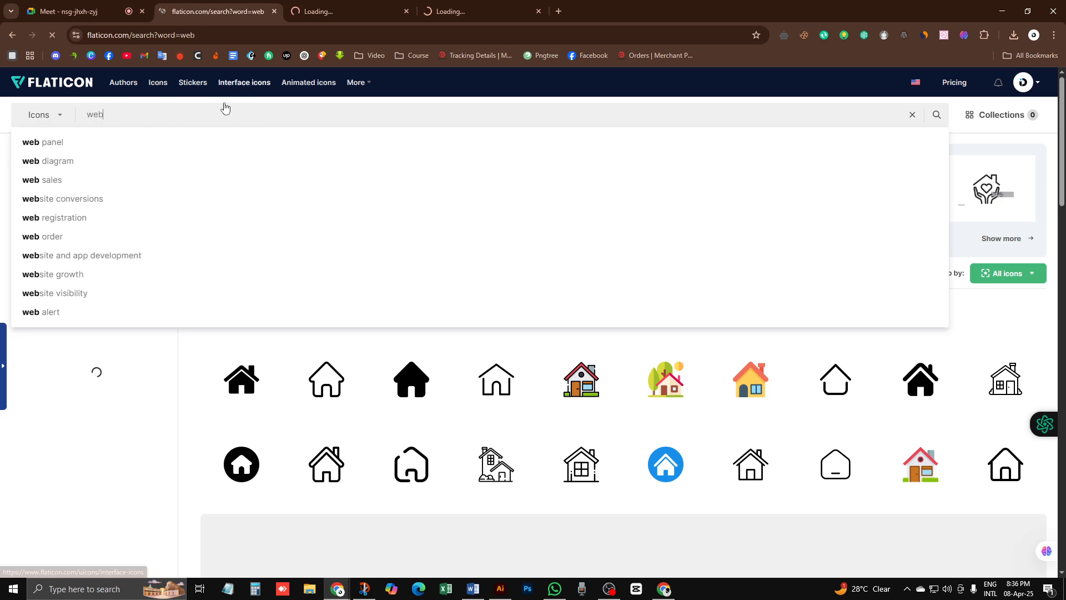
pyautogui.press('Return')
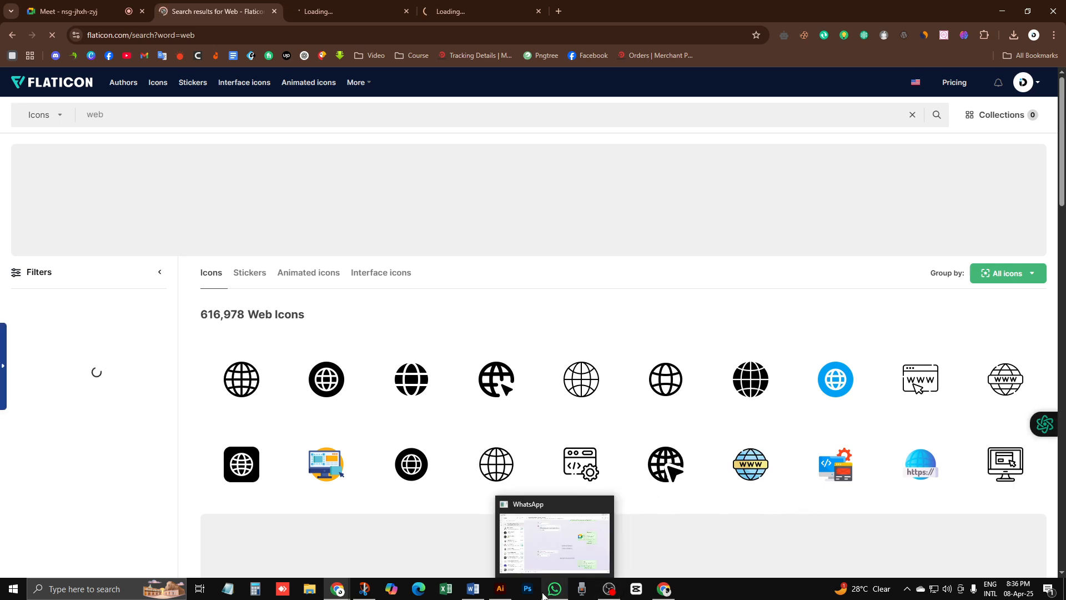
pyautogui.click(500, 595)
pyautogui.click(501, 595)
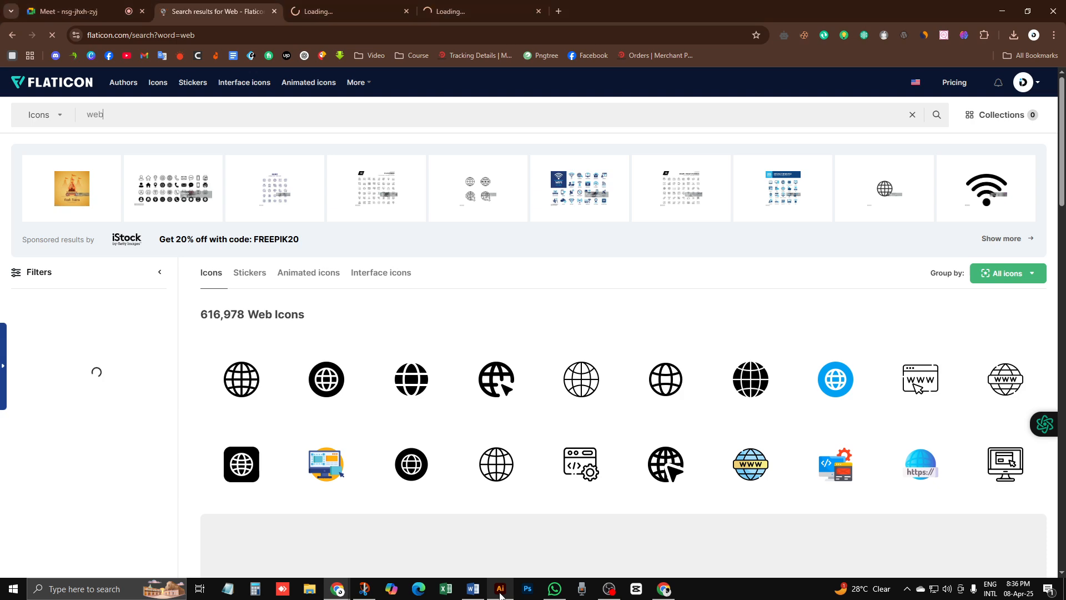
pyautogui.click(500, 594)
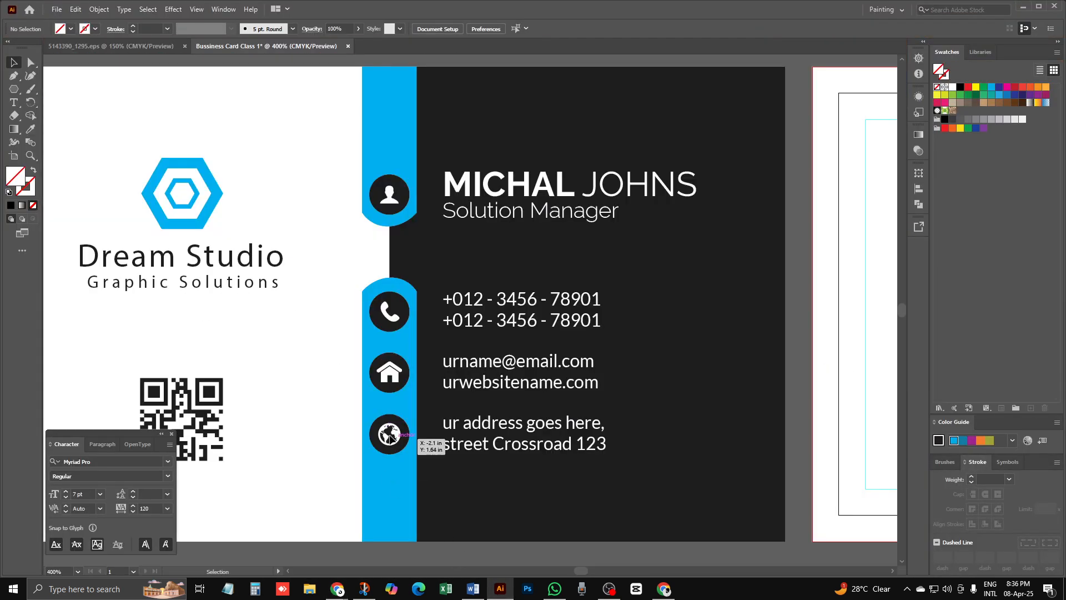
pyautogui.click(500, 592)
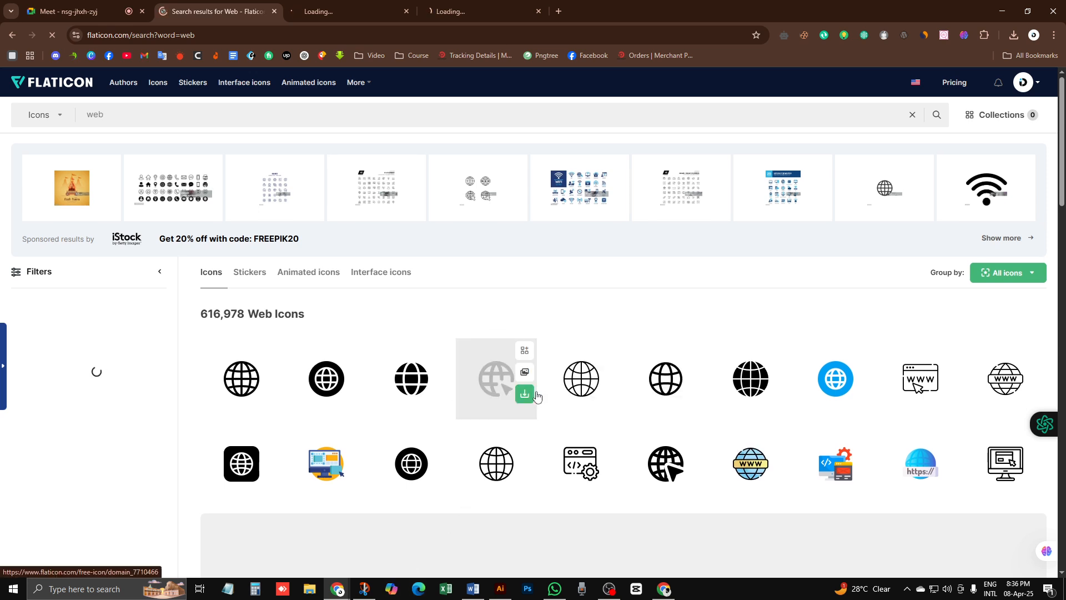
pyautogui.scroll(-5, 533, 398)
pyautogui.scroll(-4, 554, 405)
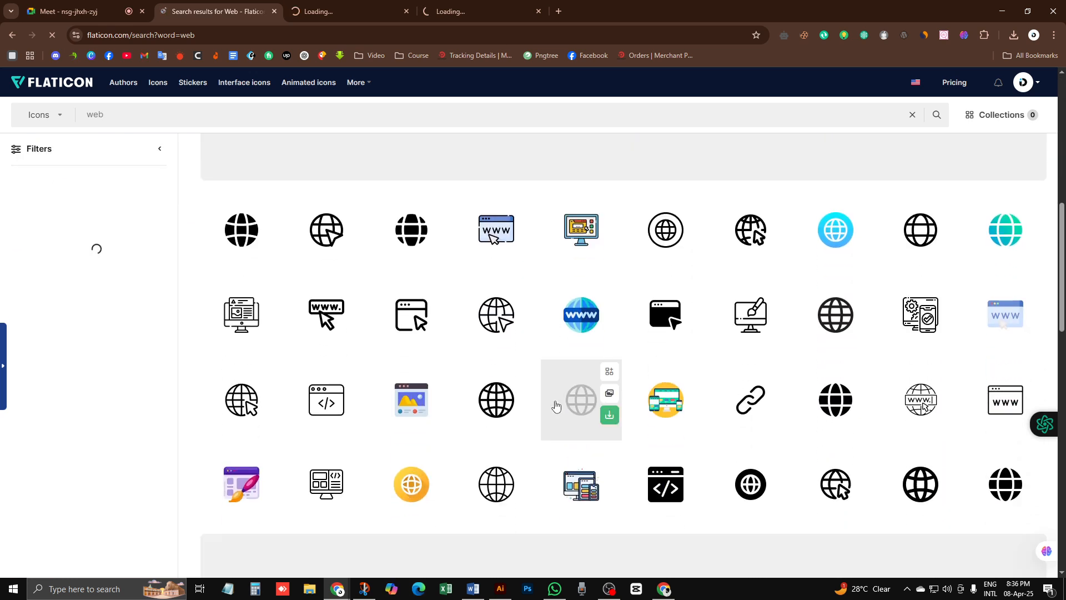
pyautogui.scroll(-2, 555, 405)
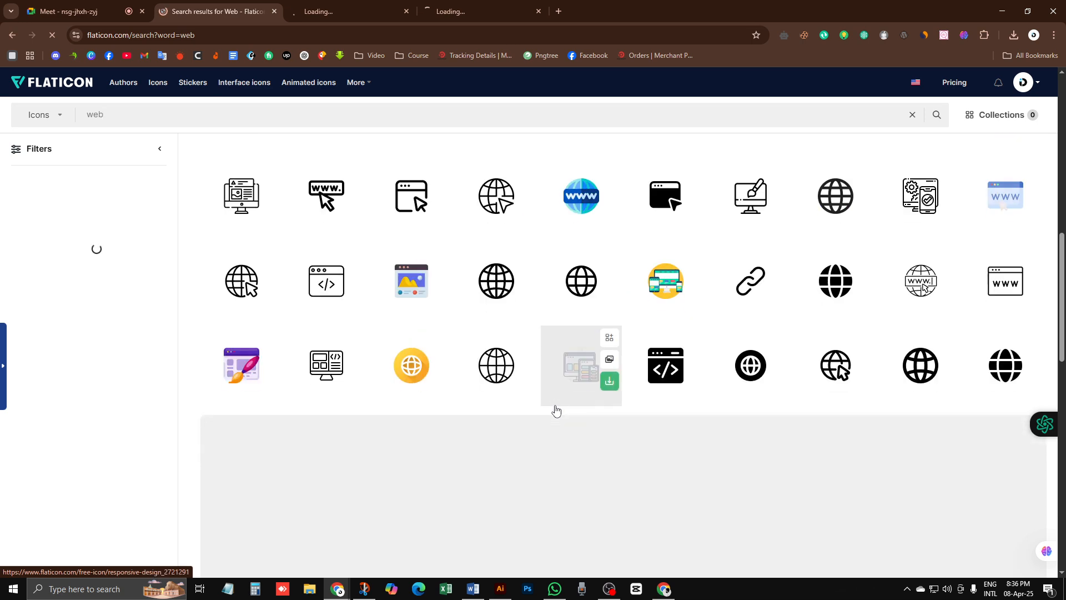
pyautogui.scroll(-4, 555, 409)
pyautogui.scroll(-2, 392, 361)
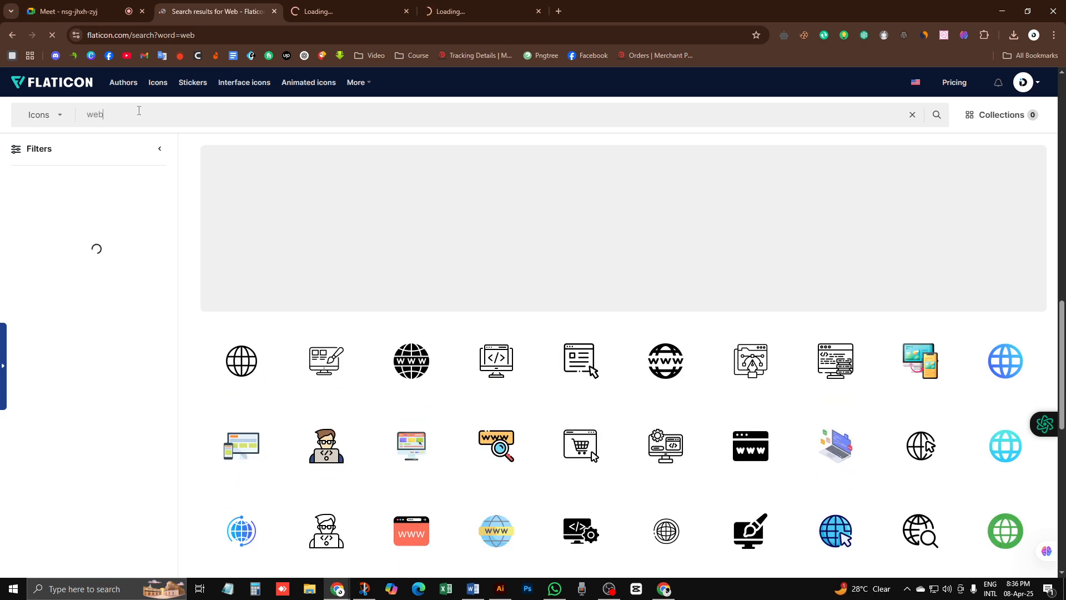
pyautogui.moveTo(107, 115); pyautogui.dragTo(86, 115)
pyautogui.write('wo')
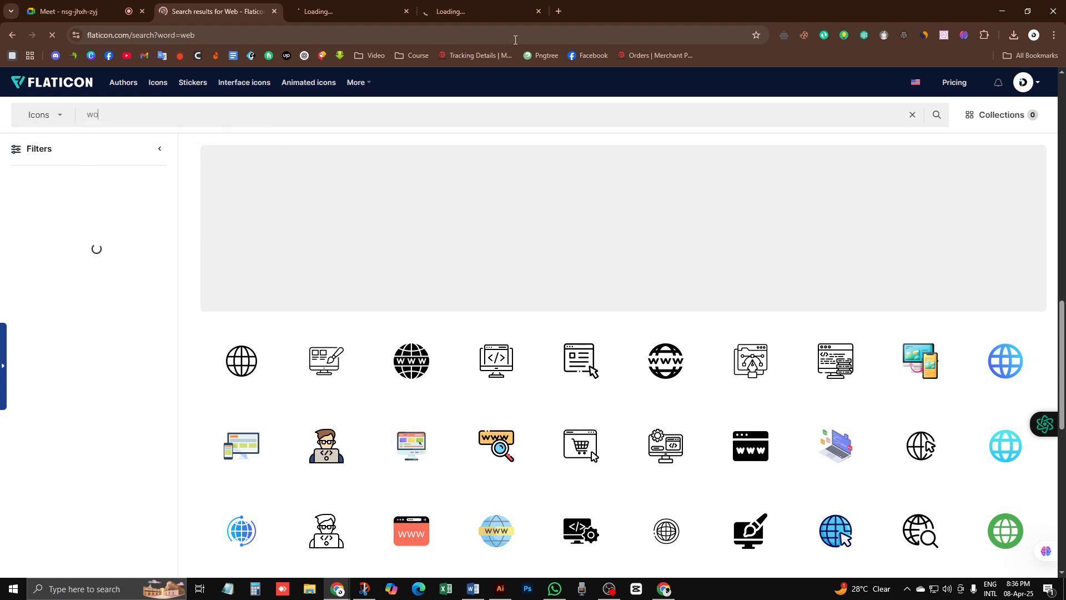
pyautogui.write('rld')
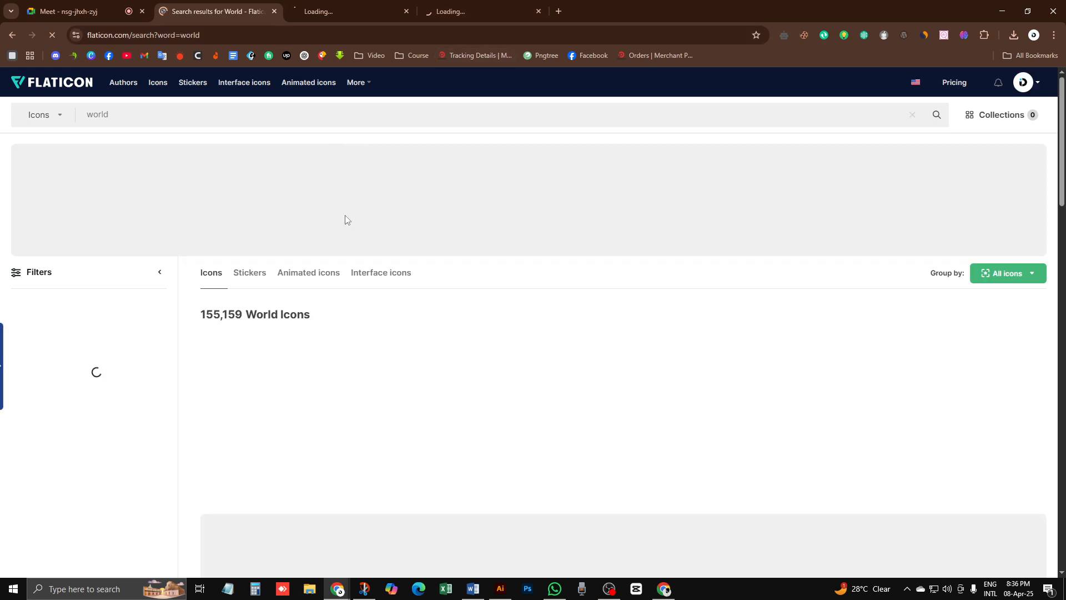
# Step: Download the outlined globe icon as a free PNG, then visit the Telephone call and home tabs
pyautogui.scroll(-1, 416, 228)
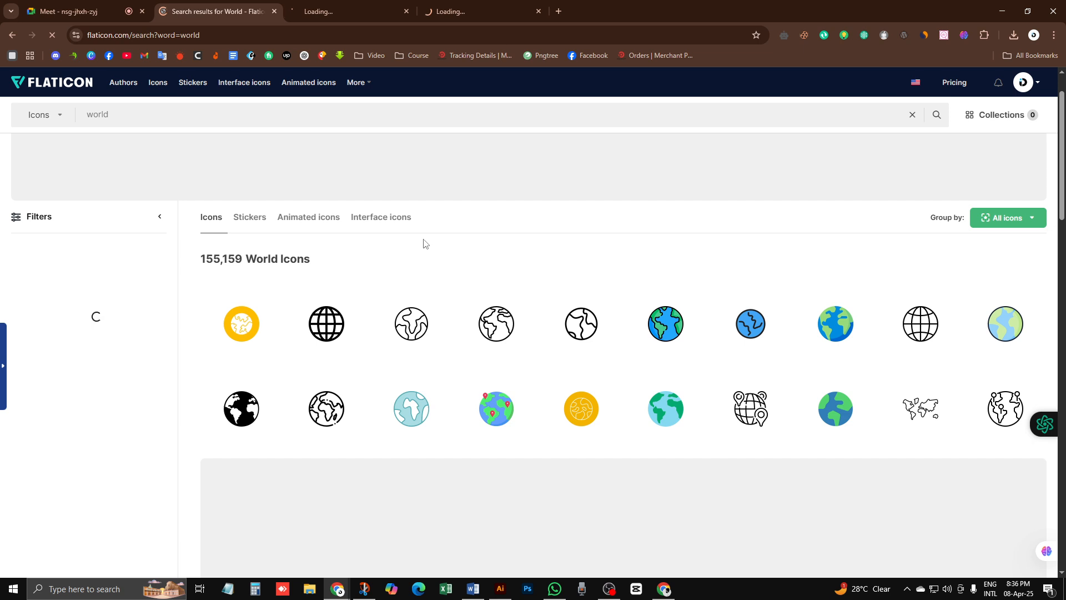
pyautogui.moveTo(234, 424)
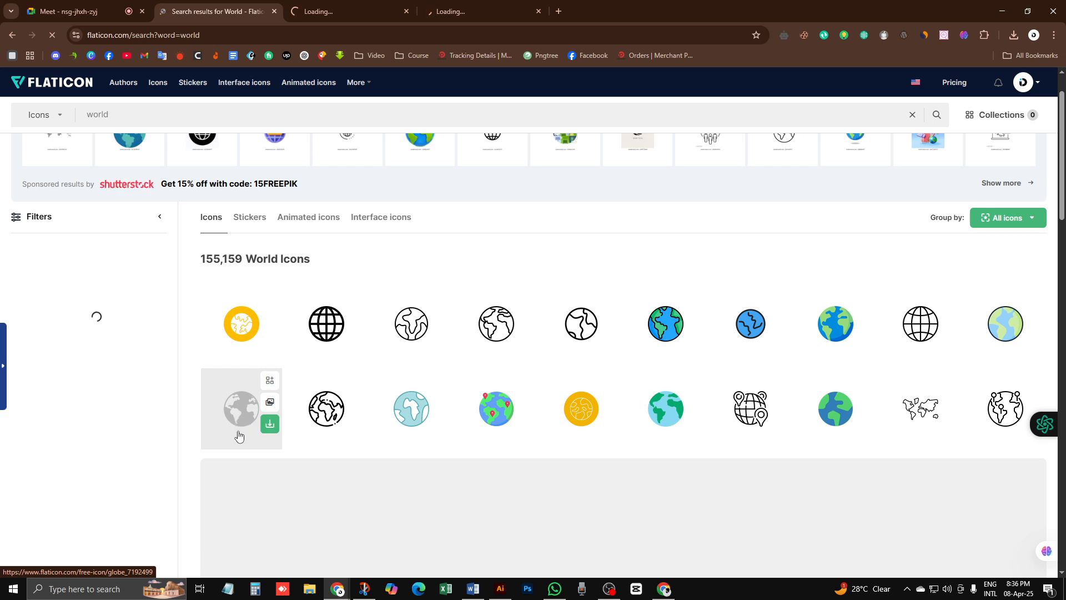
pyautogui.click(270, 425)
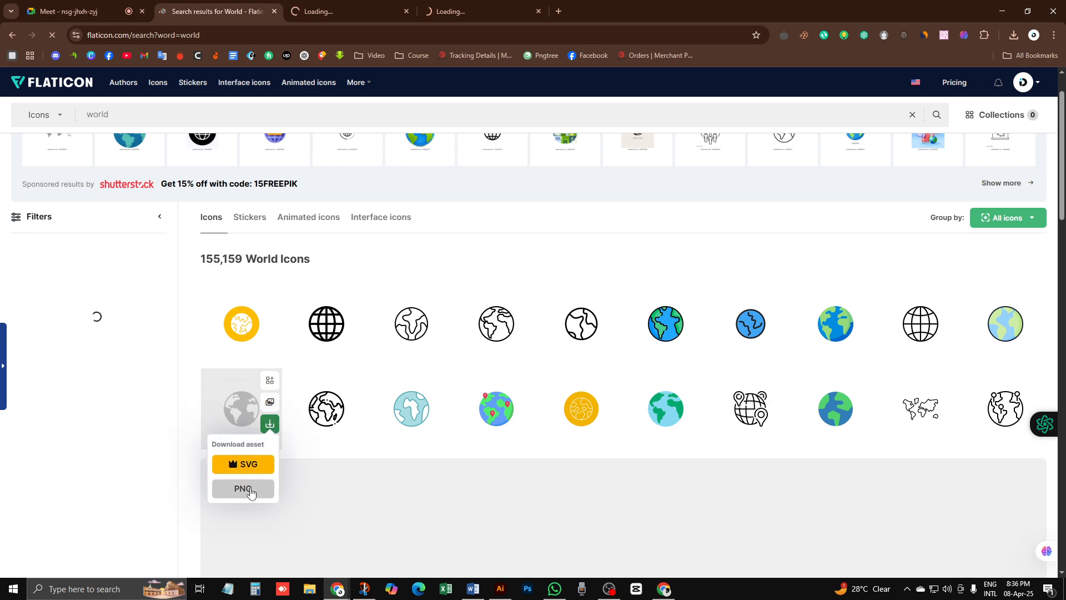
pyautogui.click(250, 490)
pyautogui.click(655, 304)
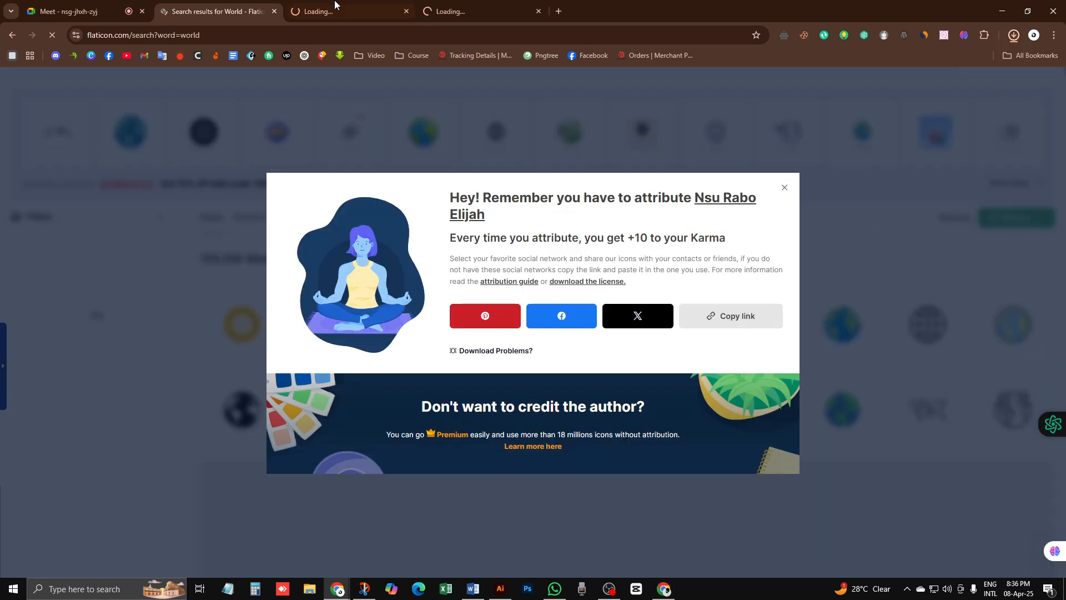
pyautogui.click(335, 6)
pyautogui.click(454, 8)
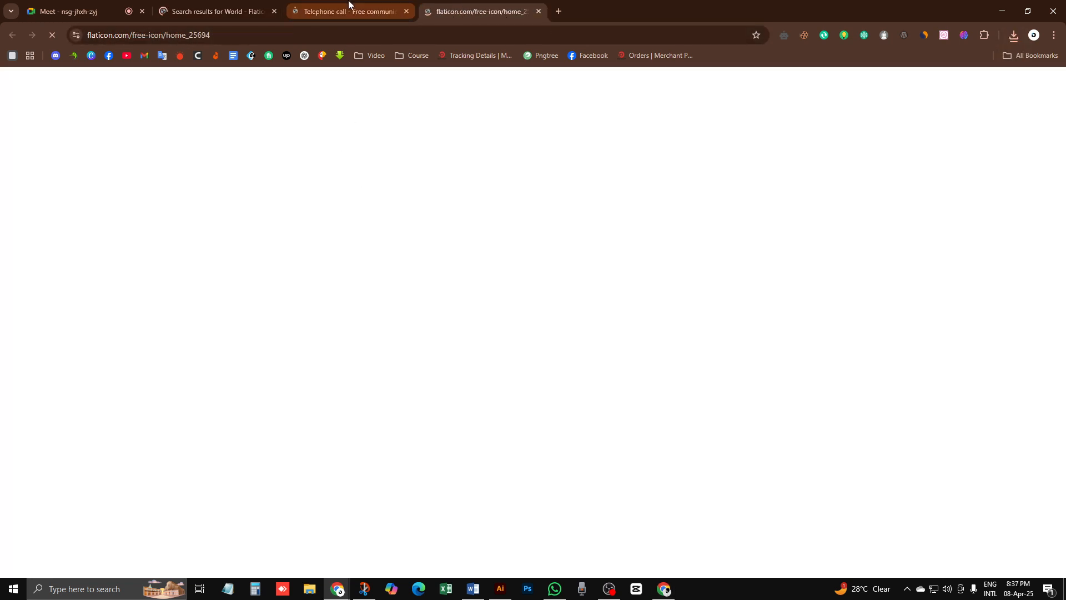
# Step: Download the Telephone Call icon as a free 512px PNG
pyautogui.click(349, 6)
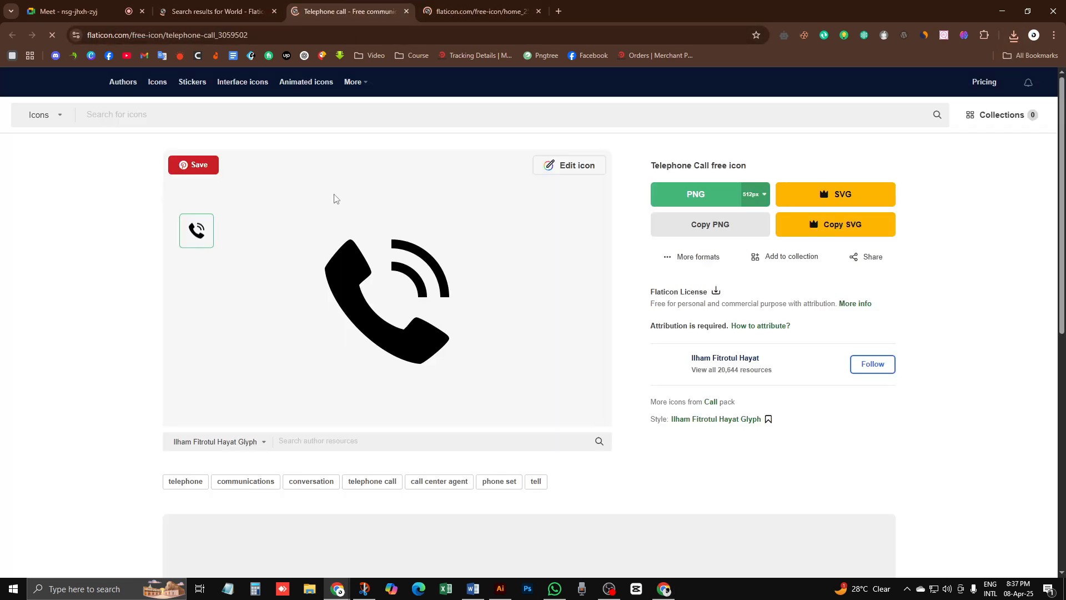
pyautogui.click(698, 197)
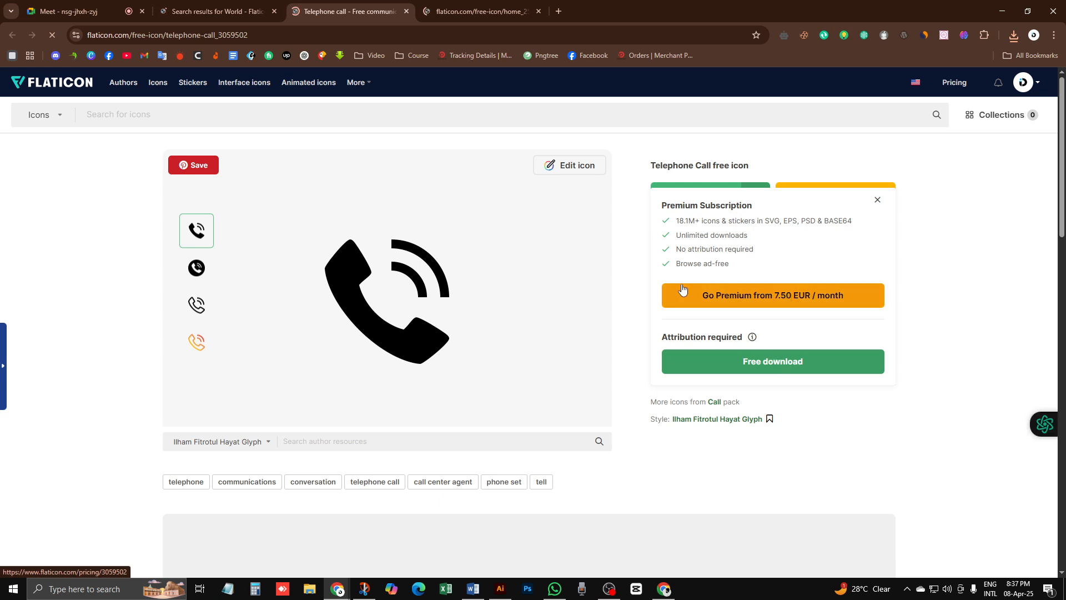
pyautogui.click(688, 361)
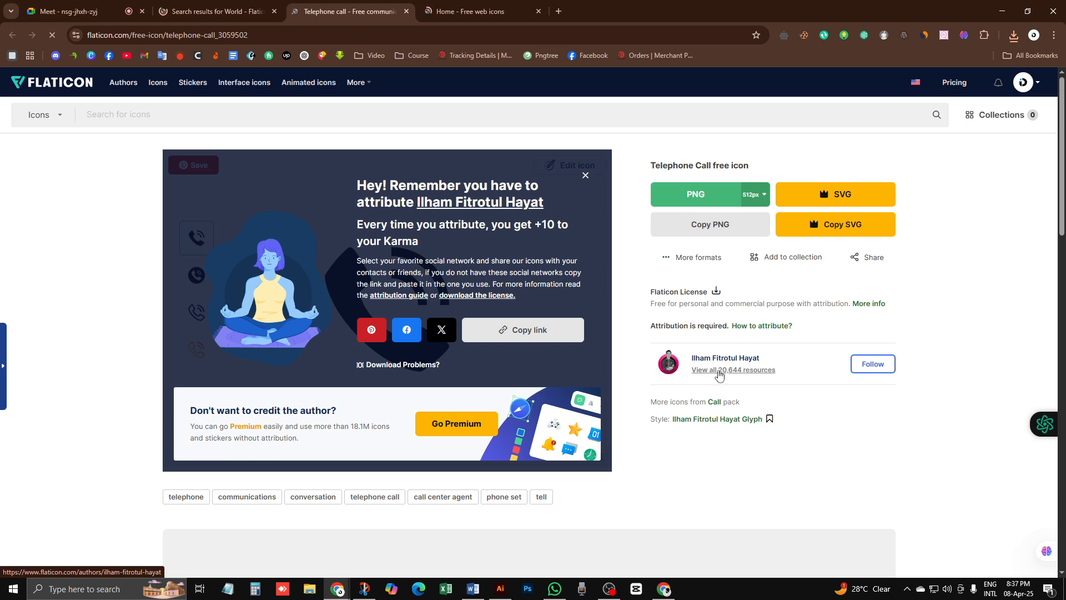
# Step: Browse the designer's 20,644 resources through the Glyph, Gradient and Outline packs
pyautogui.click(743, 378)
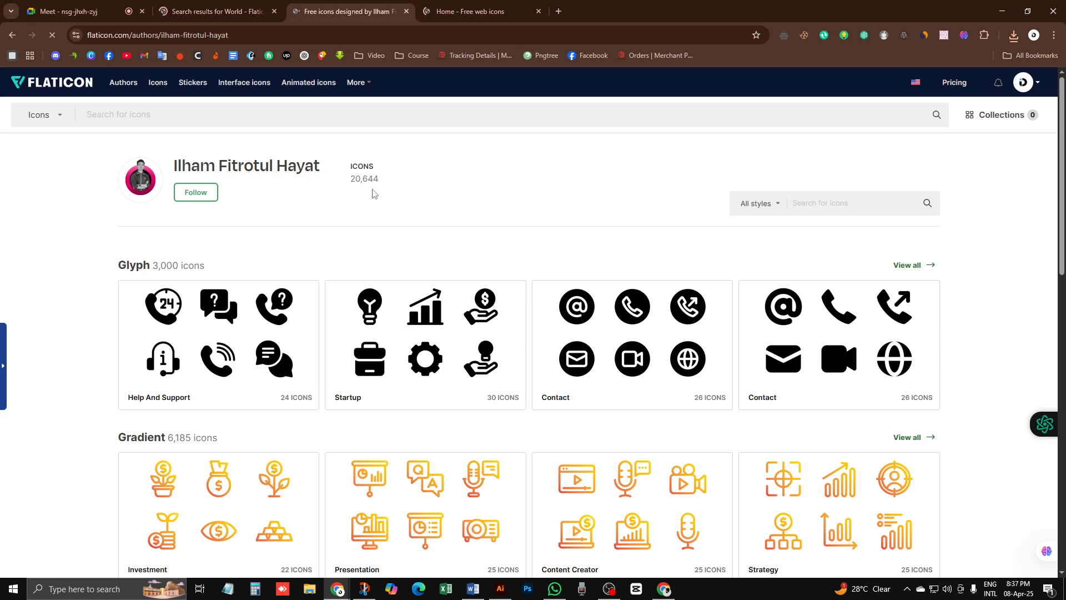
pyautogui.scroll(-2, 371, 214)
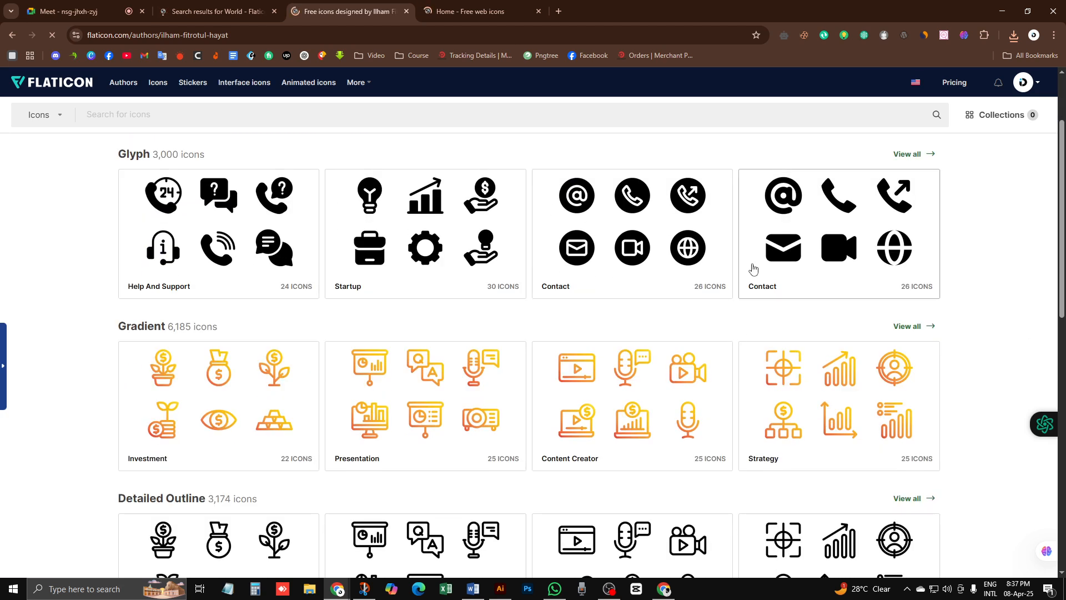
pyautogui.scroll(-3, 583, 297)
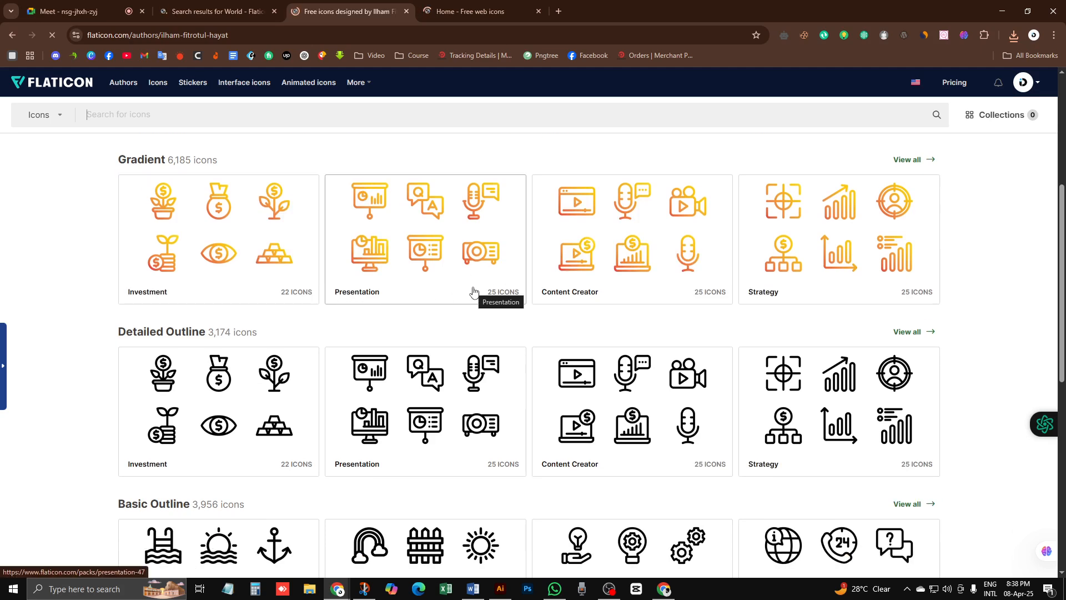
pyautogui.scroll(-4, 293, 283)
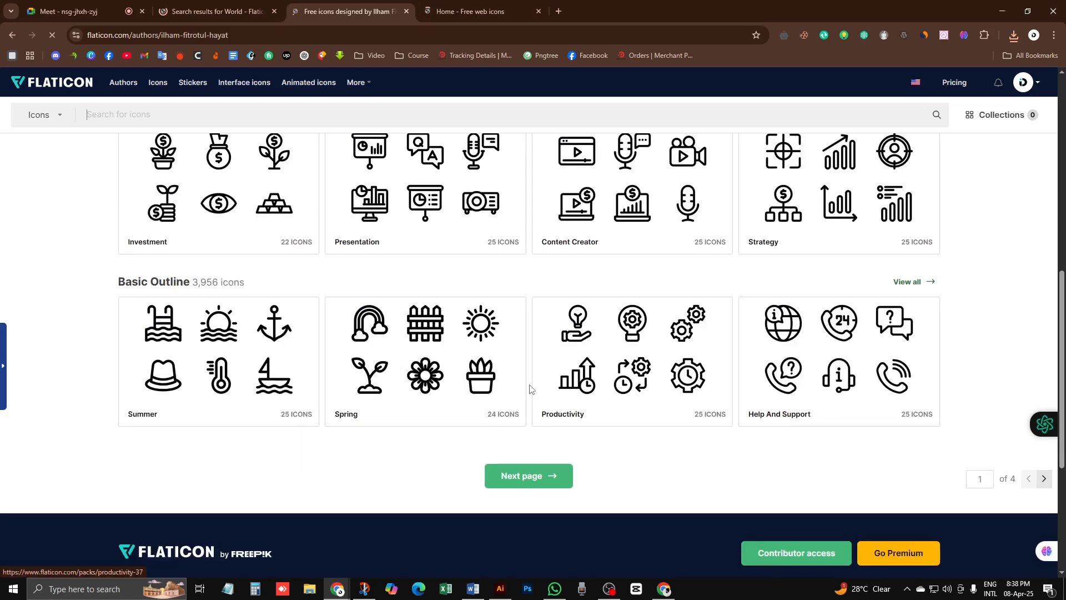
pyautogui.scroll(6, 529, 384)
pyautogui.scroll(3, 453, 382)
pyautogui.scroll(-2, 452, 382)
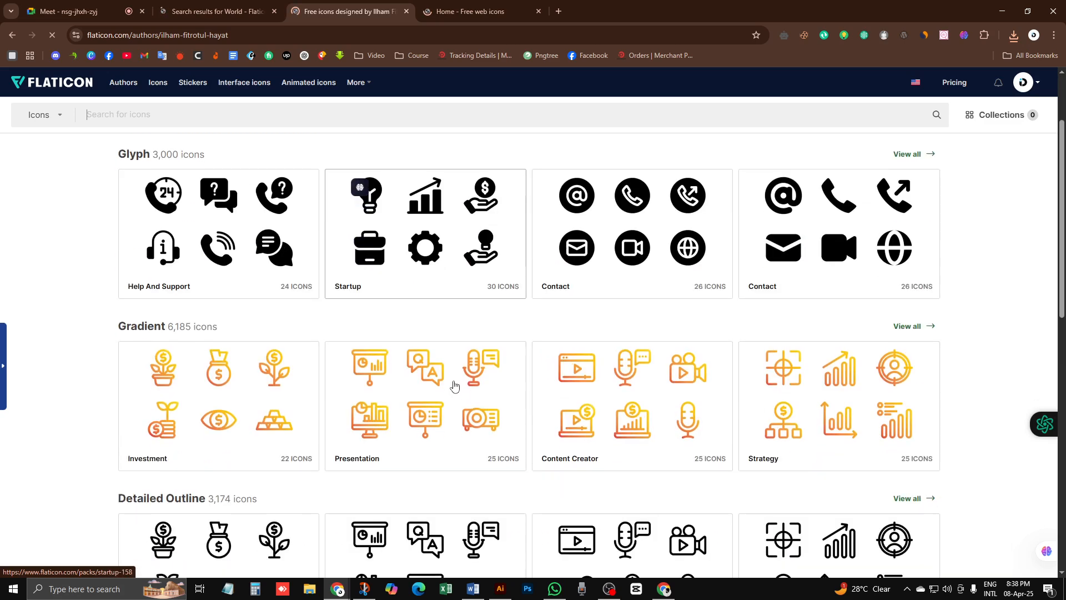
pyautogui.scroll(2, 453, 382)
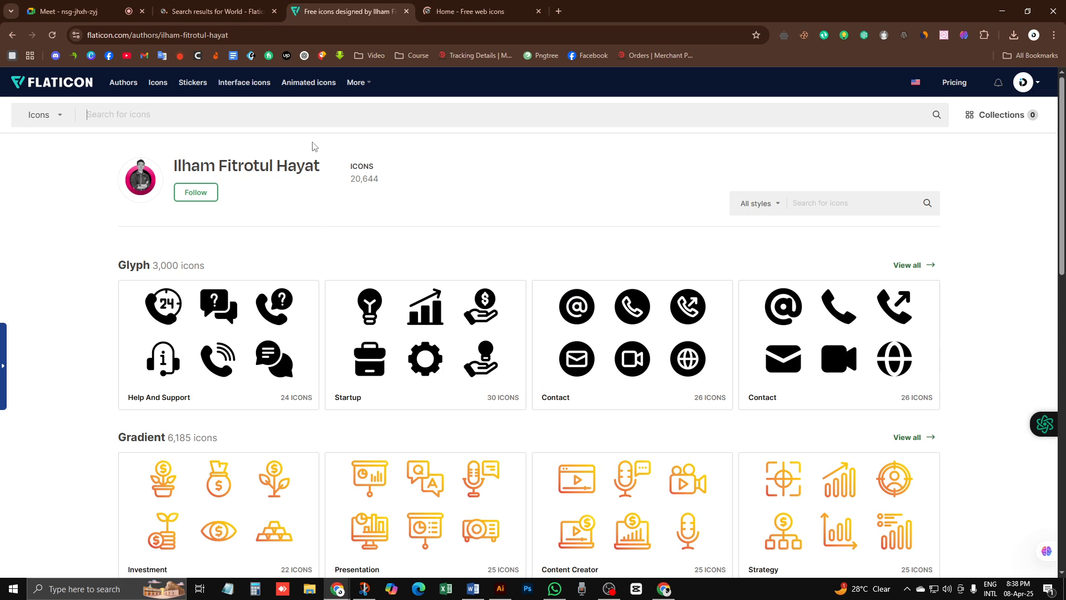
pyautogui.click(468, 10)
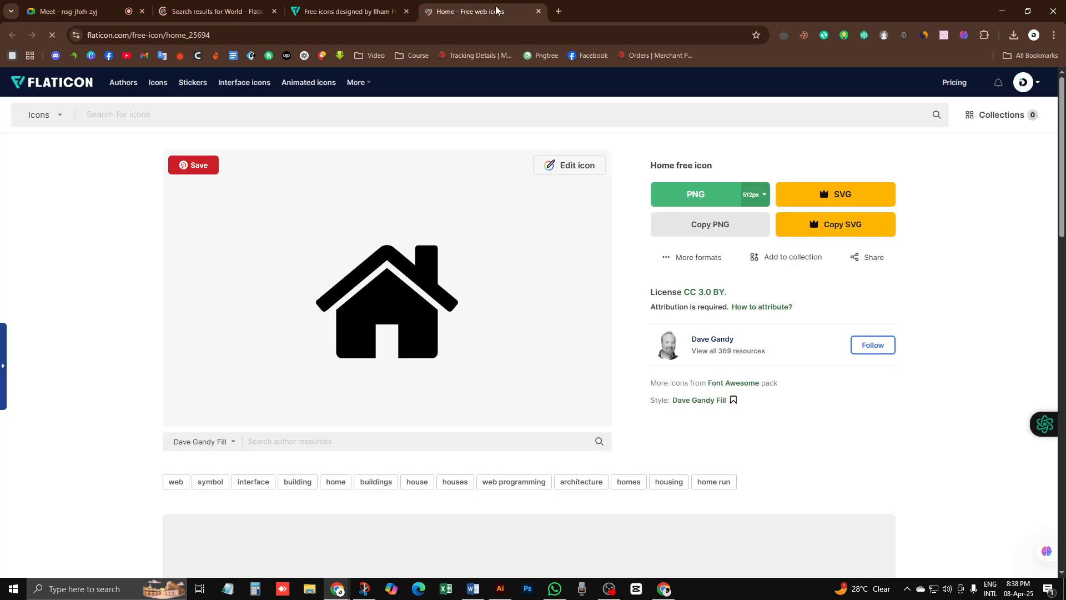
# Step: Download the Home icon as free home.png and show globe.png in its folder
pyautogui.click(698, 195)
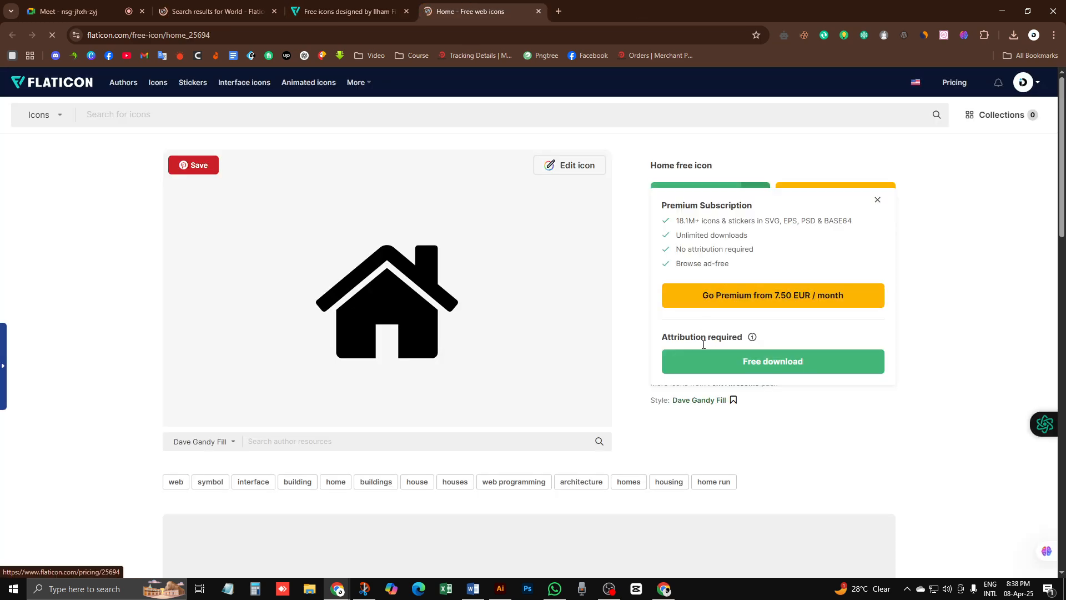
pyautogui.click(758, 364)
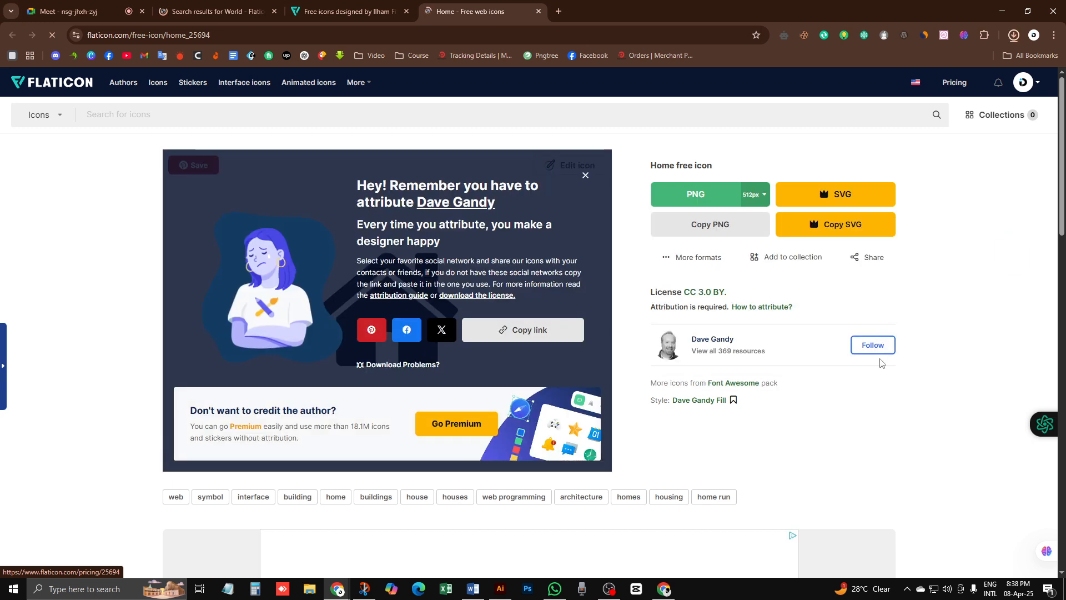
pyautogui.click(1013, 35)
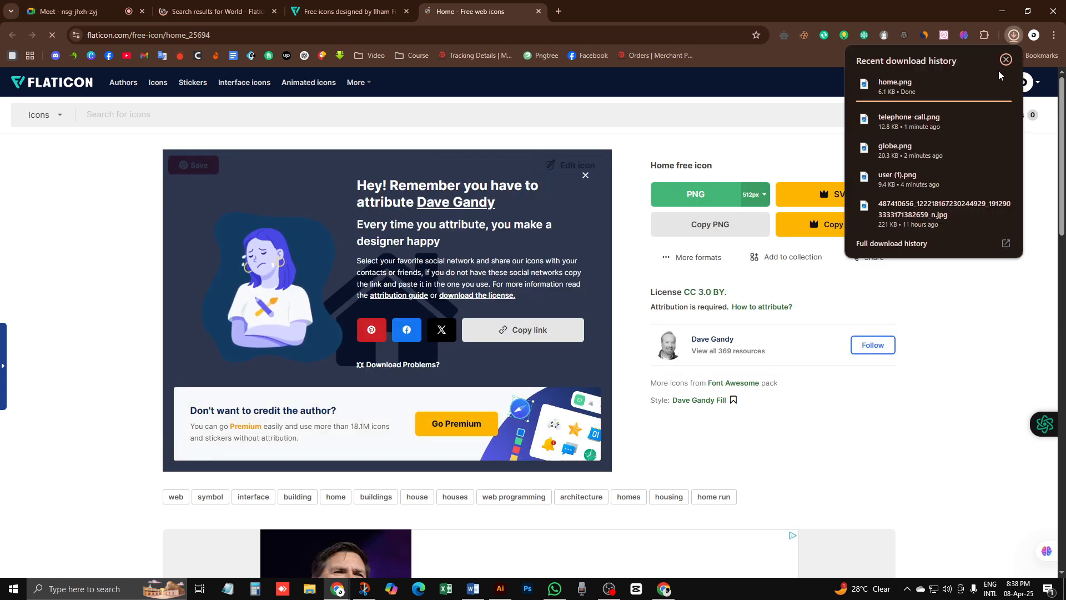
pyautogui.click(984, 141)
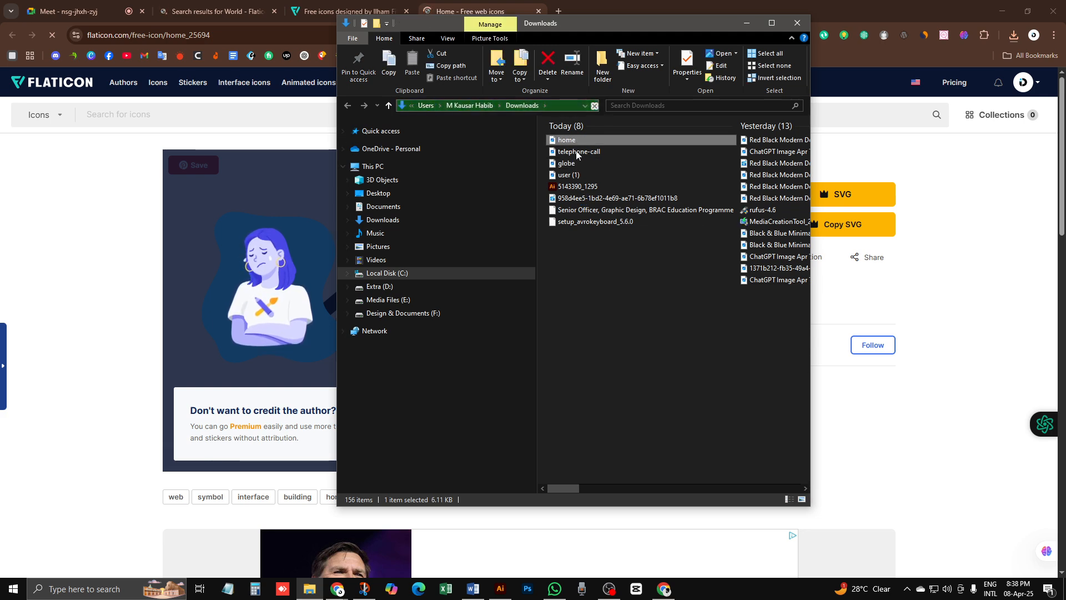
# Step: Select the home, telephone-call, globe and user icon files in Downloads and drop them into Illustrator
pyautogui.keyDown('ctrl'); pyautogui.click(577, 153); pyautogui.keyUp('ctrl')
pyautogui.keyDown('ctrl'); pyautogui.click(574, 163); pyautogui.keyUp('ctrl')
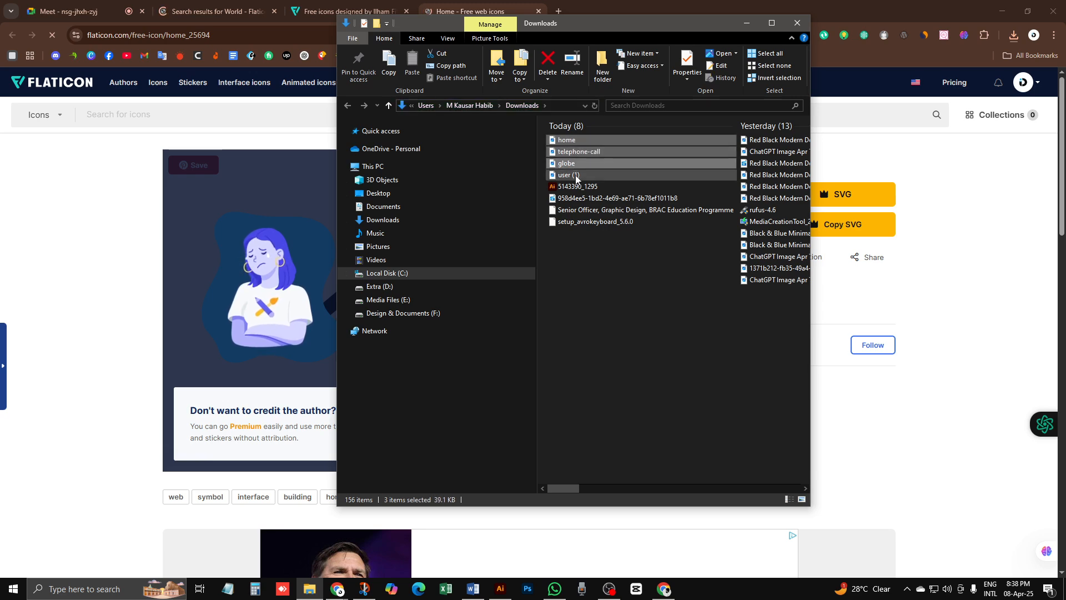
pyautogui.keyDown('ctrl'); pyautogui.click(572, 175); pyautogui.keyUp('ctrl')
pyautogui.moveTo(573, 180); pyautogui.dragTo(299, 396)
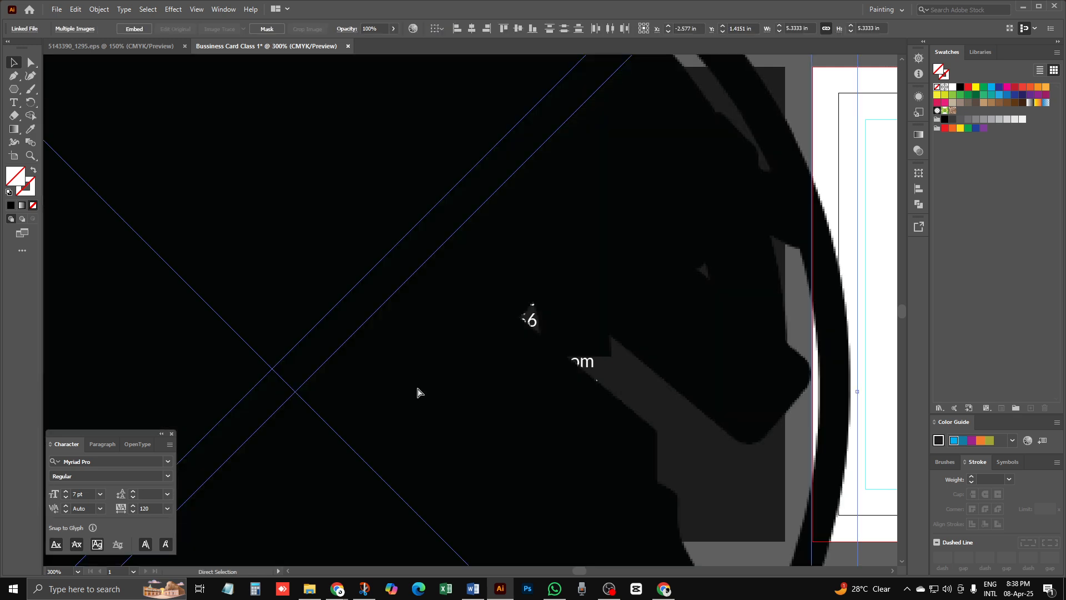
# Step: Scale the four placed icons down and move them below the cards
pyautogui.hotkey('ctrl', '-')
pyautogui.hotkey('ctrl', '-')
pyautogui.hotkey('ctrl', '-')
pyautogui.hotkey('ctrl', '-')
pyautogui.hotkey('ctrl', '-')
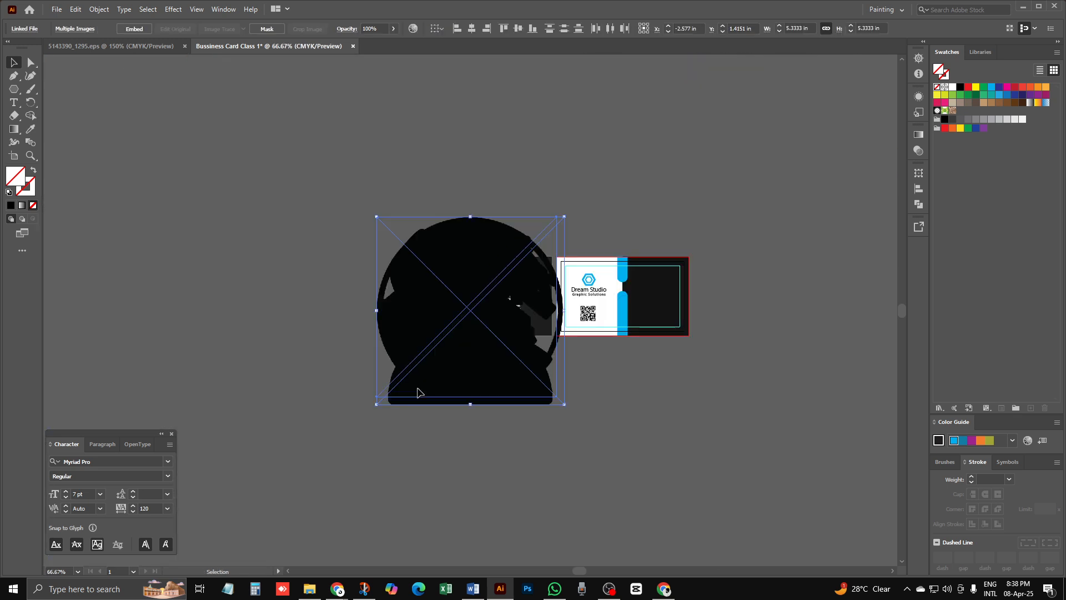
pyautogui.press('a')
pyautogui.press('v')
pyautogui.moveTo(564, 216); pyautogui.dragTo(435, 392)
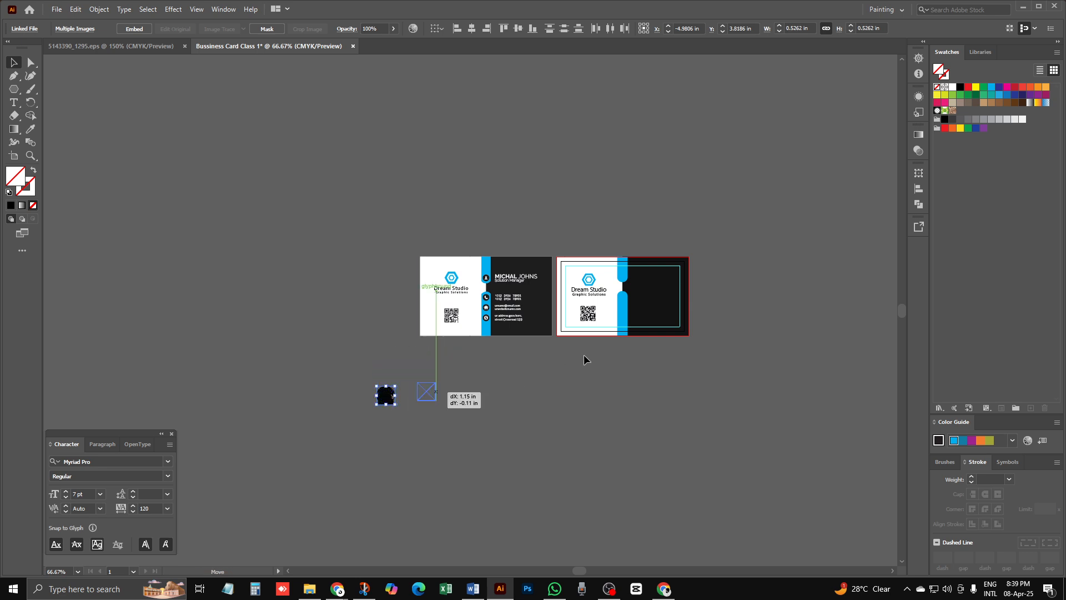
pyautogui.moveTo(584, 360)
pyautogui.mouseDown()
pyautogui.moveTo(592, 342)
pyautogui.moveTo(584, 353)
pyautogui.mouseUp()
pyautogui.keyDown('ctrl'); pyautogui.keyDown('space'); pyautogui.click(588, 351); pyautogui.keyUp('space'); pyautogui.keyUp('ctrl')
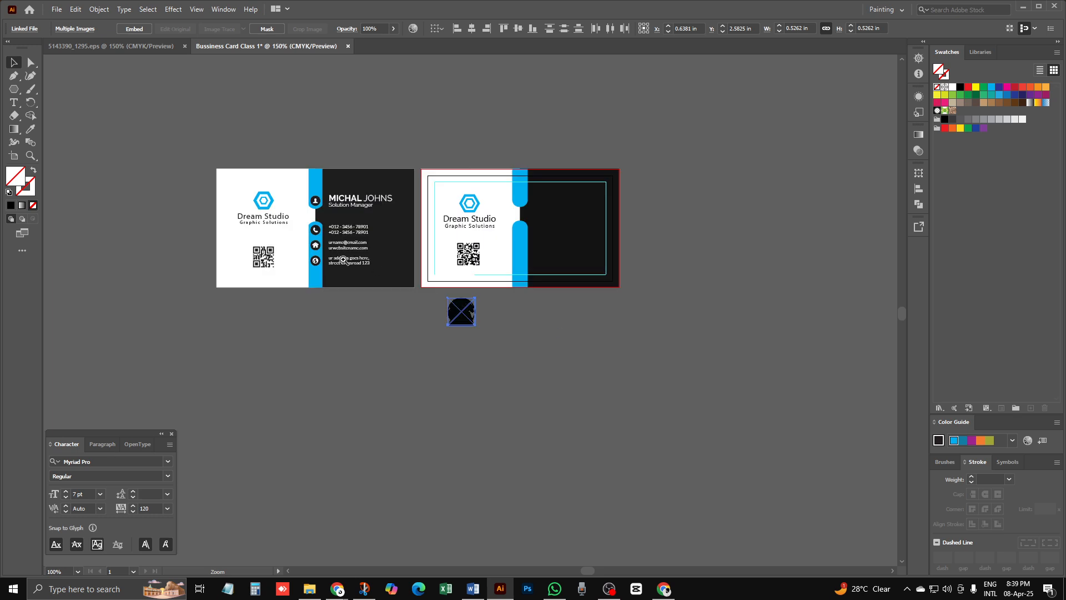
pyautogui.keyDown('ctrl'); pyautogui.keyDown('space'); pyautogui.click(343, 259); pyautogui.keyUp('space'); pyautogui.keyUp('ctrl')
pyautogui.moveTo(747, 369); pyautogui.dragTo(464, 357)
pyautogui.click(503, 394)
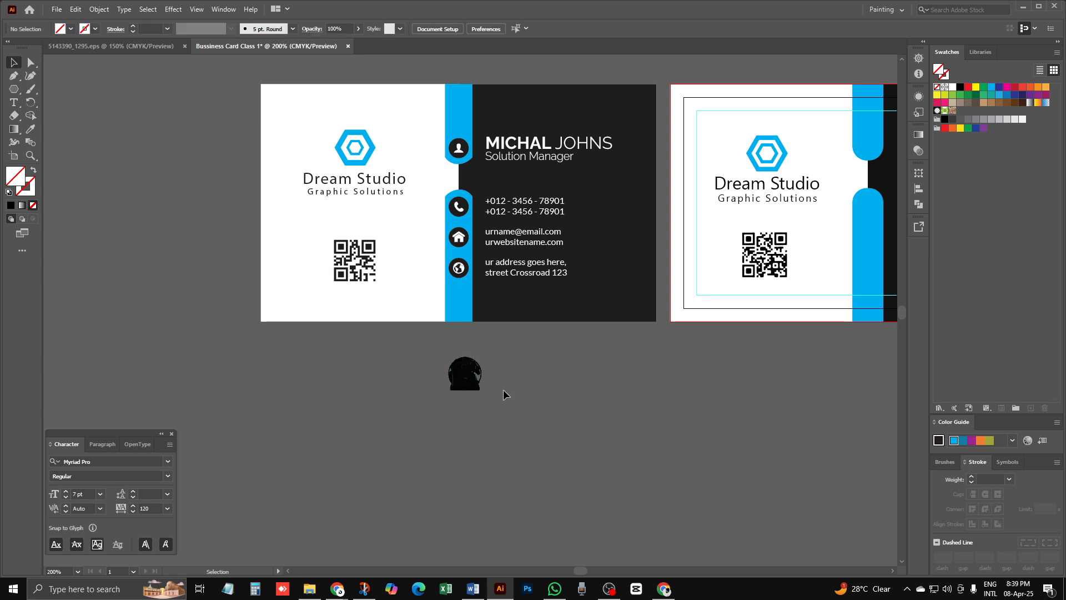
# Step: Shrink the icons further to a smaller size
pyautogui.keyDown('ctrl'); pyautogui.keyDown('space'); pyautogui.click(485, 362); pyautogui.keyUp('space'); pyautogui.keyUp('ctrl')
pyautogui.click(465, 300)
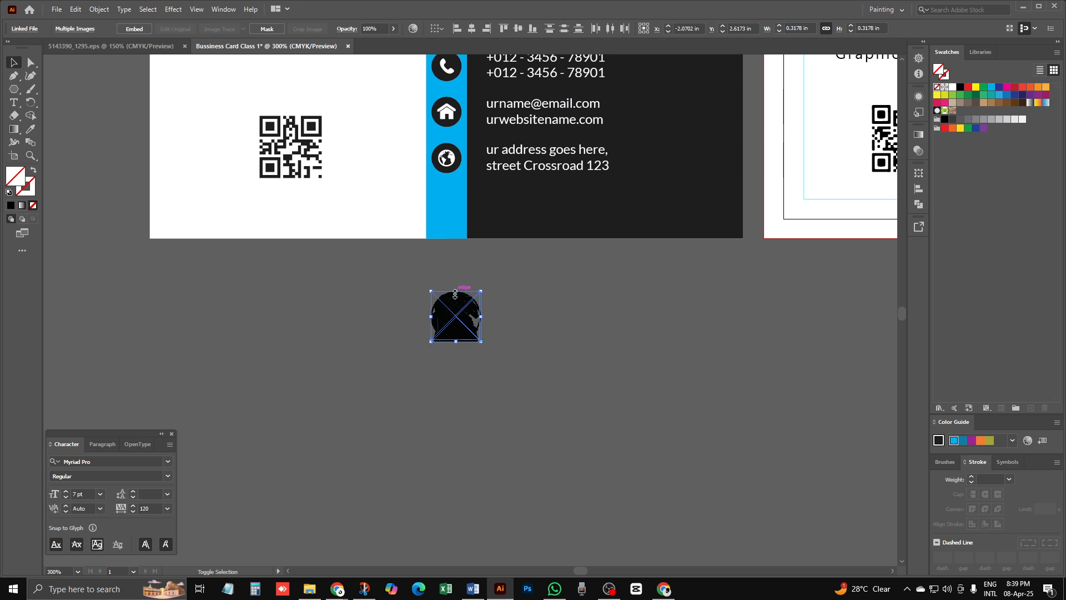
pyautogui.moveTo(456, 294); pyautogui.dragTo(486, 304)
pyautogui.click(451, 273)
# Step: Align the four icons on a common vertical centre and distribute them evenly horizontally
pyautogui.click(500, 379)
pyautogui.keyDown('ctrl'); pyautogui.click(531, 326); pyautogui.keyUp('ctrl')
pyautogui.hotkey('ctrl', '-')
pyautogui.scroll(-8, 462, 284)
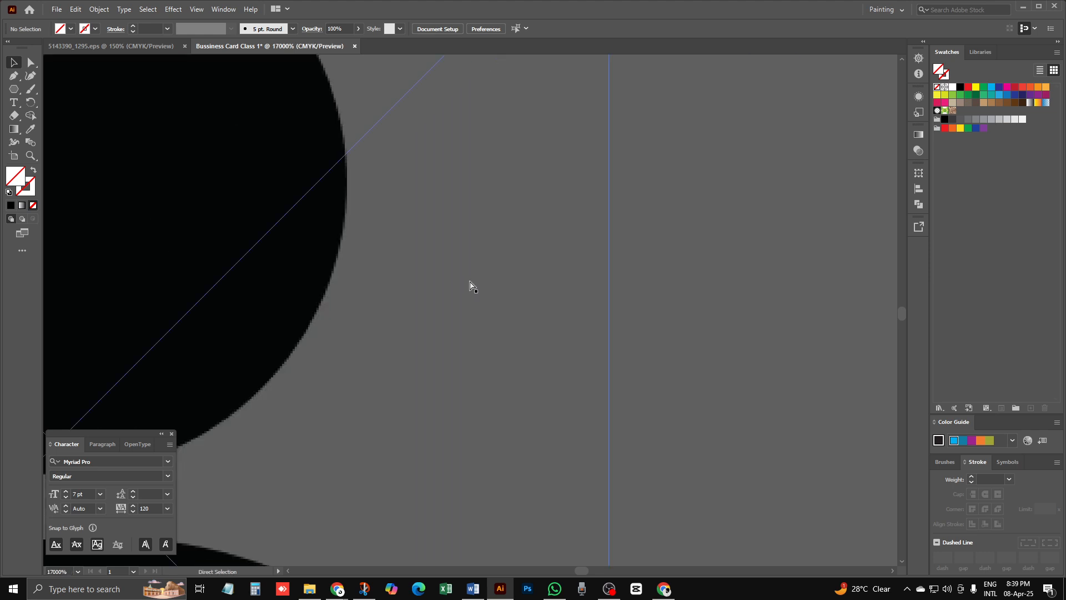
pyautogui.scroll(-1, 478, 285)
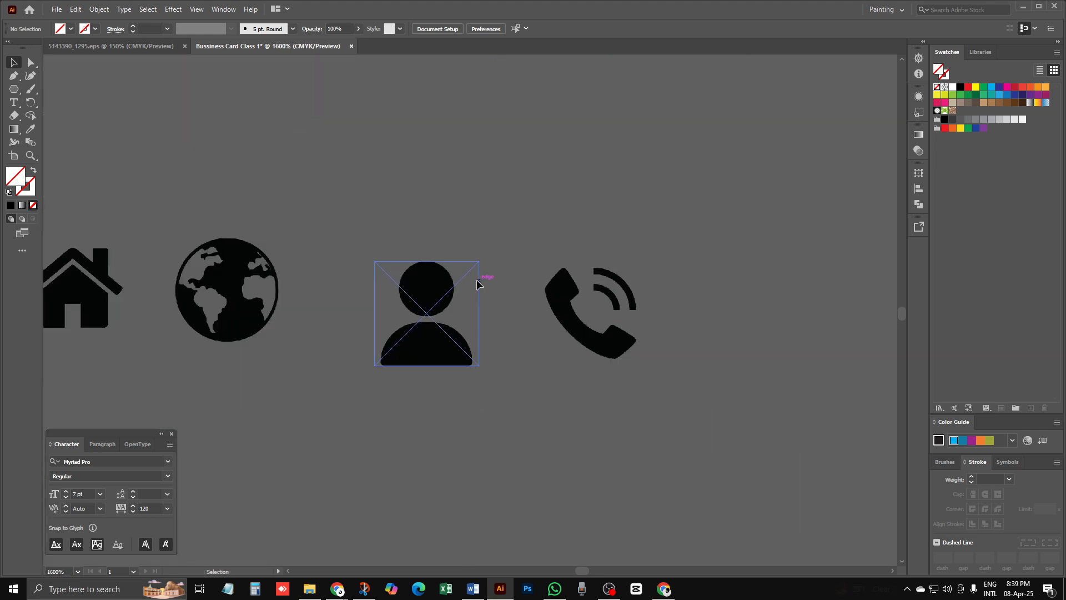
pyautogui.hotkey('ctrl', '-')
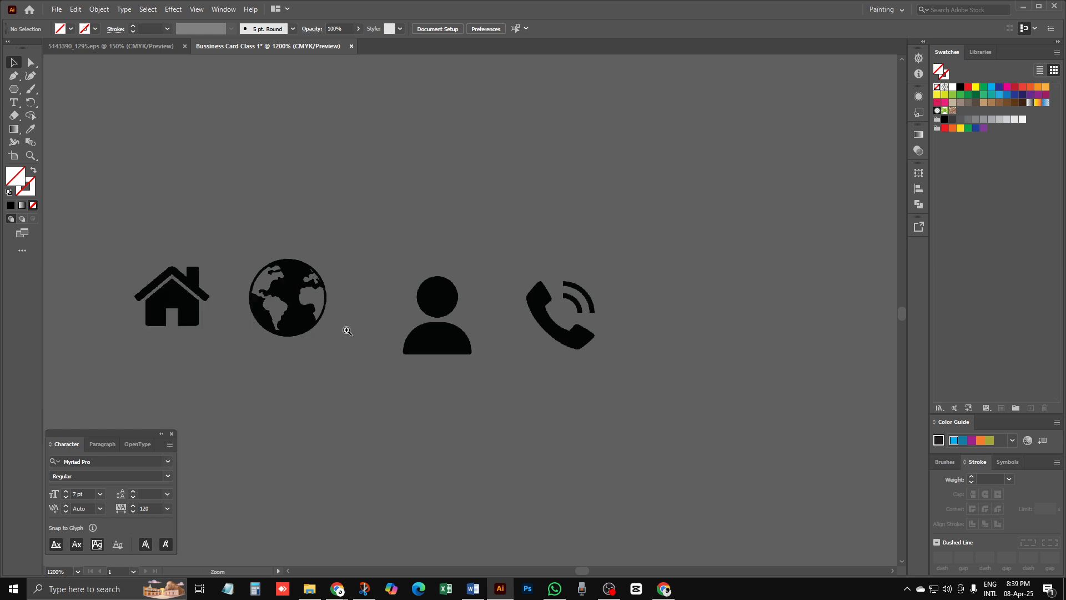
pyautogui.moveTo(359, 337); pyautogui.dragTo(402, 281)
pyautogui.hotkey('ctrl', '+')
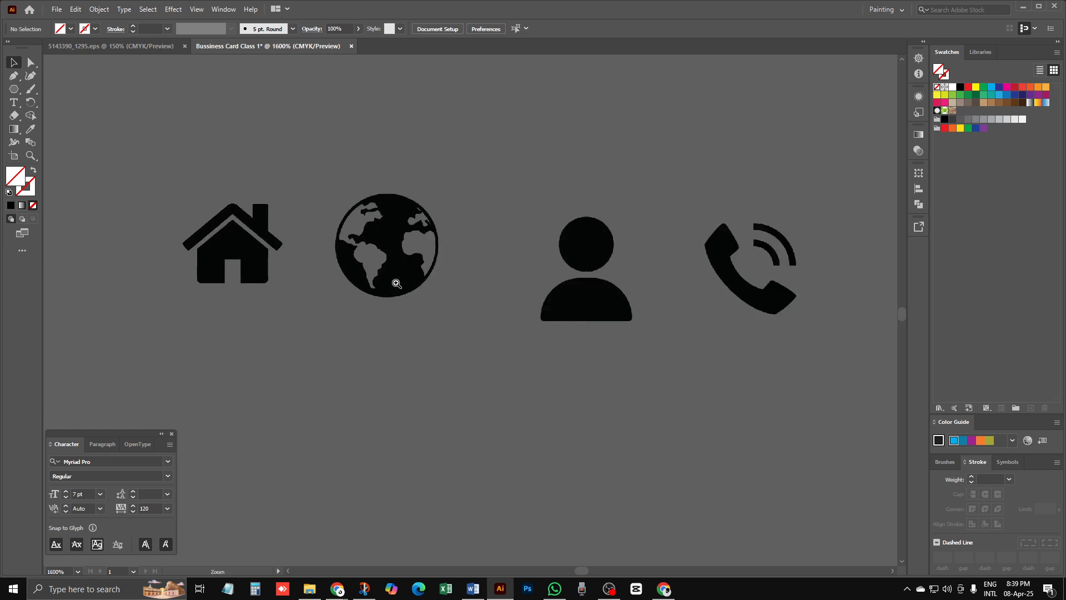
pyautogui.moveTo(473, 319); pyautogui.dragTo(390, 333)
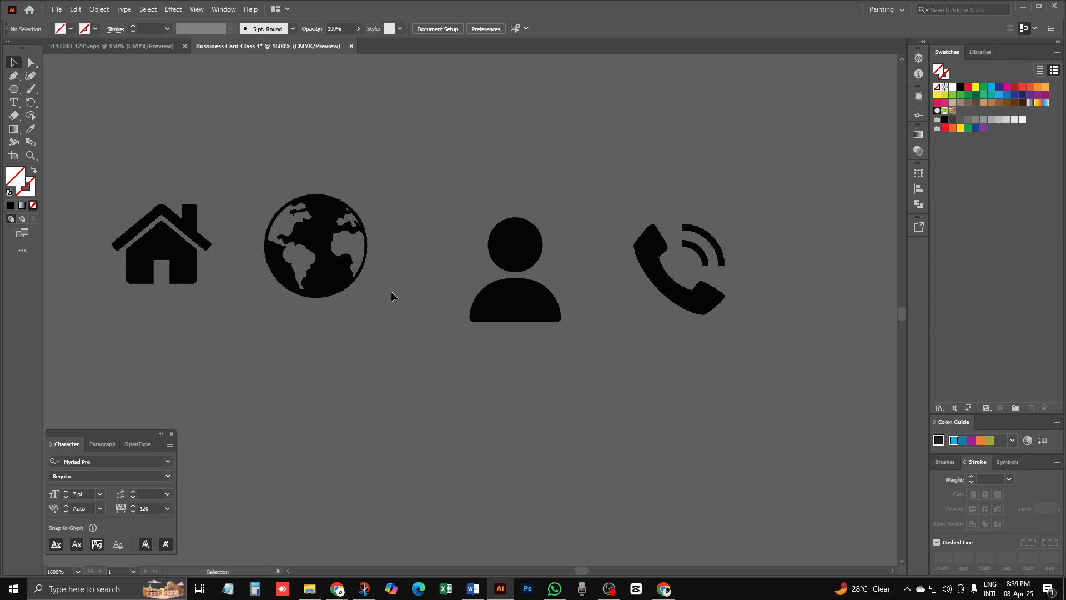
pyautogui.moveTo(100, 273); pyautogui.dragTo(733, 251)
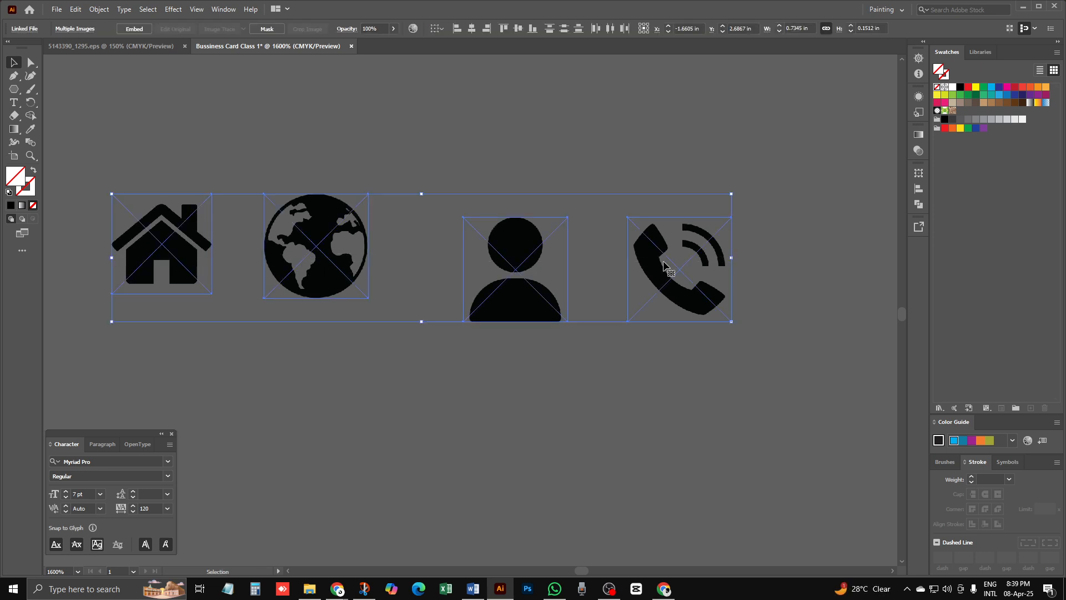
pyautogui.click(519, 28)
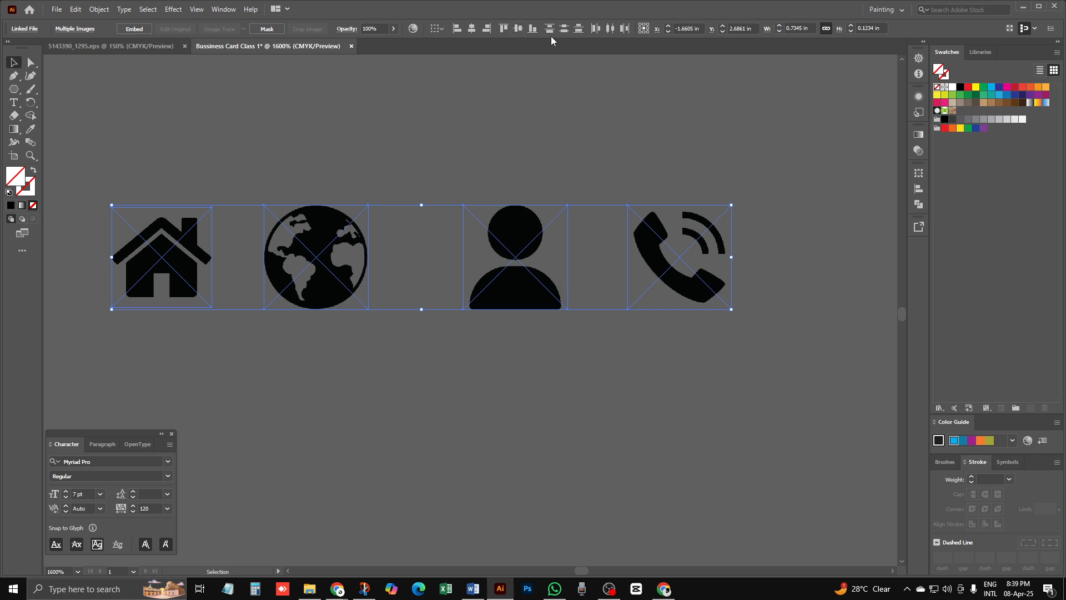
pyautogui.click(610, 29)
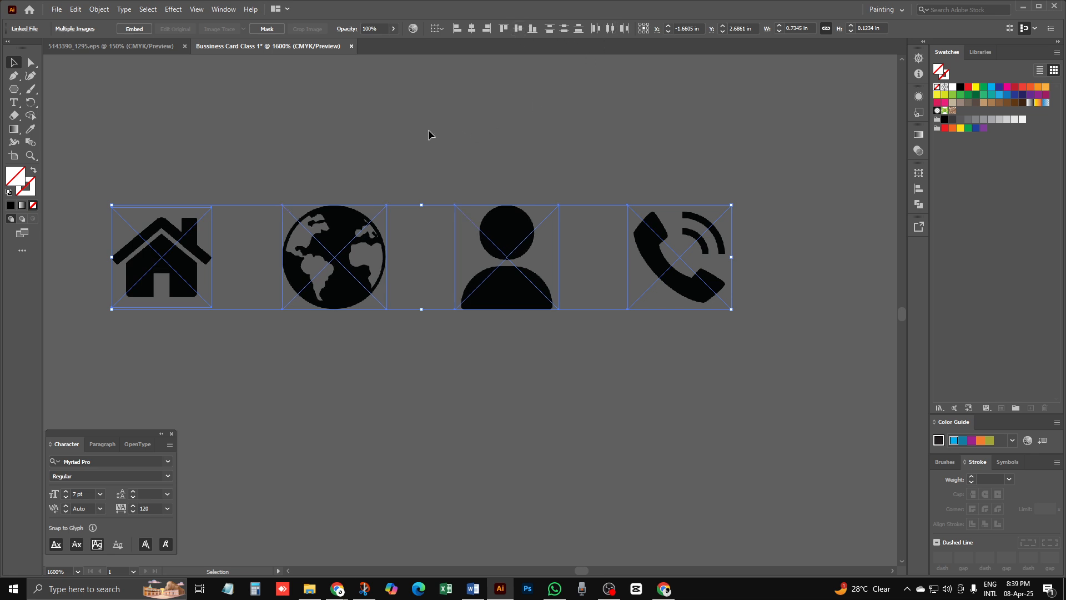
pyautogui.click(361, 372)
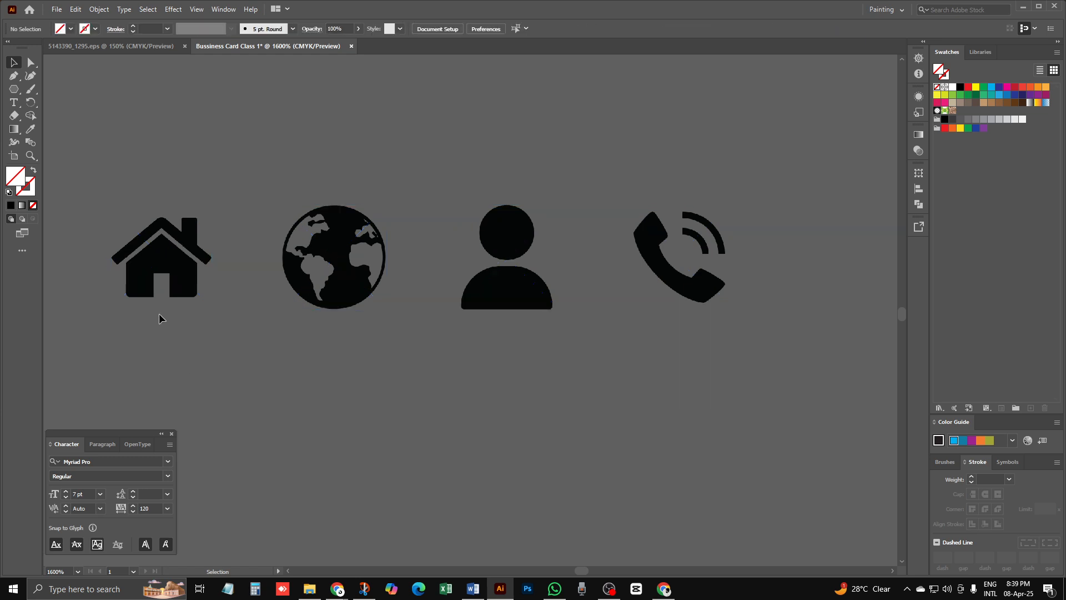
pyautogui.click(172, 250)
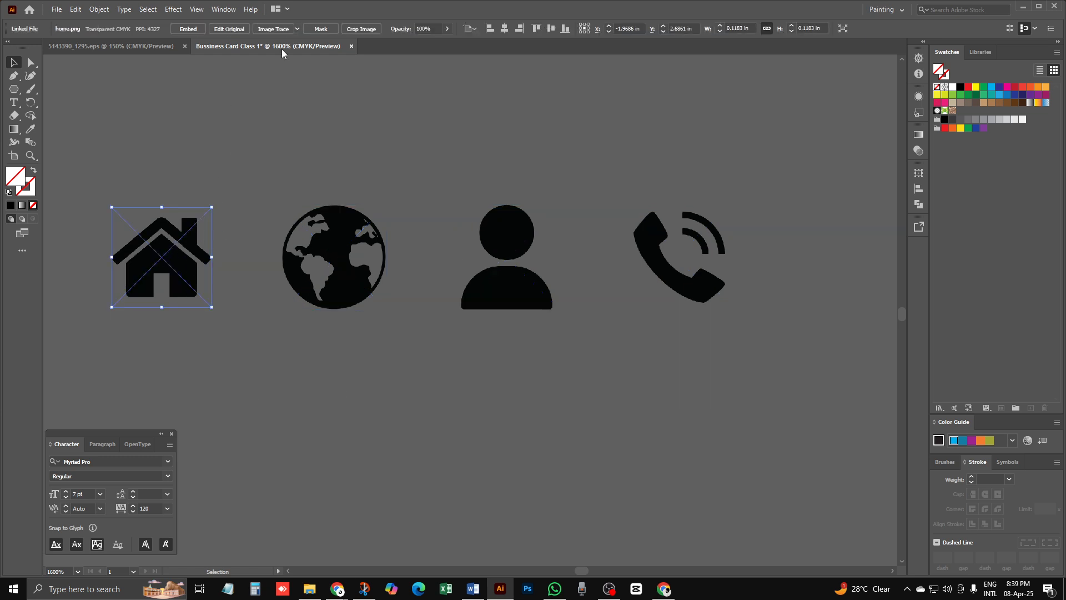
# Step: Trace the house and globe icons with the Silhouettes preset and expand them to paths
pyautogui.click(297, 28)
pyautogui.click(326, 166)
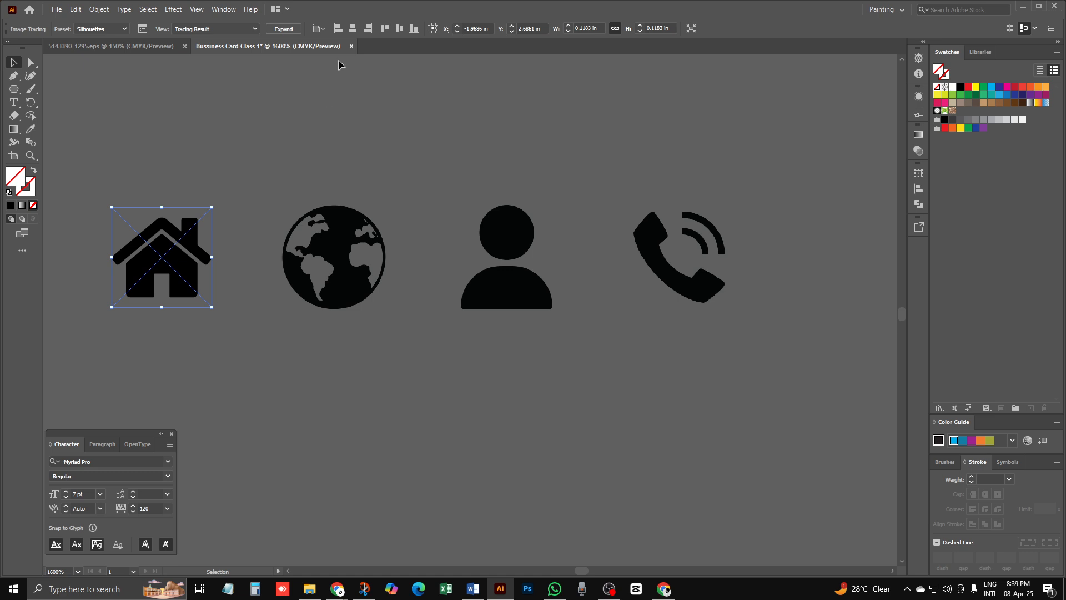
pyautogui.click(286, 31)
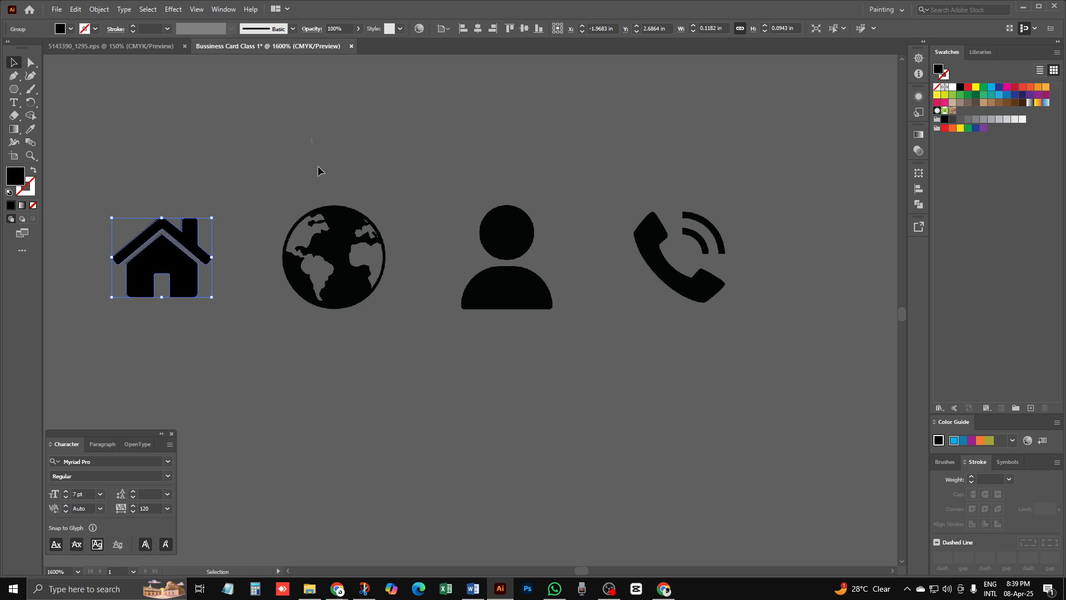
pyautogui.click(351, 240)
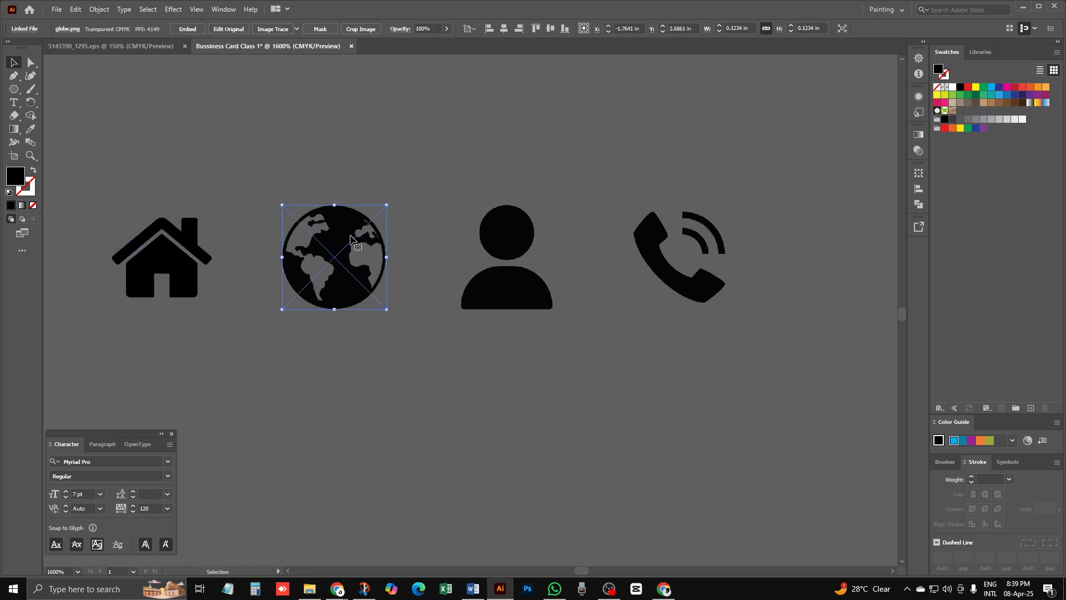
pyautogui.click(297, 29)
pyautogui.click(320, 167)
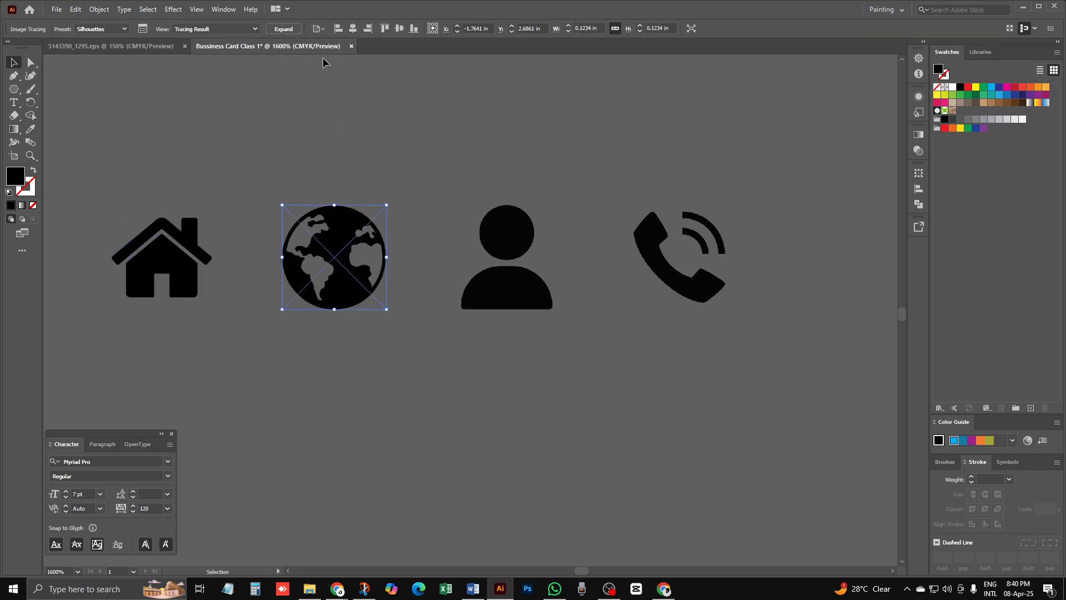
pyautogui.click(284, 30)
# Step: Trace the person and phone icons as Silhouettes and expand them to paths
pyautogui.click(503, 267)
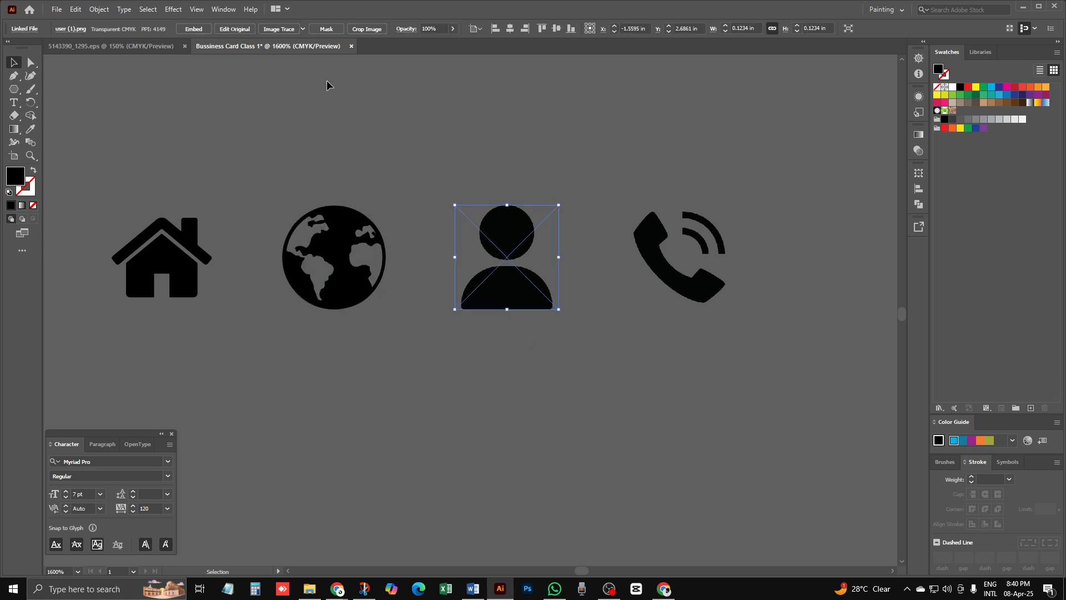
pyautogui.click(280, 29)
pyautogui.hotkey('ctrl', 'z')
pyautogui.click(303, 28)
pyautogui.click(334, 166)
pyautogui.click(283, 28)
pyautogui.moveTo(632, 177); pyautogui.dragTo(742, 349)
pyautogui.click(318, 29)
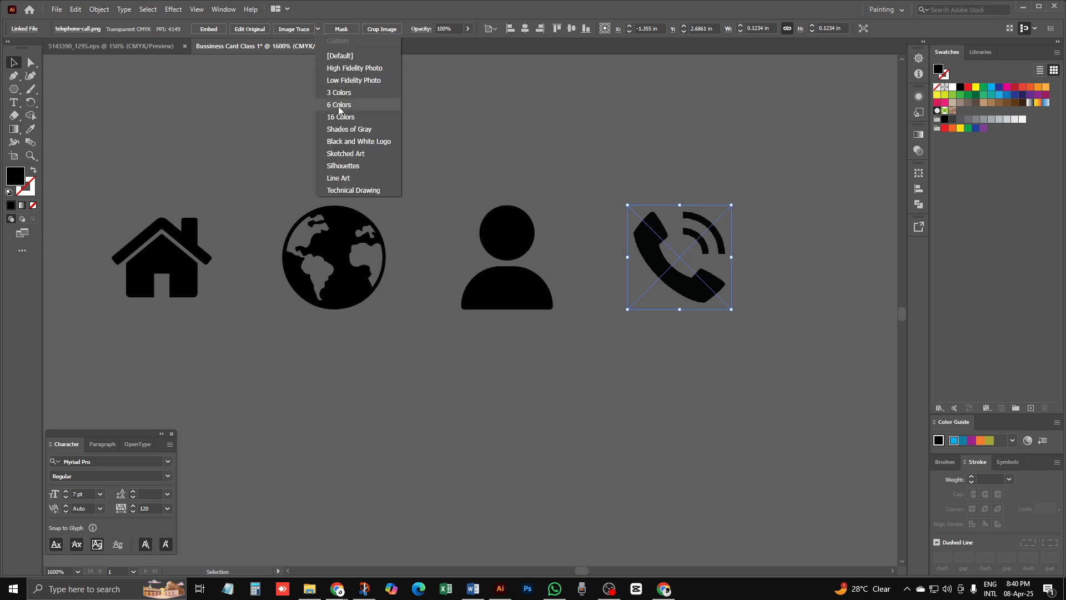
pyautogui.click(333, 166)
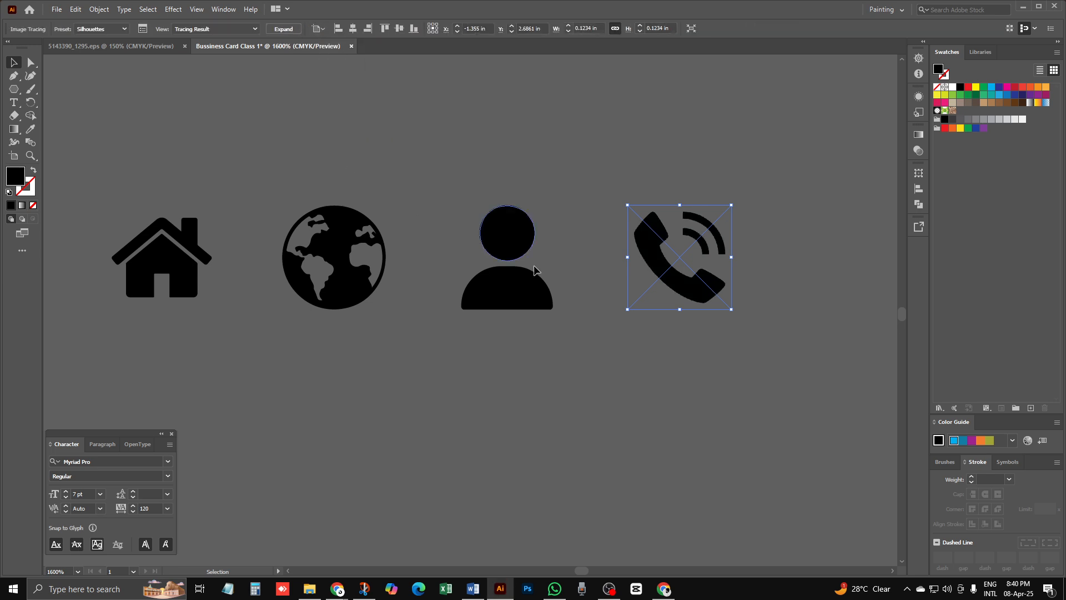
pyautogui.click(292, 29)
# Step: Select all four traced icons and fill them white
pyautogui.click(645, 363)
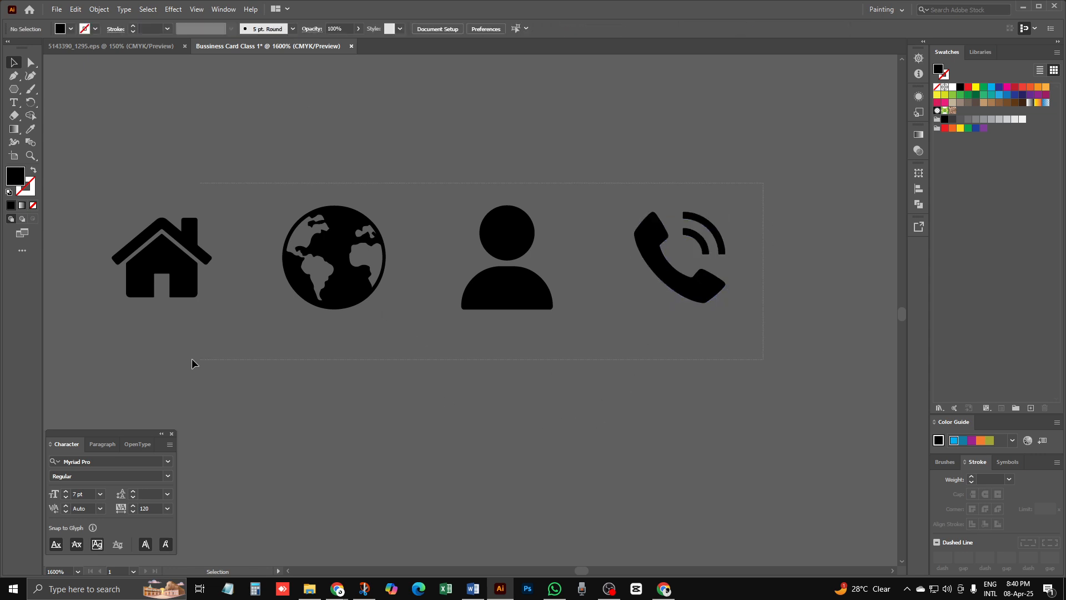
pyautogui.hotkey('ctrl', 'a')
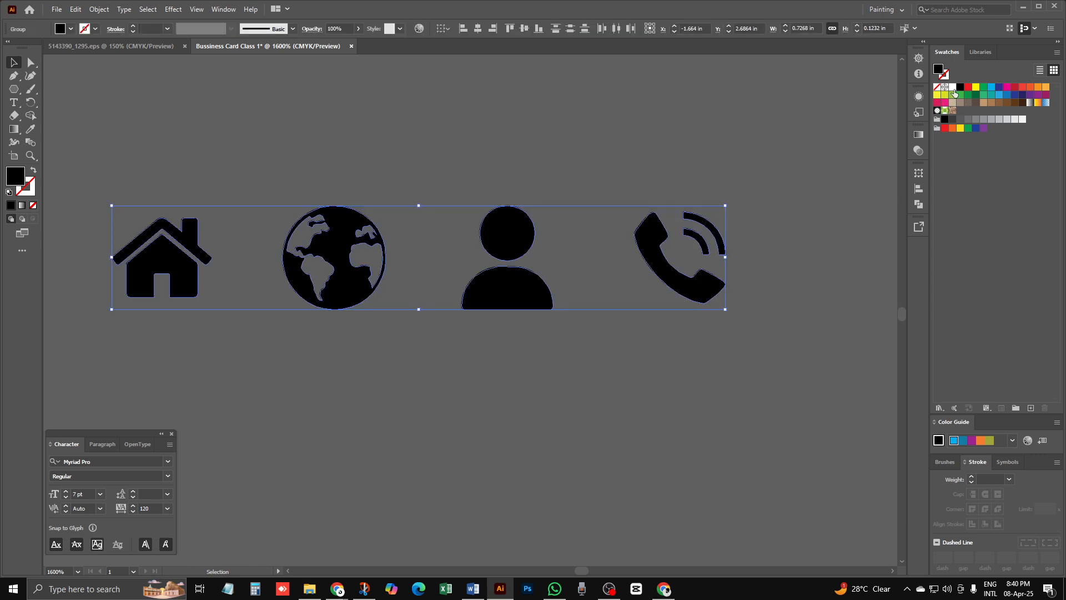
pyautogui.click(953, 88)
pyautogui.click(642, 378)
pyautogui.hotkey('ctrl', '-')
pyautogui.hotkey('ctrl', '-')
pyautogui.hotkey('ctrl', '-')
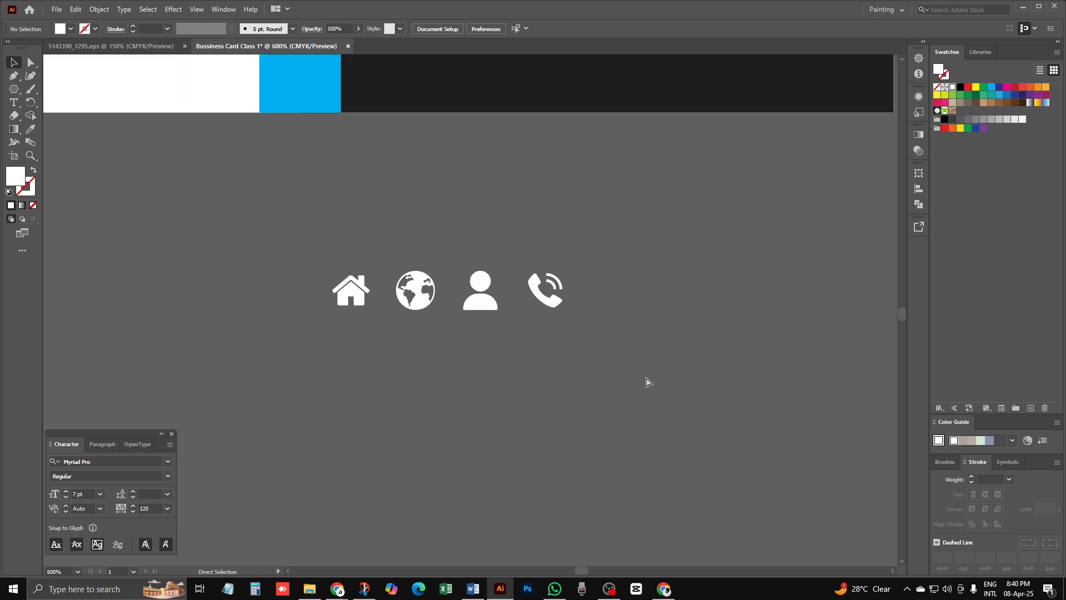
# Step: Draw a circle over the house icon with the Ellipse tool and fill it black
pyautogui.scroll(5, 626, 381)
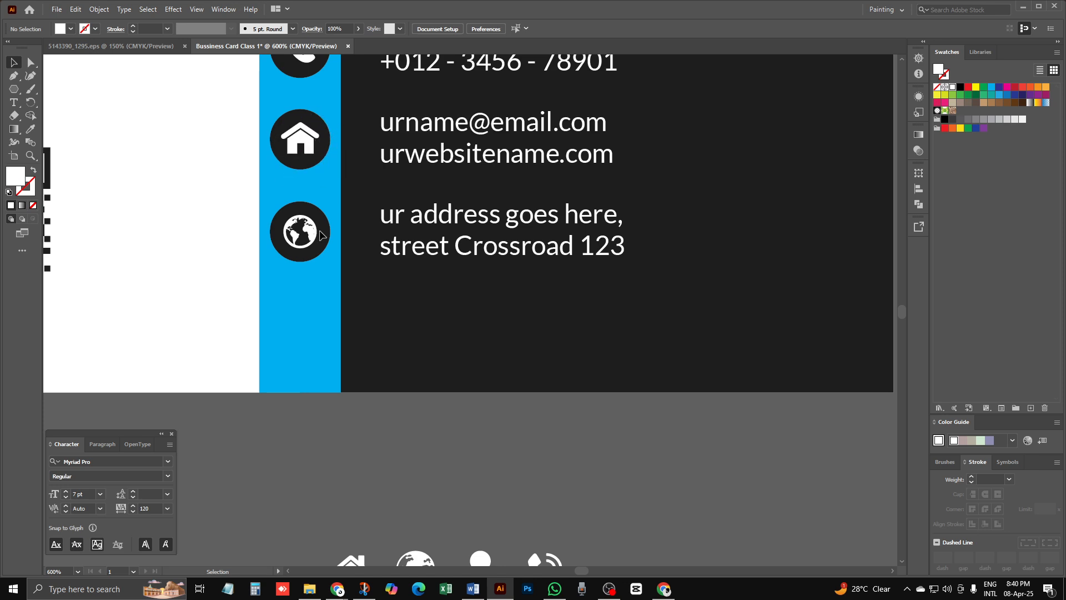
pyautogui.scroll(-3, 475, 438)
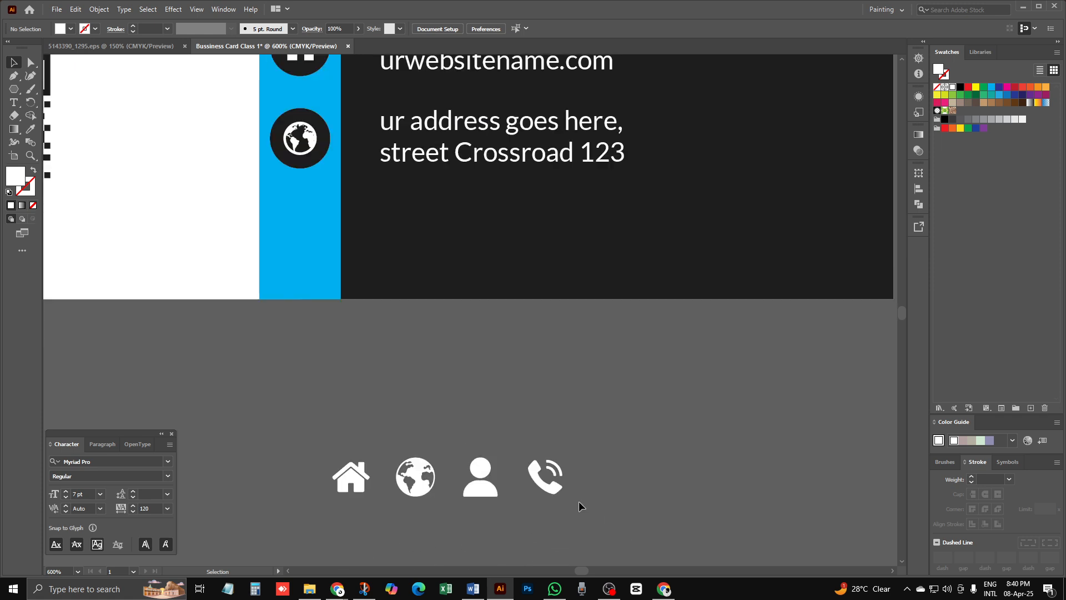
pyautogui.scroll(-1, 341, 384)
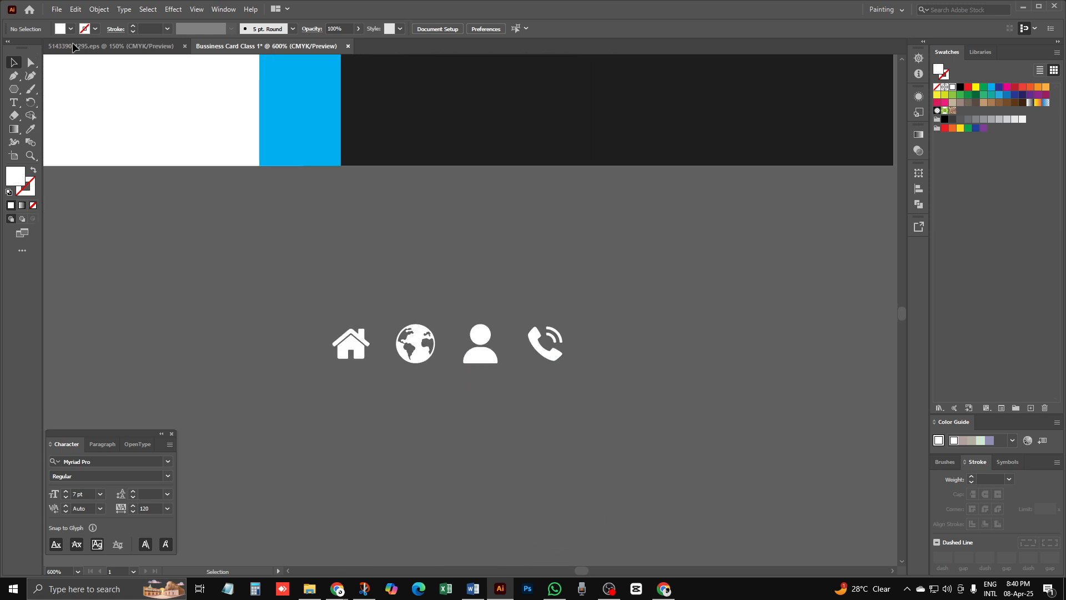
pyautogui.click(15, 90)
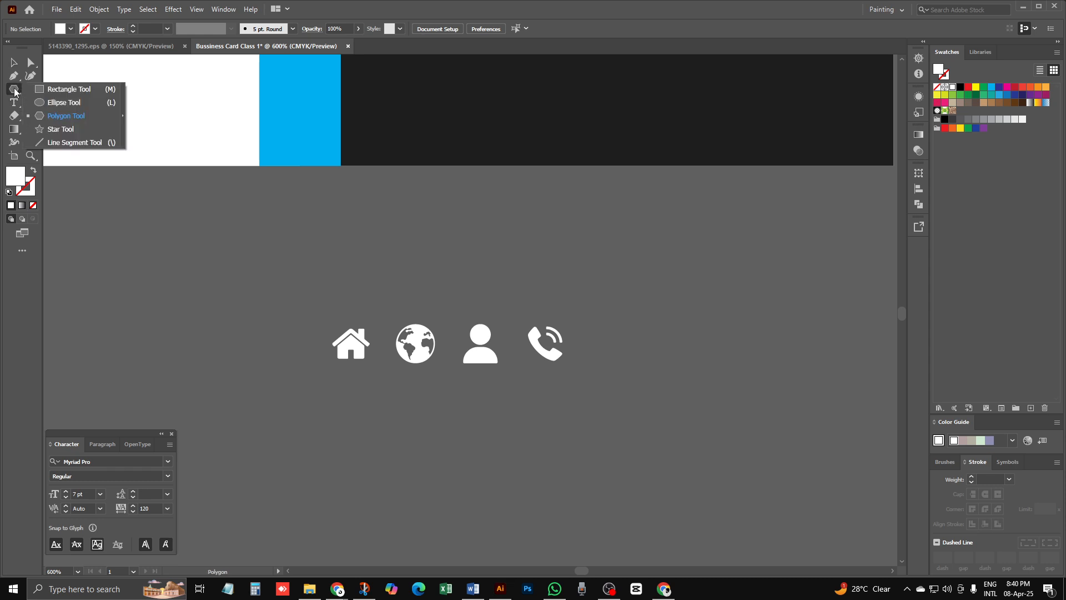
pyautogui.click(56, 104)
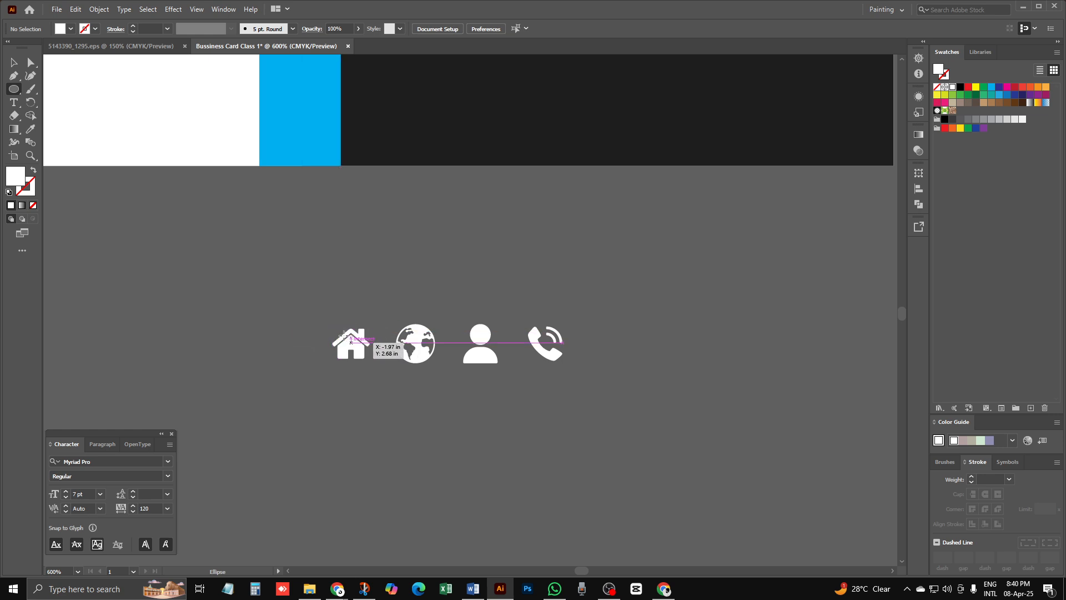
pyautogui.moveTo(318, 326); pyautogui.dragTo(378, 381)
pyautogui.click(961, 88)
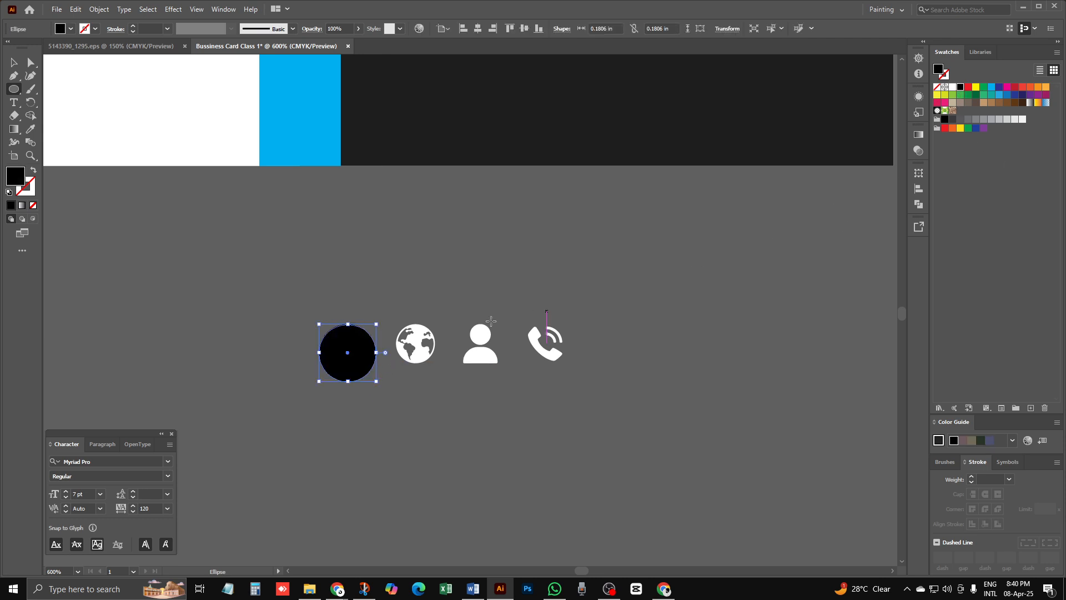
# Step: Send the black circle to the back behind the house and reposition it
pyautogui.click(17, 63)
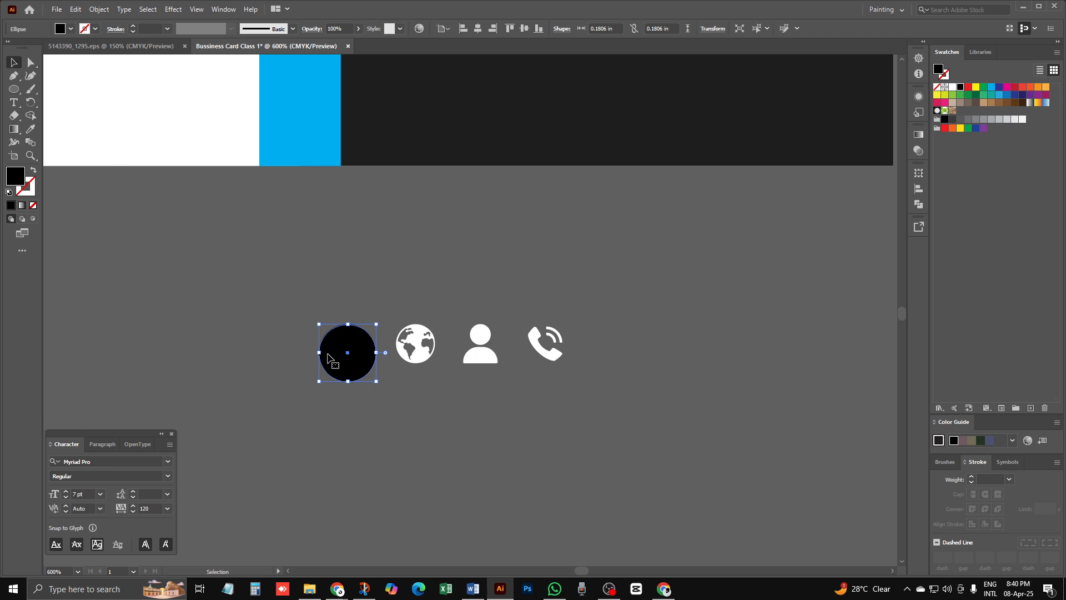
pyautogui.rightClick(358, 338)
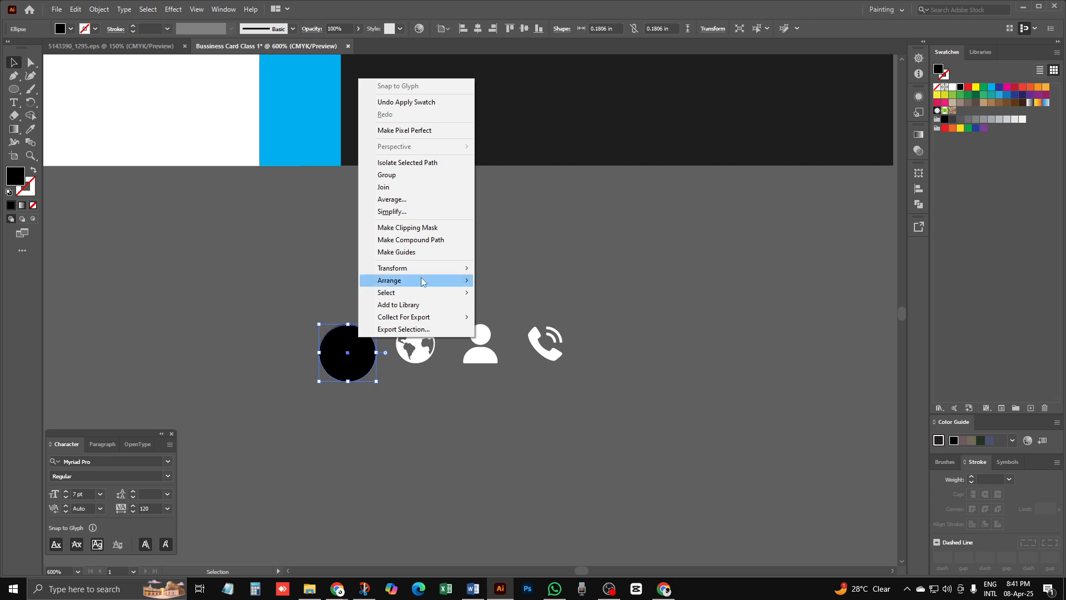
pyautogui.moveTo(403, 283)
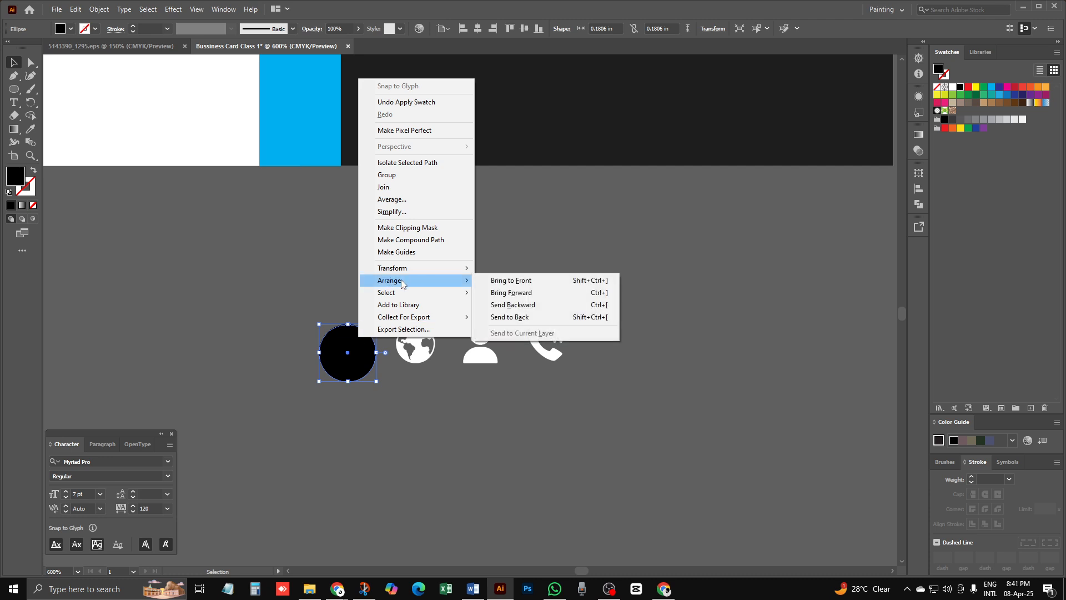
pyautogui.click(513, 318)
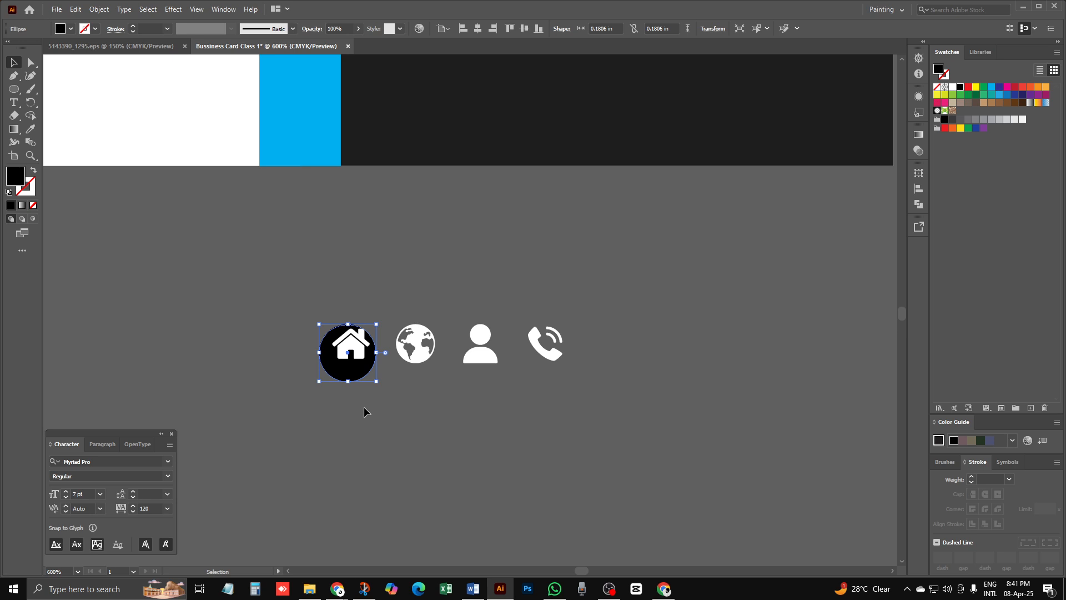
pyautogui.moveTo(356, 367); pyautogui.dragTo(300, 346)
# Step: Spread the globe, person and phone icons farther apart for even spacing
pyautogui.click(390, 397)
pyautogui.click(345, 388)
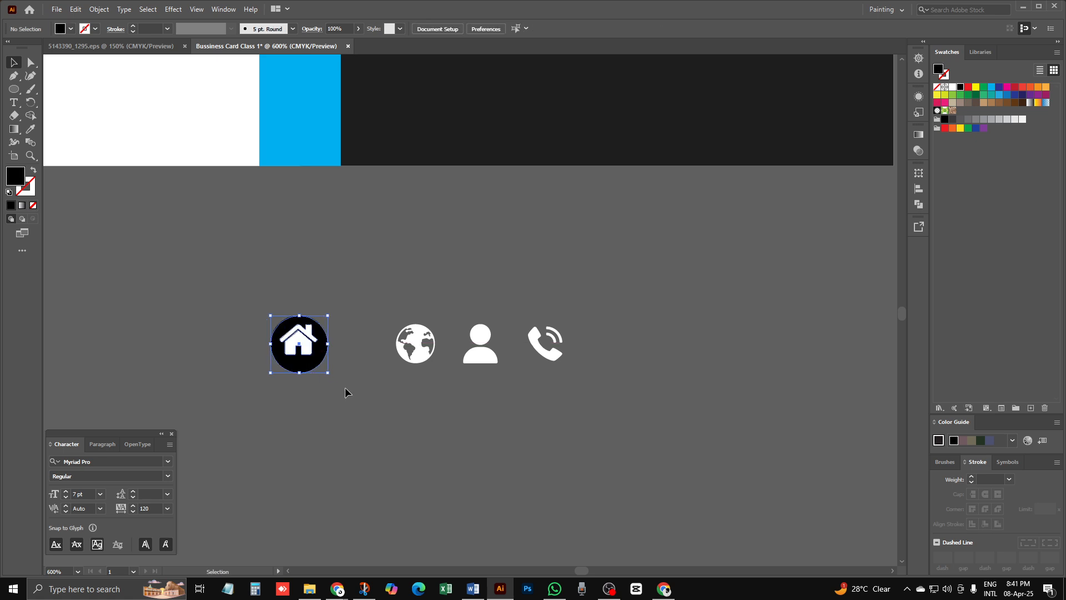
pyautogui.moveTo(420, 345); pyautogui.dragTo(409, 343)
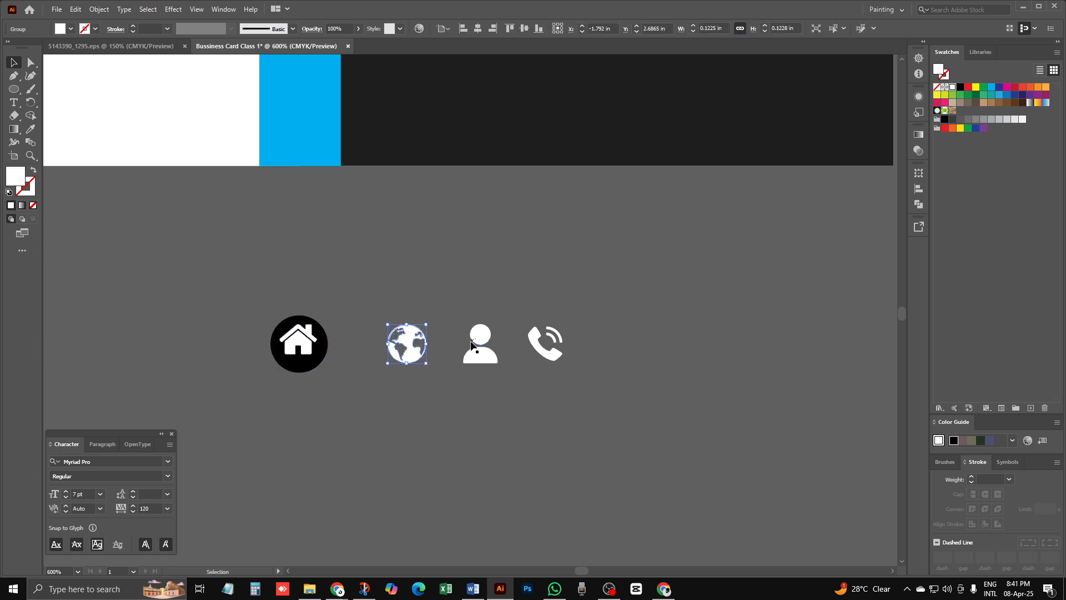
pyautogui.click(548, 343)
pyautogui.moveTo(539, 346); pyautogui.dragTo(609, 349)
pyautogui.moveTo(489, 348); pyautogui.dragTo(519, 350)
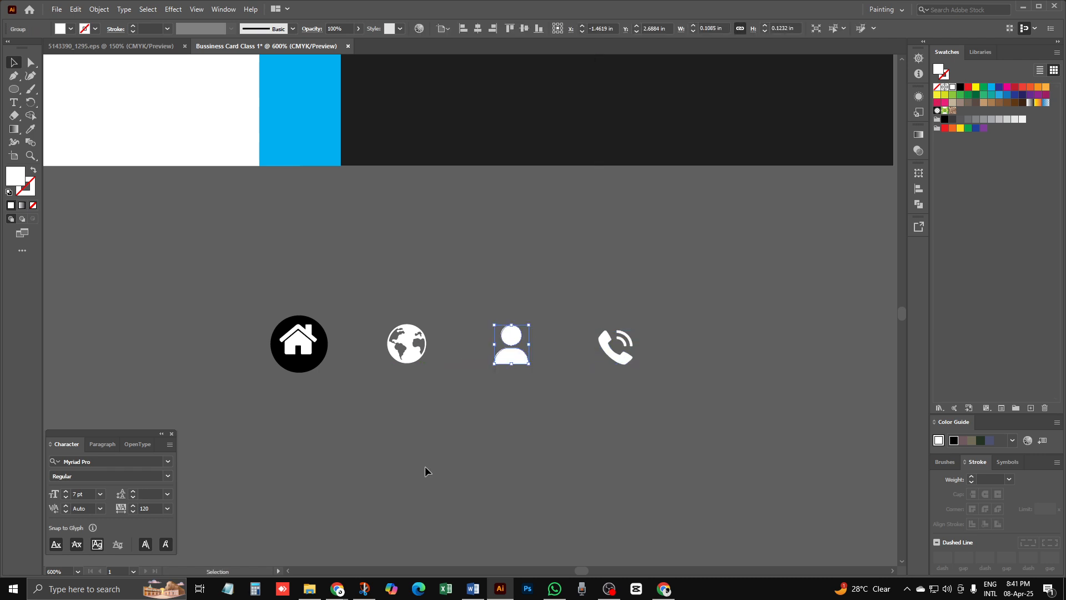
pyautogui.click(428, 469)
# Step: Alt-drag copies of the black circle behind the globe, person and phone icons
pyautogui.keyDown('ctrl'); pyautogui.keyDown('alt'); pyautogui.click(306, 372); pyautogui.keyUp('alt'); pyautogui.keyUp('ctrl')
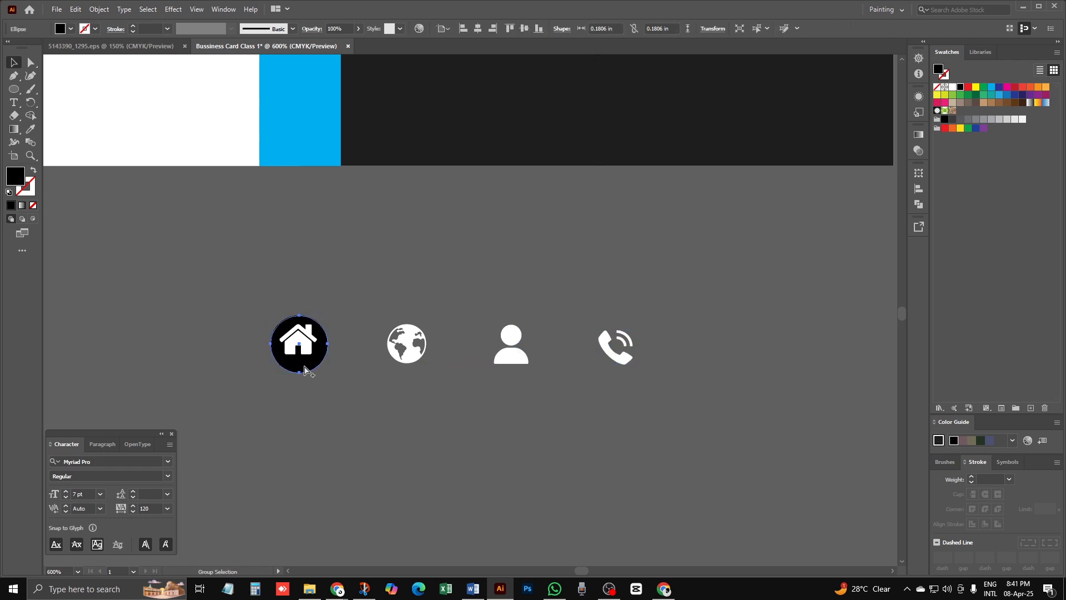
pyautogui.keyDown('ctrl'); pyautogui.click(382, 366); pyautogui.keyUp('ctrl')
pyautogui.moveTo(557, 338); pyautogui.dragTo(403, 353)
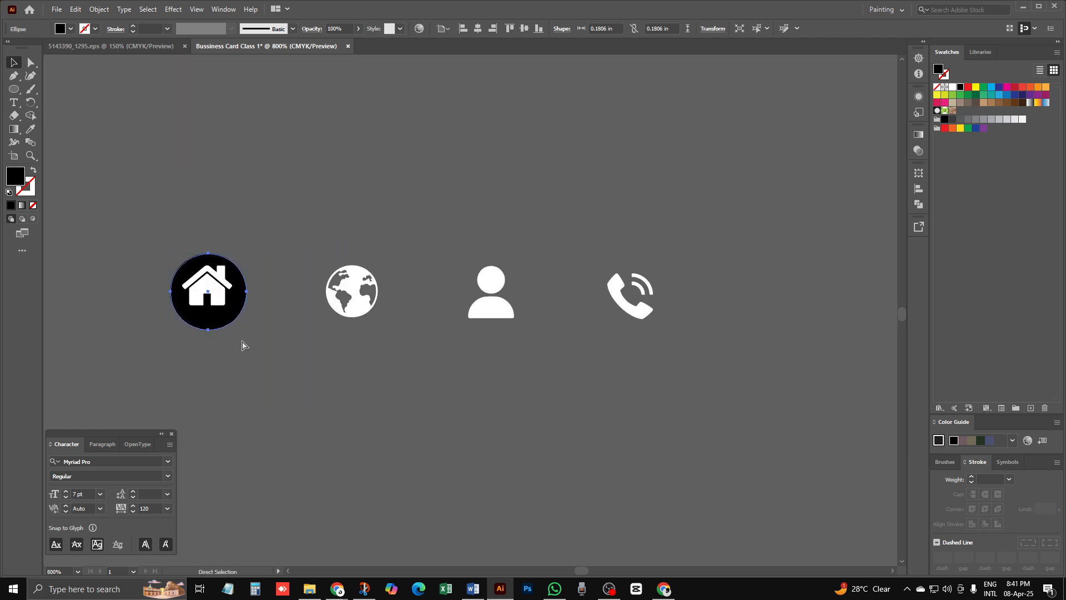
pyautogui.moveTo(227, 327); pyautogui.dragTo(652, 331)
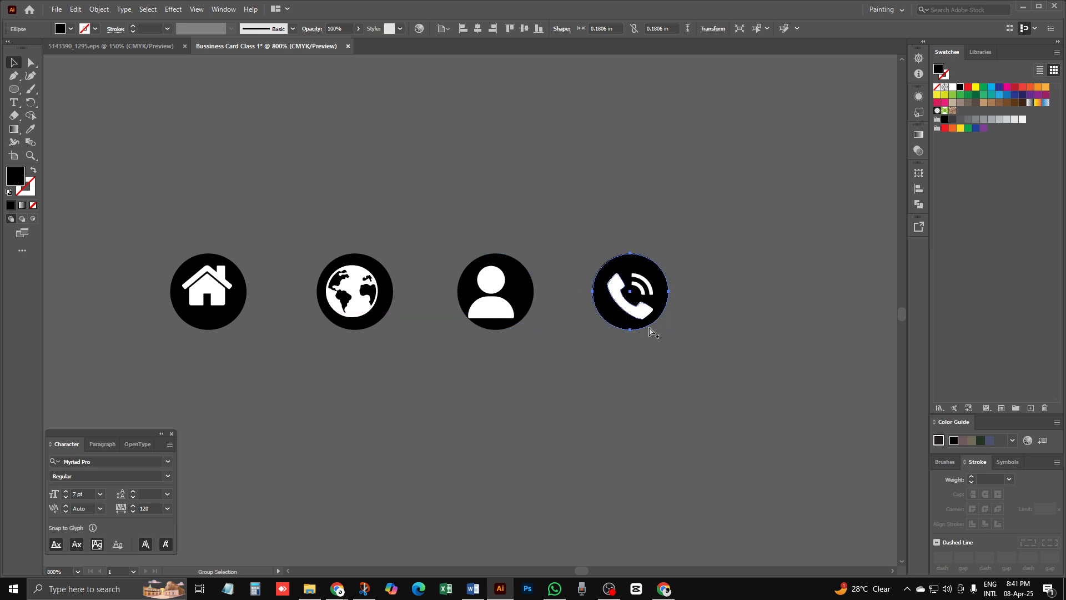
pyautogui.click(552, 397)
pyautogui.moveTo(643, 227); pyautogui.dragTo(642, 376)
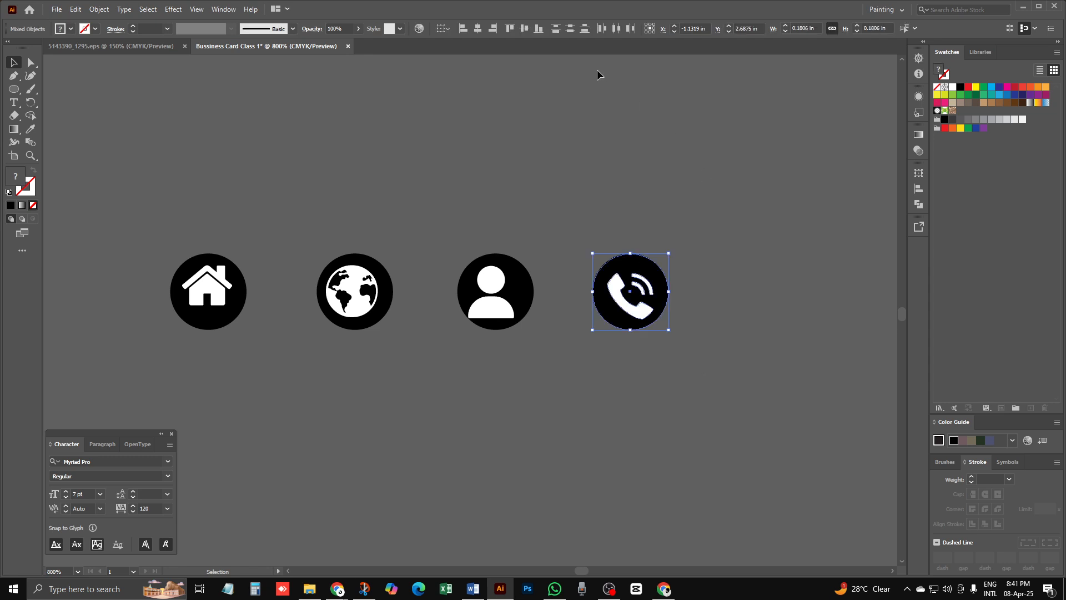
# Step: Centre the phone, person, globe and house symbols horizontally and vertically within their circles
pyautogui.click(527, 31)
pyautogui.click(495, 211)
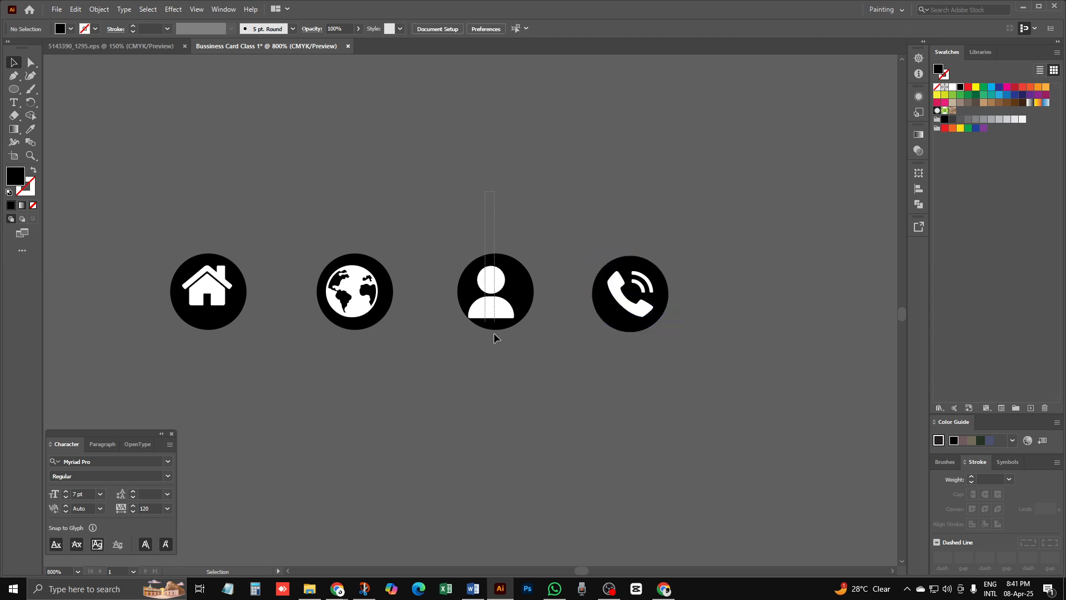
pyautogui.moveTo(495, 336); pyautogui.dragTo(490, 361)
pyautogui.click(480, 31)
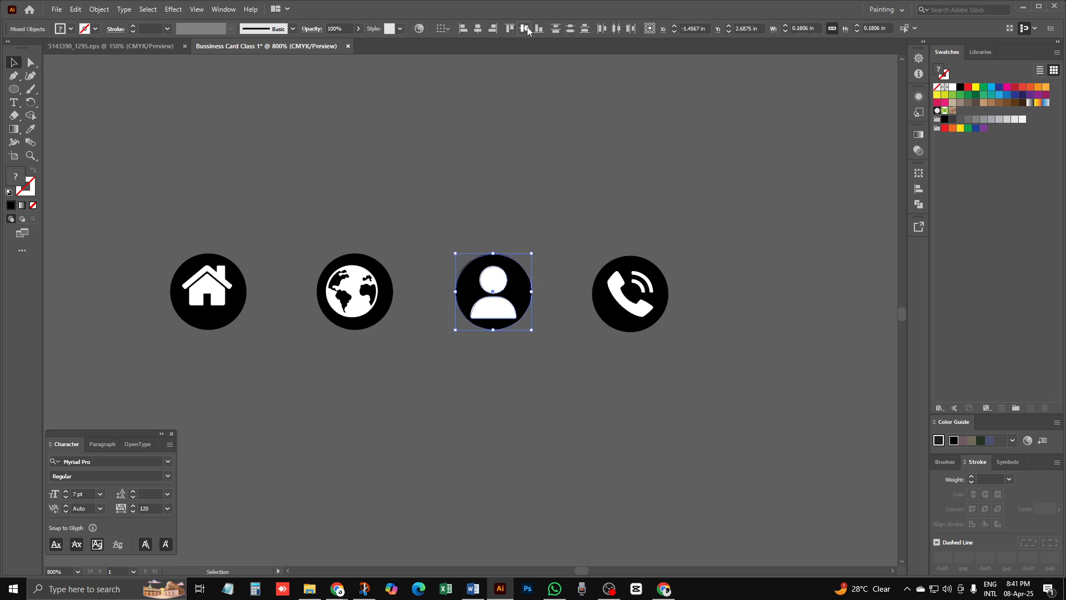
pyautogui.click(525, 28)
pyautogui.moveTo(365, 169); pyautogui.dragTo(356, 369)
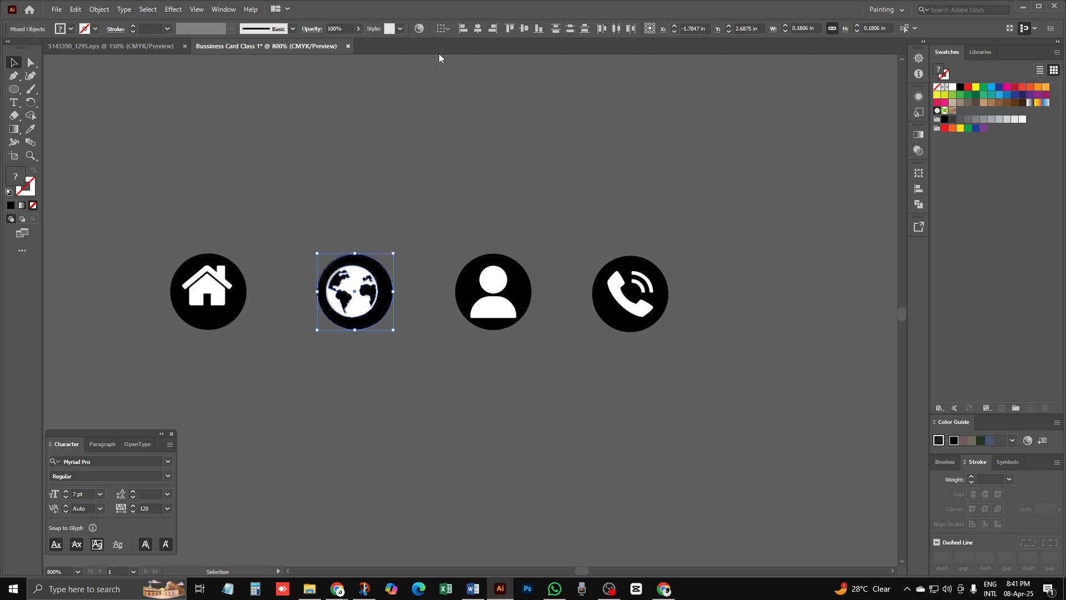
pyautogui.click(475, 31)
pyautogui.click(526, 31)
pyautogui.moveTo(183, 222); pyautogui.dragTo(305, 311)
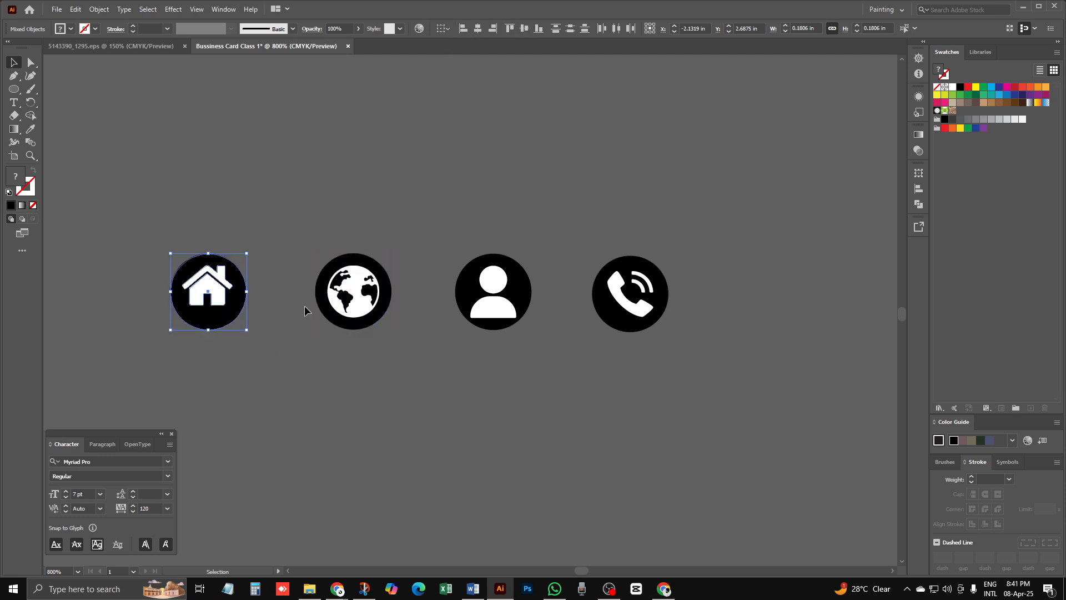
pyautogui.click(482, 32)
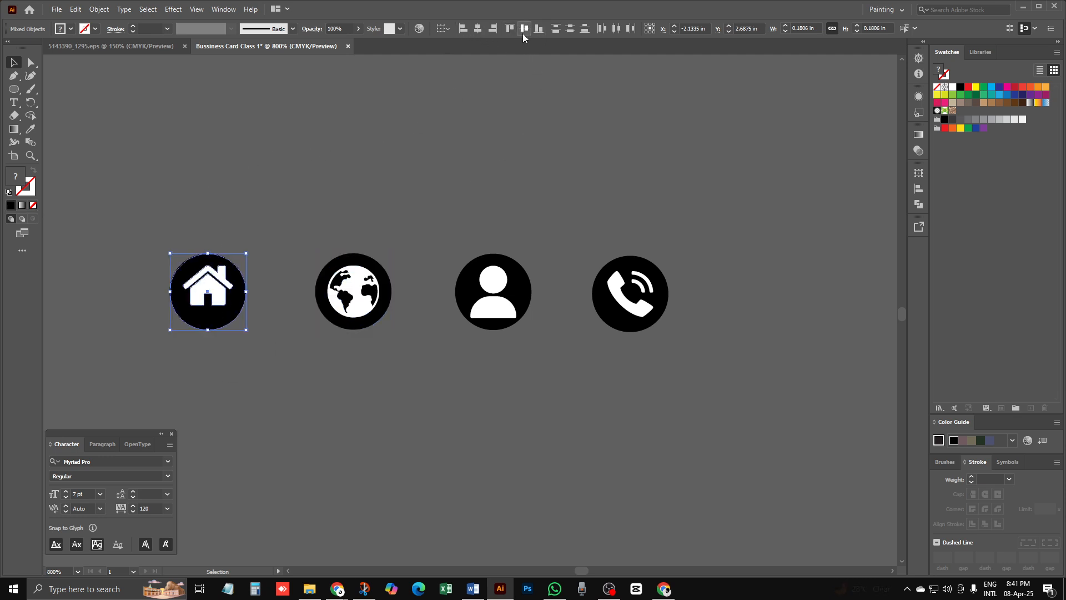
pyautogui.click(522, 32)
pyautogui.click(298, 249)
# Step: Group each symbol with its black circle, including house and phone badges
pyautogui.moveTo(282, 451); pyautogui.dragTo(275, 431)
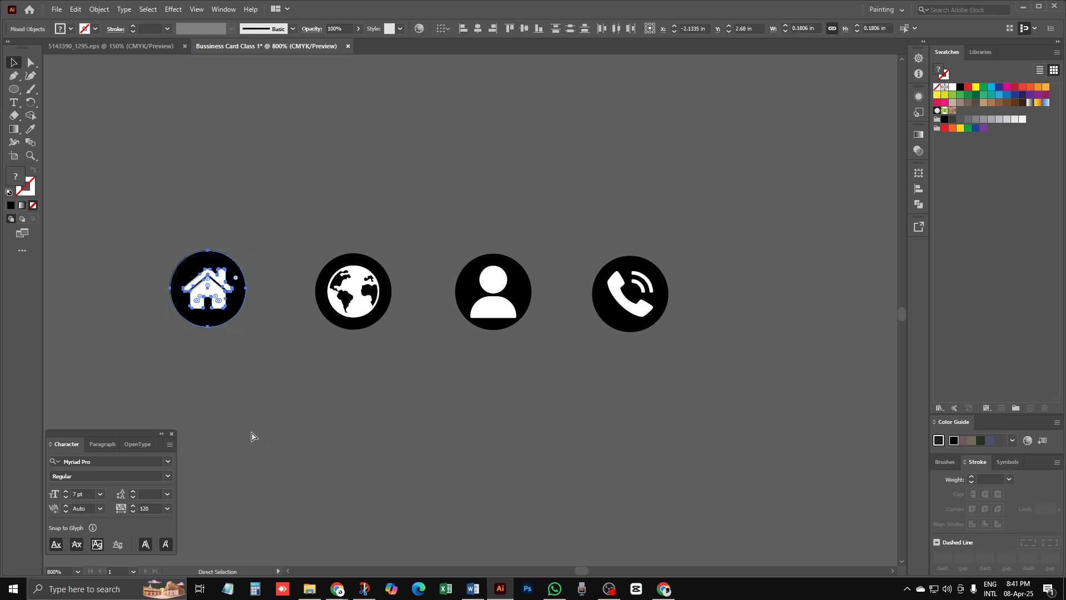
pyautogui.hotkey('ctrl', 'g')
pyautogui.click(326, 206)
pyautogui.moveTo(327, 209); pyautogui.dragTo(404, 445)
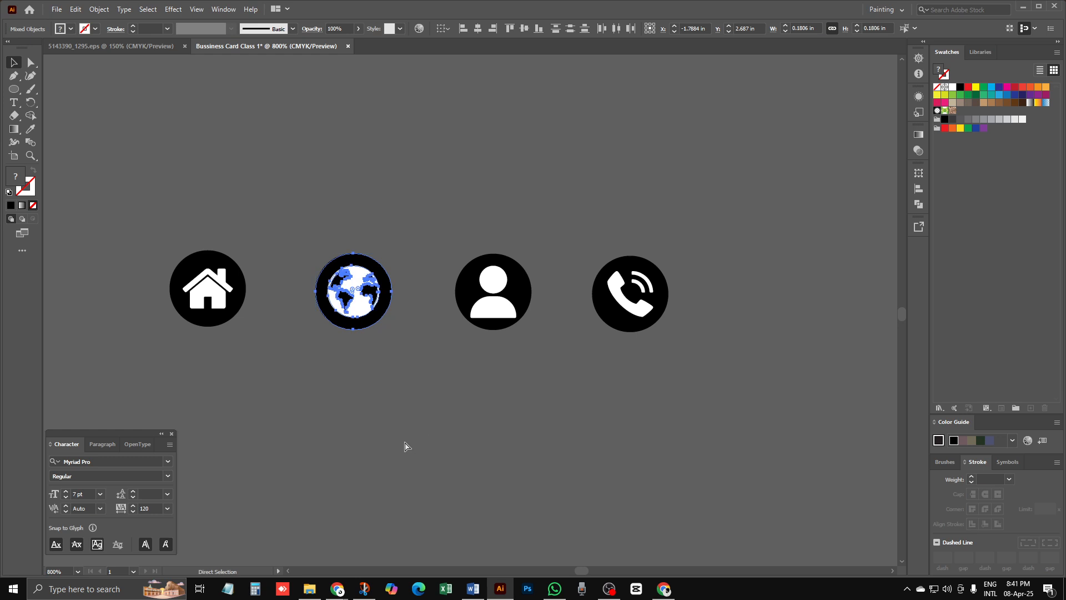
pyautogui.click(468, 421)
pyautogui.moveTo(459, 228); pyautogui.dragTo(542, 373)
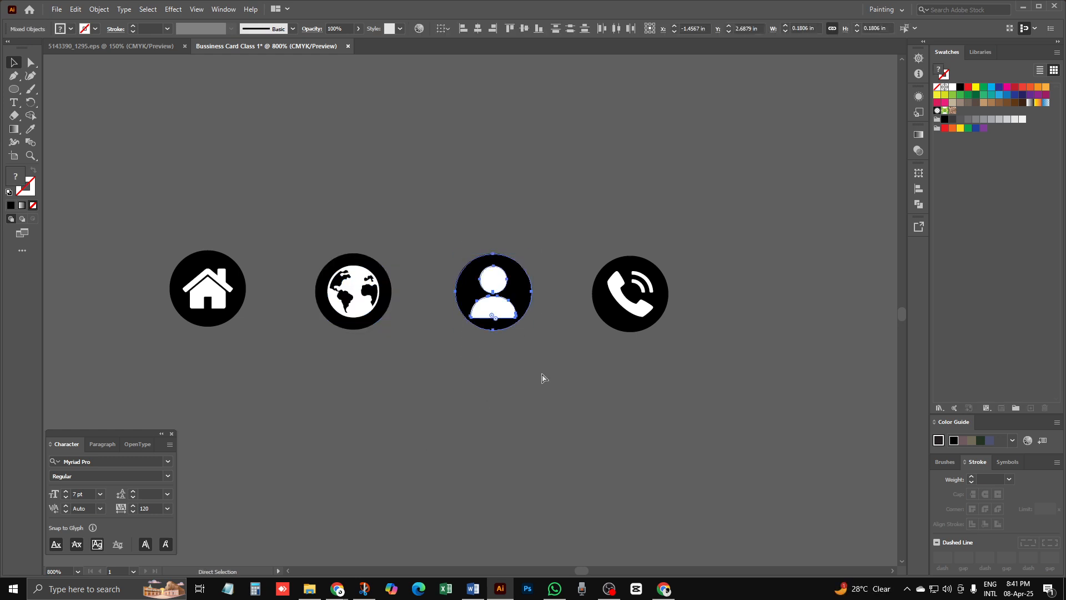
pyautogui.click(578, 364)
pyautogui.moveTo(579, 222); pyautogui.dragTo(662, 349)
pyautogui.rightClick(645, 287)
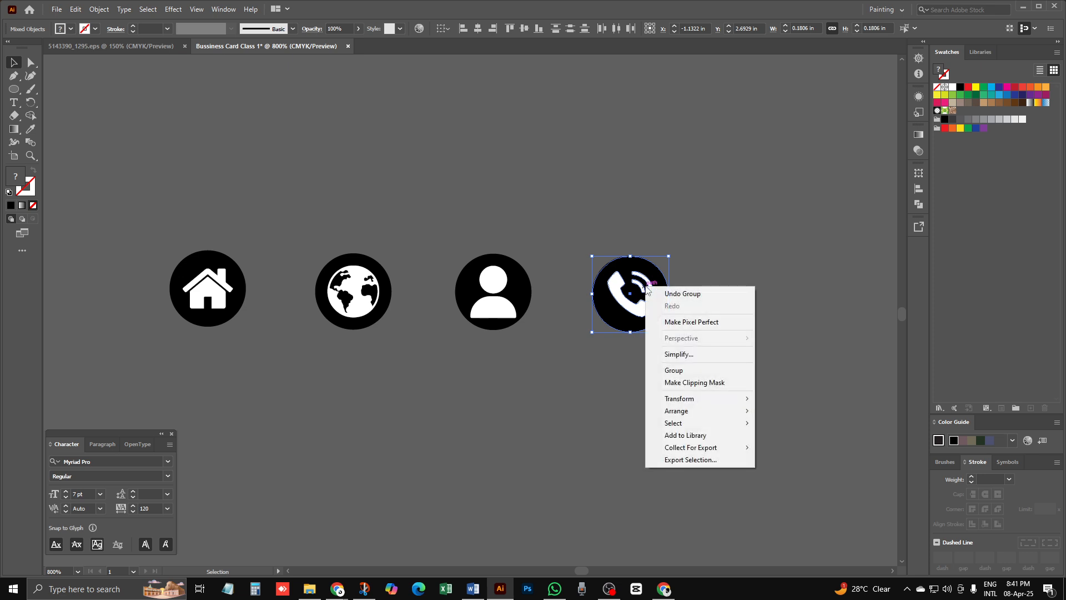
pyautogui.click(692, 370)
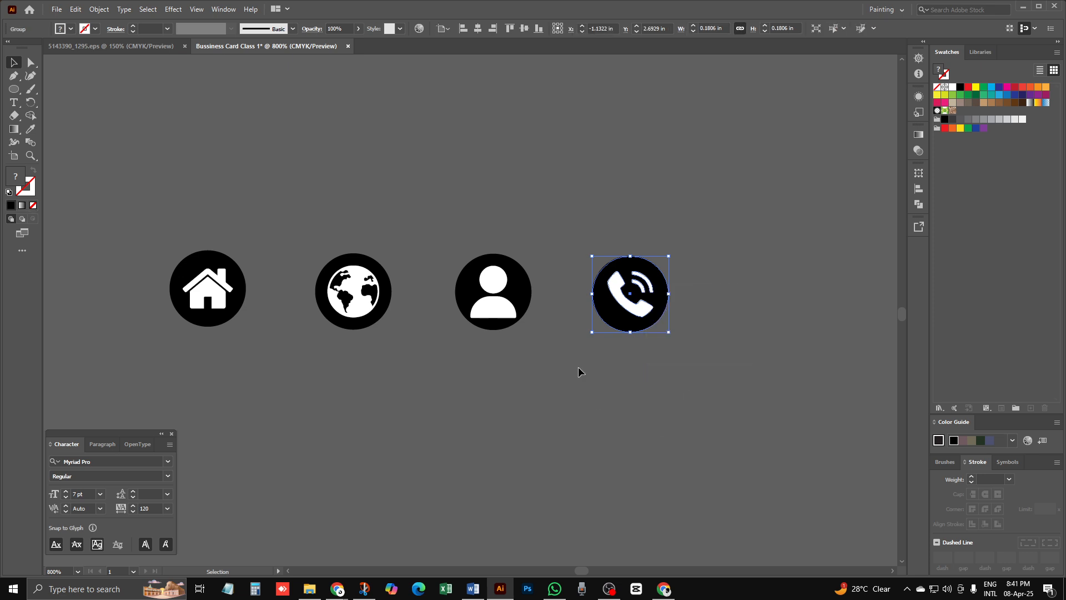
pyautogui.click(632, 368)
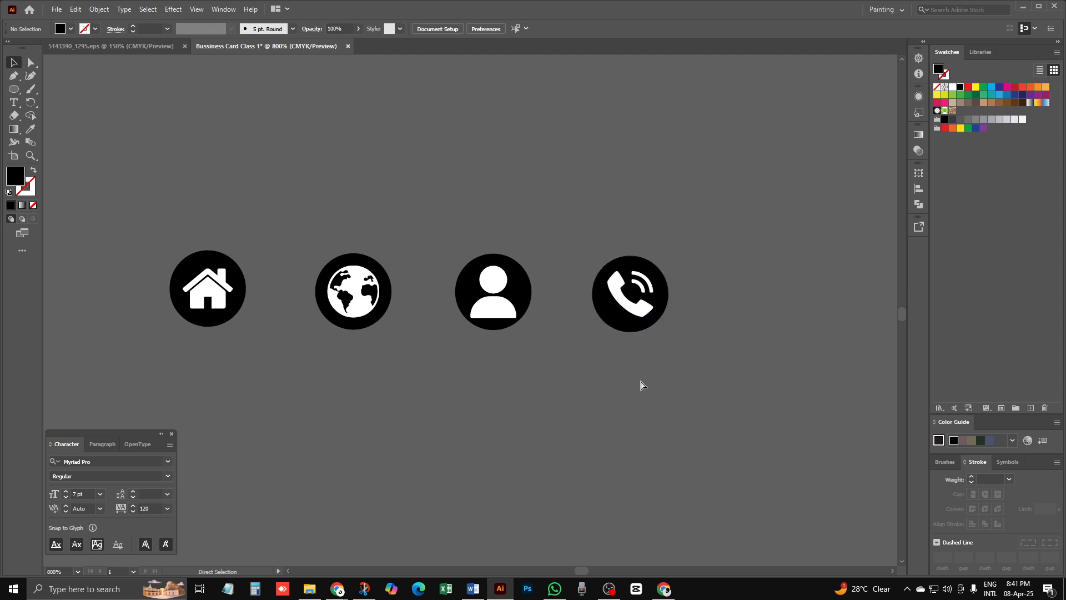
# Step: Drag the four circled badges onto the card's white side and the person badge onto the top blue tab
pyautogui.hotkey('ctrl', '-')
pyautogui.hotkey('ctrl', '-')
pyautogui.hotkey('ctrl', '-')
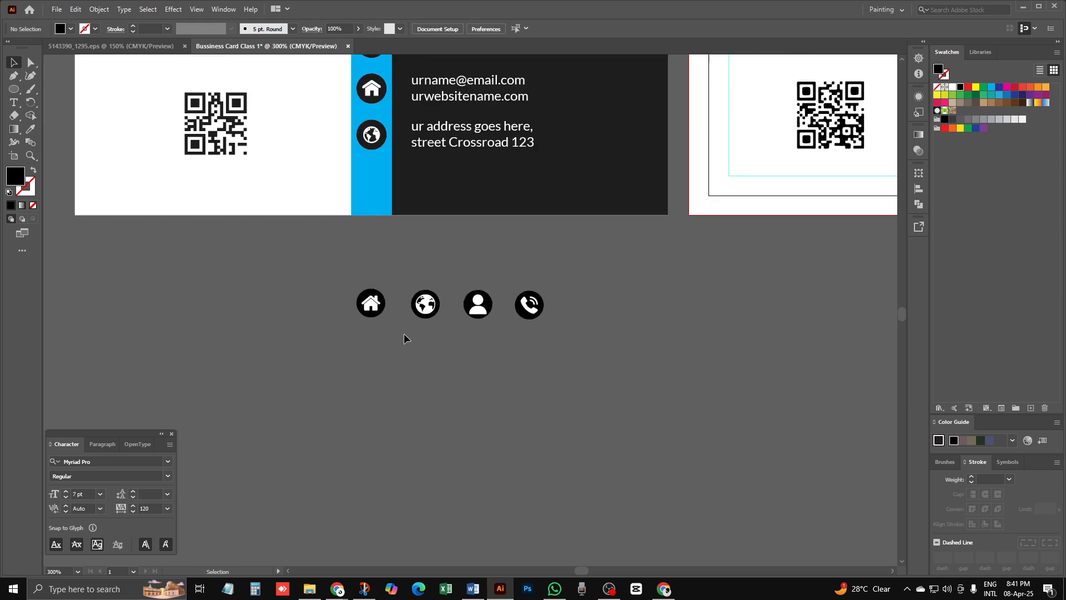
pyautogui.moveTo(570, 353); pyautogui.dragTo(570, 353)
pyautogui.moveTo(535, 305); pyautogui.dragTo(735, 306)
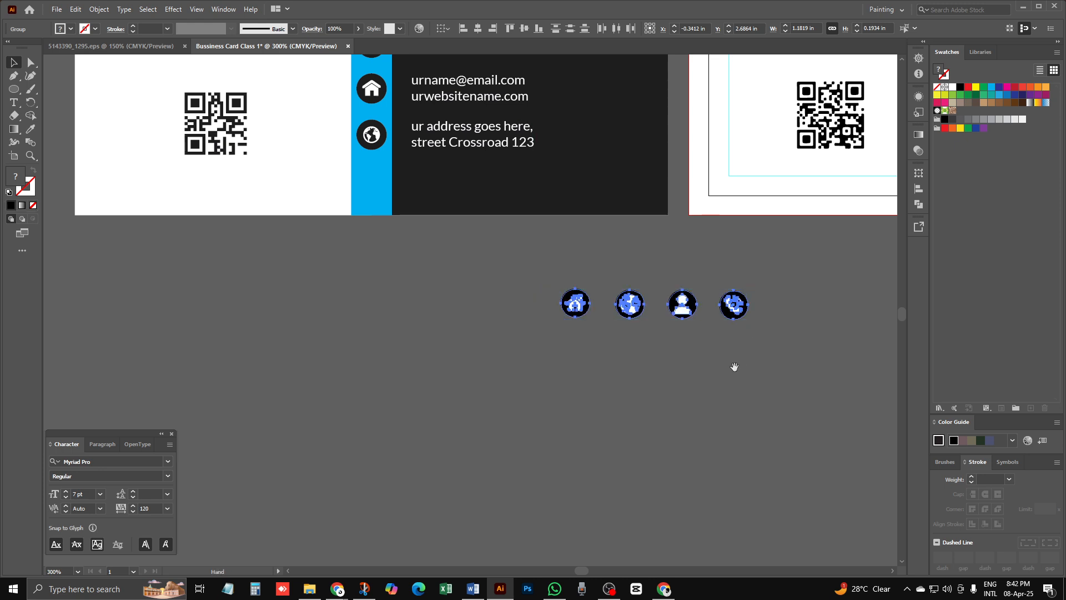
pyautogui.moveTo(733, 367); pyautogui.dragTo(481, 567)
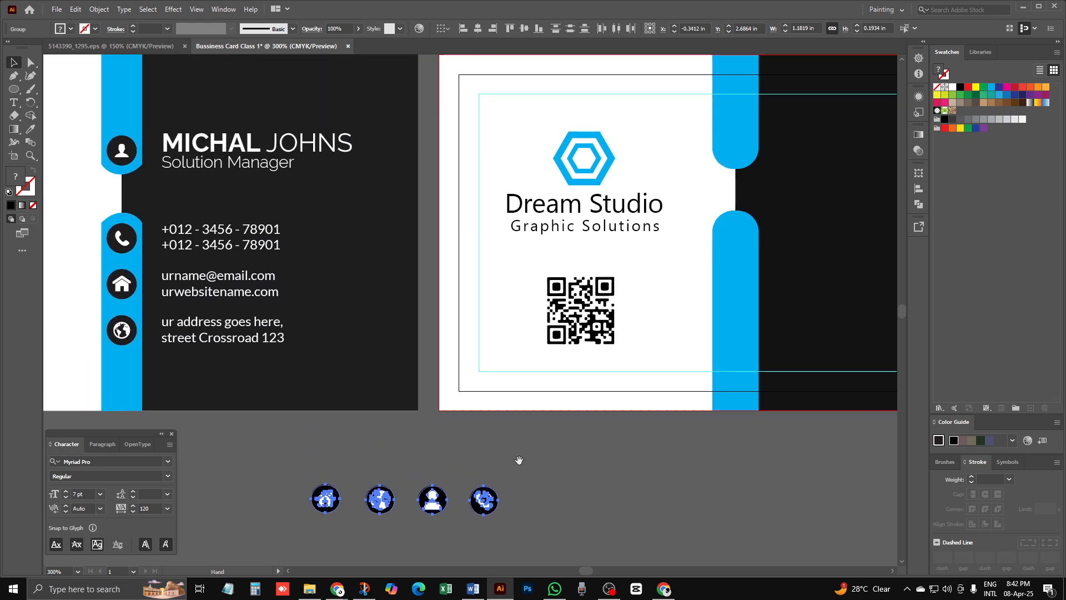
pyautogui.moveTo(380, 510); pyautogui.dragTo(611, 376)
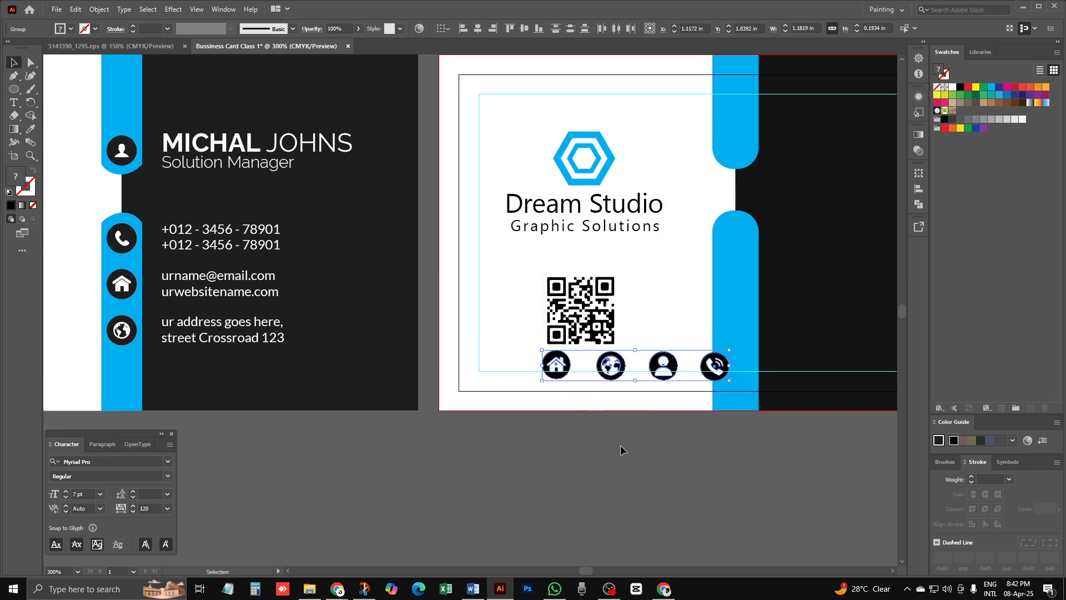
pyautogui.click(555, 455)
pyautogui.moveTo(683, 317); pyautogui.dragTo(739, 148)
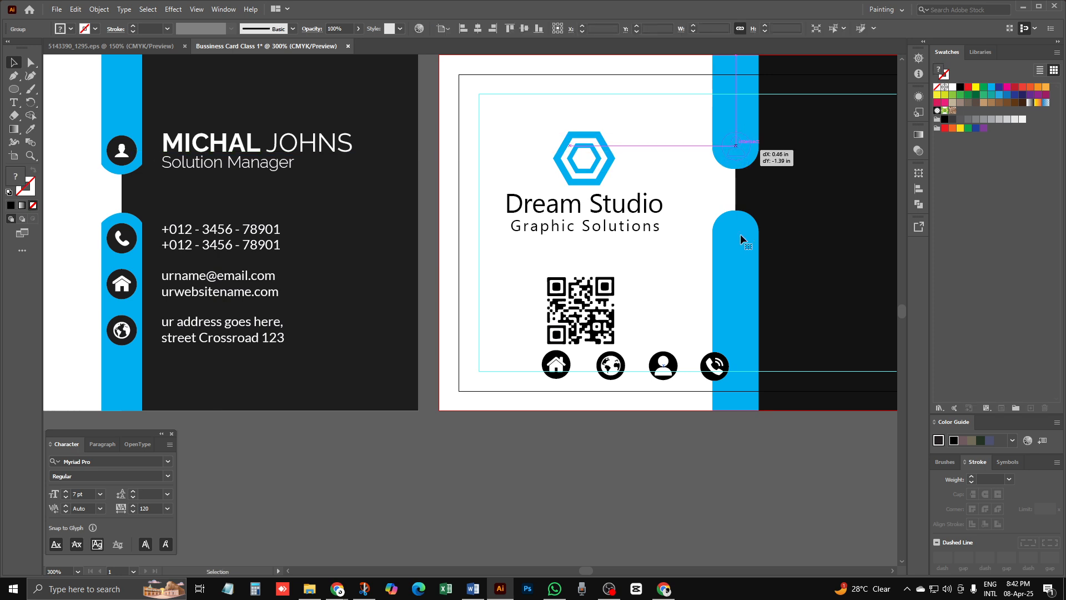
# Step: Stack the phone, house and globe badges down the blue strip, nudging the globe into place
pyautogui.click(614, 464)
pyautogui.moveTo(715, 364); pyautogui.dragTo(734, 233)
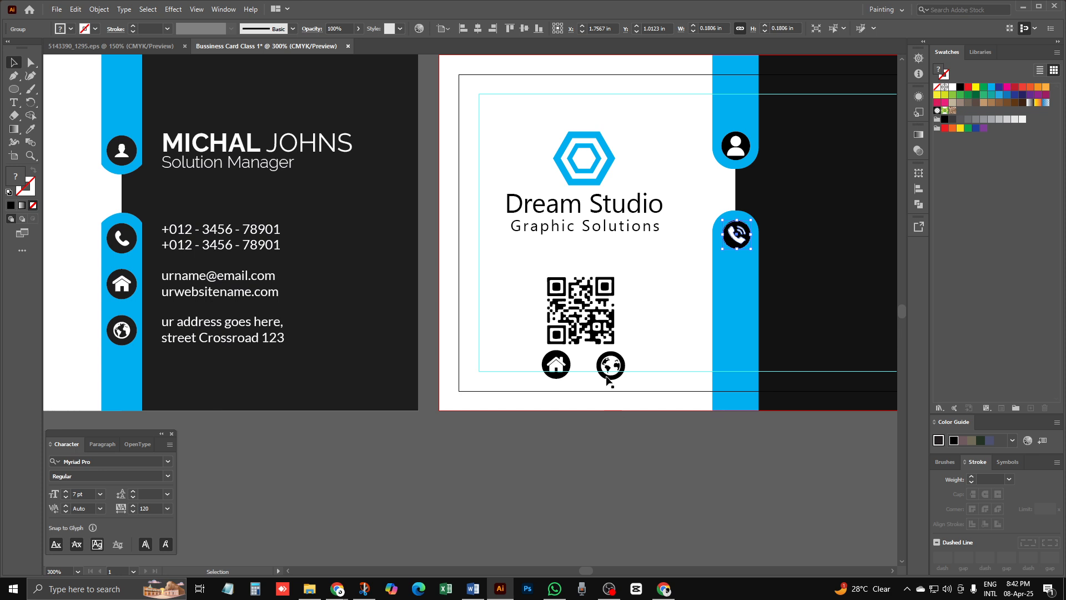
pyautogui.moveTo(607, 377); pyautogui.dragTo(742, 293)
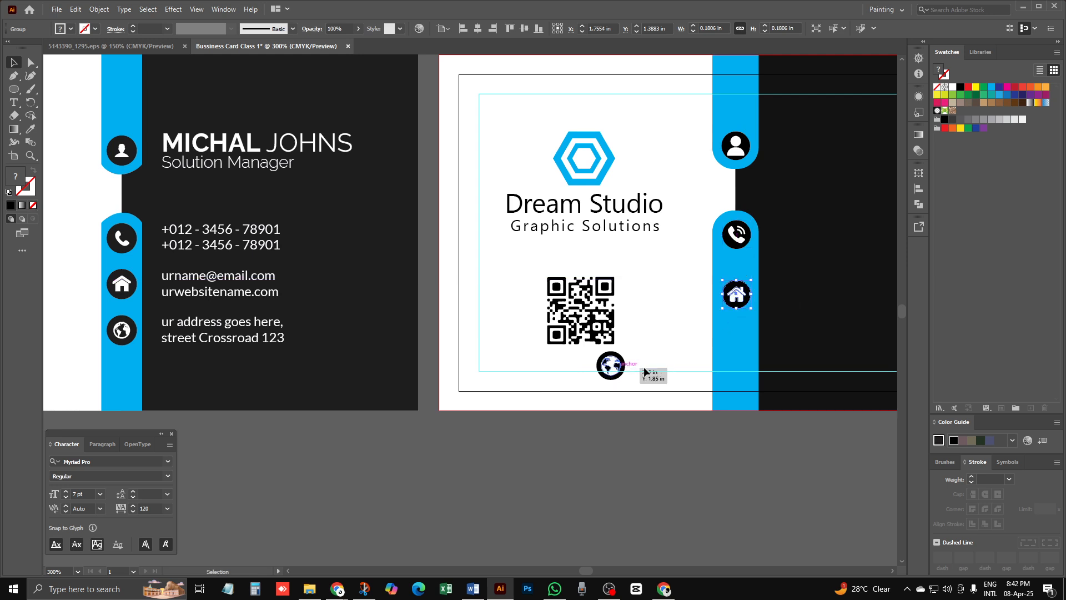
pyautogui.moveTo(645, 371); pyautogui.dragTo(613, 397)
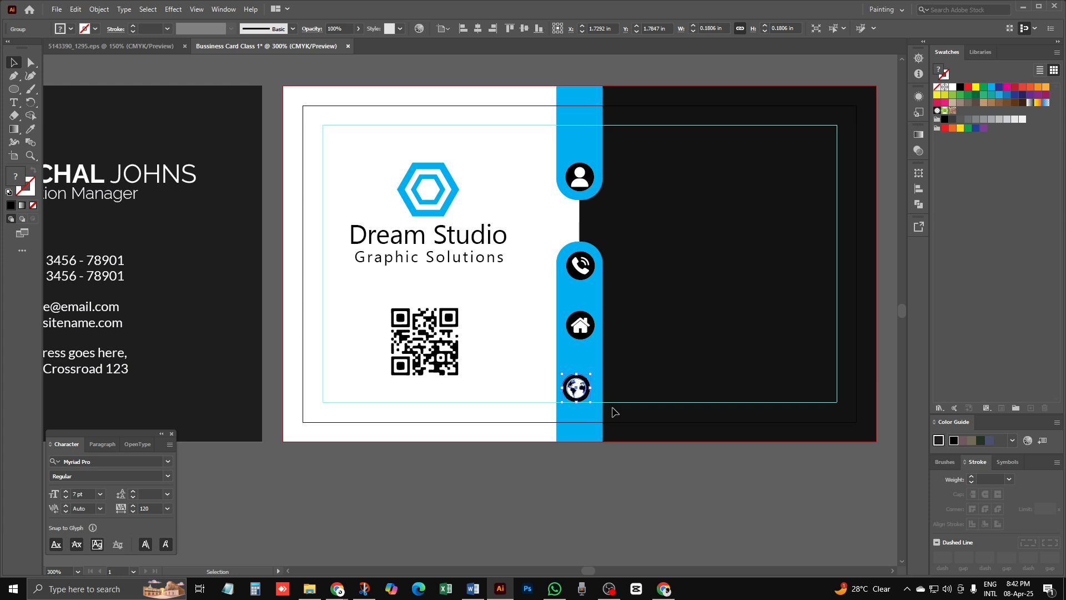
pyautogui.press('Right')
pyautogui.press('Right')
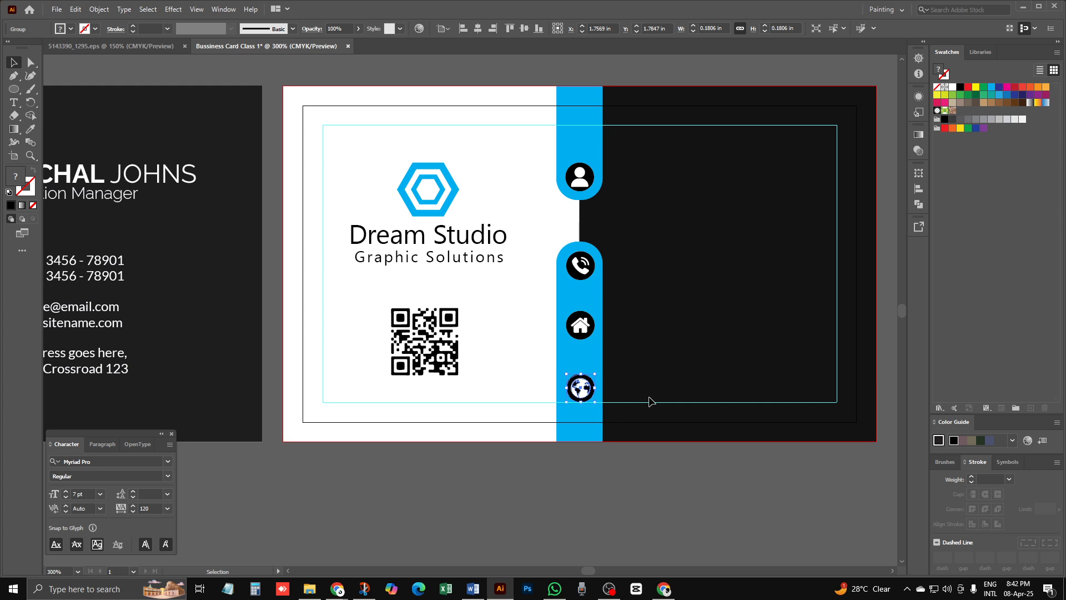
pyautogui.press('Right')
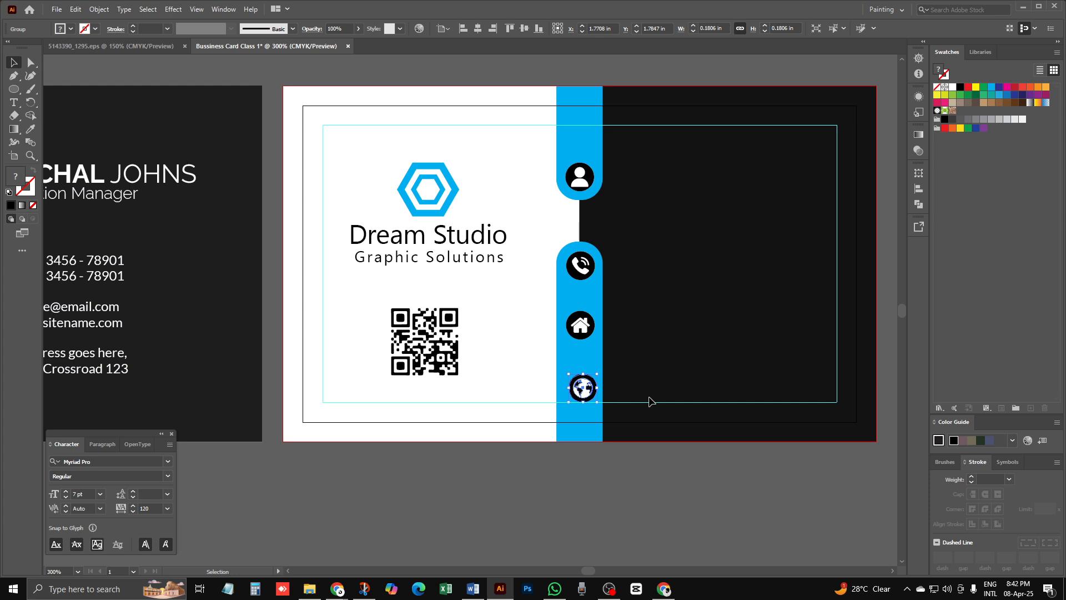
pyautogui.press('Left')
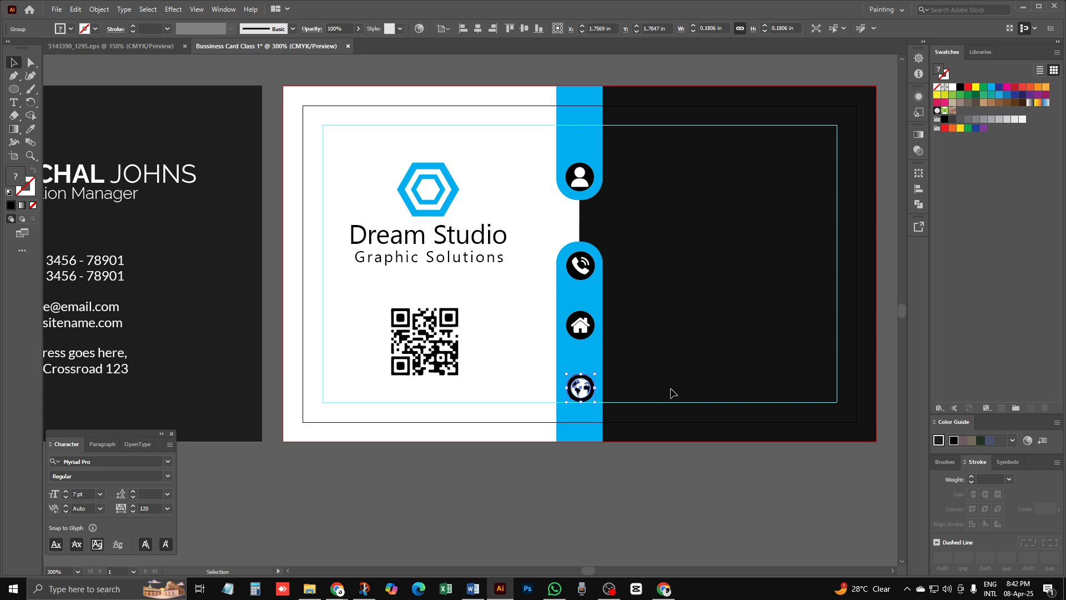
pyautogui.moveTo(589, 484); pyautogui.dragTo(584, 141)
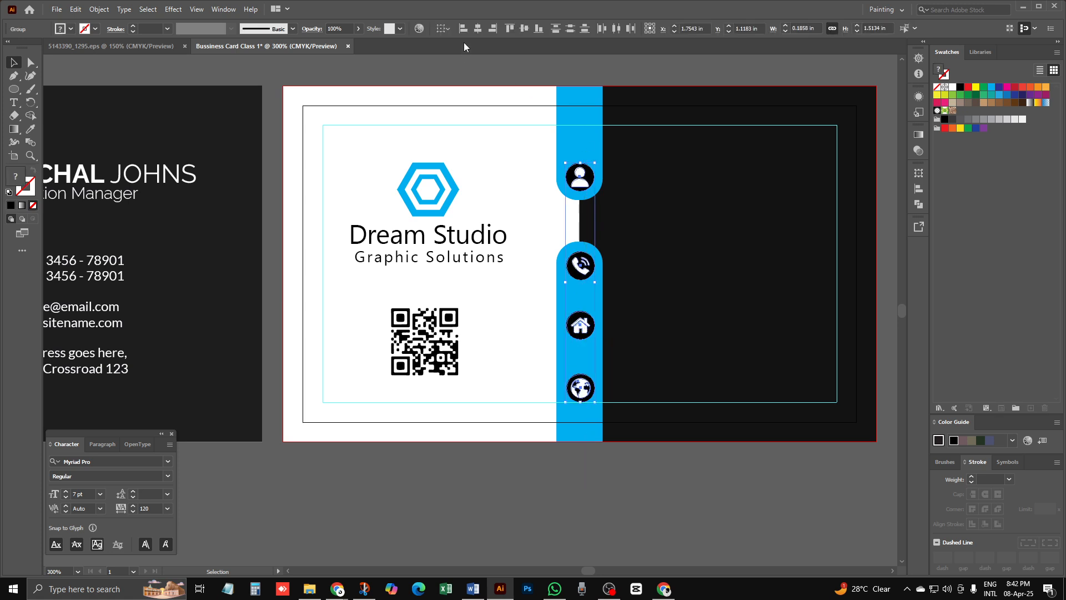
# Step: Horizontally centre the contact badges and vertically distribute the phone, house and globe badges
pyautogui.click(478, 31)
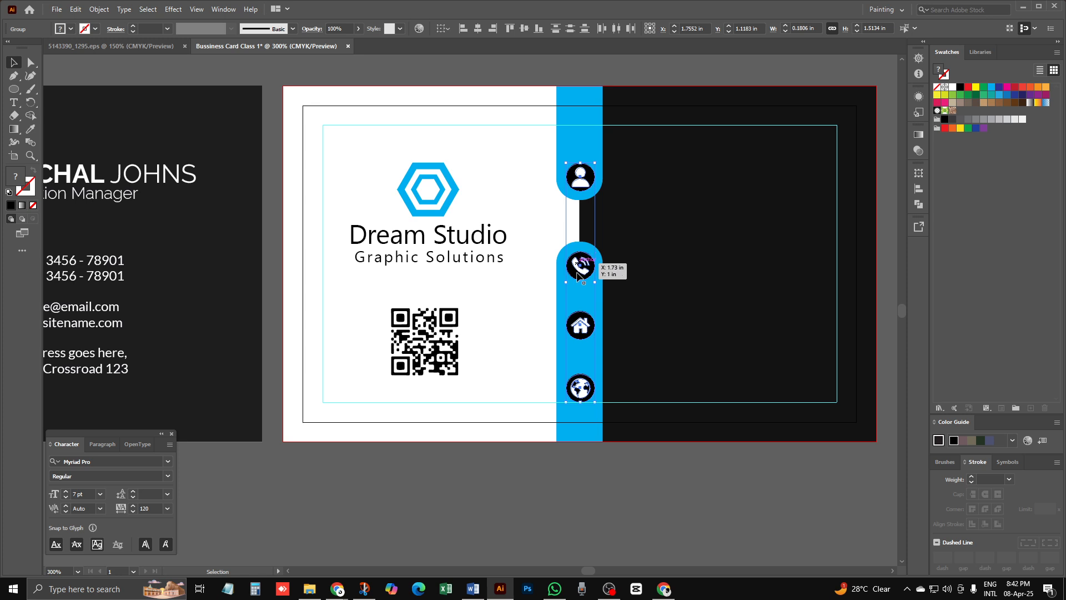
pyautogui.moveTo(582, 481); pyautogui.dragTo(552, 240)
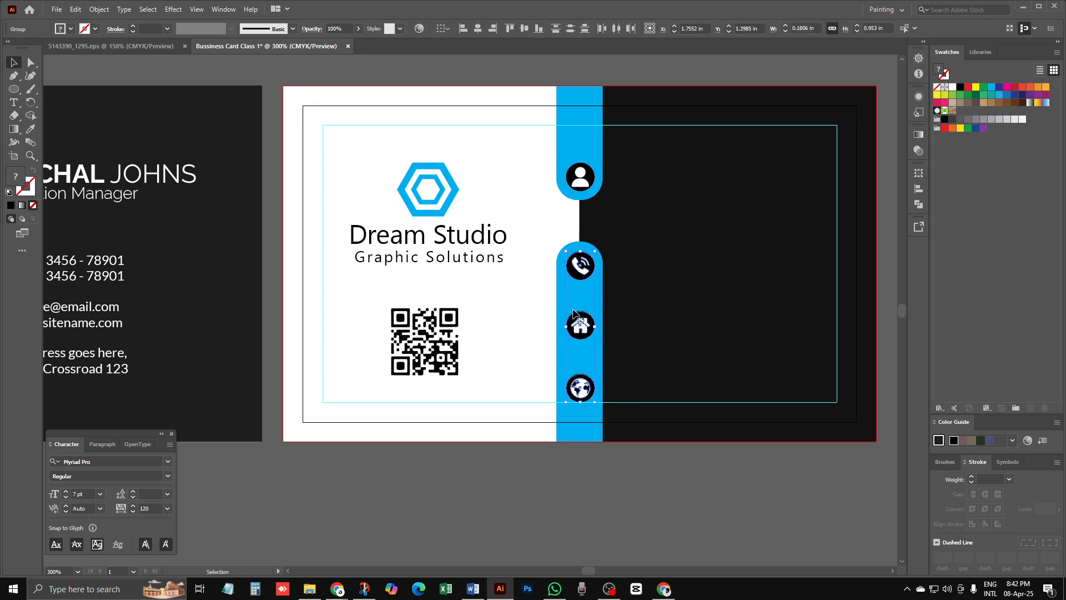
pyautogui.click(583, 31)
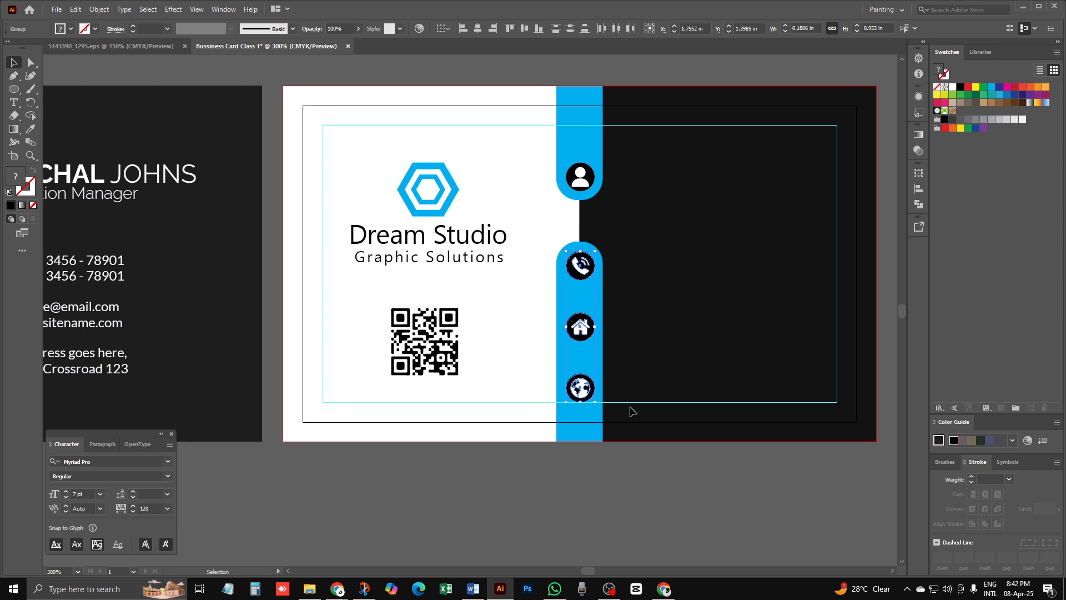
pyautogui.click(644, 485)
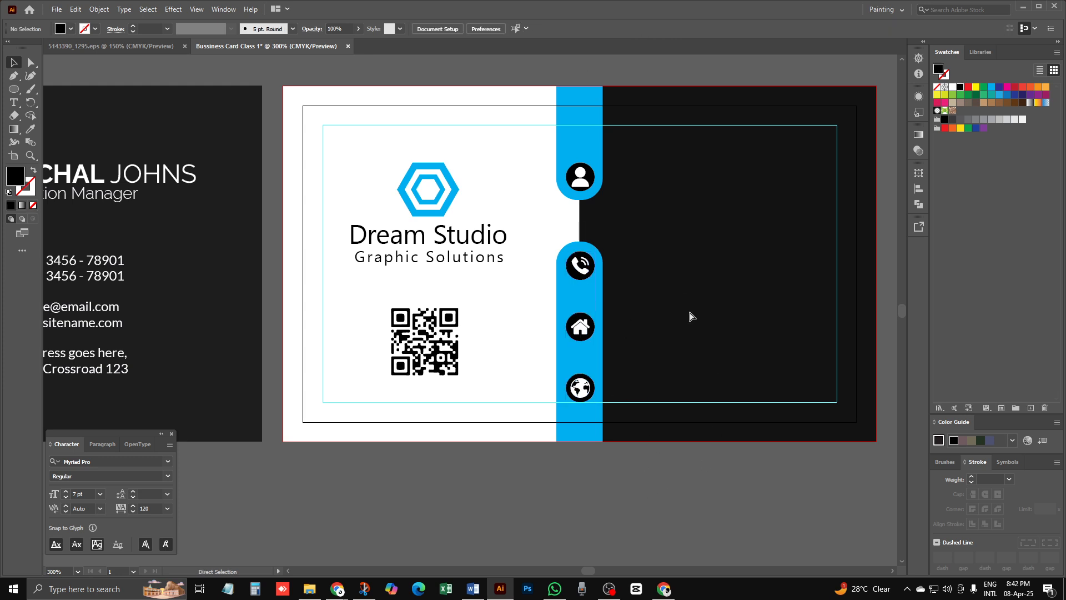
pyautogui.hotkey('ctrl', '-')
pyautogui.hotkey('ctrl', '-')
pyautogui.hotkey('ctrl', 'space')
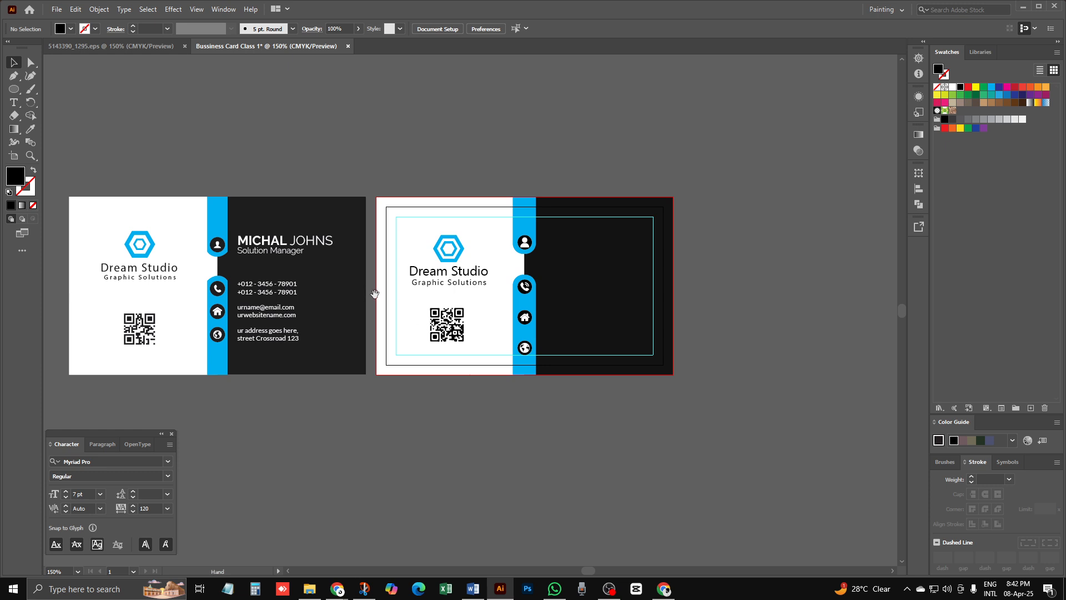
pyautogui.moveTo(370, 318); pyautogui.dragTo(396, 262)
pyautogui.keyDown('ctrl'); pyautogui.click(303, 230); pyautogui.keyUp('ctrl')
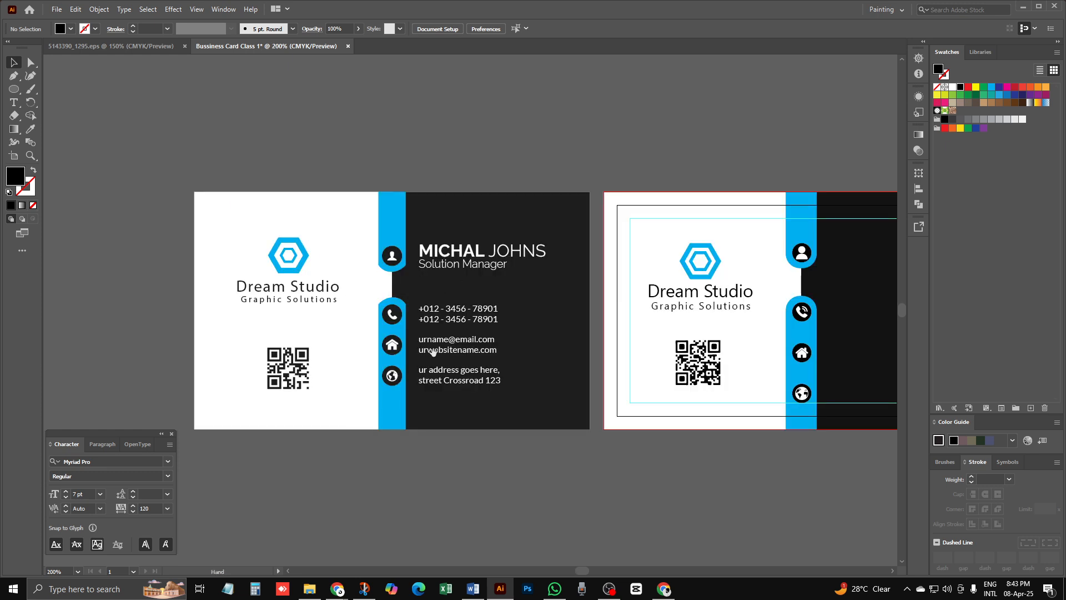
pyautogui.moveTo(565, 429); pyautogui.dragTo(468, 399)
pyautogui.moveTo(686, 128); pyautogui.dragTo(728, 482)
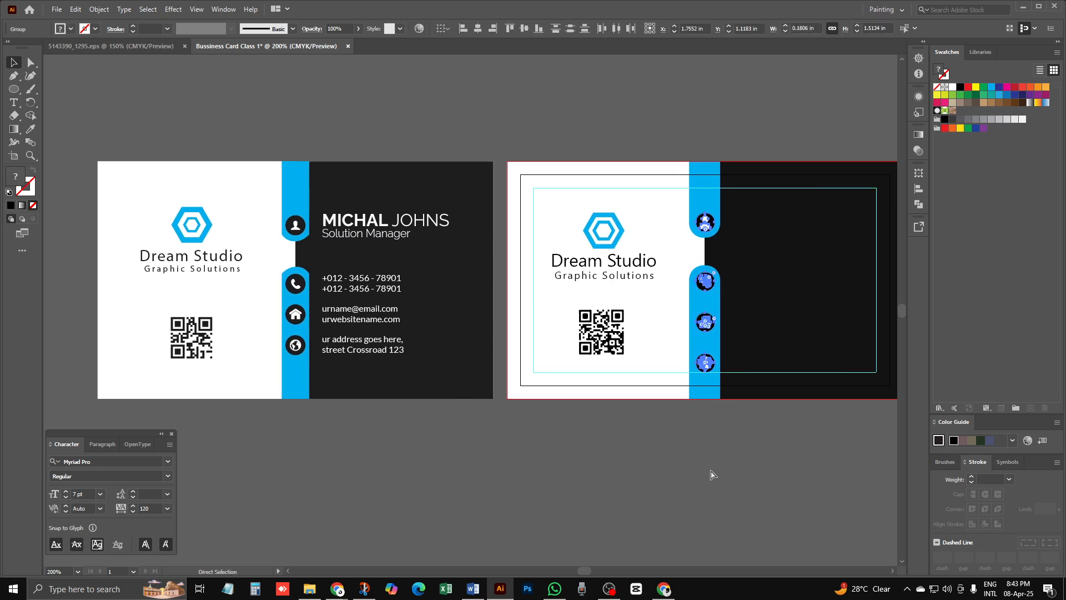
pyautogui.click(717, 481)
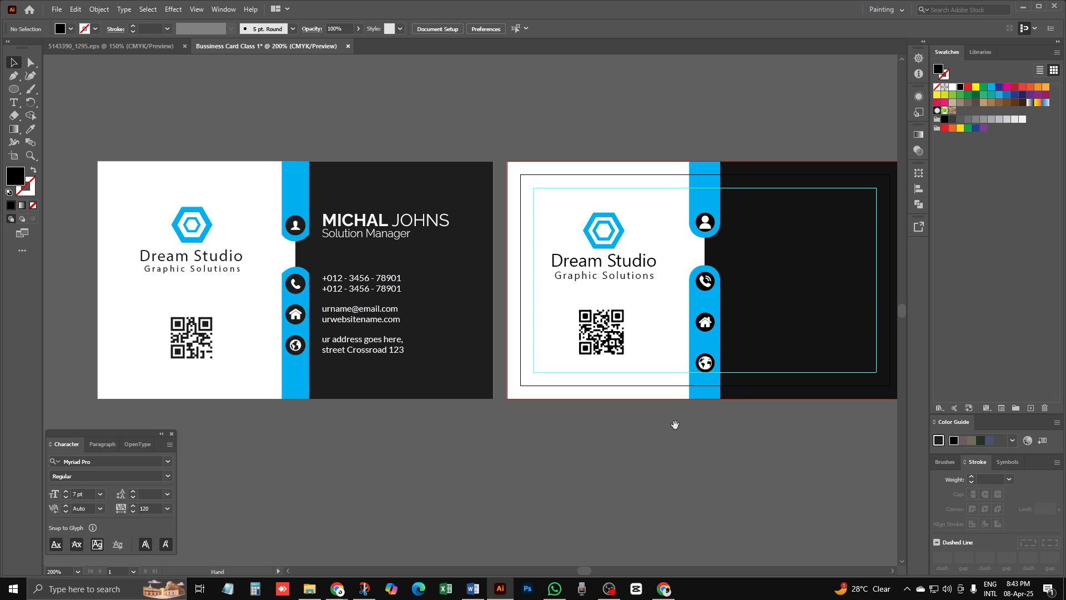
pyautogui.moveTo(675, 424); pyautogui.dragTo(497, 431)
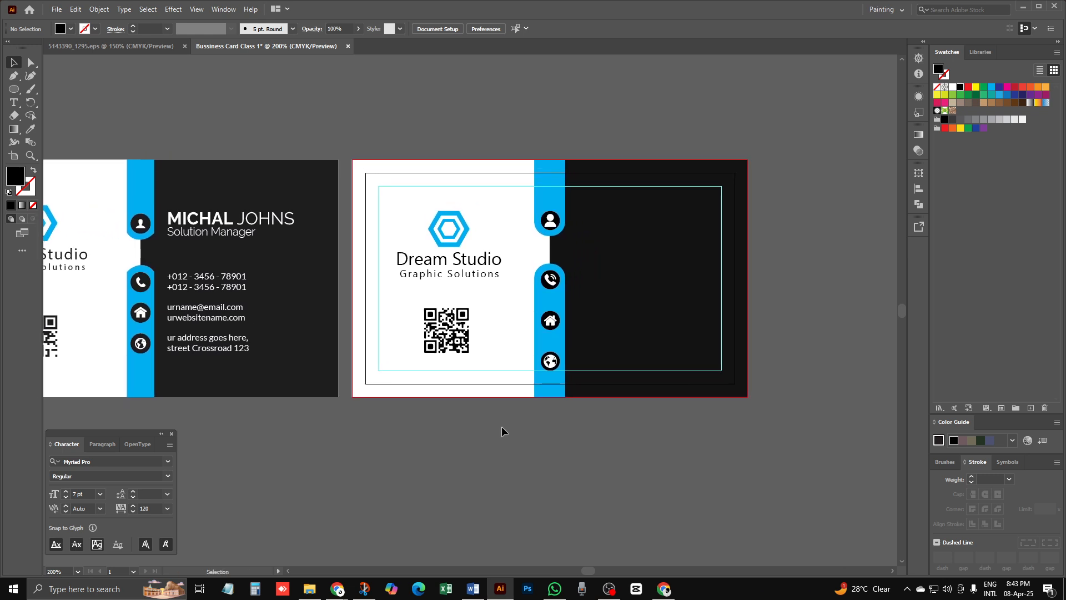
pyautogui.keyDown('ctrl'); pyautogui.click(495, 317); pyautogui.keyUp('ctrl')
pyautogui.moveTo(459, 327); pyautogui.dragTo(544, 348)
pyautogui.hotkey('ctrl', '-')
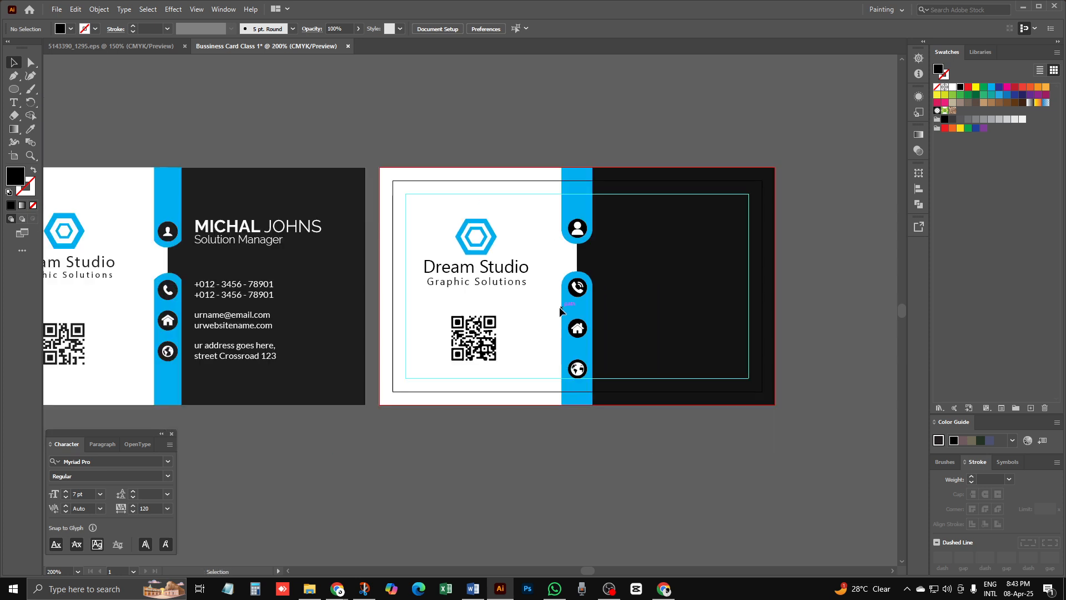
pyautogui.scroll(-1, 494, 285)
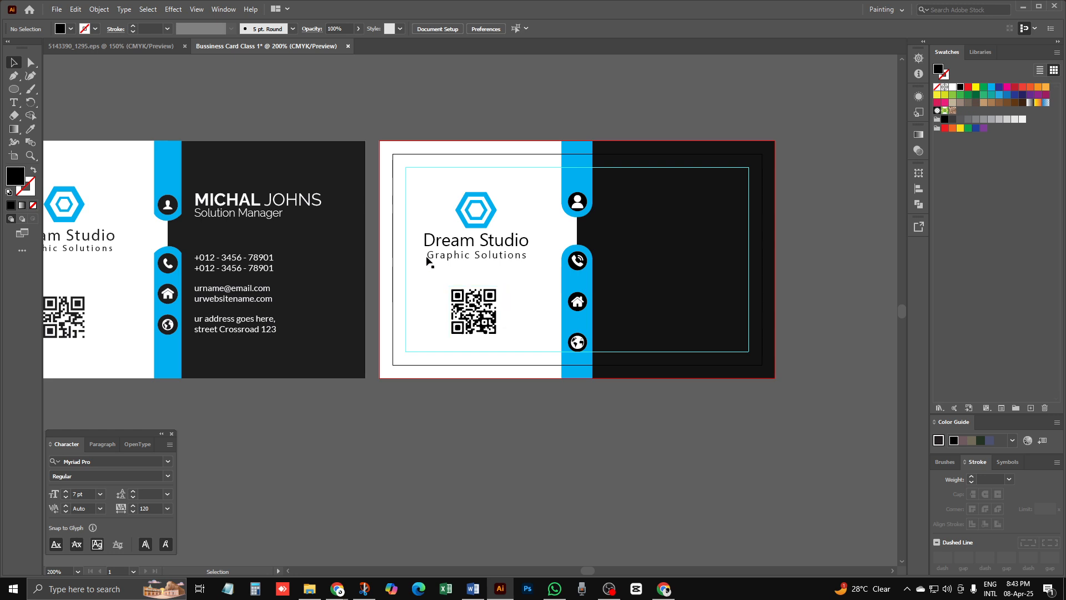
# Step: Place a text object beside the person badge and set its fill to white
pyautogui.click(14, 103)
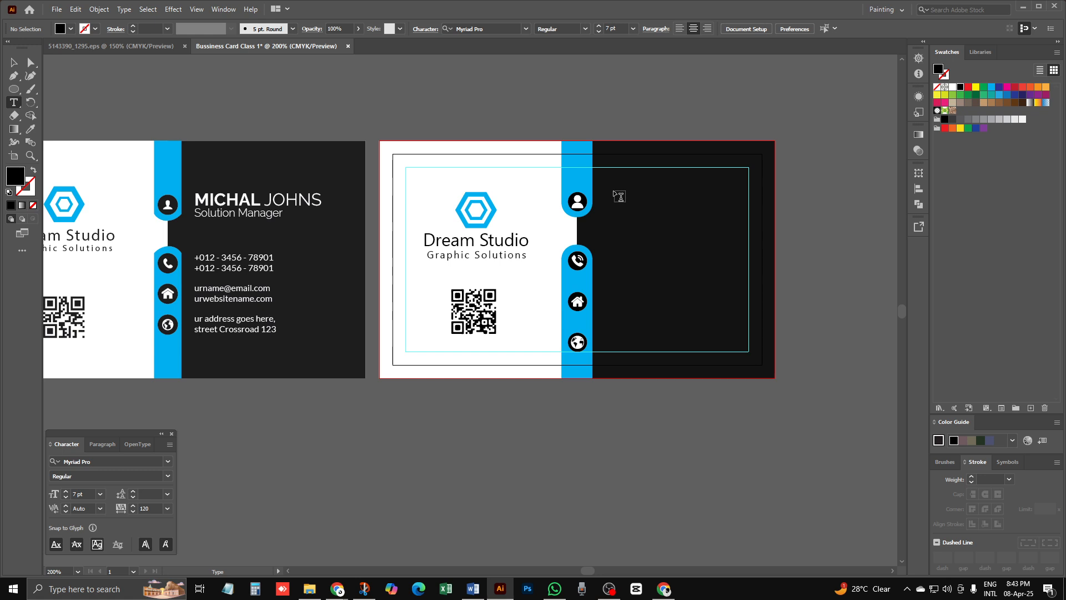
pyautogui.click(617, 194)
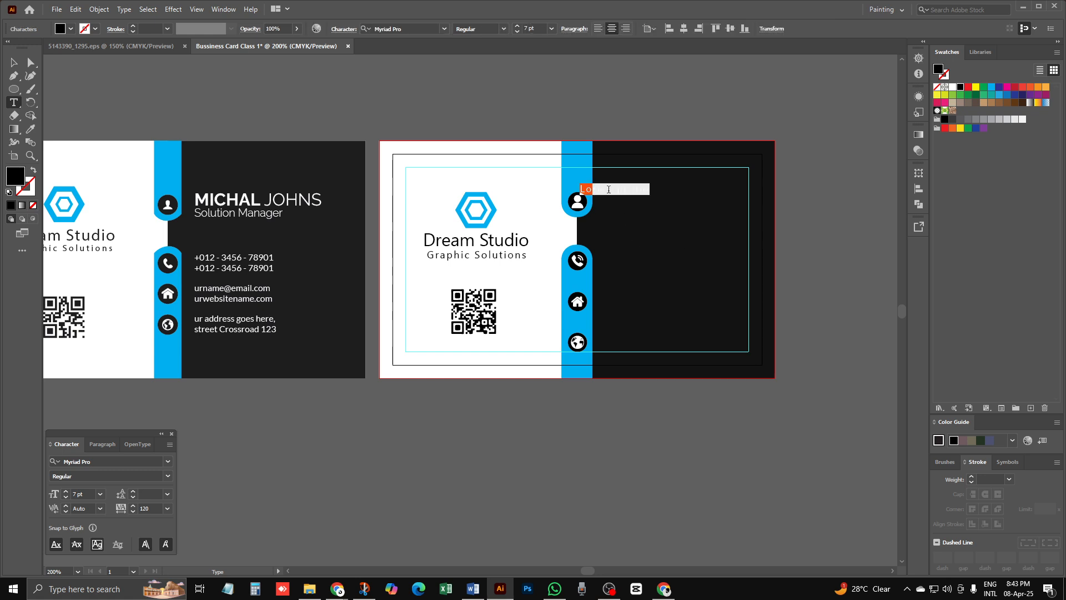
pyautogui.press('Escape')
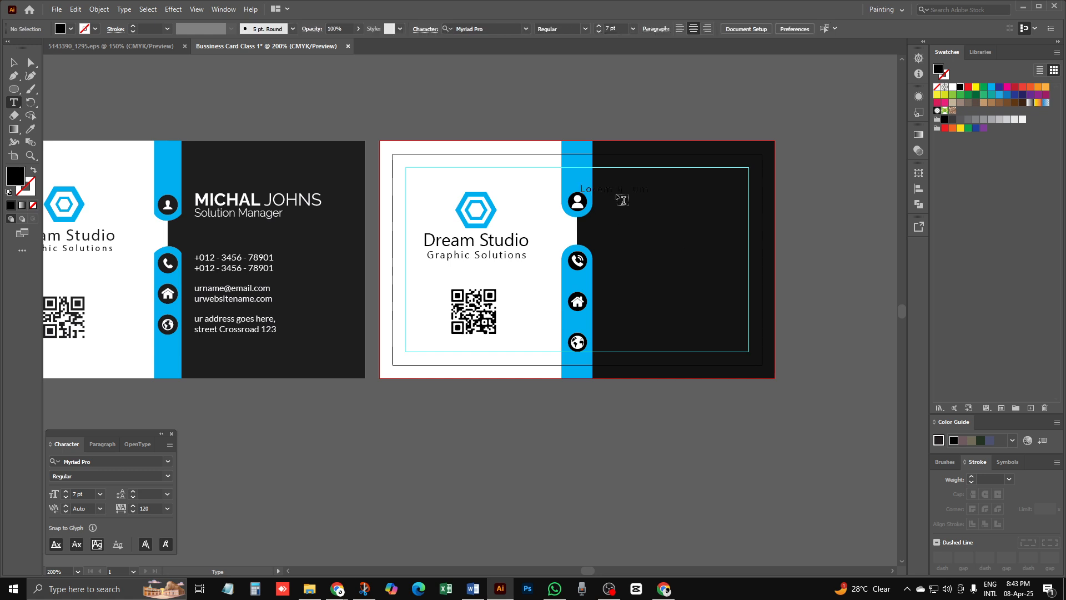
pyautogui.tripleClick(615, 189)
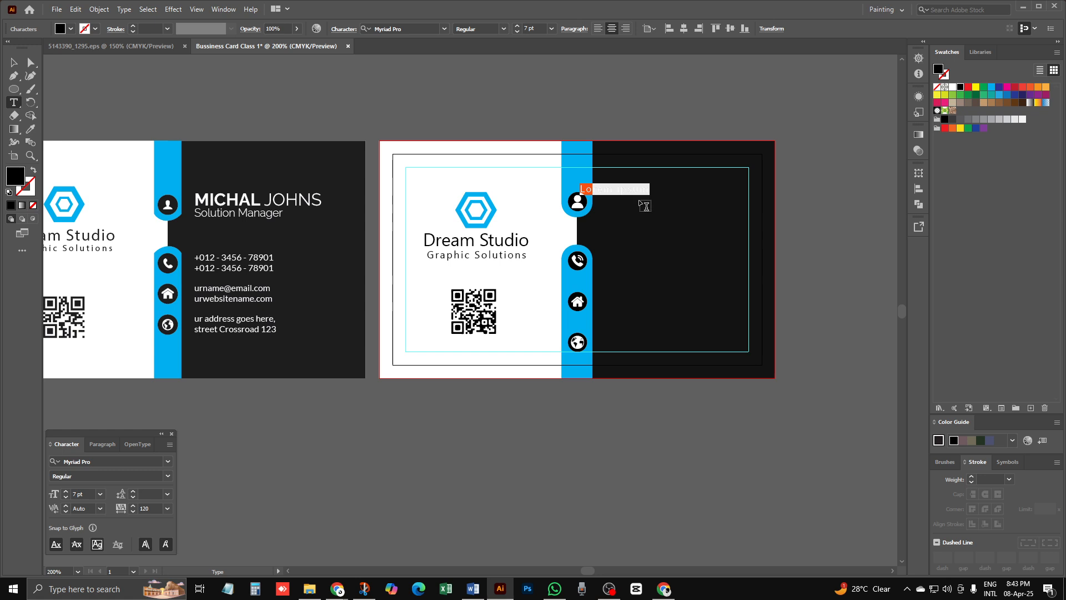
pyautogui.click(70, 30)
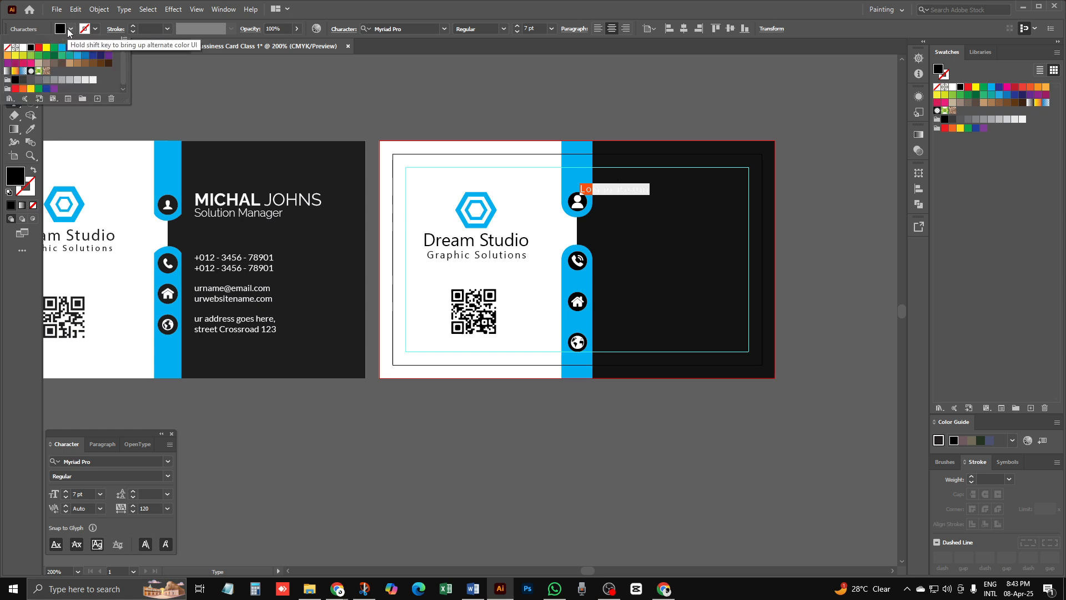
pyautogui.click(22, 49)
pyautogui.press('Escape')
pyautogui.press('Escape')
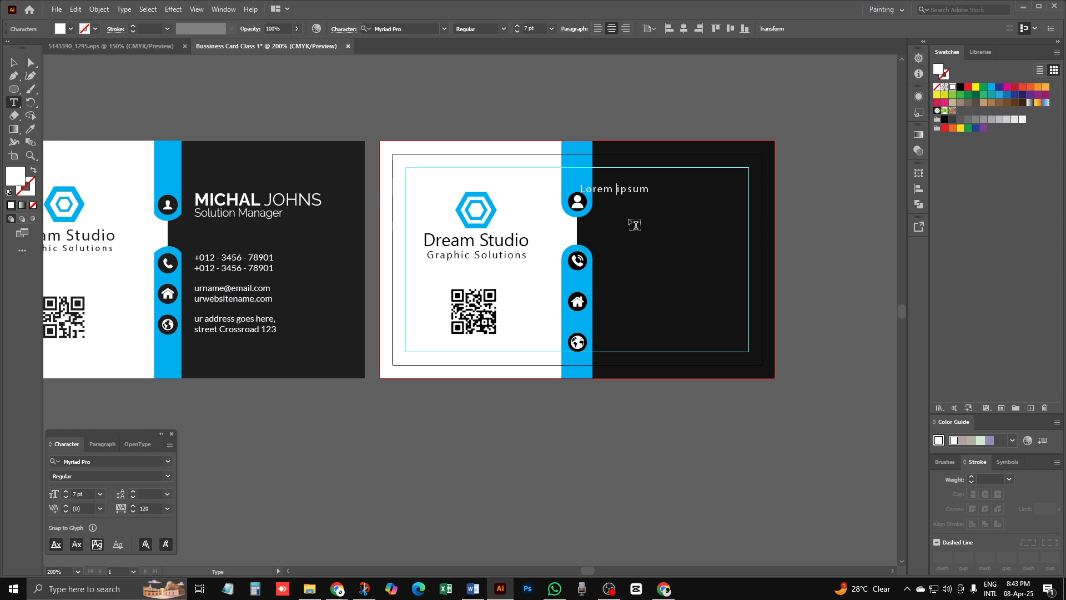
pyautogui.press('Escape')
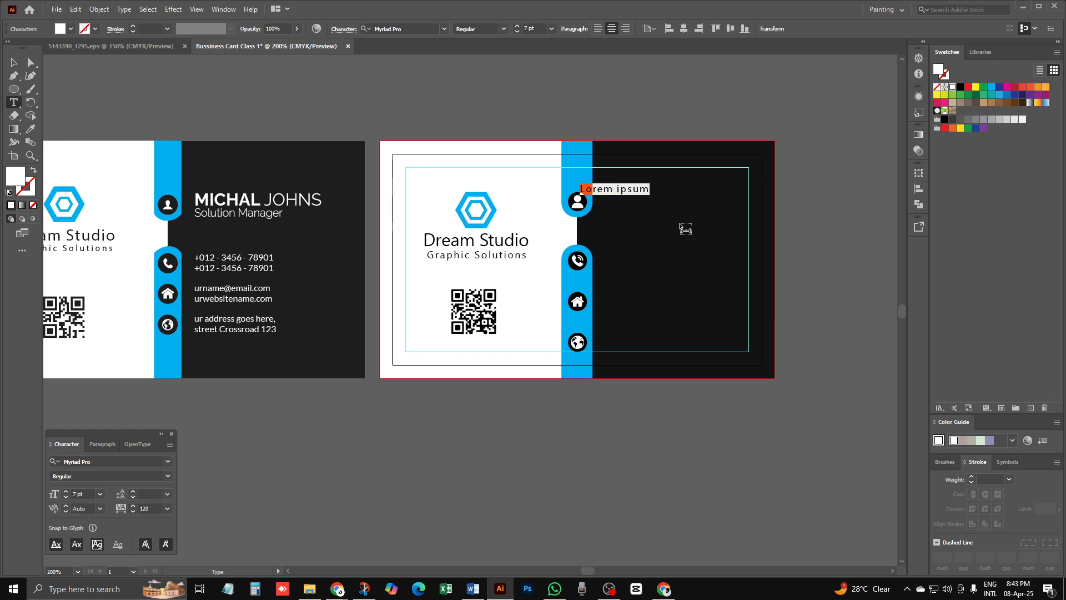
# Step: Type the person's name, then 'Solution Manager' on the line below
pyautogui.write('Mi')
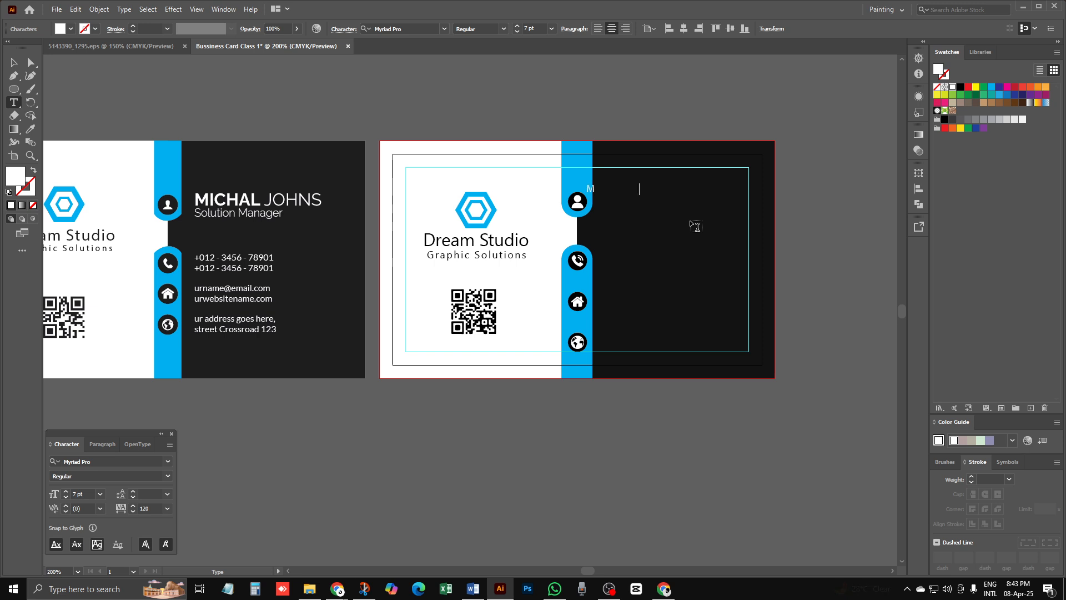
pyautogui.press('BackSpace')
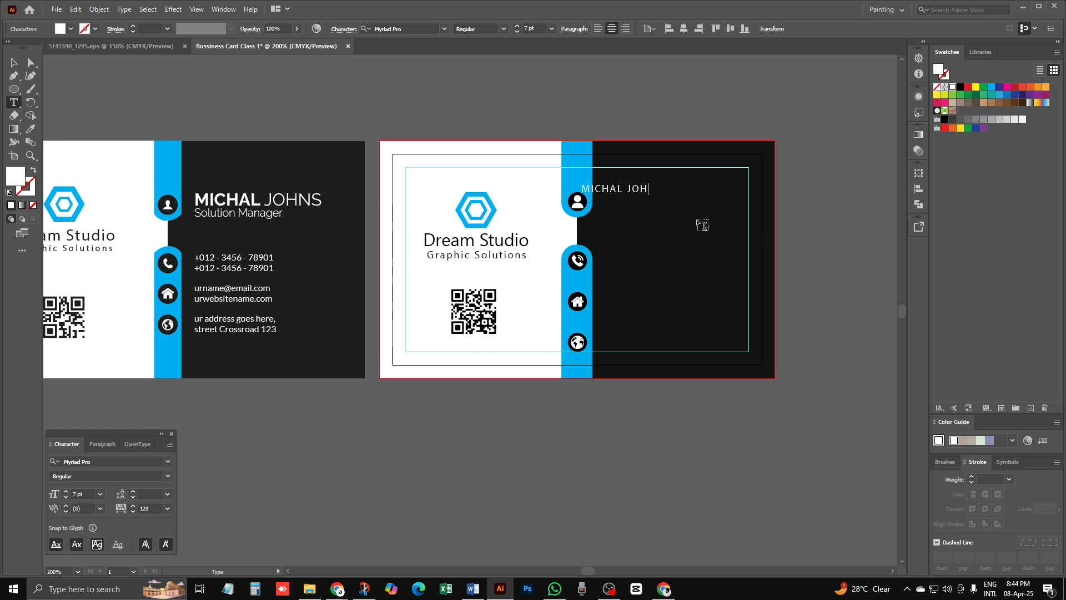
pyautogui.press('Return')
pyautogui.write('Solution Manager')
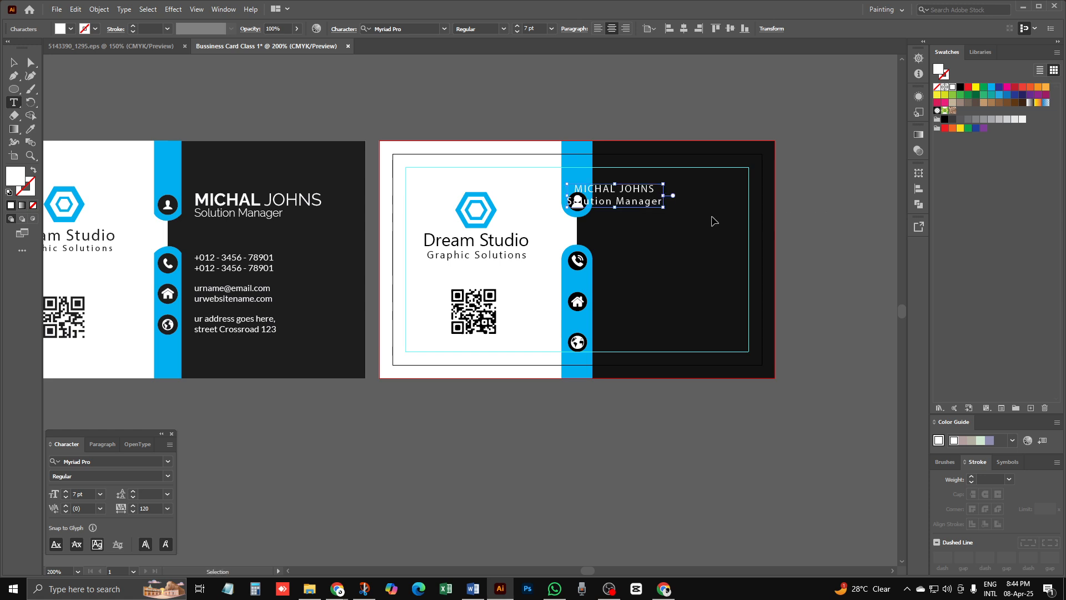
# Step: Move the name and Solution Manager text block right onto the black panel, clear of the person badge
pyautogui.hotkey('ctrl', 'a')
pyautogui.press('Escape')
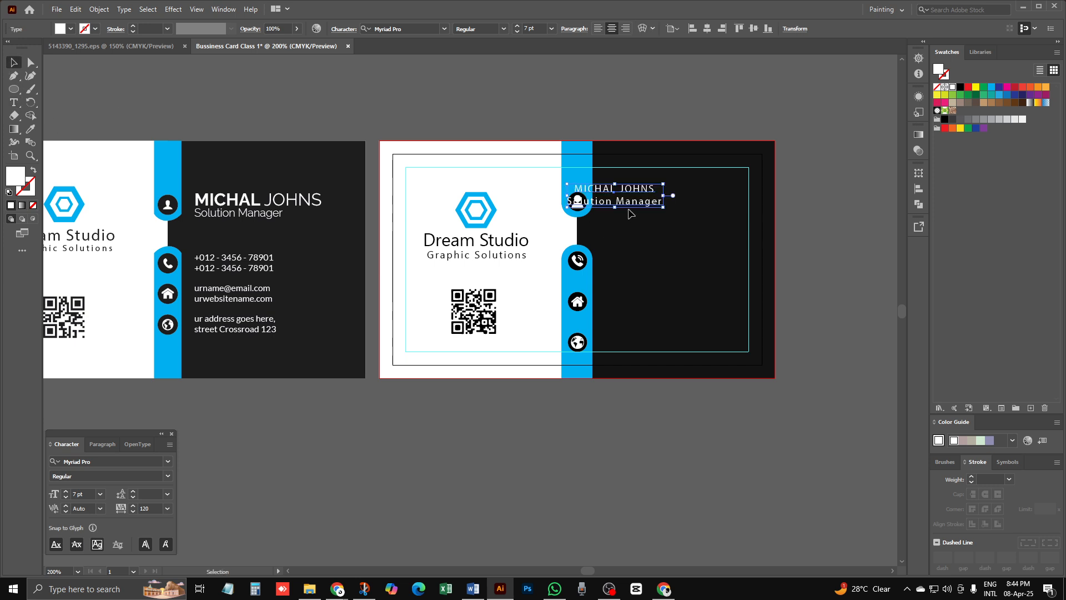
pyautogui.moveTo(655, 209); pyautogui.dragTo(692, 216)
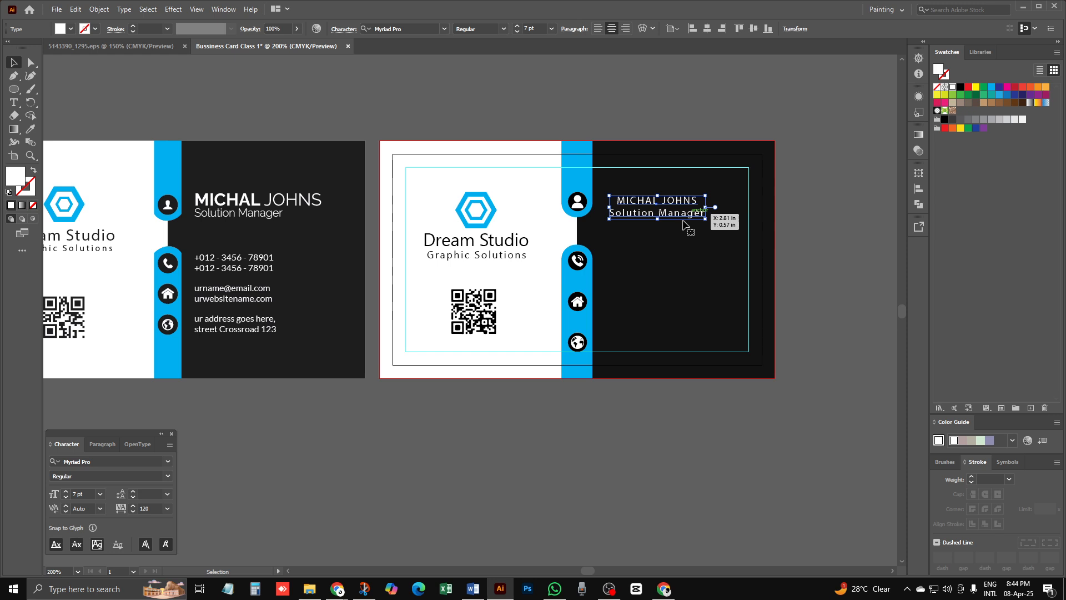
pyautogui.keyDown('ctrl'); pyautogui.click(665, 212); pyautogui.keyUp('ctrl')
# Step: Zoom in on the new card and pan to compare it with the reference card
pyautogui.press('super+space')
pyautogui.moveTo(476, 337); pyautogui.dragTo(721, 221)
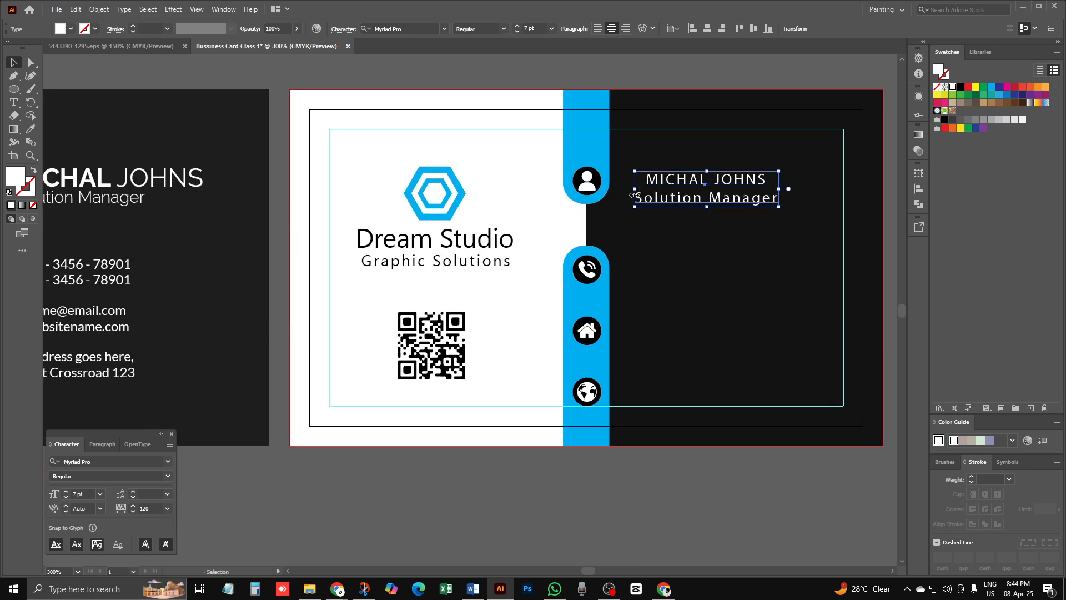
pyautogui.moveTo(454, 228); pyautogui.dragTo(645, 201)
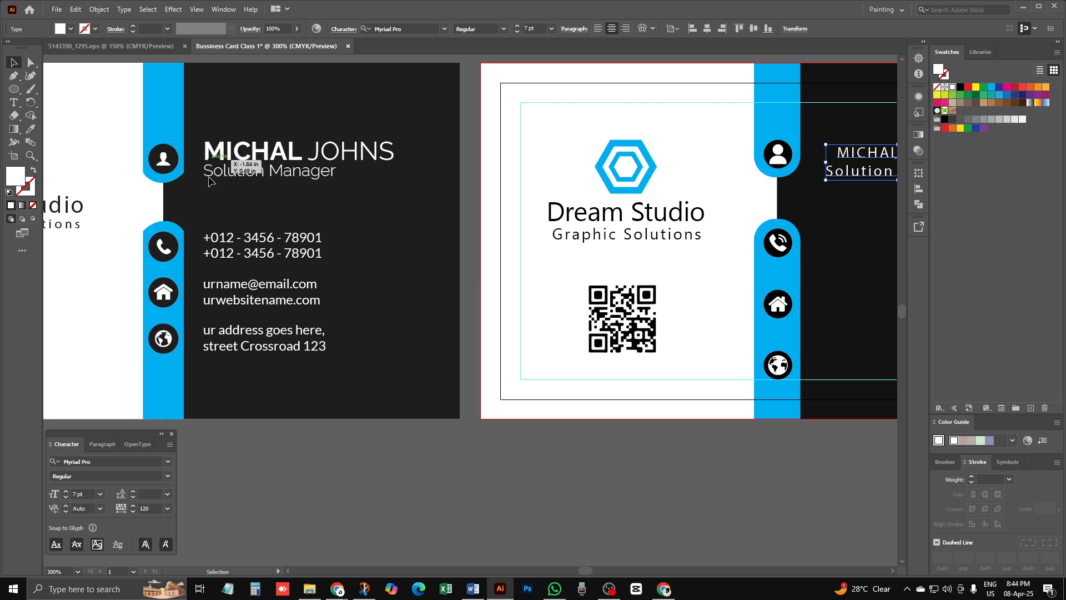
# Step: Left-align the name and Solution Manager text lines
pyautogui.moveTo(138, 236); pyautogui.dragTo(288, 221)
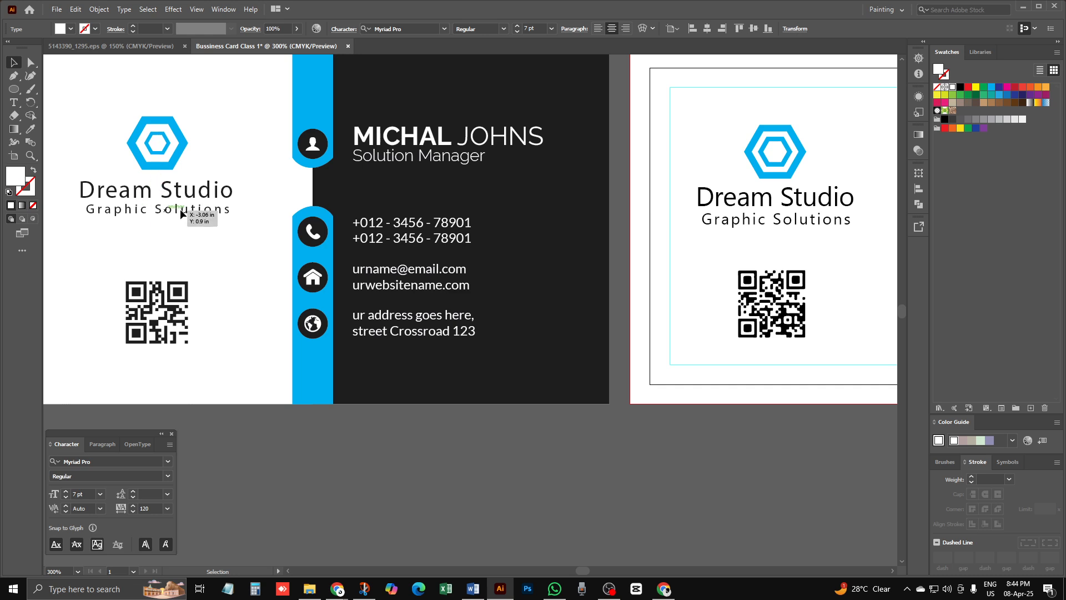
pyautogui.moveTo(600, 281); pyautogui.dragTo(208, 295)
pyautogui.moveTo(715, 200); pyautogui.dragTo(636, 215)
pyautogui.click(61, 168)
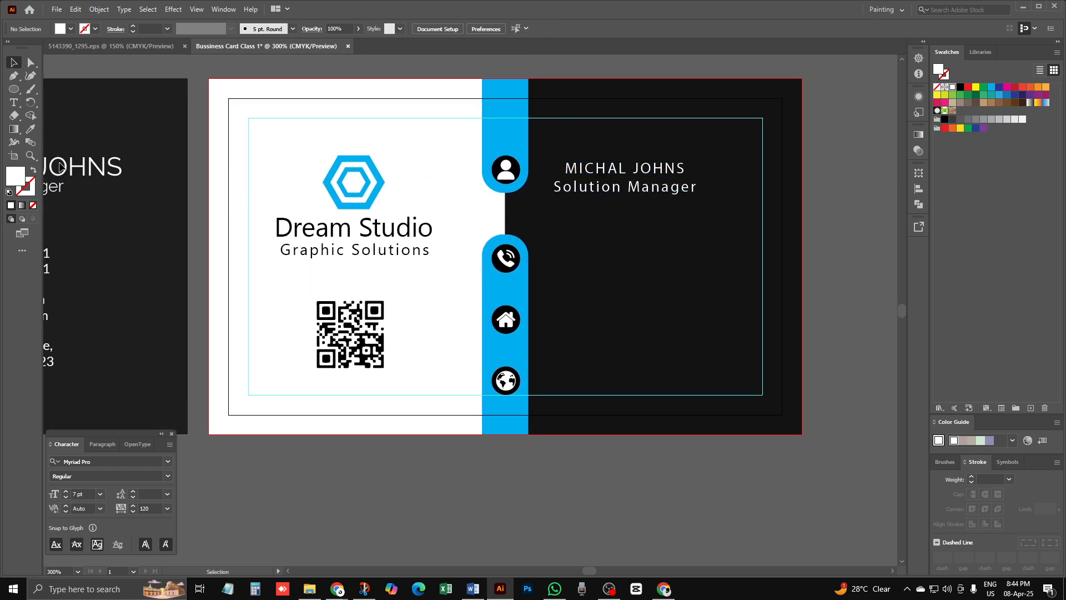
pyautogui.click(686, 186)
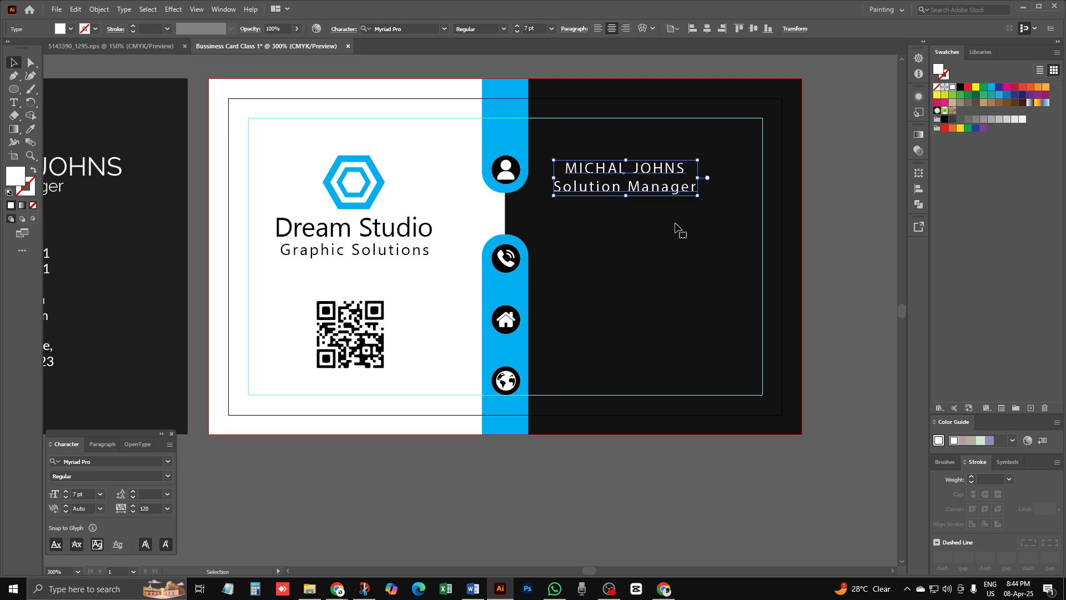
pyautogui.click(598, 29)
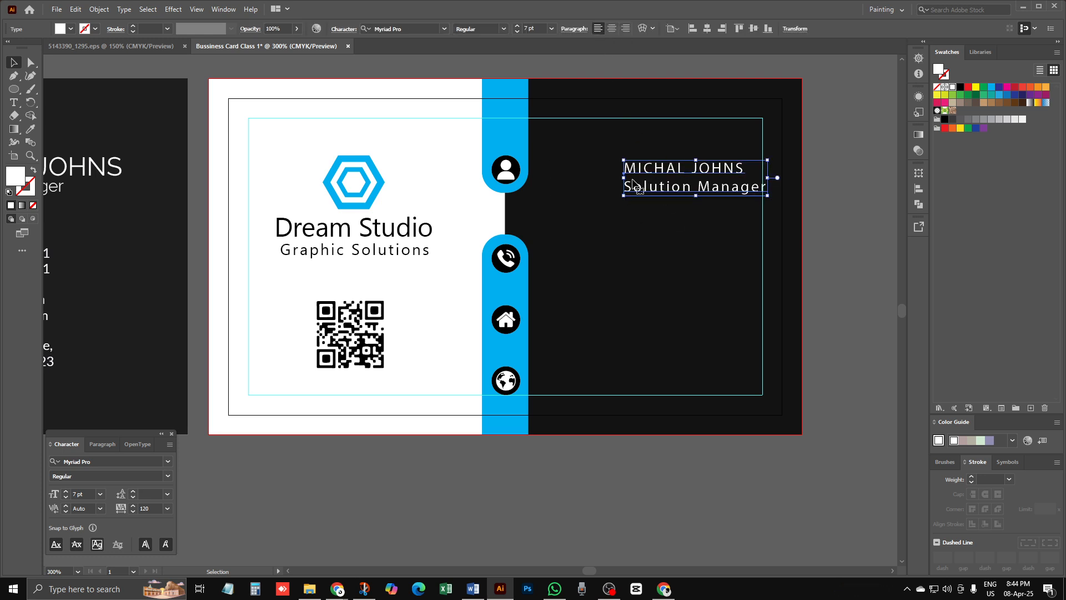
# Step: Place the text block just right of the person icon and select the name line
pyautogui.moveTo(647, 169); pyautogui.dragTo(571, 159)
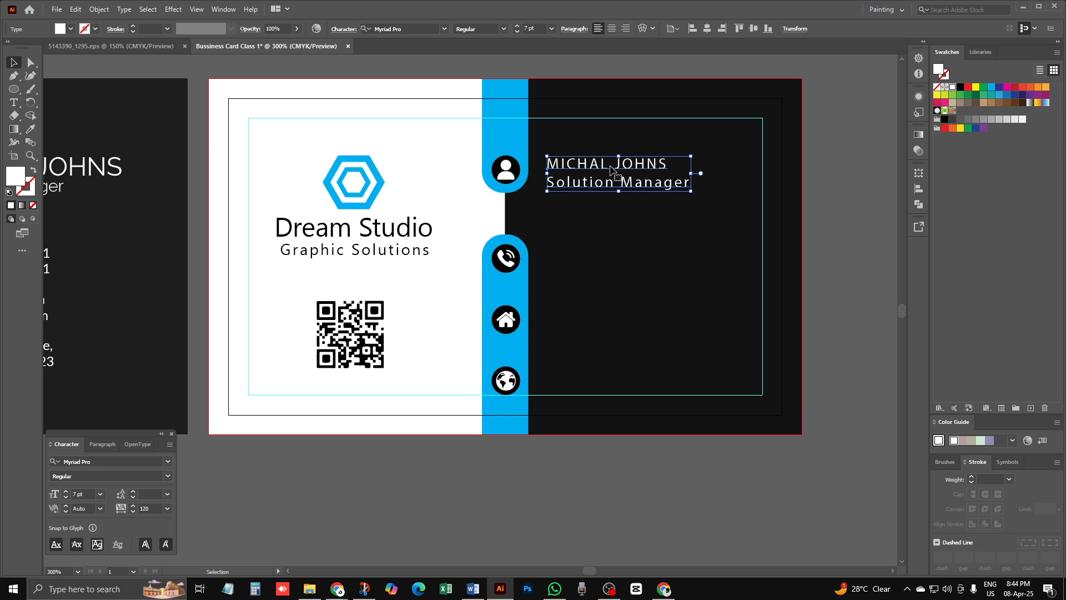
pyautogui.doubleClick(646, 164)
pyautogui.moveTo(665, 164); pyautogui.dragTo(548, 165)
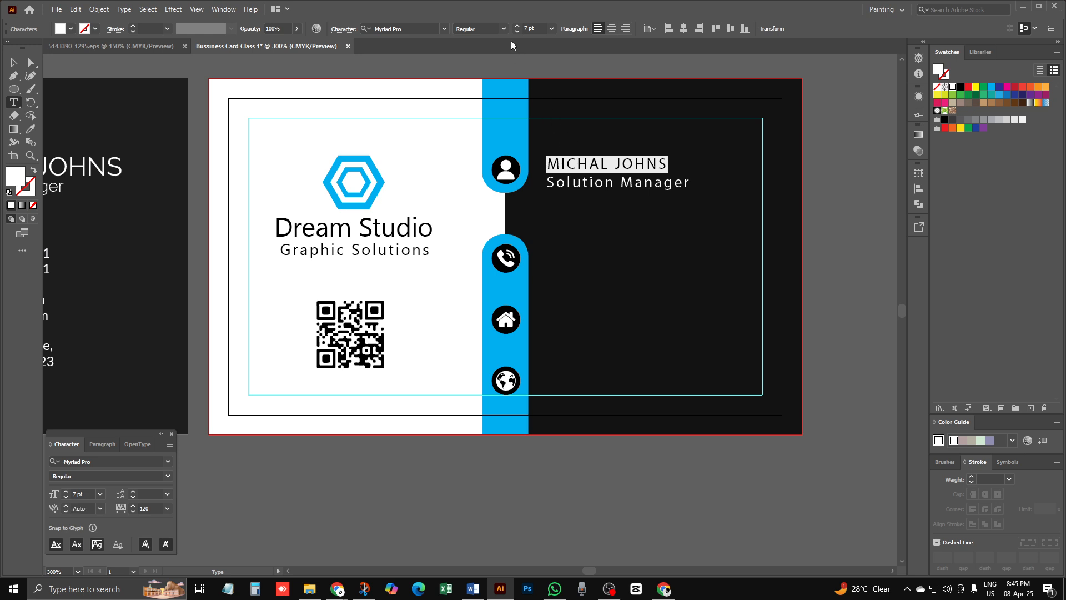
# Step: Make the name 12 pt Semibold
pyautogui.click(540, 29)
pyautogui.press('Return')
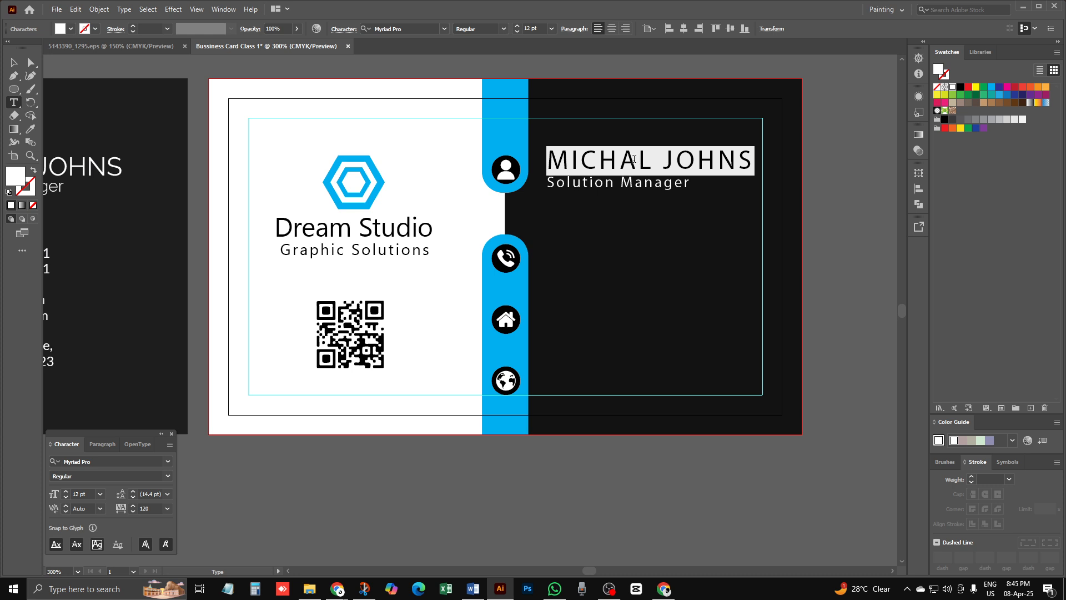
pyautogui.click(502, 28)
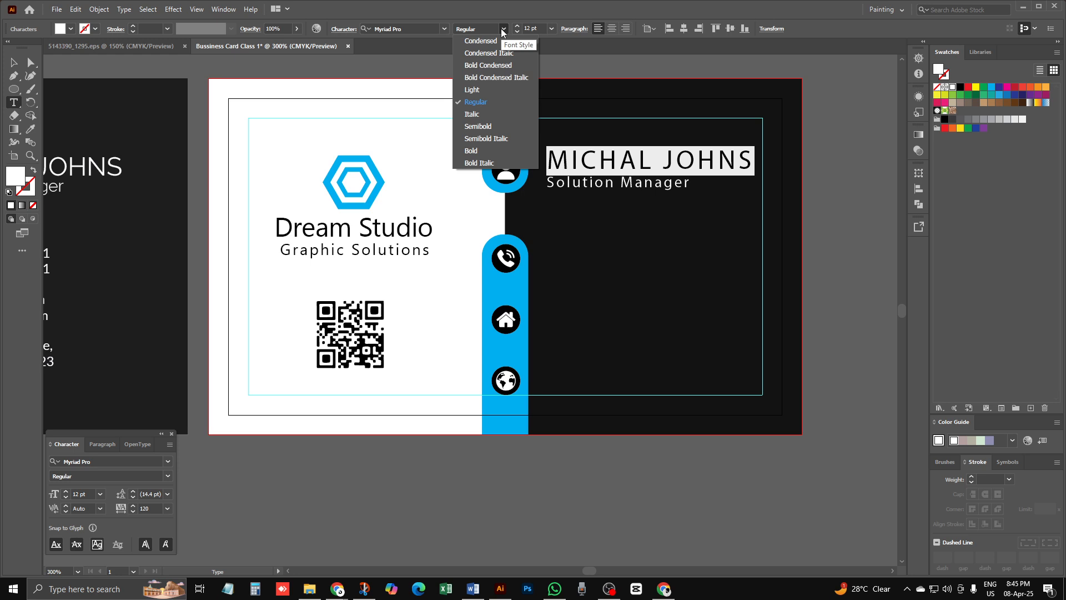
pyautogui.click(488, 126)
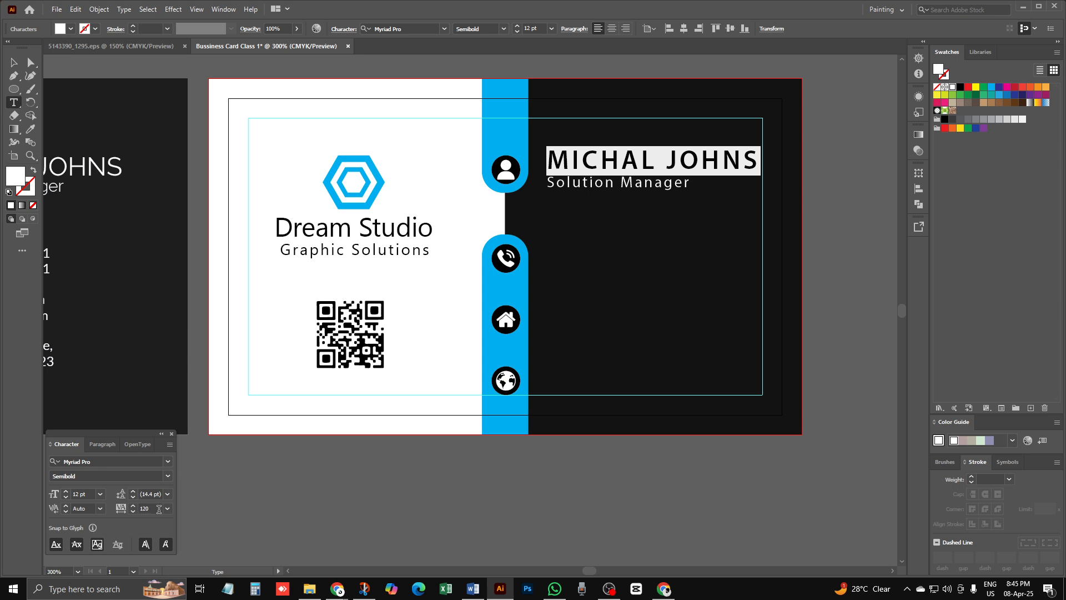
# Step: Set tracking to 0 for both the name and Solution Manager lines
pyautogui.hotkey('ctrl', 'a')
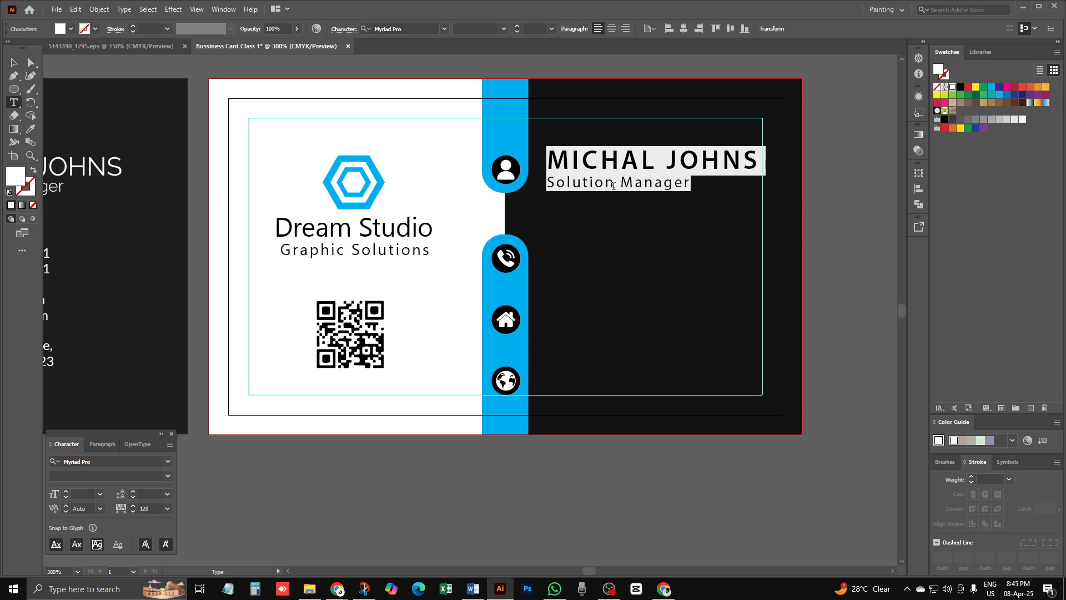
pyautogui.click(149, 507)
pyautogui.click(168, 509)
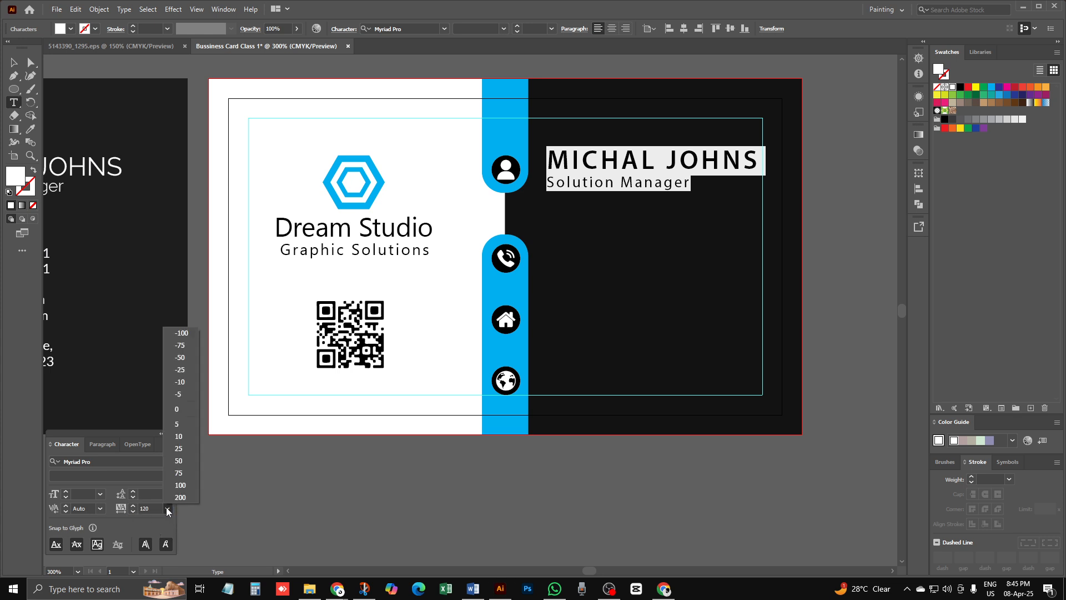
pyautogui.click(179, 408)
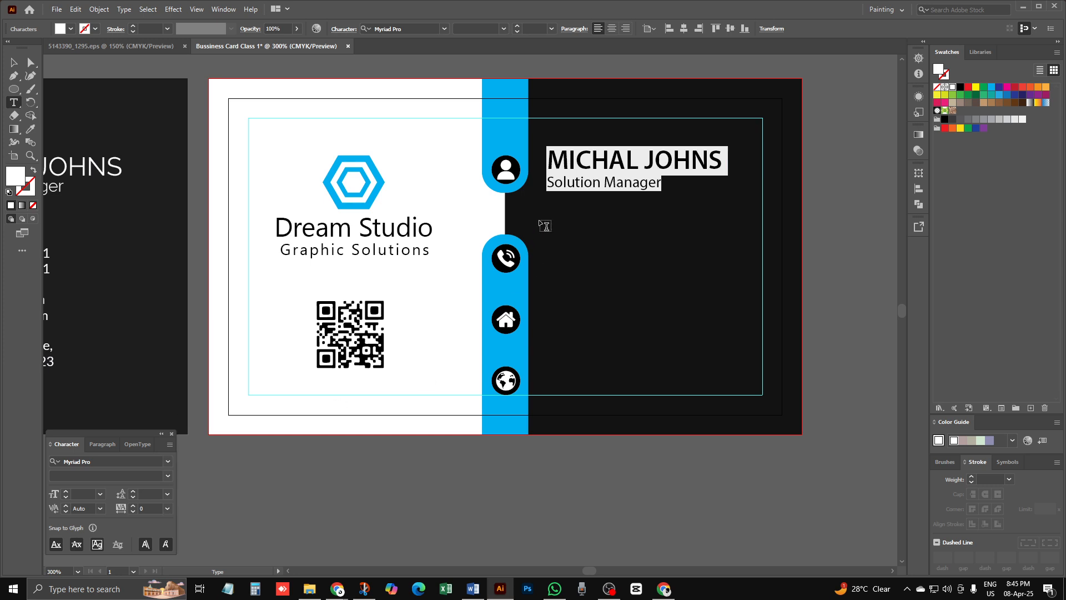
pyautogui.click(586, 169)
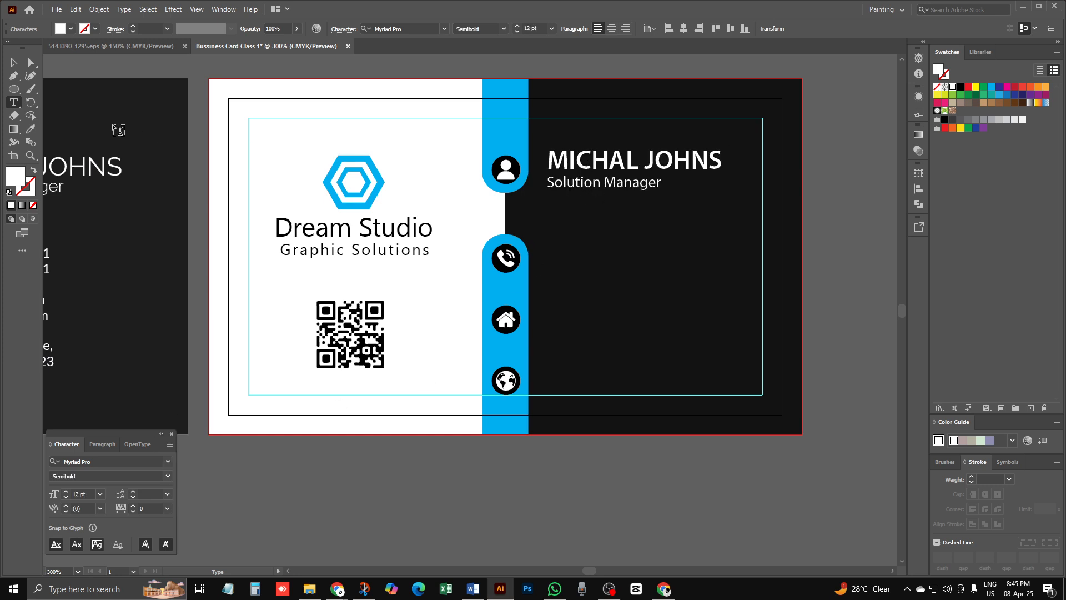
pyautogui.click(13, 63)
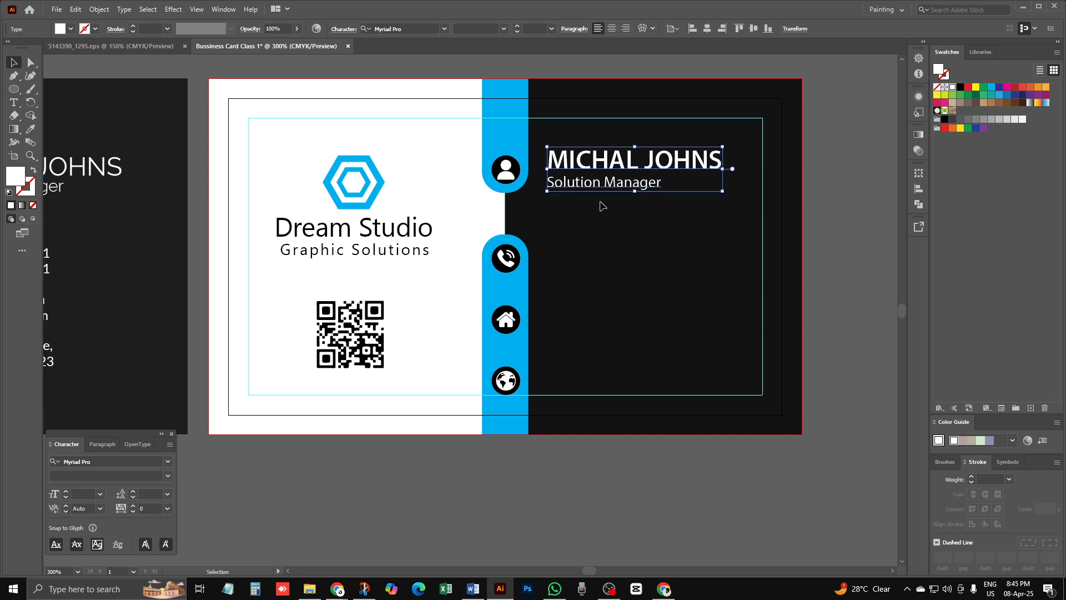
# Step: Nudge the name block slightly up and left into place
pyautogui.click(638, 265)
pyautogui.hotkey('ctrl', '-')
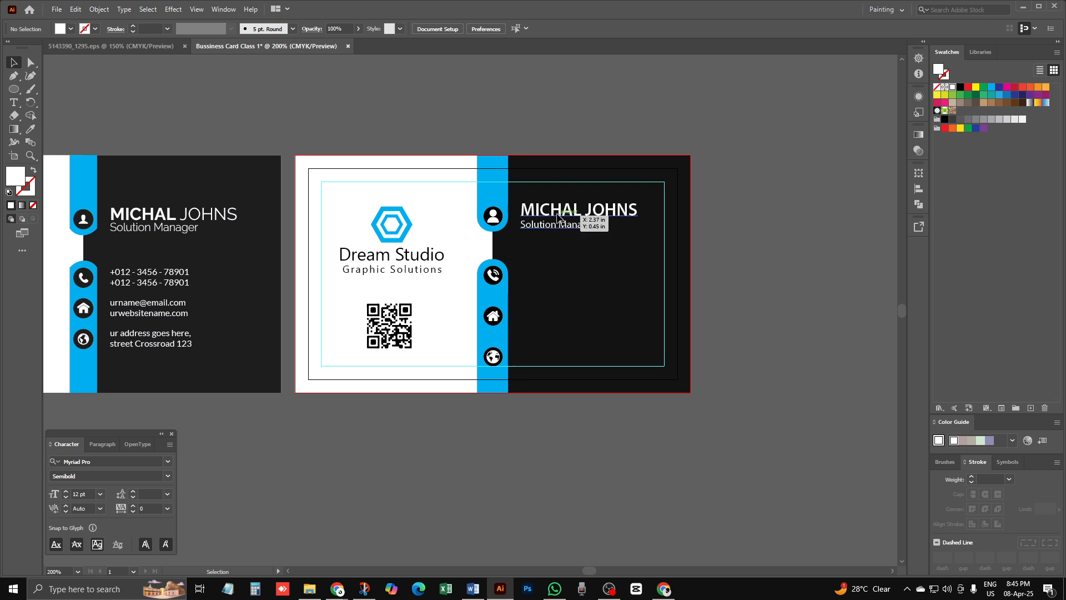
pyautogui.moveTo(555, 215); pyautogui.dragTo(554, 214)
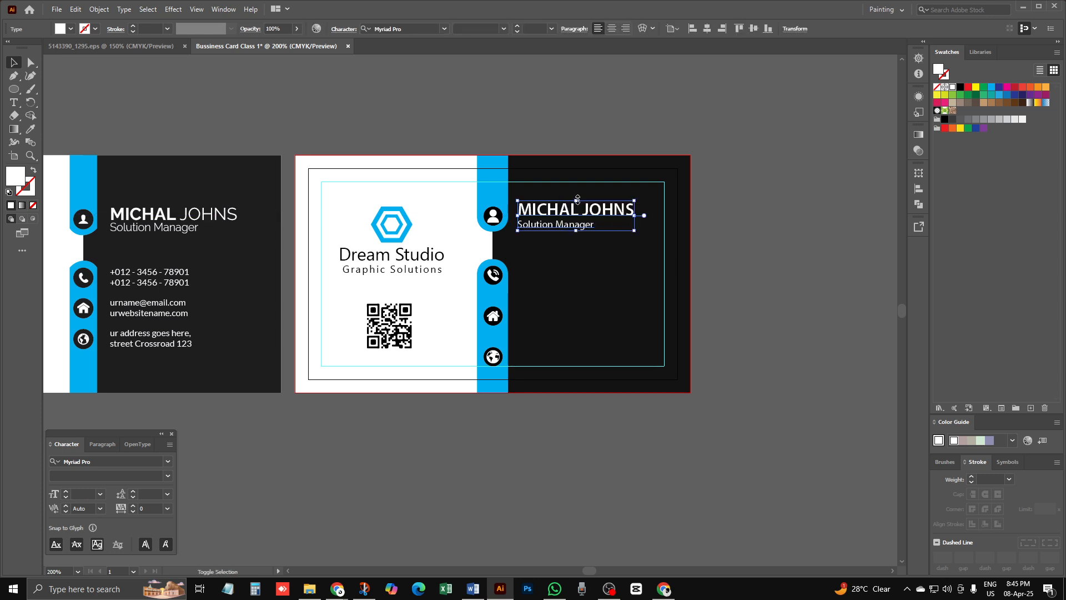
pyautogui.click(560, 264)
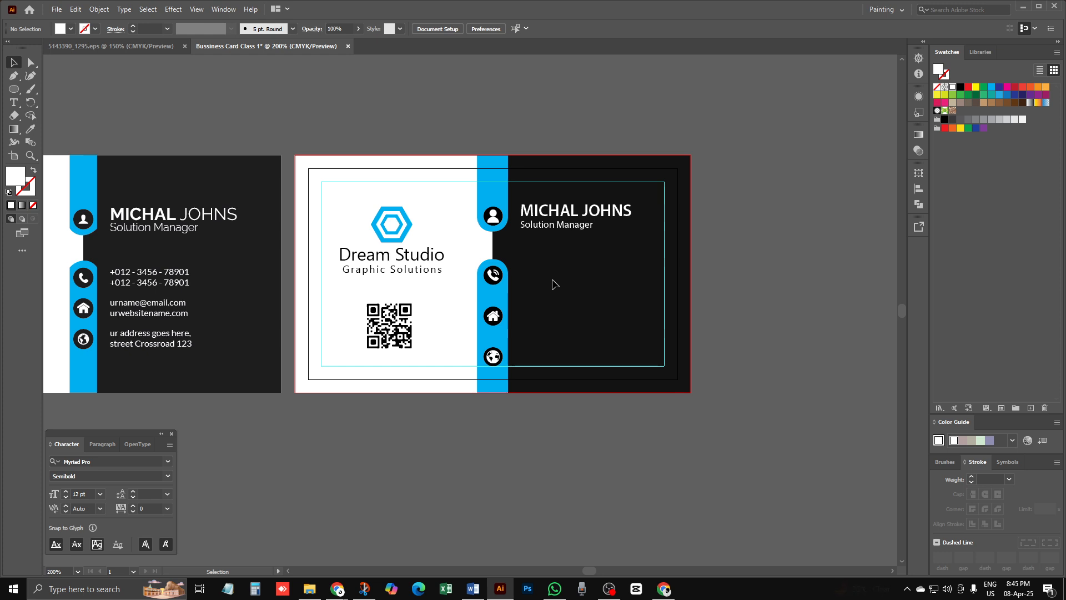
pyautogui.click(14, 102)
# Step: Type a placeholder phone number in white beside the phone icon
pyautogui.click(519, 272)
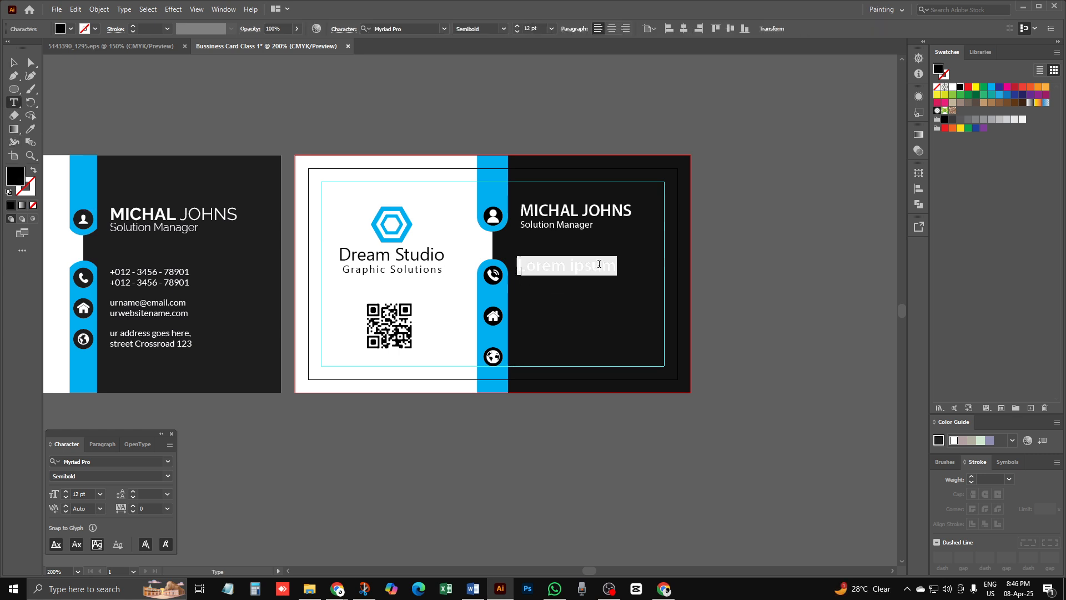
pyautogui.click(954, 87)
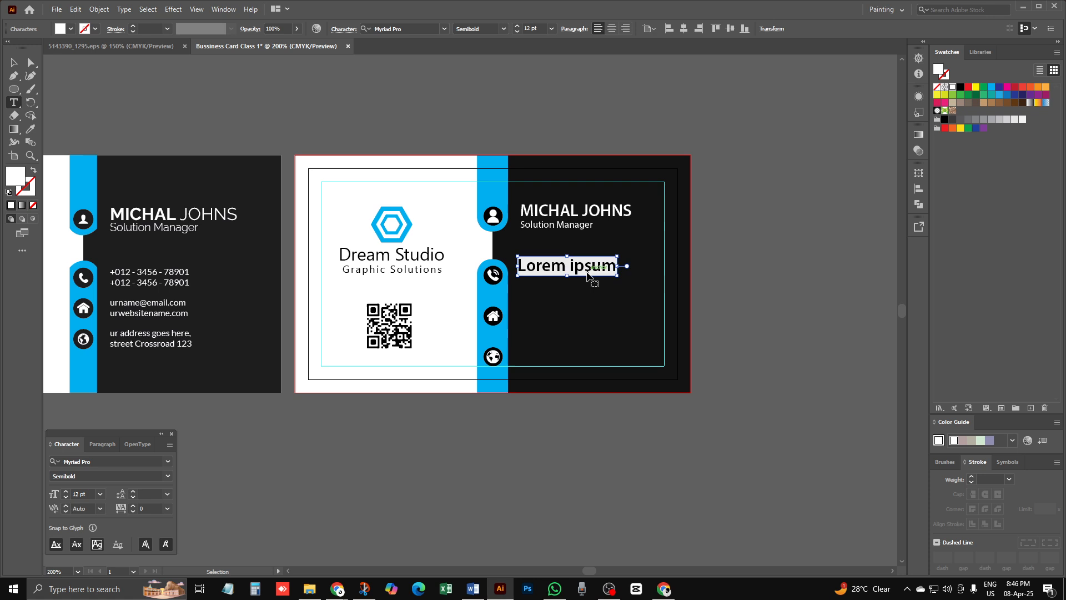
pyautogui.write('+12')
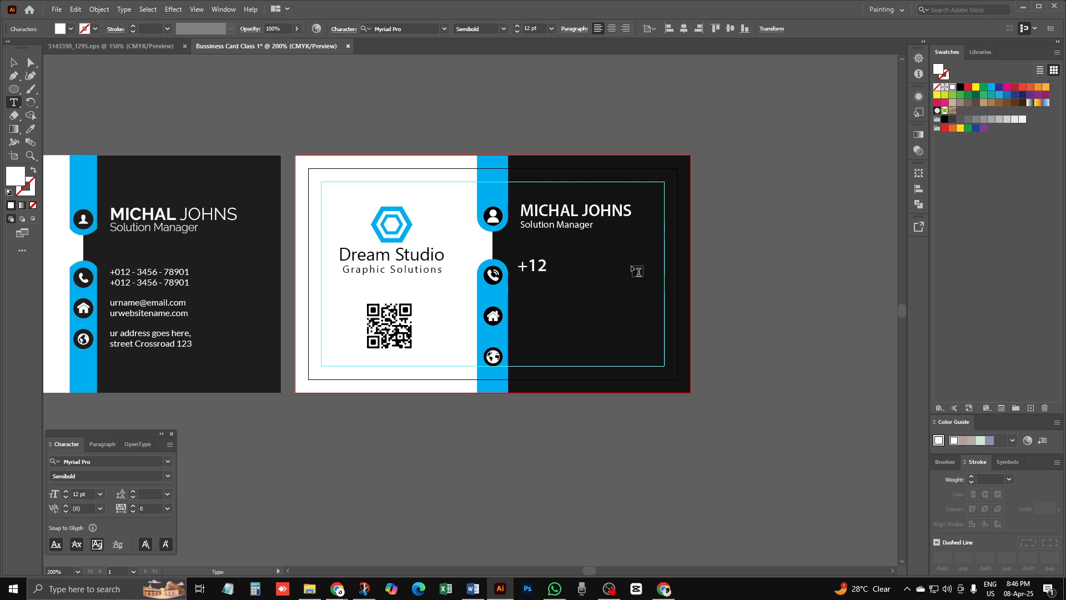
pyautogui.press('BackSpace')
pyautogui.press('BackSpace')
pyautogui.write('012')
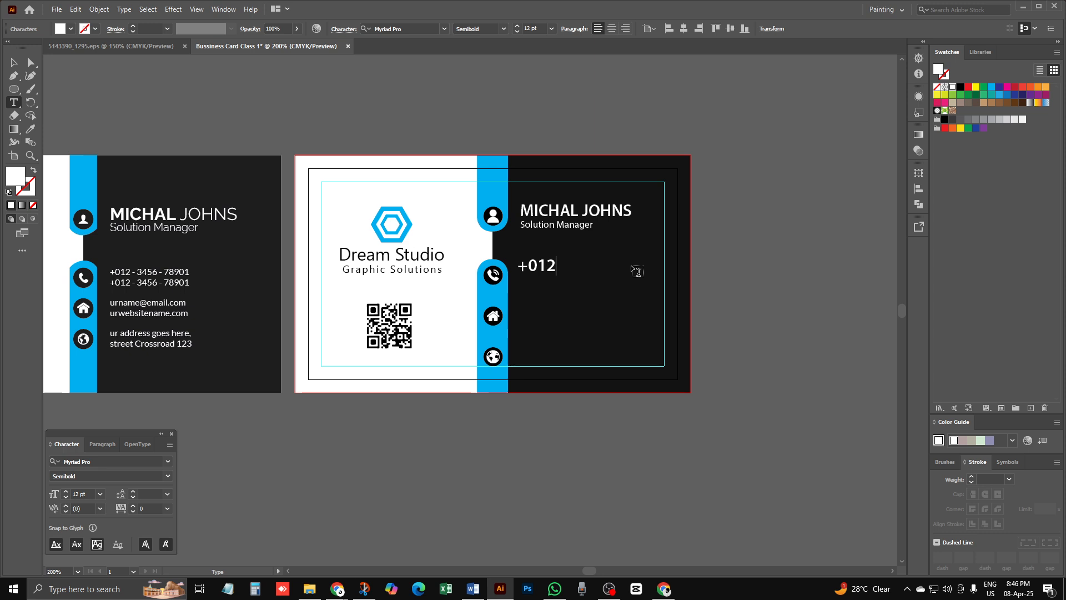
pyautogui.write('-3456')
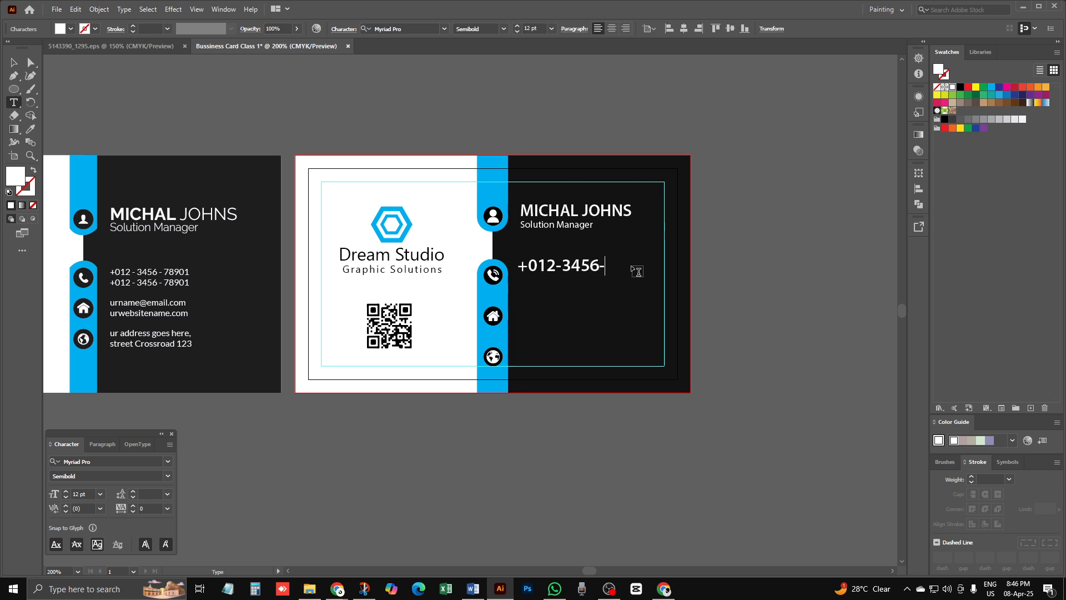
pyautogui.write('-78901')
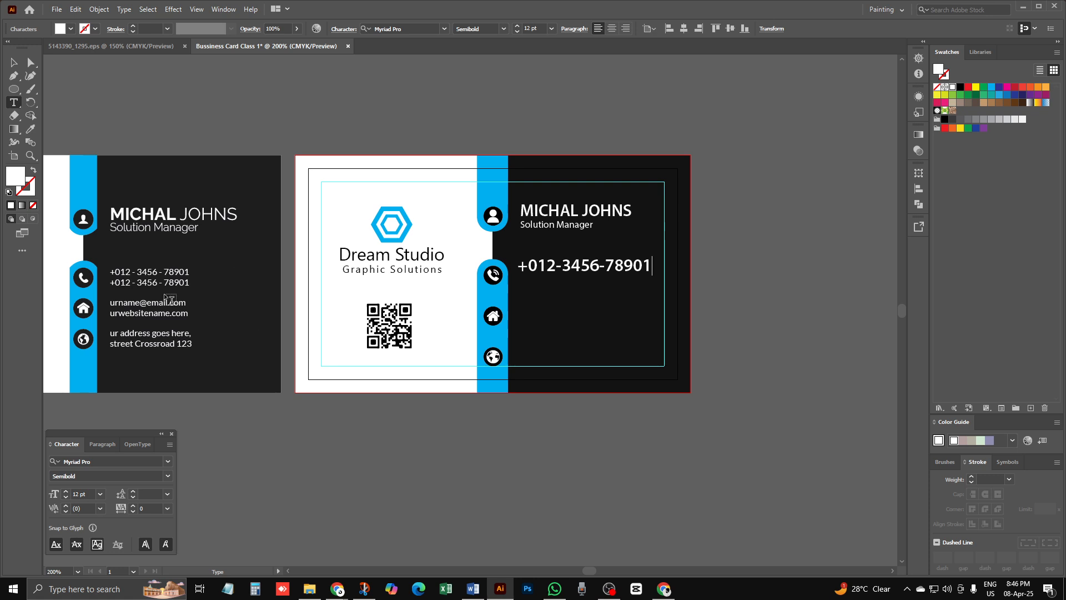
pyautogui.press('Escape')
# Step: Set the phone number to 7 pt Regular and nudge it slightly right
pyautogui.tripleClick(583, 264)
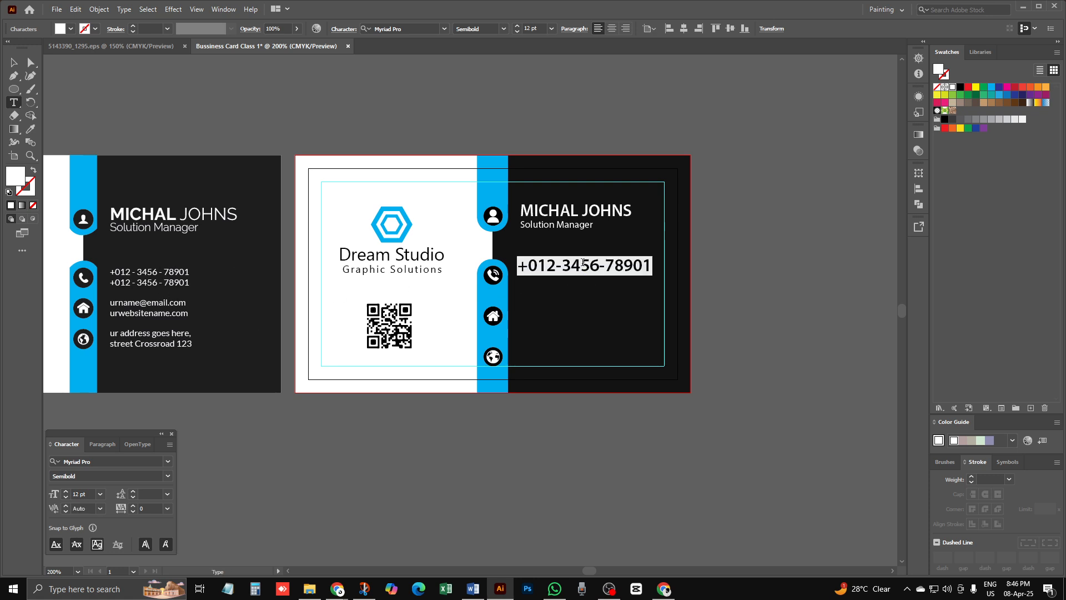
pyautogui.click(516, 32)
pyautogui.click(517, 32)
pyautogui.click(516, 32)
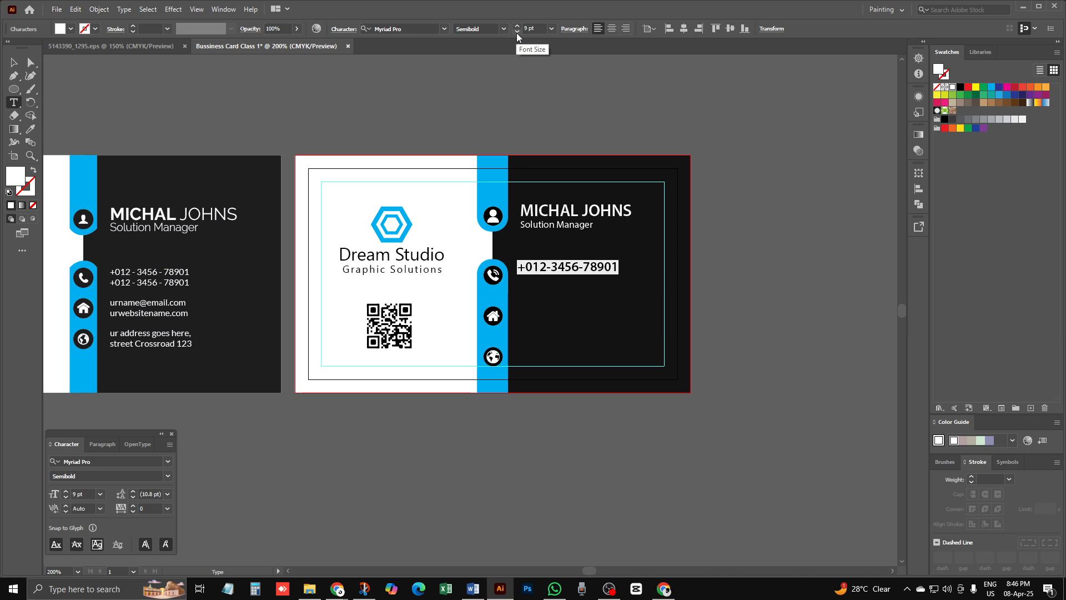
pyautogui.click(516, 32)
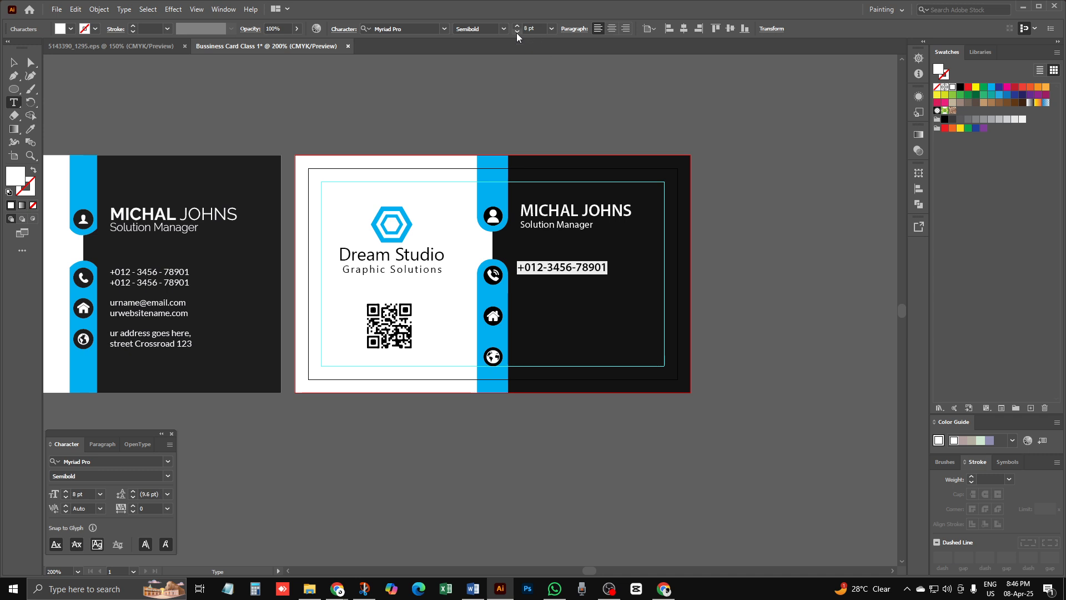
pyautogui.click(503, 29)
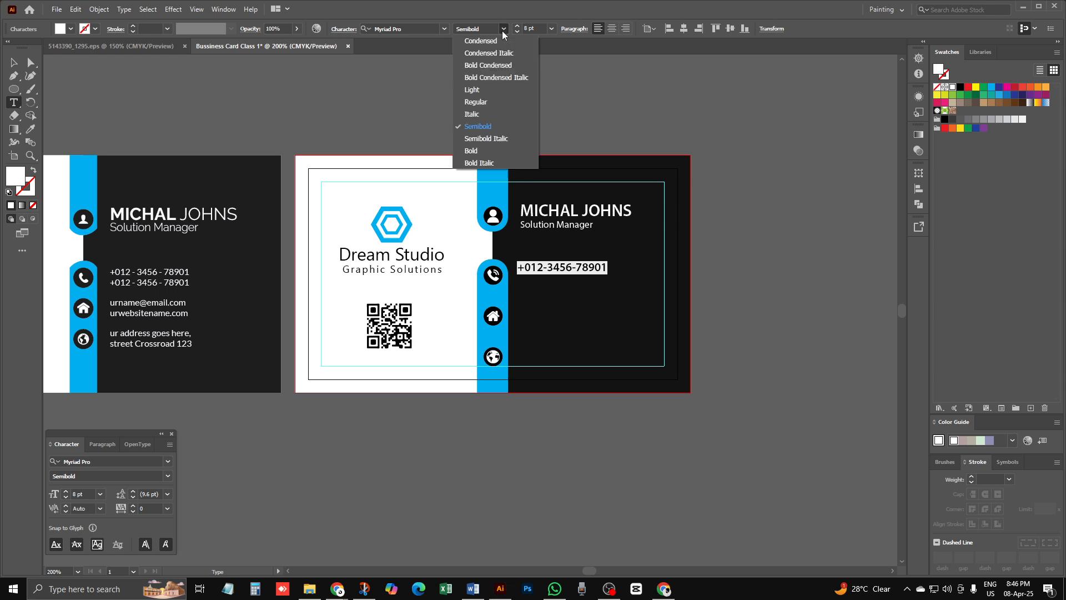
pyautogui.click(485, 101)
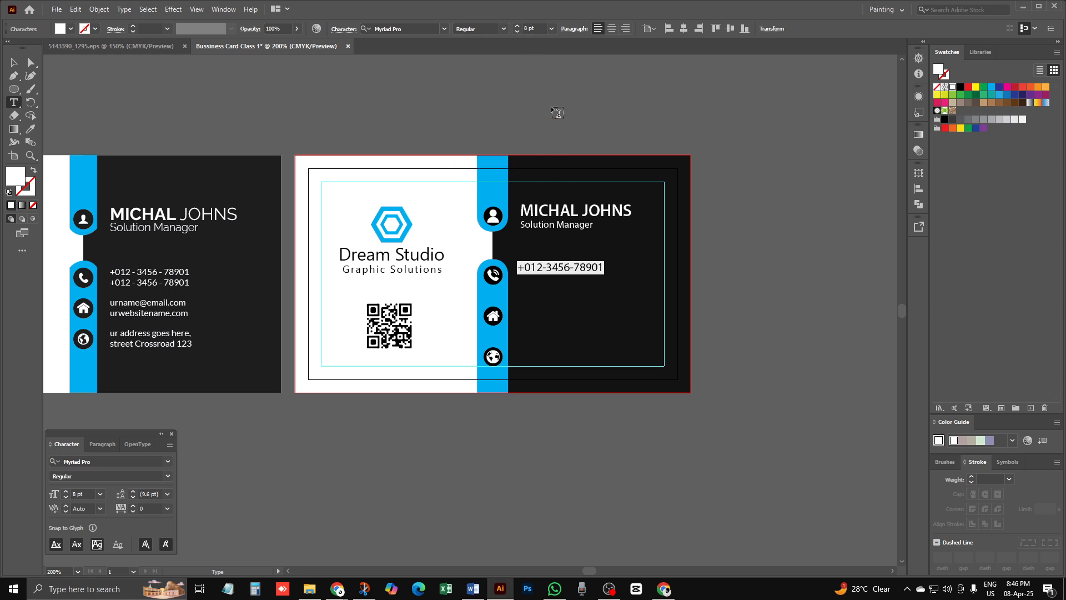
pyautogui.click(516, 33)
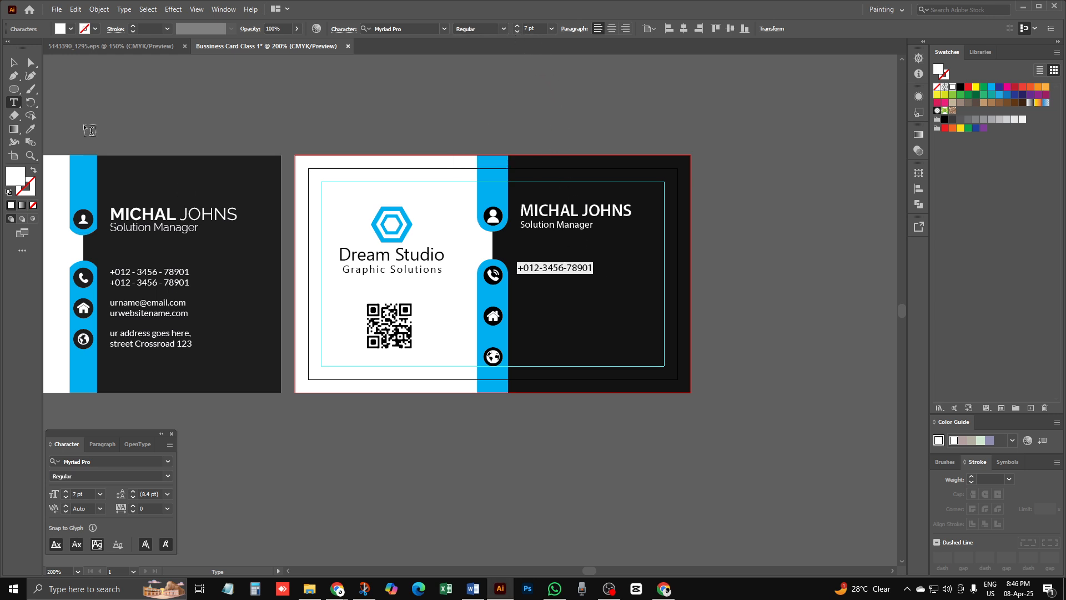
pyautogui.click(14, 63)
pyautogui.moveTo(568, 271); pyautogui.dragTo(575, 273)
# Step: Paste a second identical phone line directly beneath the first
pyautogui.hotkey('ctrl', 'space')
pyautogui.keyDown('ctrl'); pyautogui.click(562, 280); pyautogui.keyUp('ctrl')
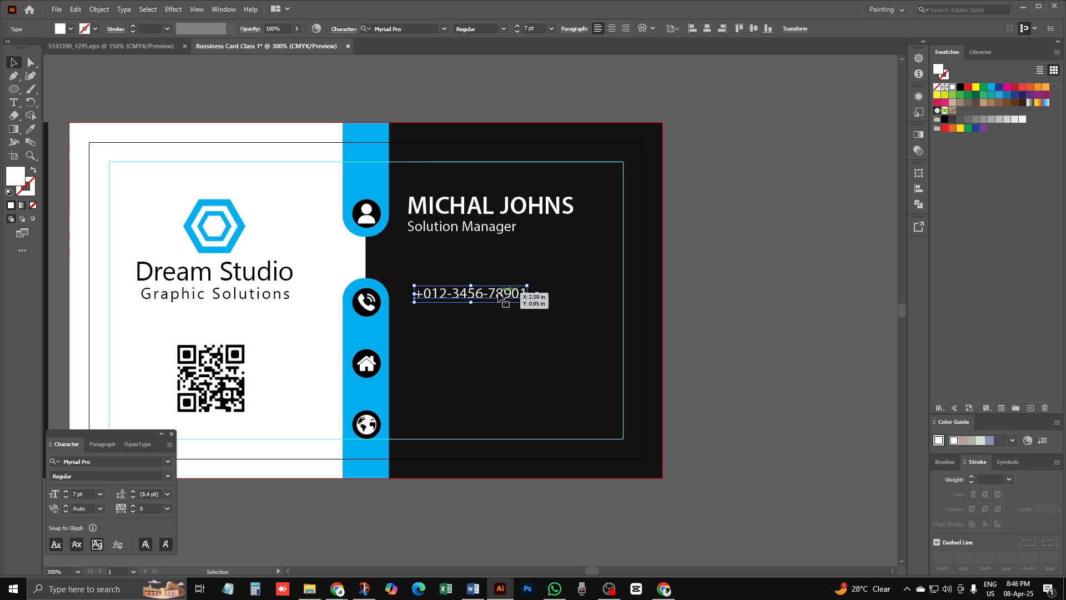
pyautogui.press('t')
pyautogui.hotkey('ctrl', 'a')
pyautogui.hotkey('ctrl', 'c')
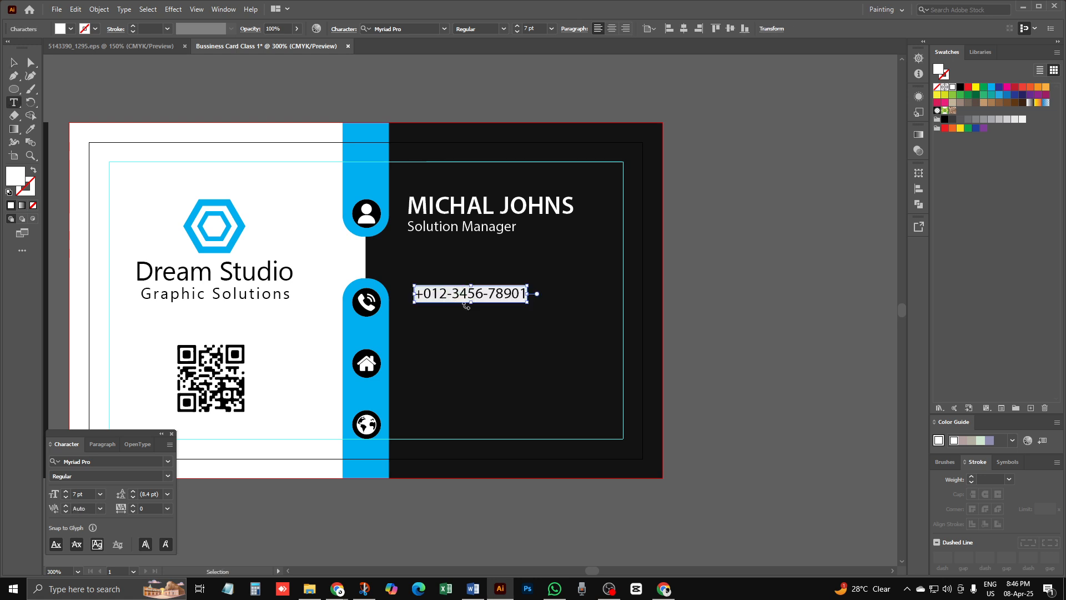
pyautogui.click(526, 294)
pyautogui.press('BackSpace')
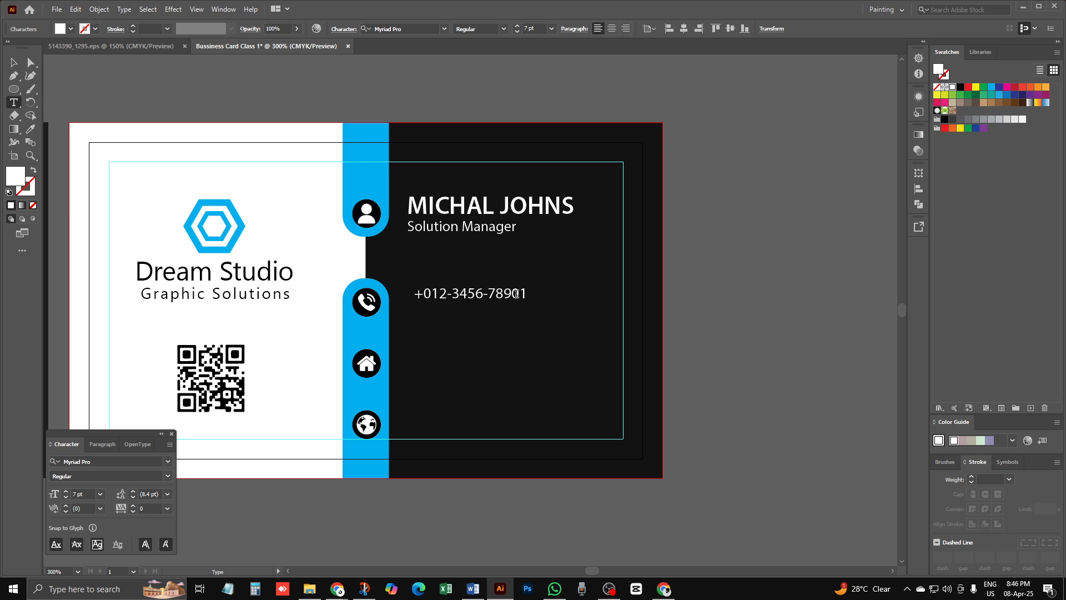
pyautogui.hotkey('ctrl', 'v')
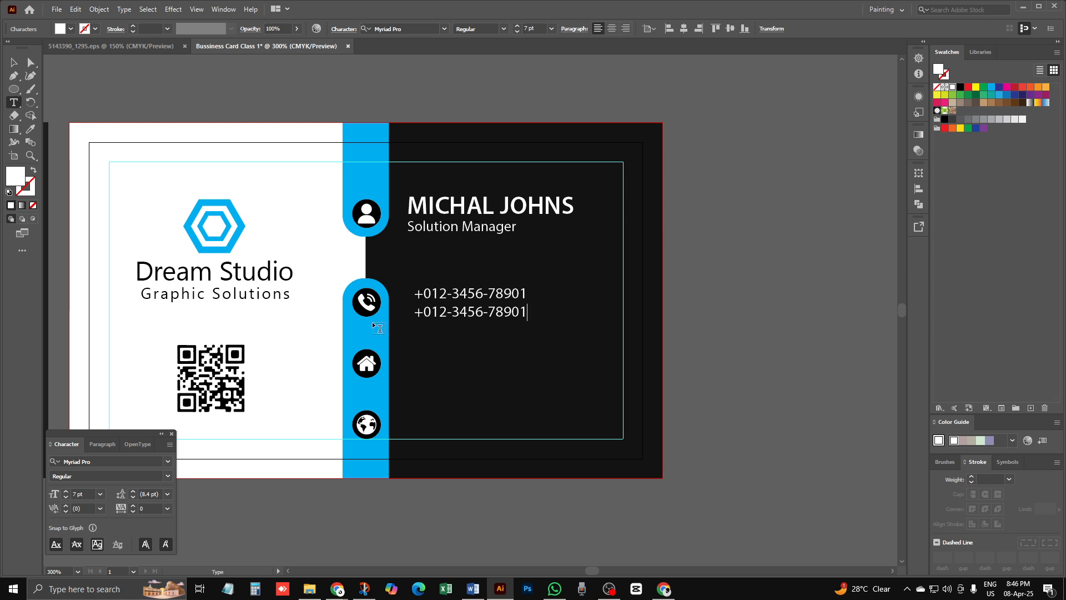
pyautogui.press('Escape')
pyautogui.click(489, 389)
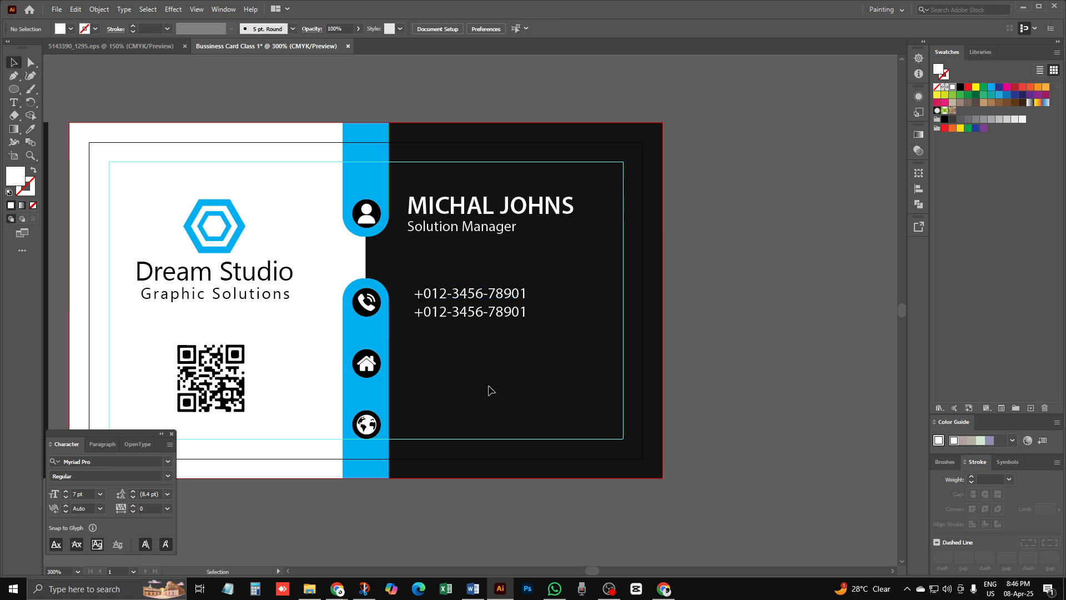
pyautogui.hotkey('ctrl', '-')
pyautogui.rightClick(52, 206)
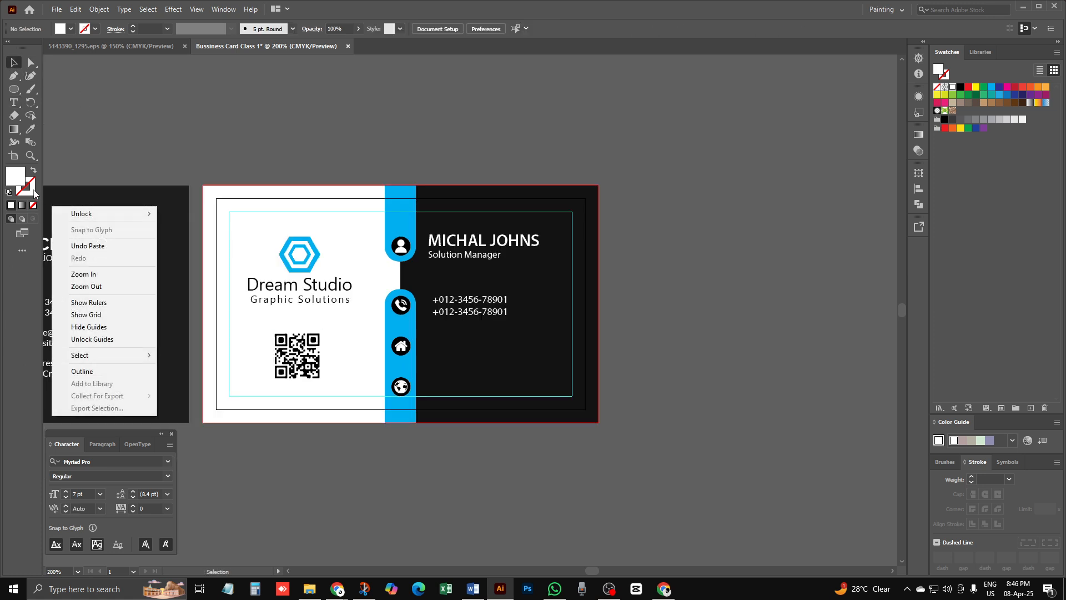
pyautogui.click(279, 153)
pyautogui.moveTo(367, 305); pyautogui.dragTo(445, 264)
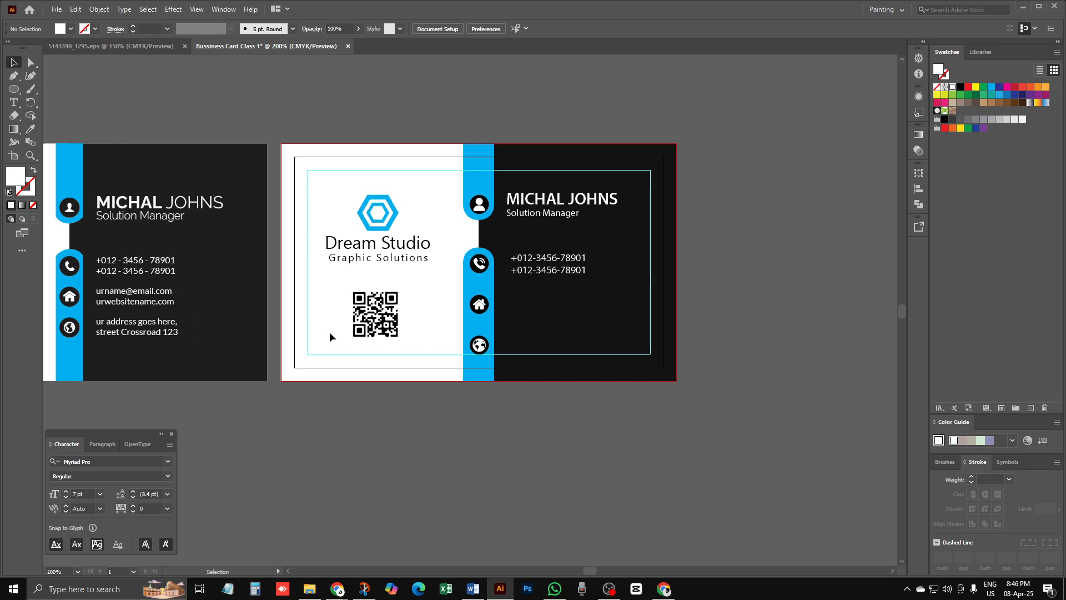
# Step: Alt-drag copies of the two-line phone block down beside the home and globe icons
pyautogui.click(572, 275)
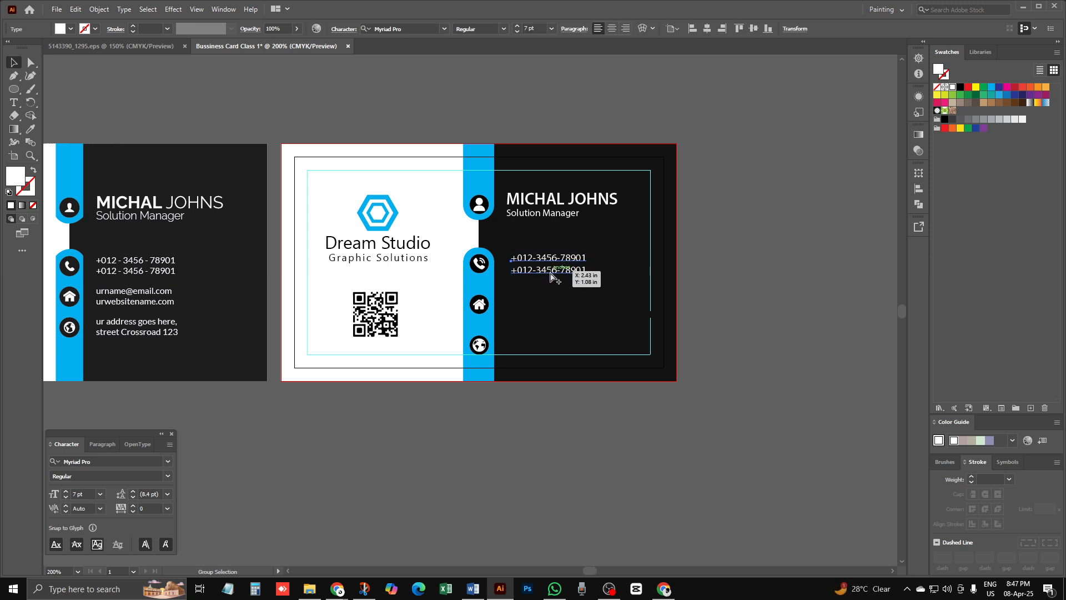
pyautogui.moveTo(551, 276); pyautogui.dragTo(549, 351)
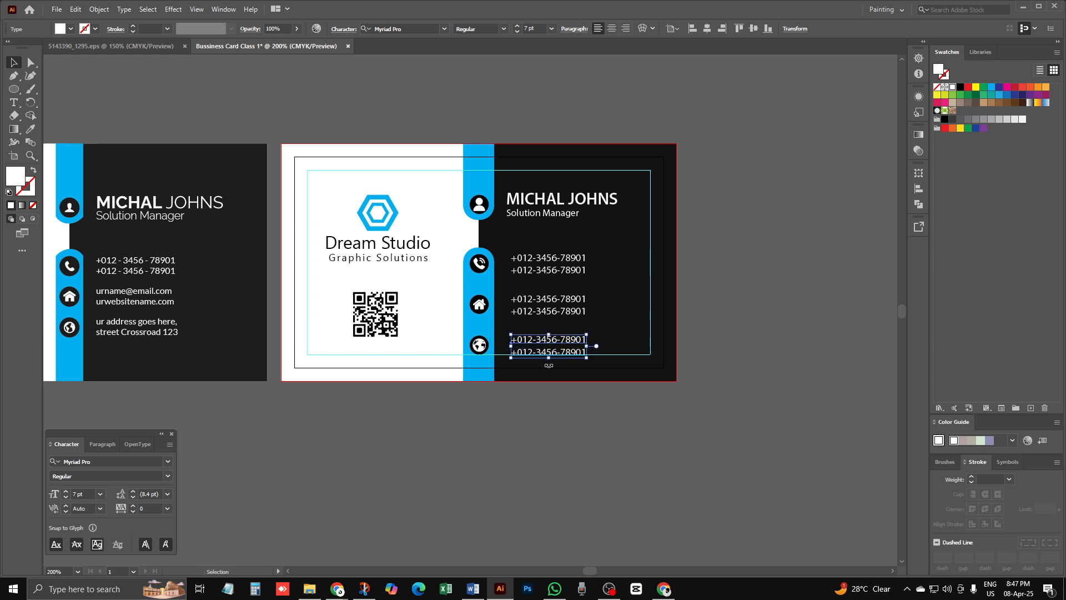
pyautogui.click(637, 297)
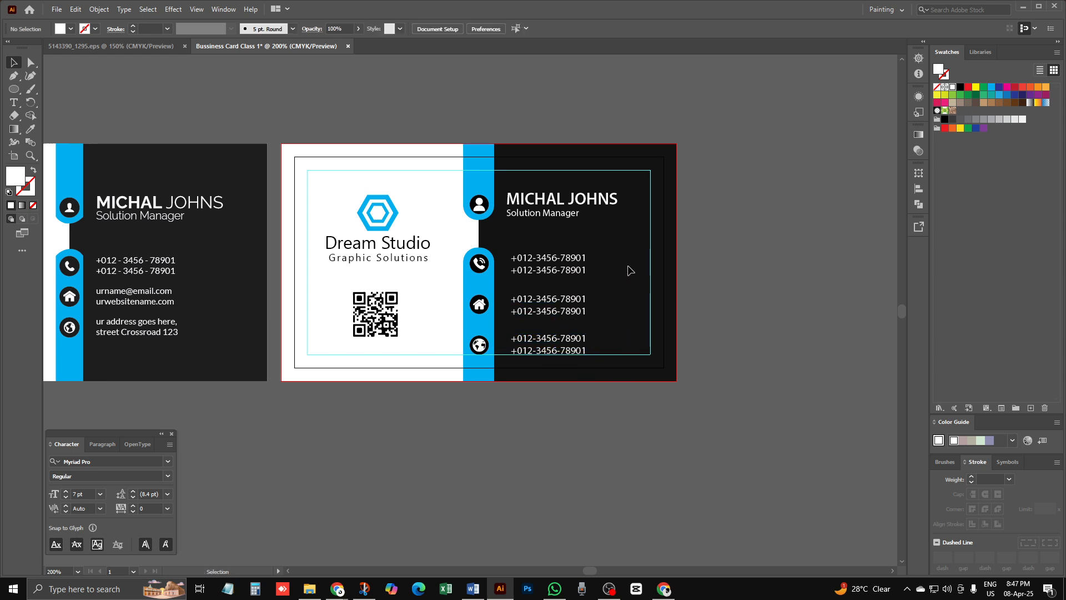
pyautogui.keyDown('ctrl'); pyautogui.click(555, 305); pyautogui.keyUp('ctrl')
pyautogui.moveTo(422, 312); pyautogui.dragTo(557, 304)
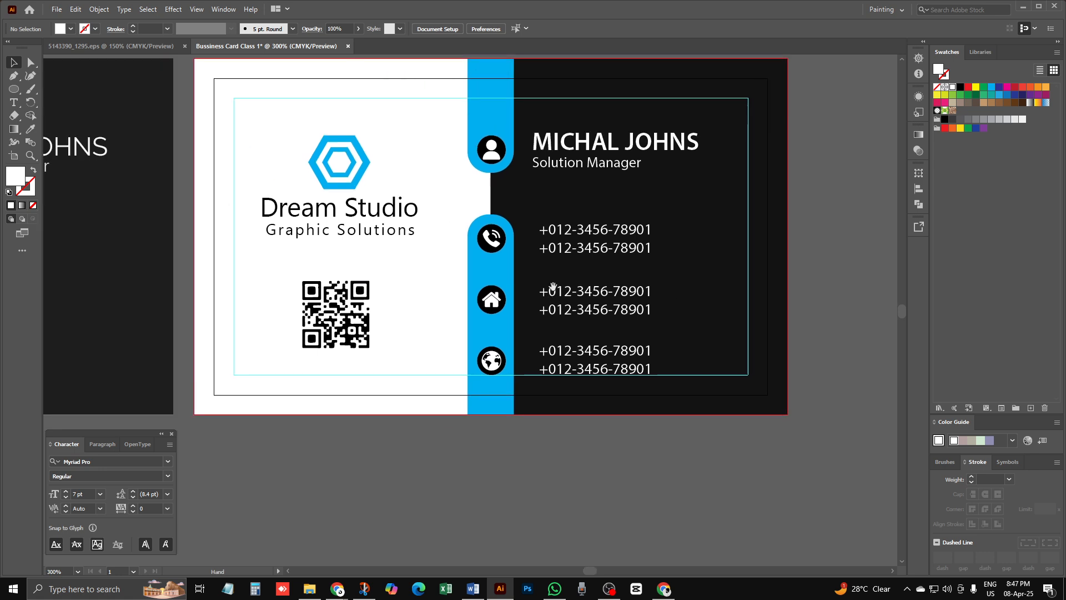
pyautogui.doubleClick(583, 293)
pyautogui.moveTo(541, 291); pyautogui.dragTo(671, 286)
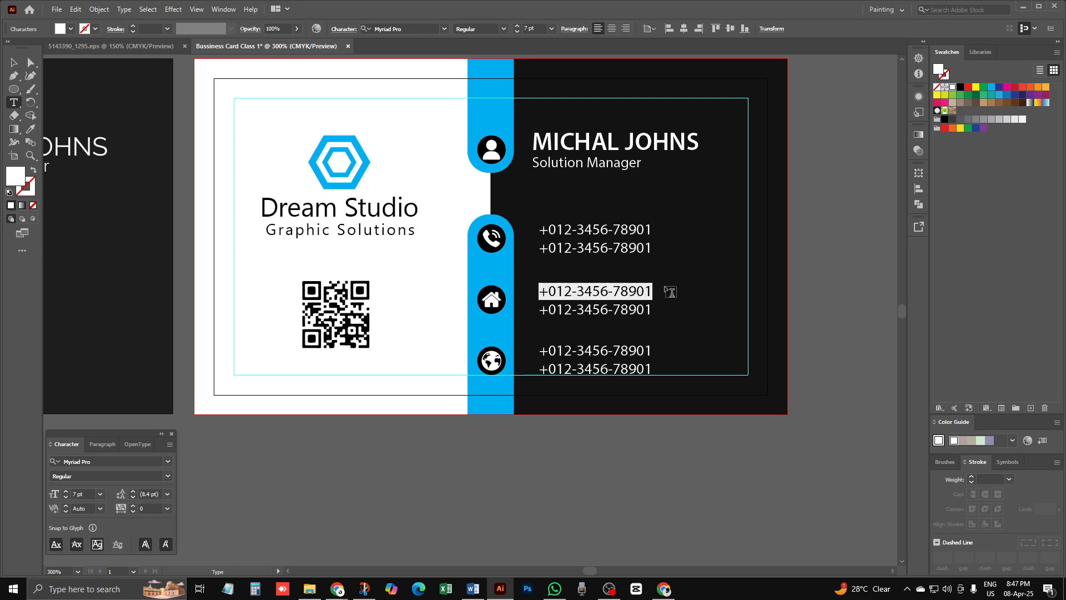
pyautogui.write('you')
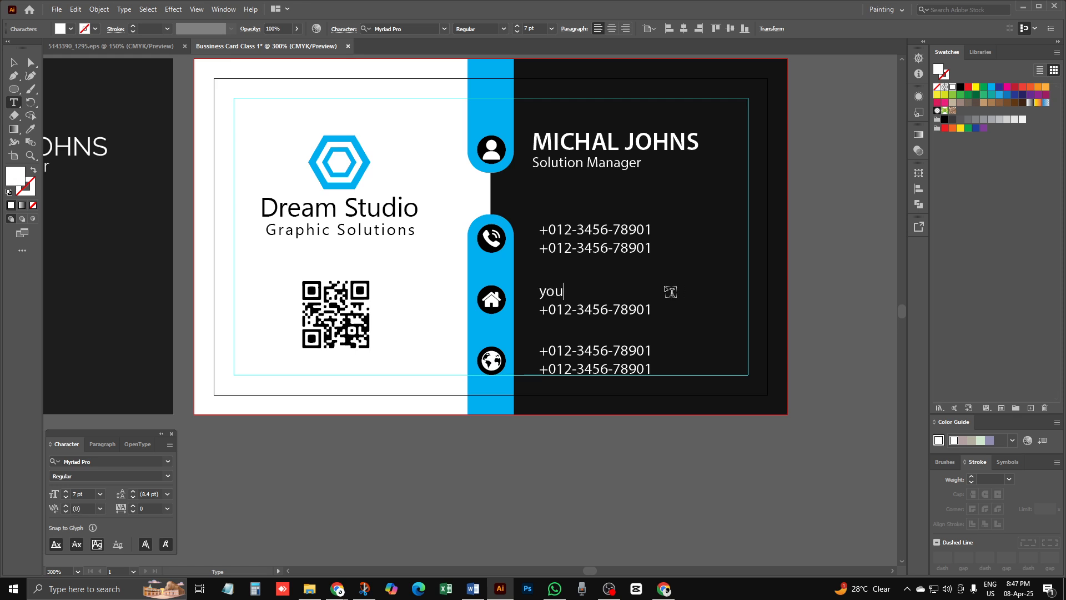
pyautogui.write('rmail@email')
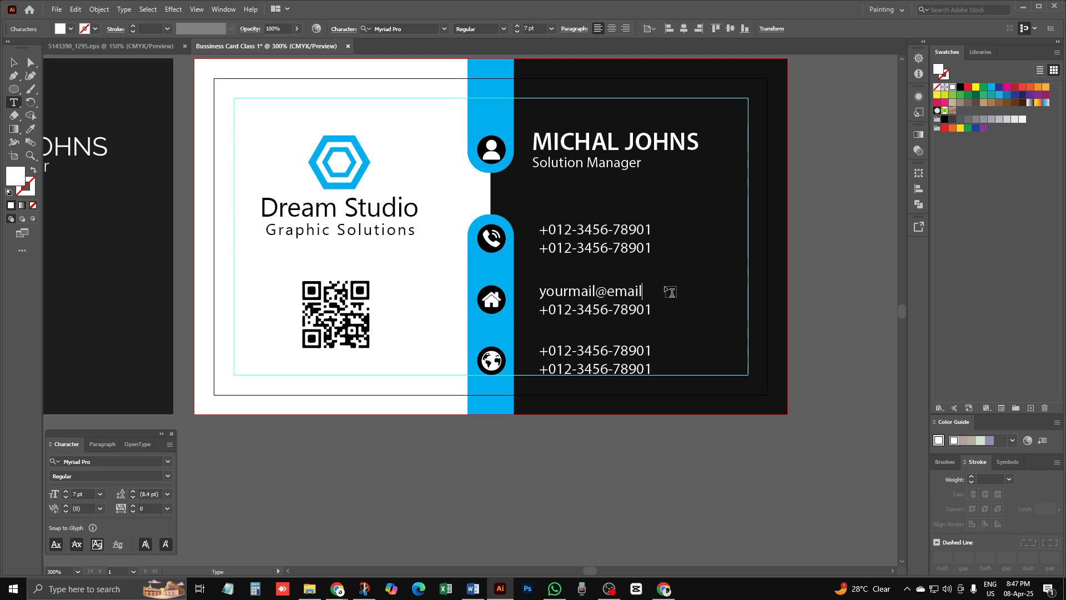
pyautogui.write('.com')
pyautogui.moveTo(652, 310); pyautogui.dragTo(519, 334)
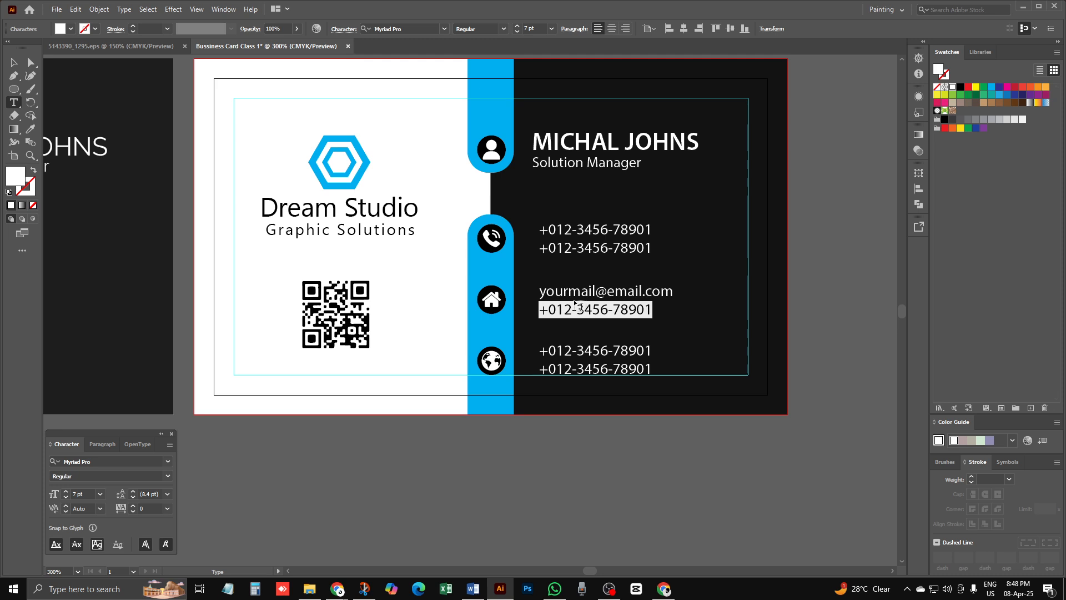
pyautogui.write('www.')
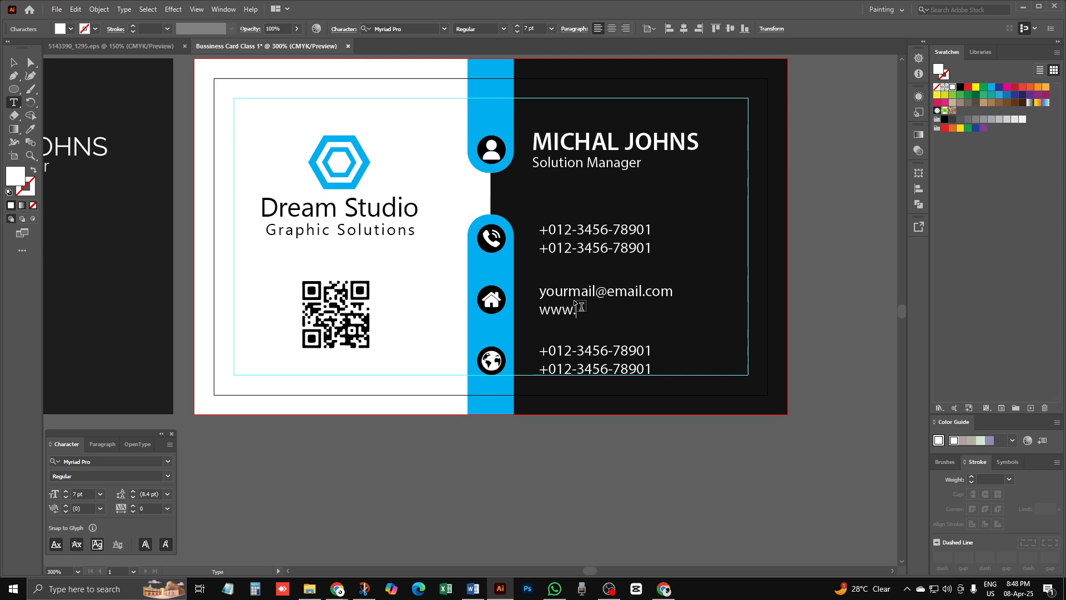
pyautogui.write('website.com')
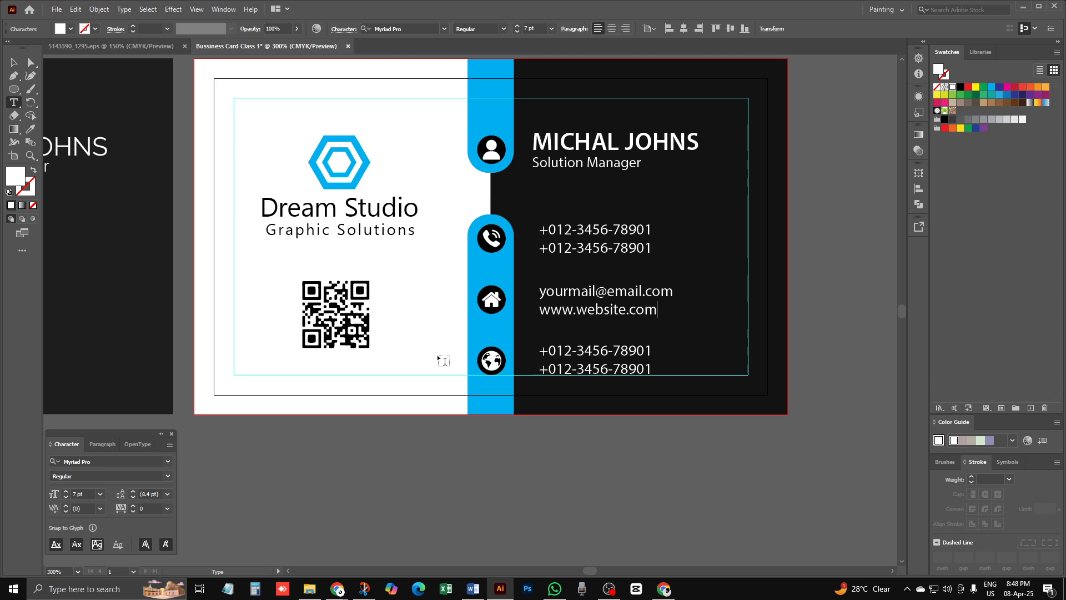
pyautogui.press('Escape')
pyautogui.hscroll(-5, 93, 356)
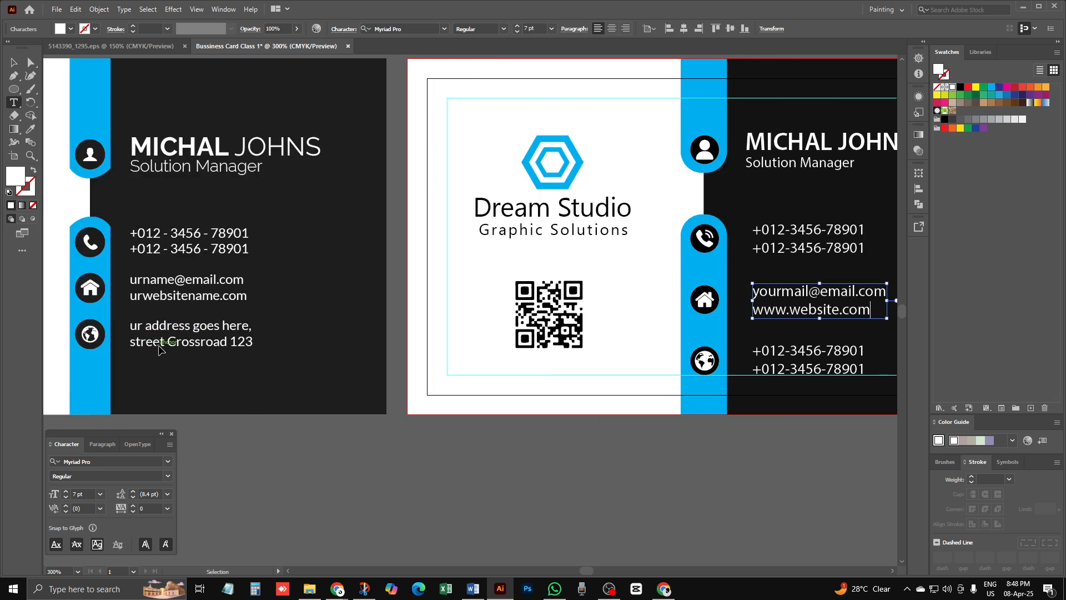
pyautogui.hscroll(6, 528, 338)
pyautogui.press('Return')
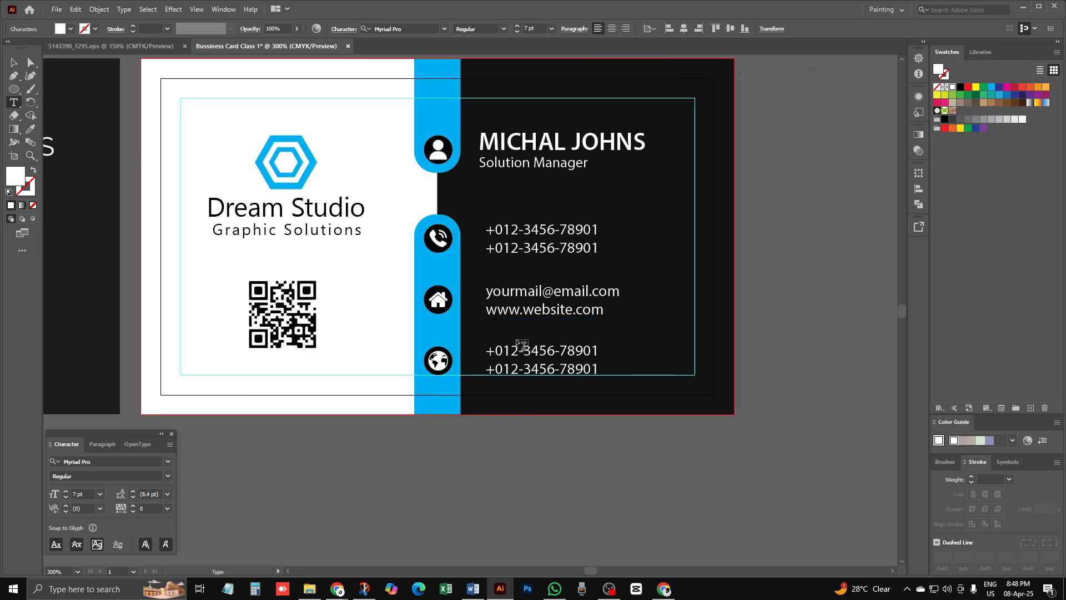
# Step: Replace the globe-icon lines with 'your adress here' and 'road number street'
pyautogui.moveTo(600, 351); pyautogui.dragTo(470, 353)
pyautogui.write('you')
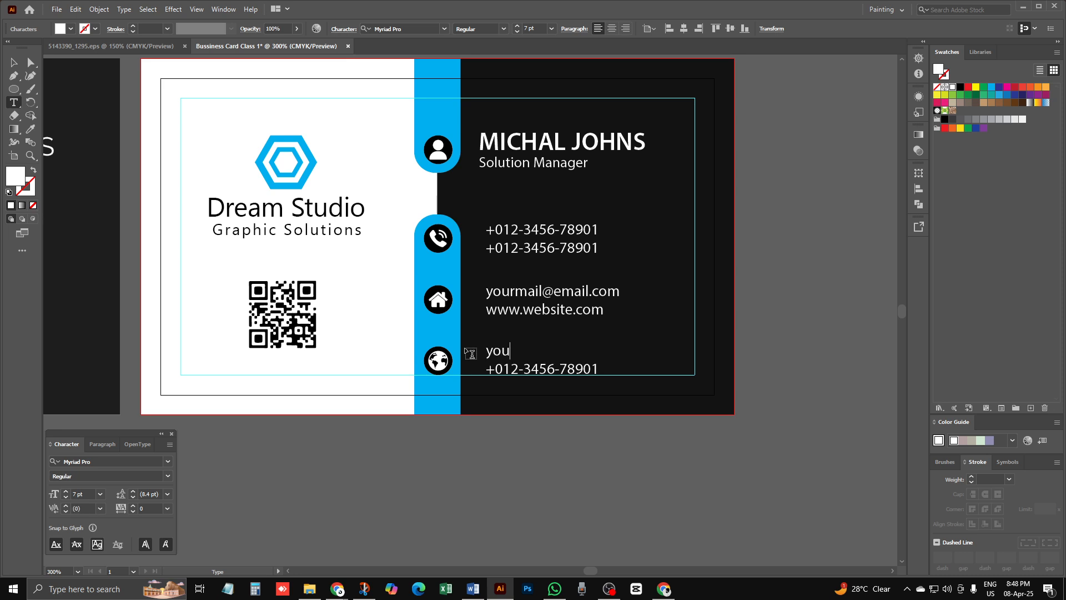
pyautogui.write('r adress here')
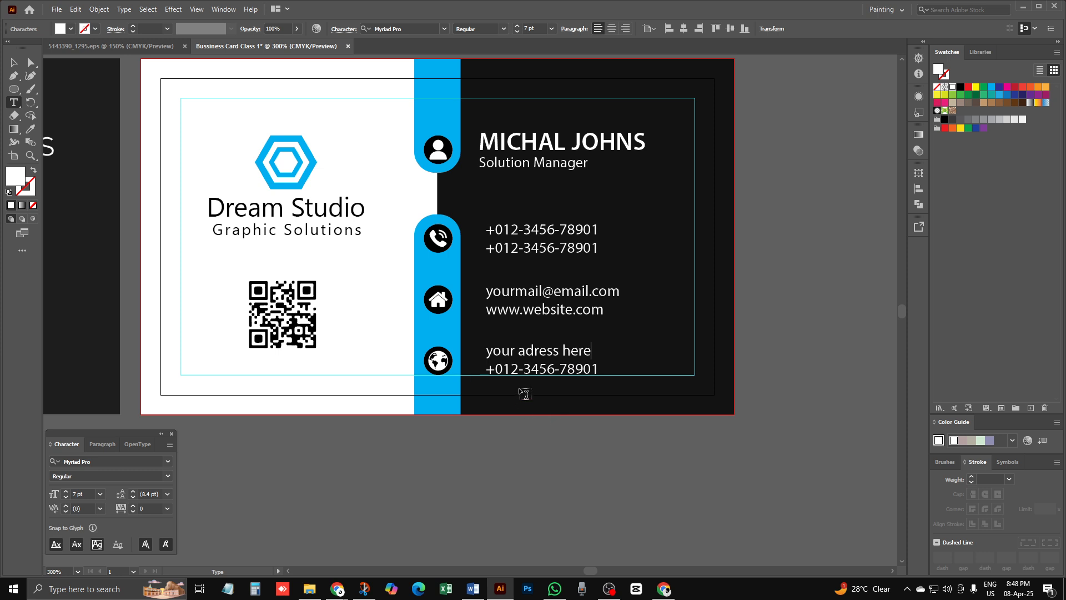
pyautogui.moveTo(599, 368); pyautogui.dragTo(457, 389)
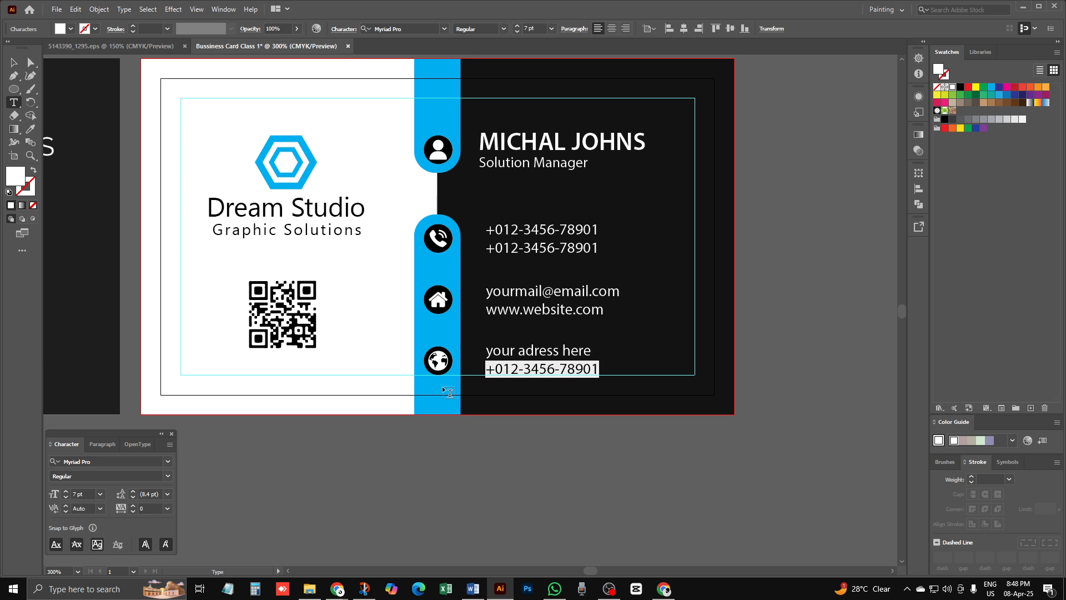
pyautogui.write('rd')
pyautogui.press('BackSpace')
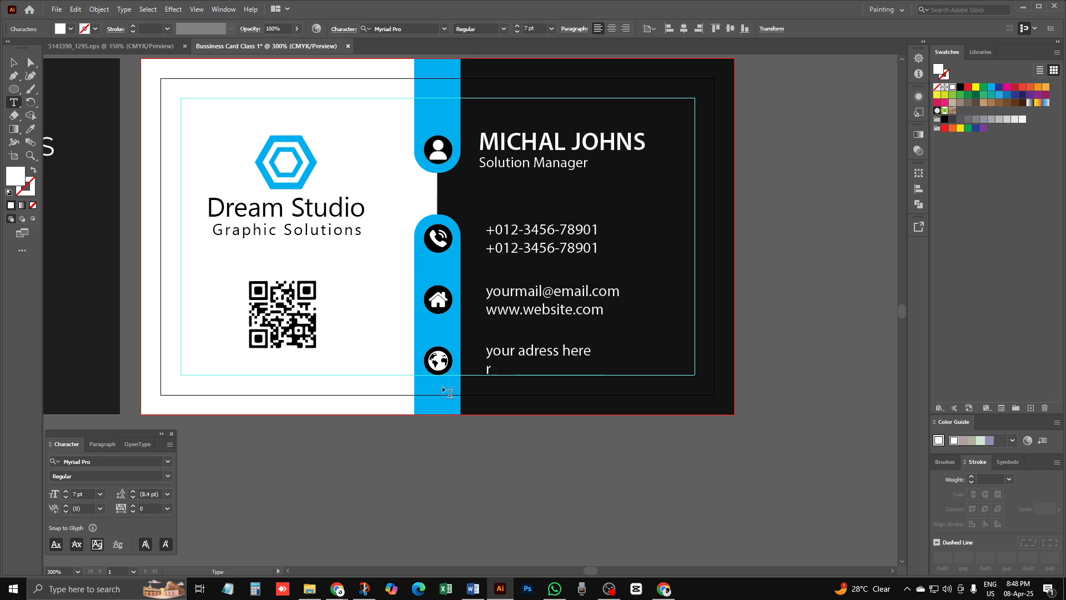
pyautogui.write('oad number ')
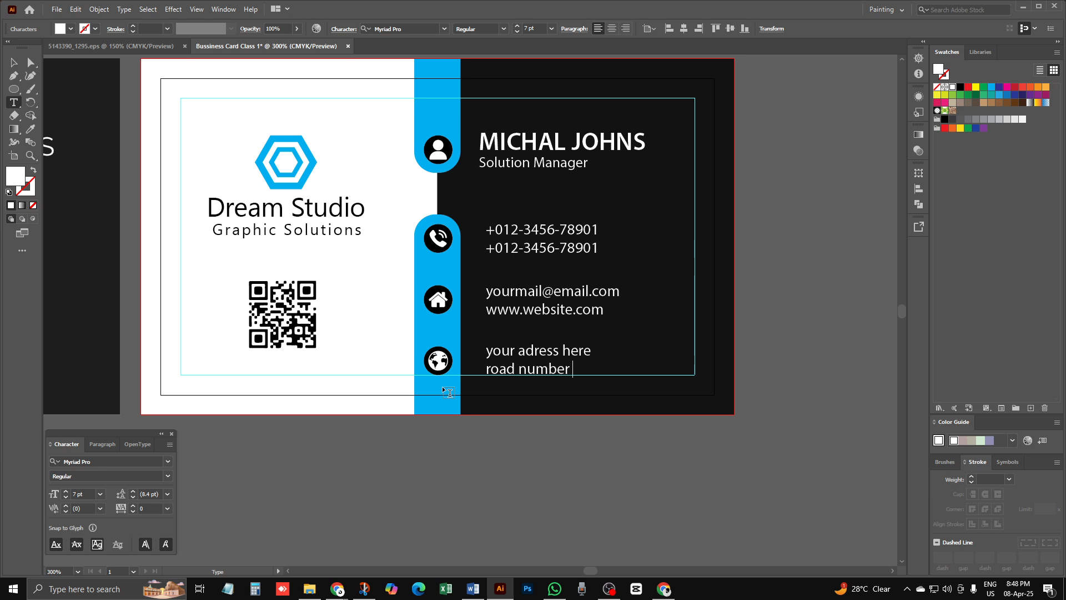
pyautogui.write('street')
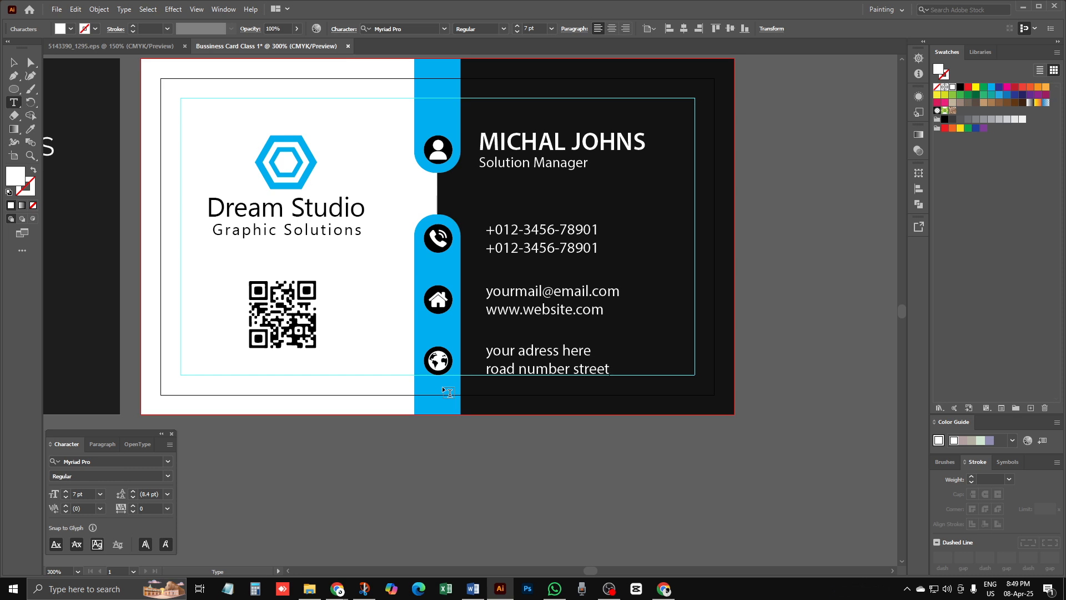
pyautogui.click(14, 62)
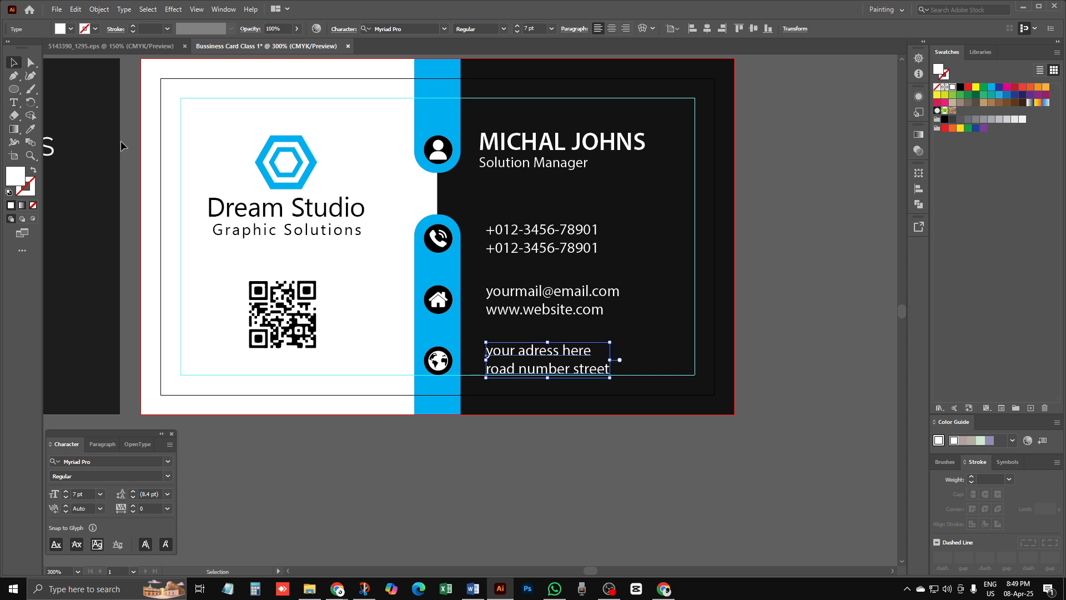
pyautogui.click(398, 429)
pyautogui.hotkey('ctrl', '-')
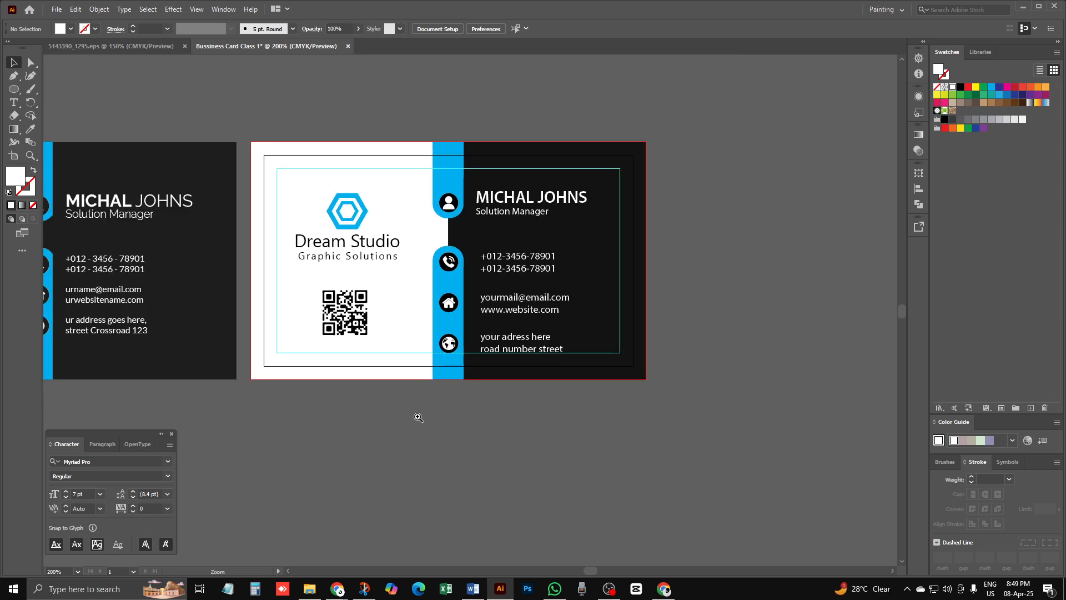
# Step: Unlock all locked artwork with Object > Unlock All
pyautogui.moveTo(433, 409); pyautogui.dragTo(513, 396)
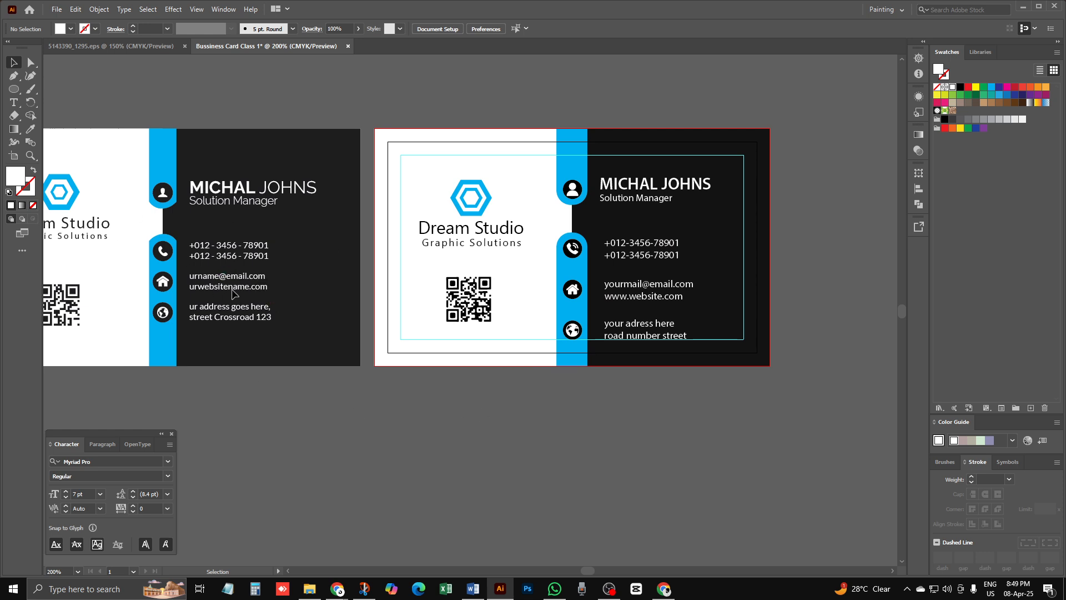
pyautogui.moveTo(366, 279); pyautogui.dragTo(472, 276)
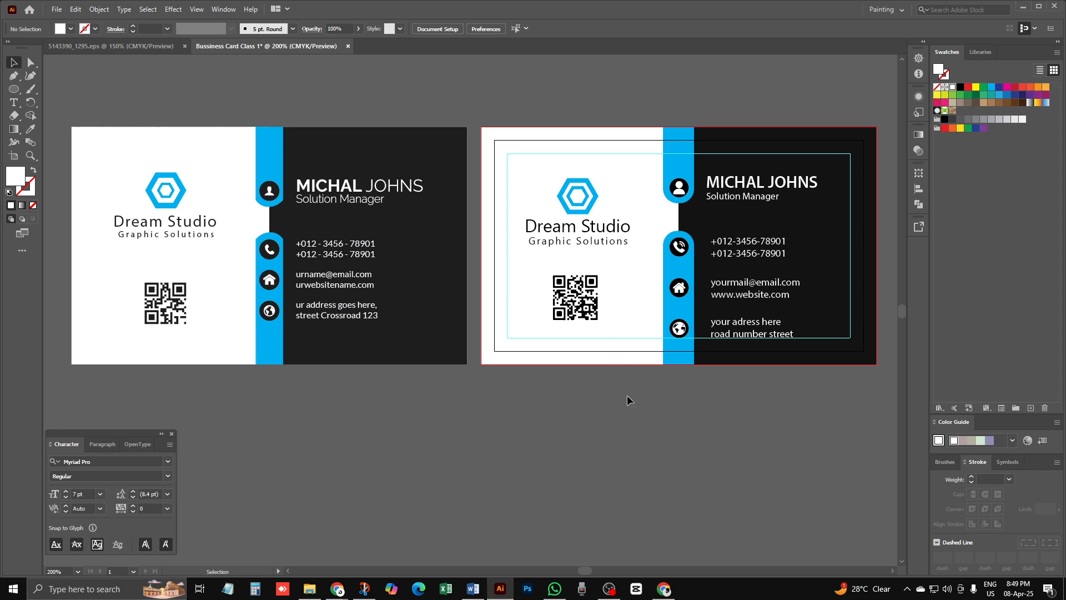
pyautogui.click(99, 10)
pyautogui.click(124, 100)
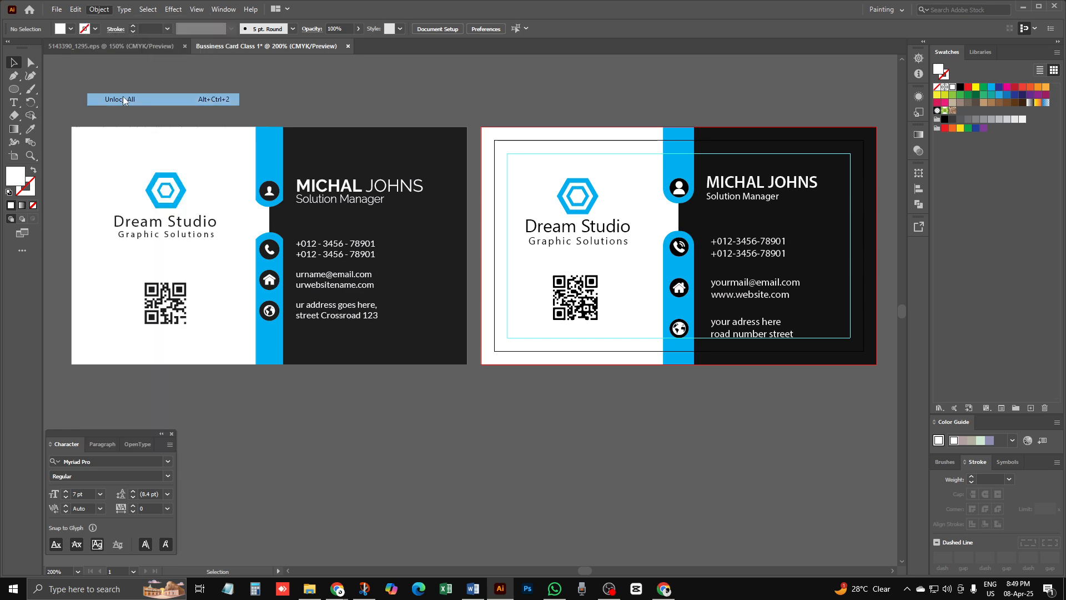
pyautogui.click(652, 461)
pyautogui.hotkey('ctrl', '-')
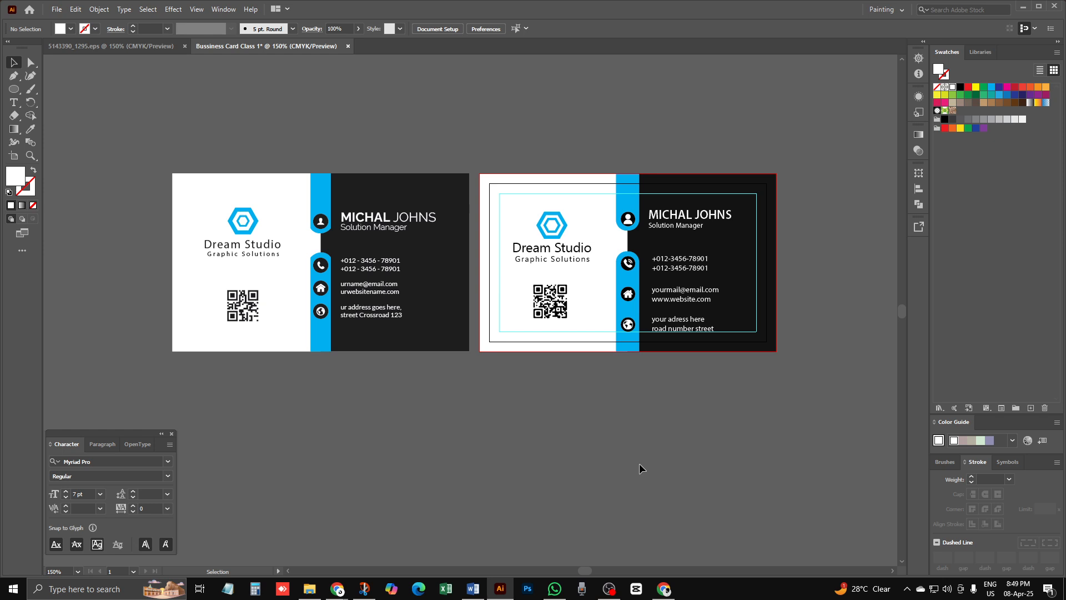
# Step: Move the whole finished card below the reference card
pyautogui.moveTo(501, 149); pyautogui.dragTo(777, 427)
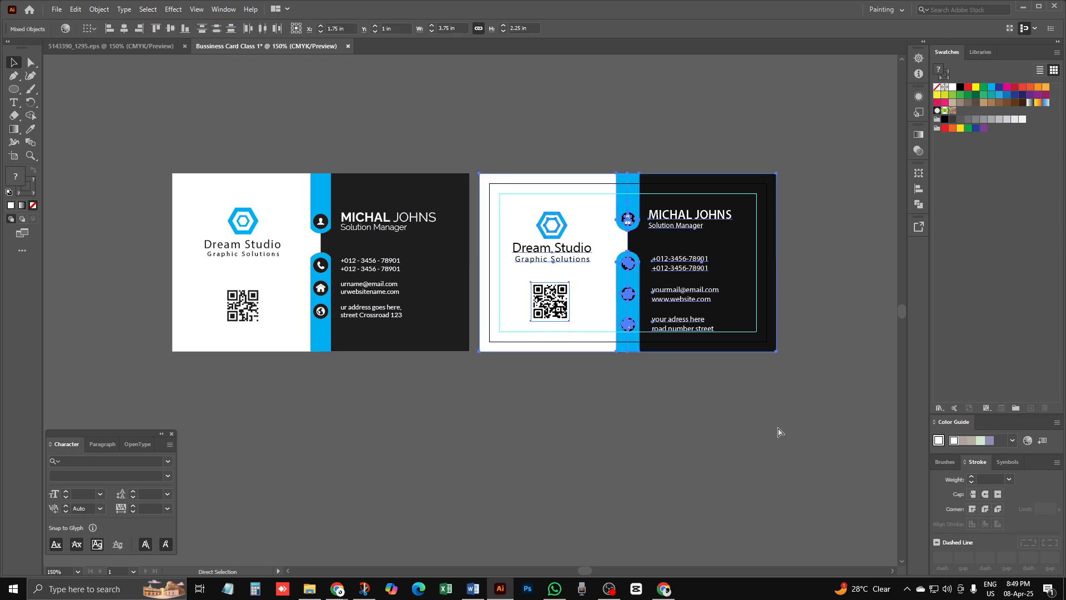
pyautogui.click(704, 442)
pyautogui.moveTo(608, 280); pyautogui.dragTo(300, 466)
pyautogui.click(473, 462)
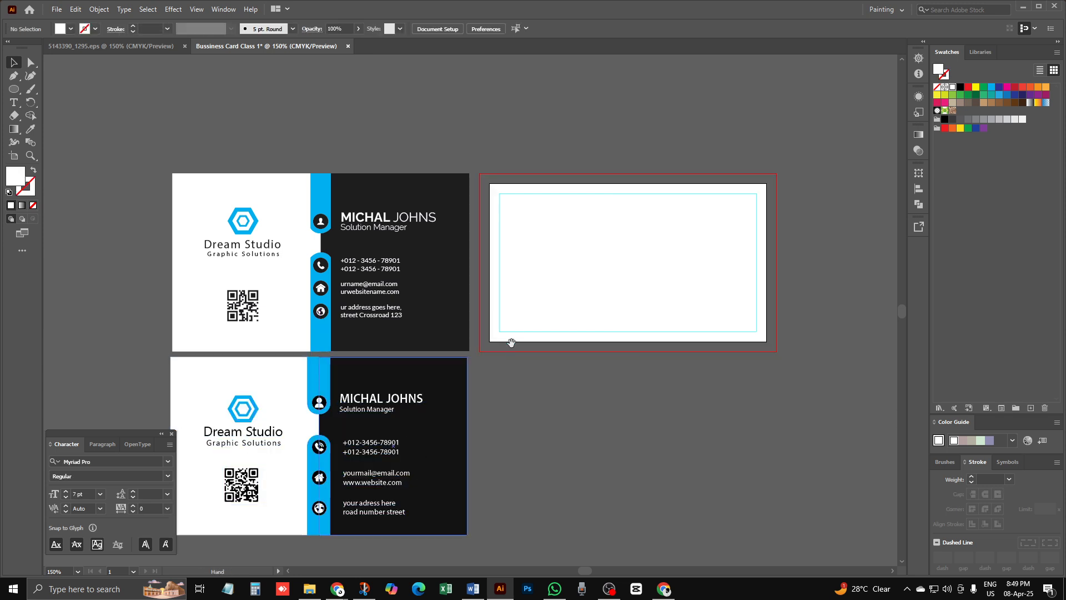
pyautogui.hotkey('ctrl', '=')
pyautogui.moveTo(487, 362); pyautogui.dragTo(473, 314)
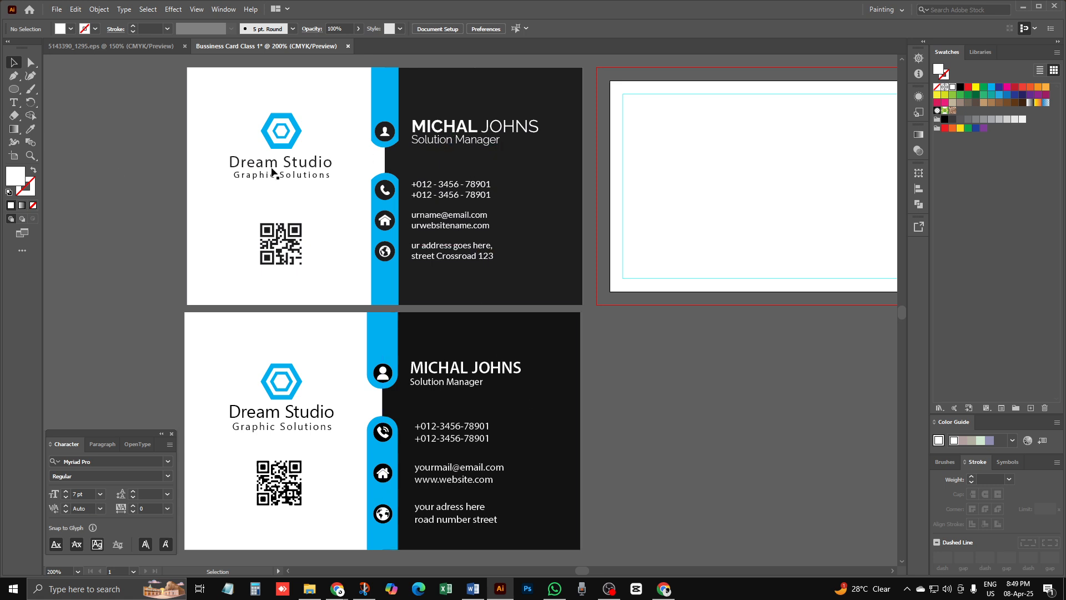
# Step: Line up the two cards' left edges with Horizontal Align Left
pyautogui.moveTo(117, 166); pyautogui.dragTo(385, 320)
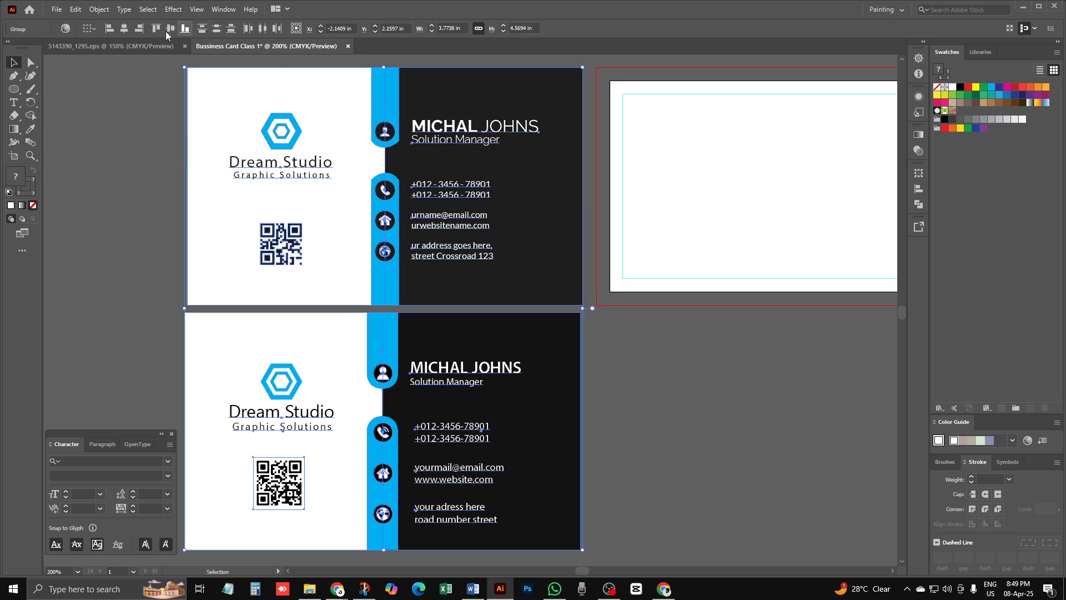
pyautogui.click(129, 29)
pyautogui.click(632, 340)
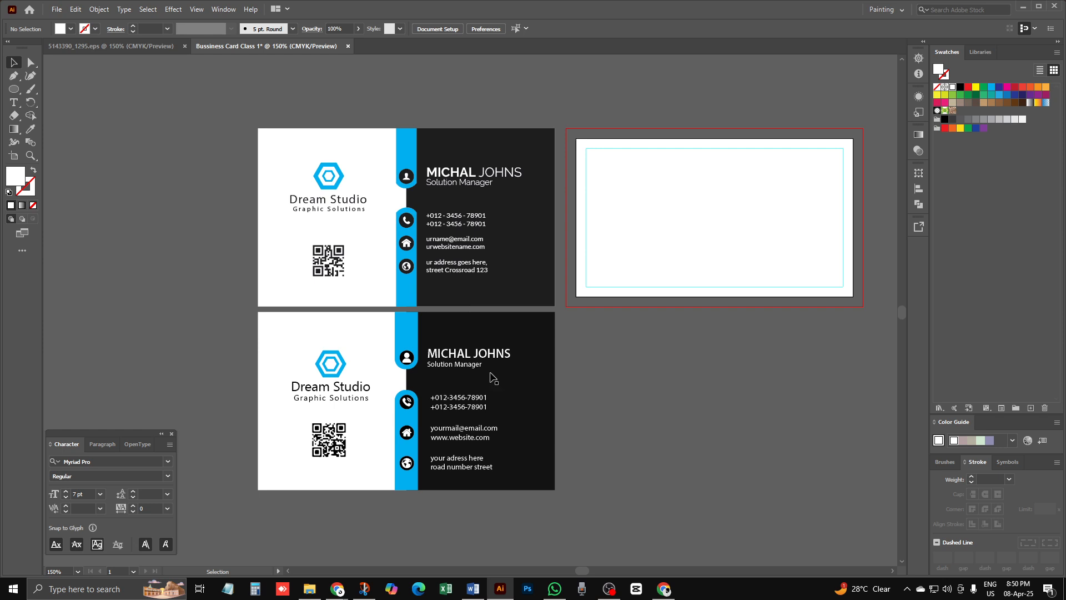
# Step: Return the card to the right artboard, top-aligned and centred on it
pyautogui.moveTo(456, 312); pyautogui.dragTo(675, 177)
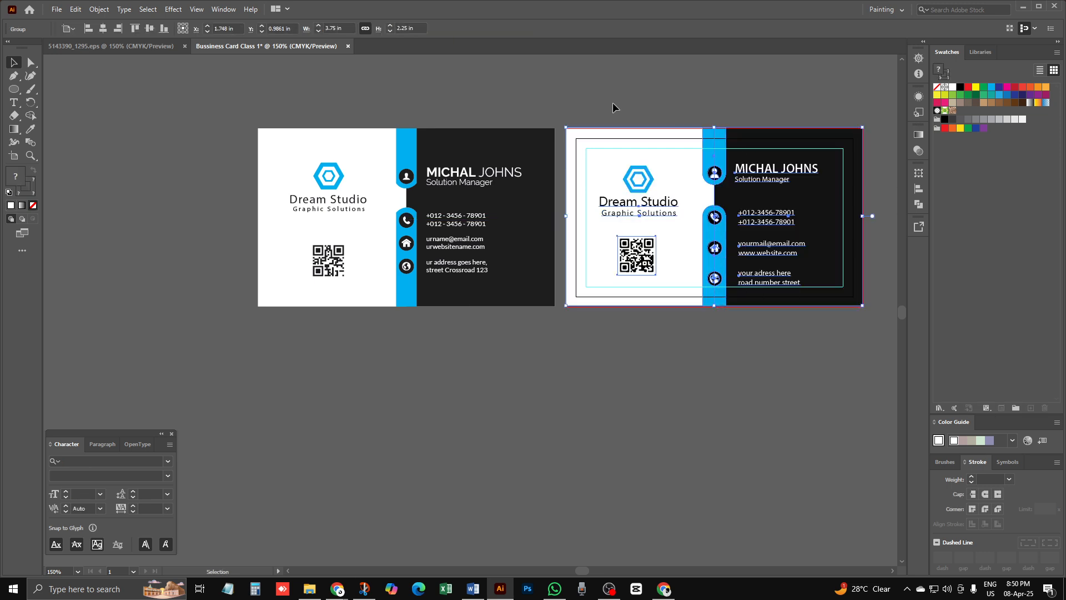
pyautogui.moveTo(687, 227); pyautogui.dragTo(388, 426)
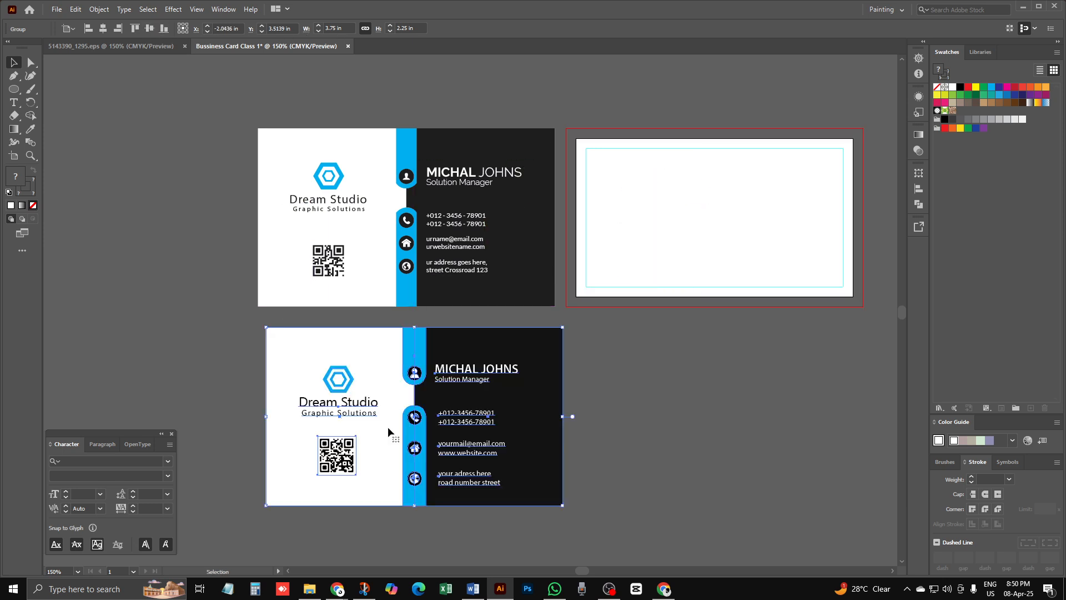
pyautogui.click(149, 28)
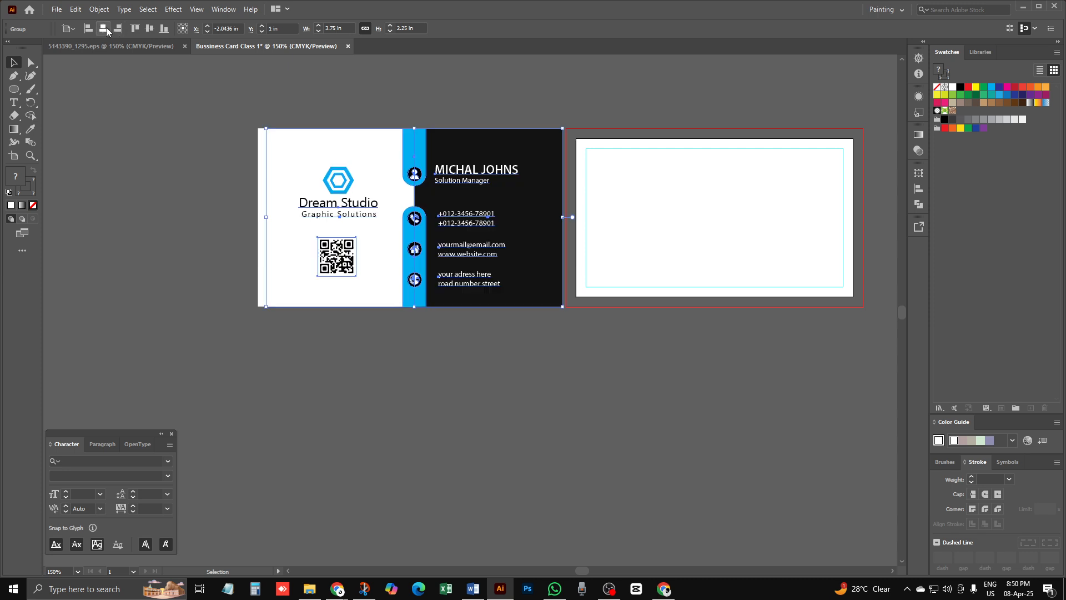
pyautogui.click(102, 28)
pyautogui.click(681, 371)
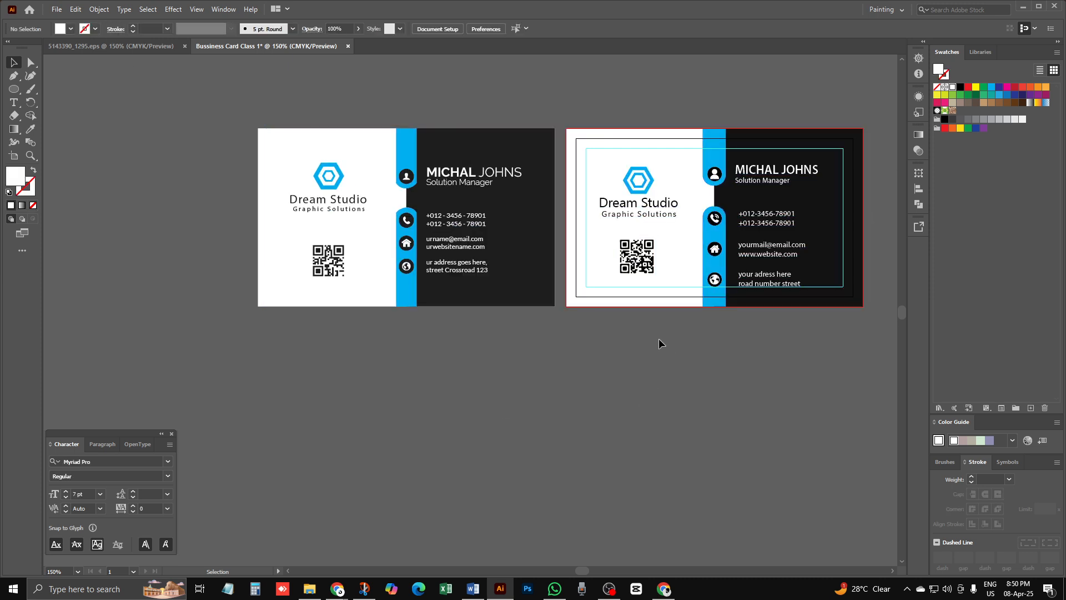
pyautogui.moveTo(658, 343); pyautogui.dragTo(464, 345)
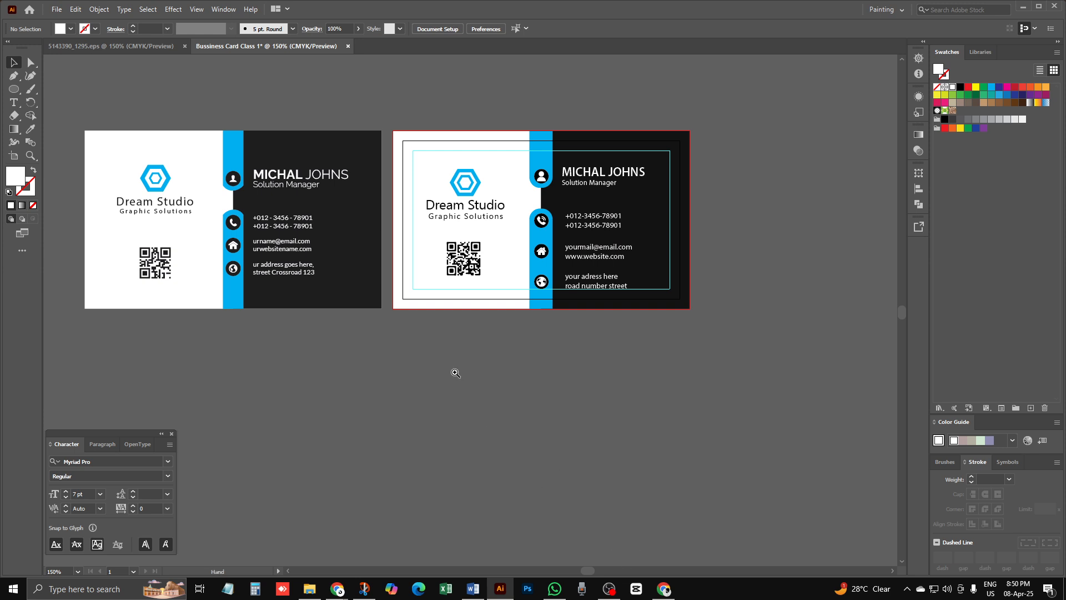
# Step: Zoom in to frame both cards side by side, then bring up the OBS window
pyautogui.keyDown('ctrl'); pyautogui.click(398, 275); pyautogui.keyUp('ctrl')
pyautogui.moveTo(537, 386); pyautogui.dragTo(462, 422)
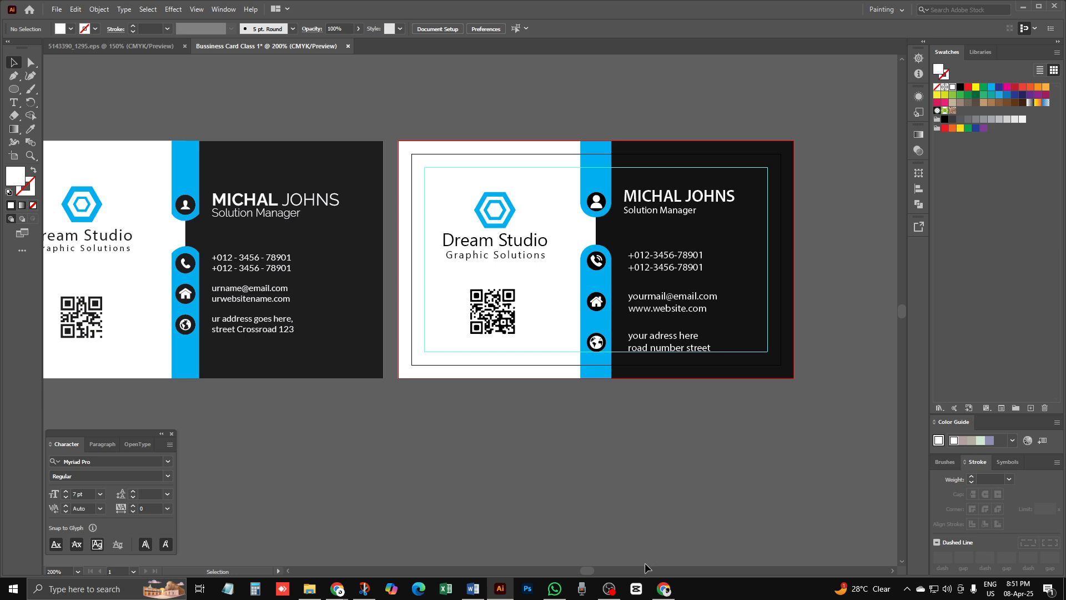
pyautogui.click(609, 590)
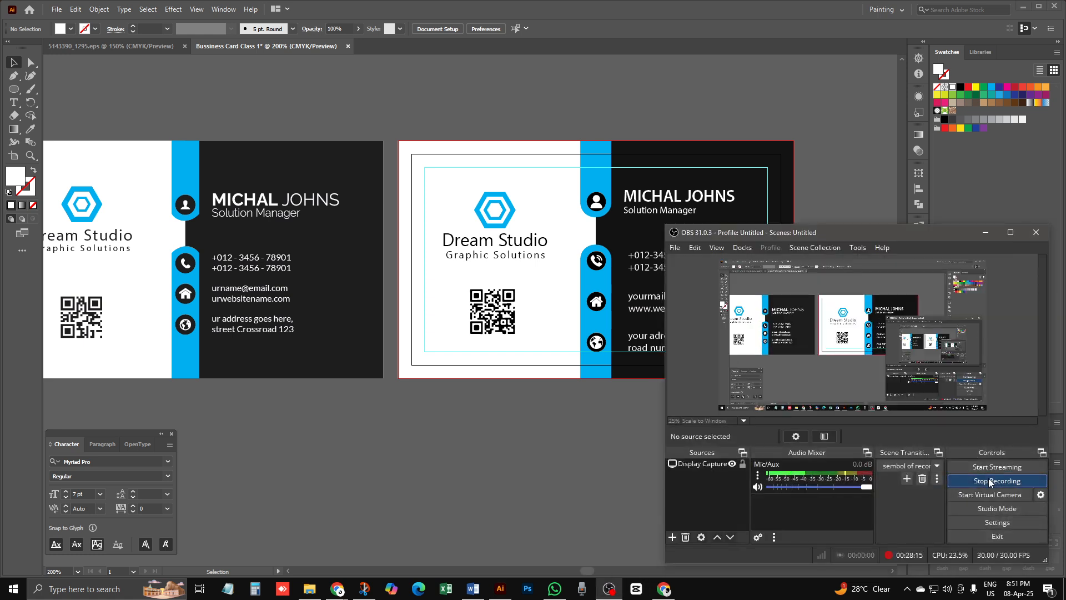